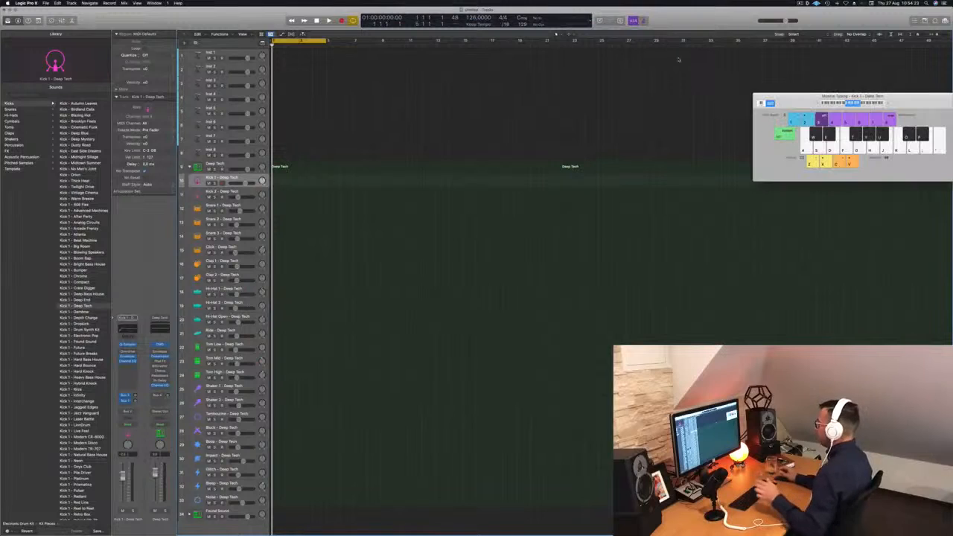
Move the Musical Typing keyboard aside, lower it by one octave and audition the Kick 1 sound.
{"action": "left_click_drag", "start_coordinate": [800, 97], "coordinate": [730, 97]}
{"action": "left_click", "coordinate": [749, 105]}
{"action": "key", "text": "a"}
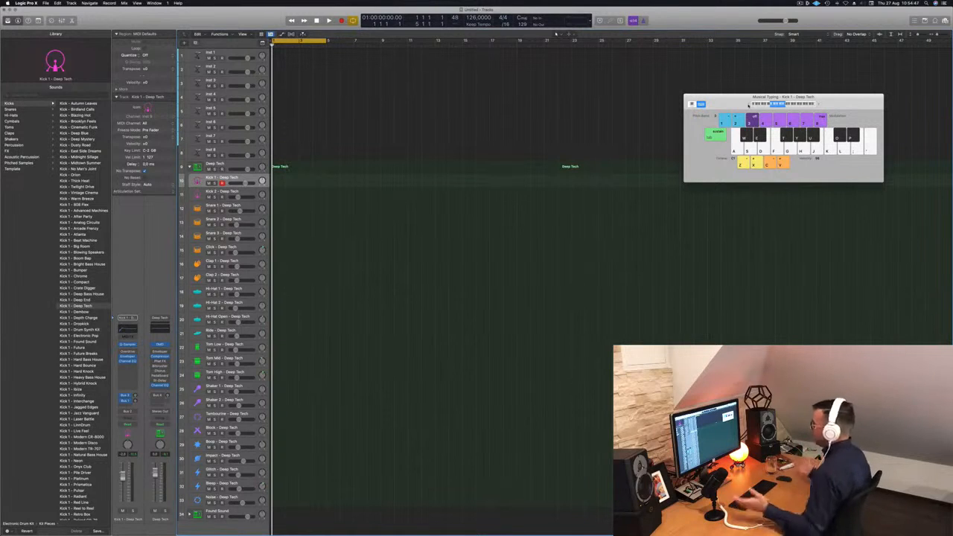
{"action": "key", "text": "a"}
Record a one-bar pattern of four kick hits on the Kick 1 track.
{"action": "key", "text": "r"}
{"action": "key", "text": "a"}
{"action": "key", "text": "a"}
{"action": "key", "text": "space"}
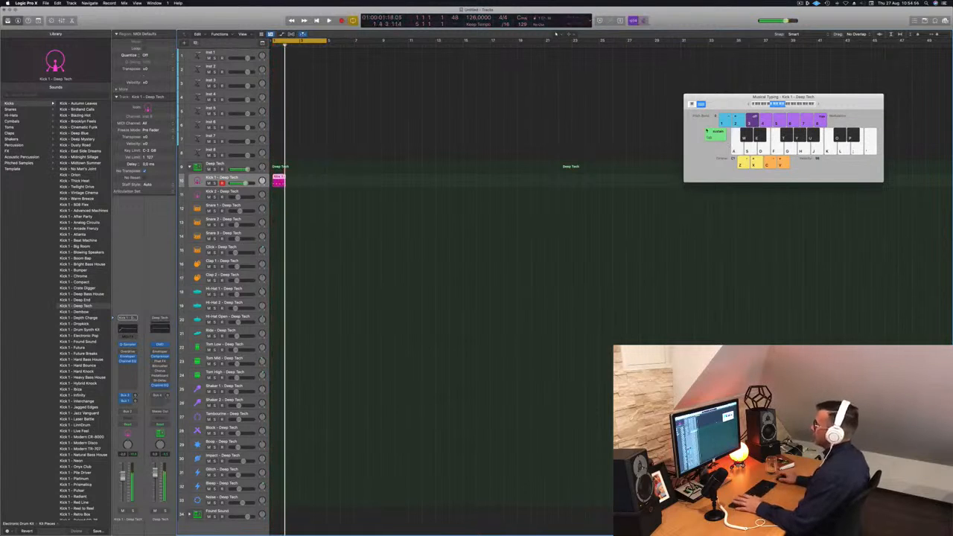
Open the recorded kick region in the Piano Roll and quantize all its notes to 1/16.
{"action": "key", "text": "e"}
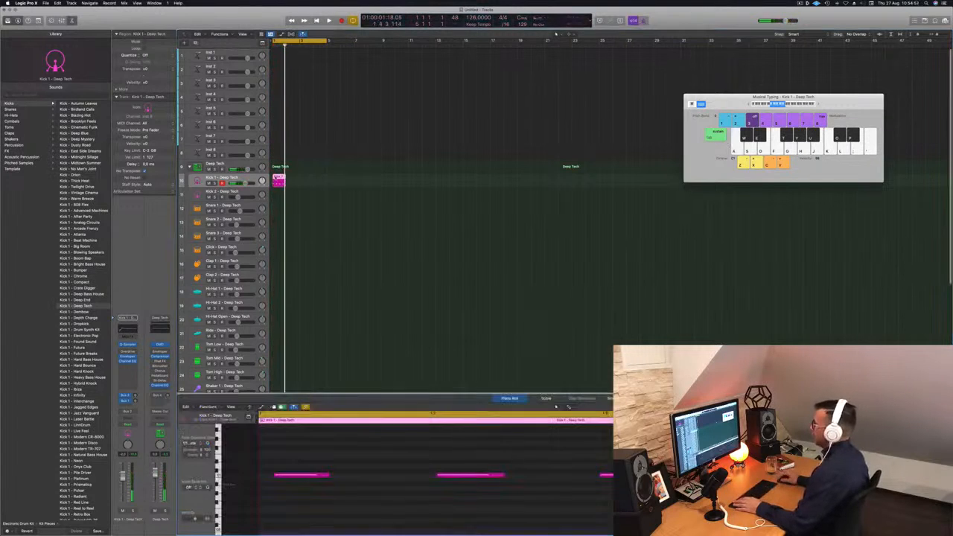
{"action": "left_click_drag", "start_coordinate": [302, 465], "coordinate": [656, 508]}
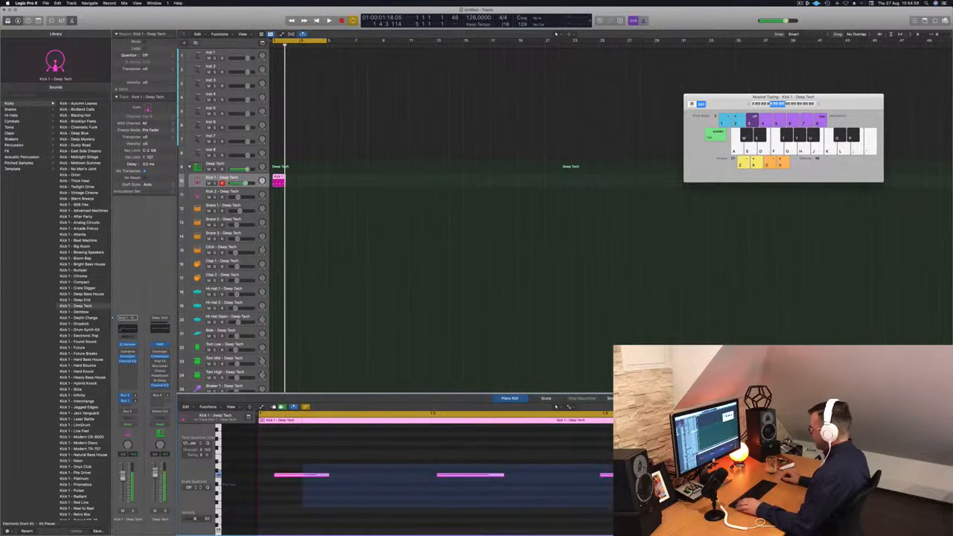
{"action": "key", "text": "q"}
{"action": "left_click", "coordinate": [486, 458]}
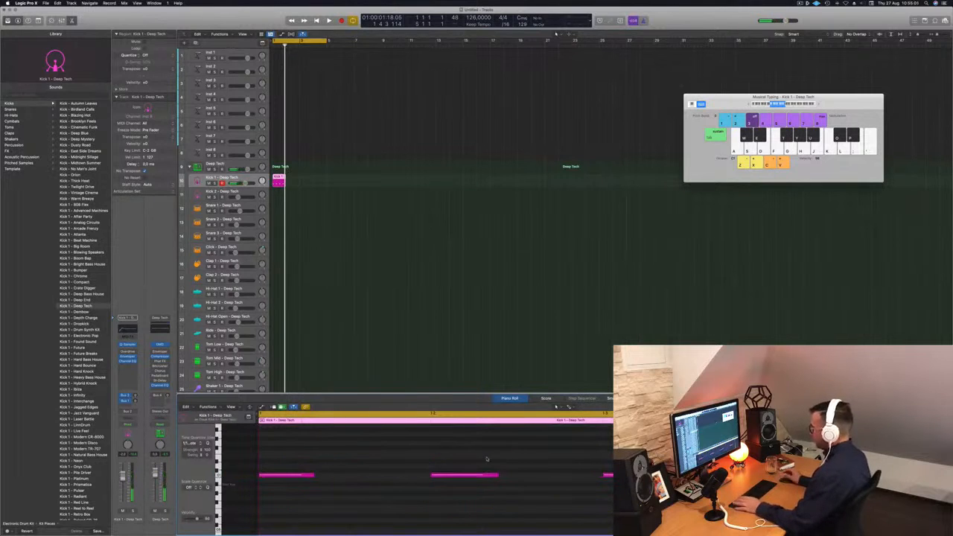
Transpose all the kick notes down one semitone and play the pattern back.
{"action": "left_click_drag", "start_coordinate": [302, 457], "coordinate": [640, 517]}
{"action": "key", "text": "alt+Down"}
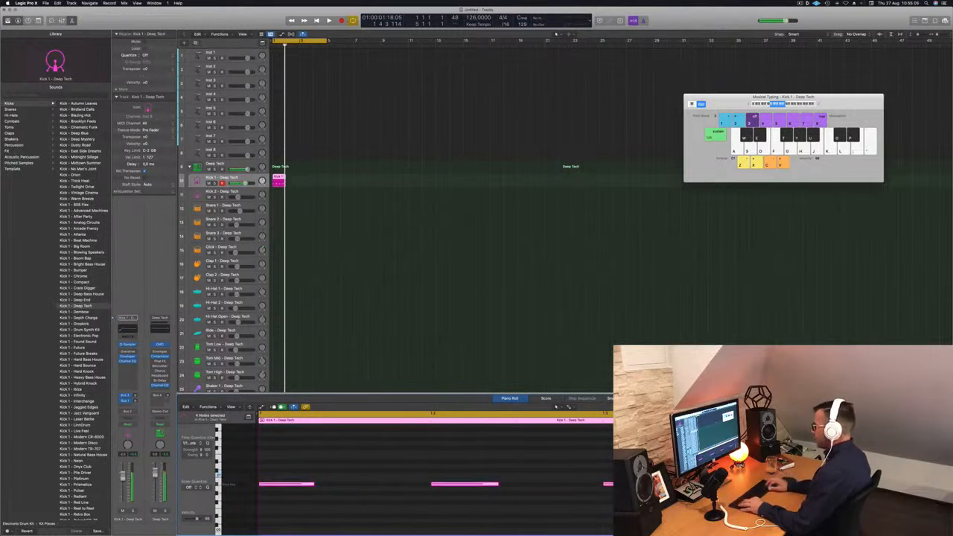
{"action": "key", "text": "space"}
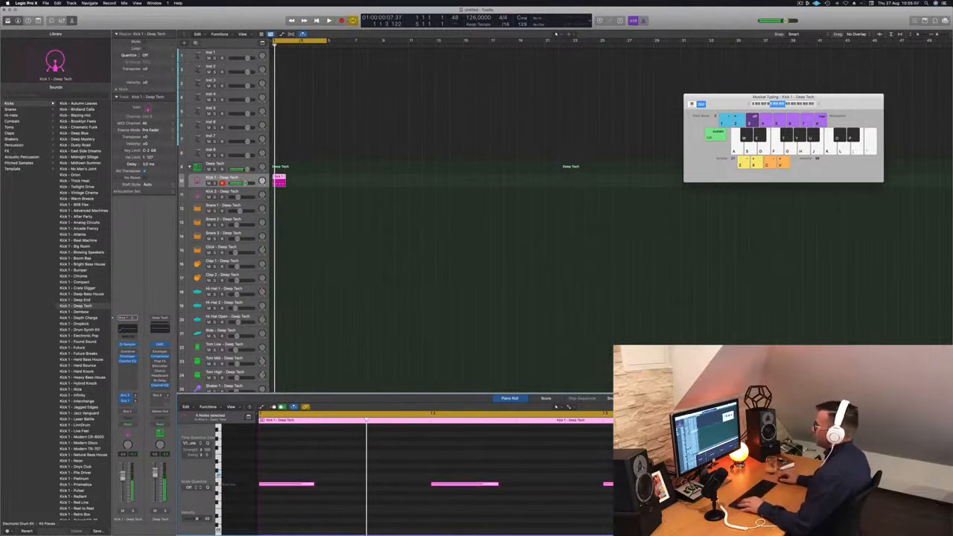
Copy the one-bar kick region until it fills 16 bars, and extend the cycle range to bar 17.
{"action": "left_click_drag", "start_coordinate": [280, 179], "coordinate": [294, 180]}
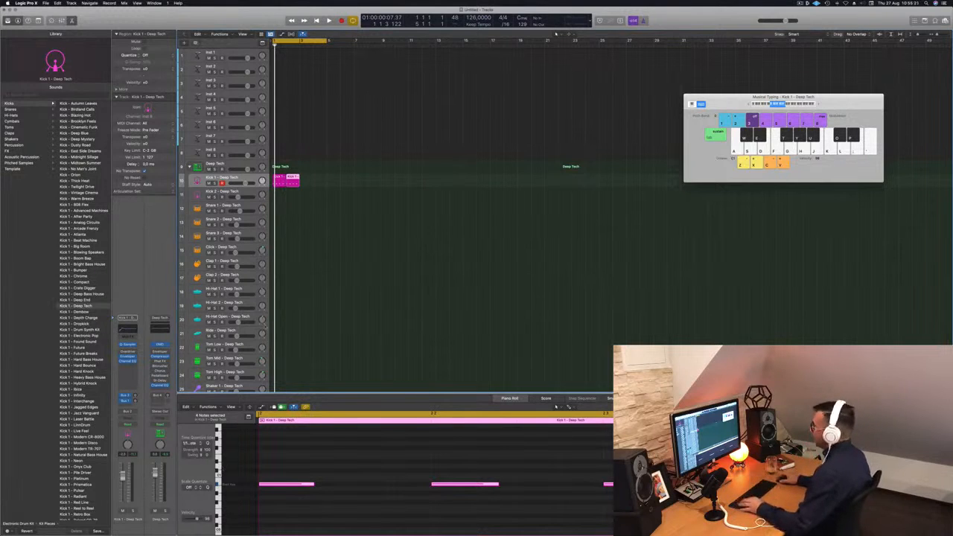
{"action": "left_click_drag", "start_coordinate": [319, 184], "coordinate": [387, 182]}
{"action": "left_click_drag", "start_coordinate": [326, 40], "coordinate": [489, 41]}
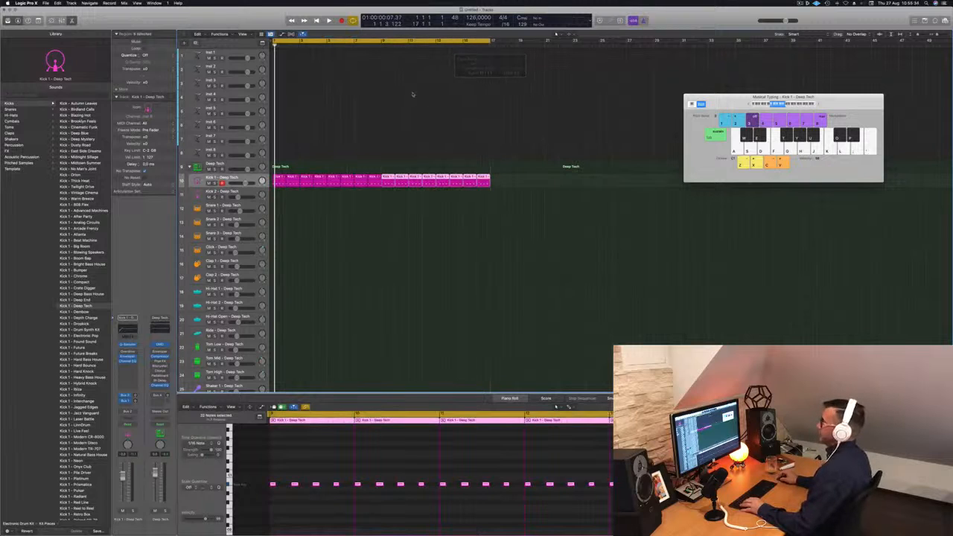
{"action": "left_click", "coordinate": [413, 94]}
{"action": "key", "text": "space"}
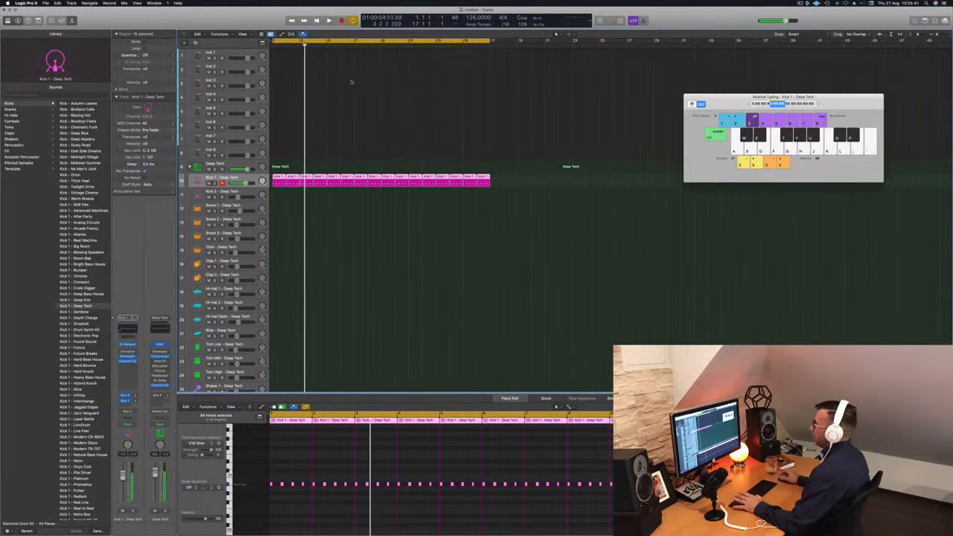
Load the 70s Classic Synth Bass preset from the Bass category in Alchemy on the first instrument track.
{"action": "left_click", "coordinate": [229, 54]}
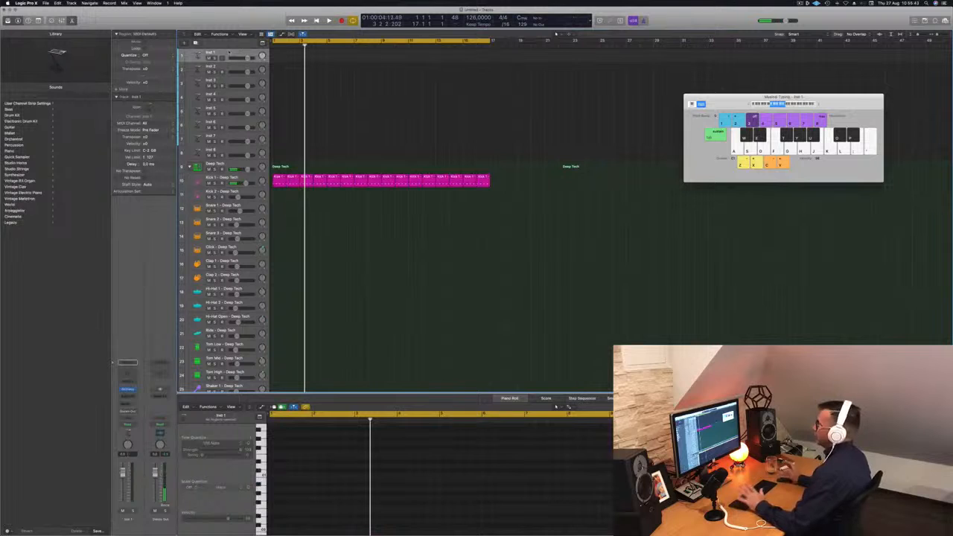
{"action": "key", "text": "Return"}
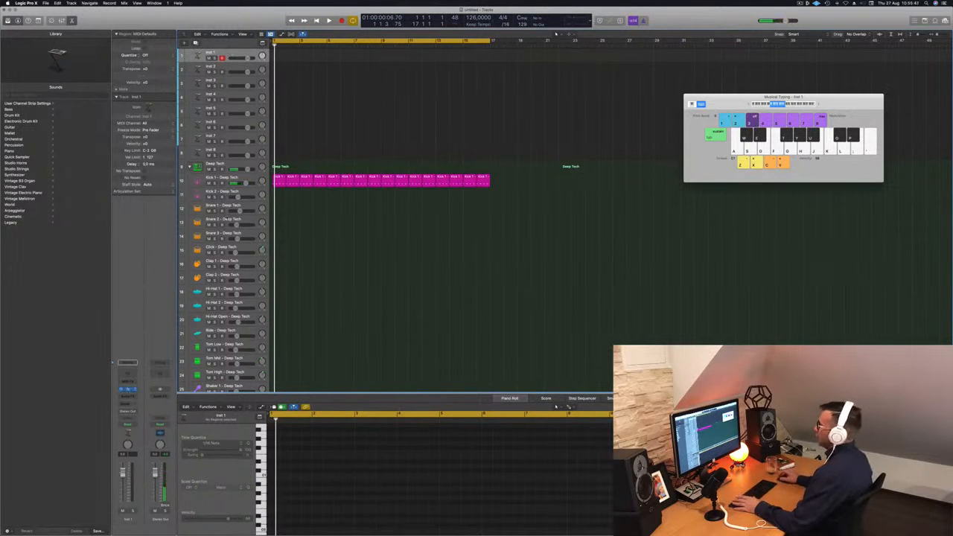
{"action": "left_click", "coordinate": [128, 389]}
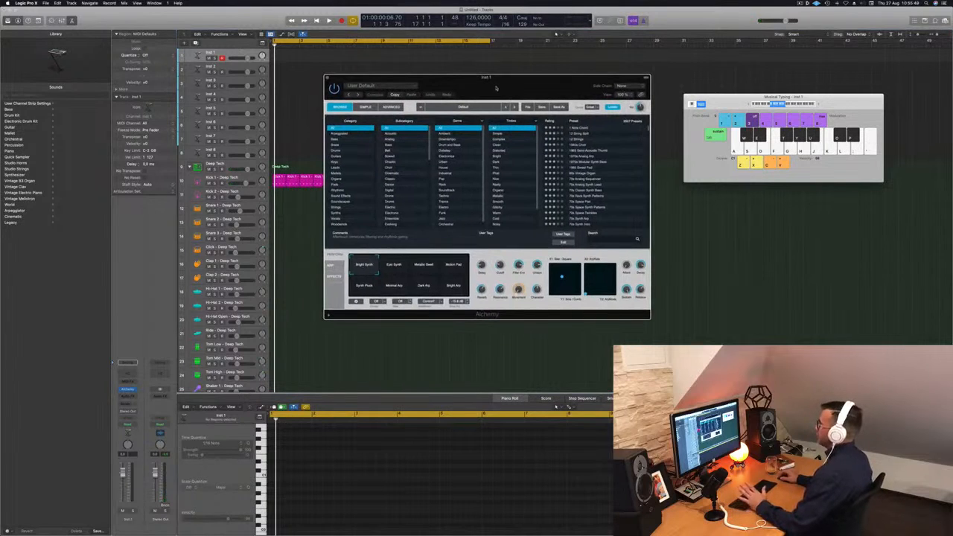
{"action": "left_click", "coordinate": [339, 139]}
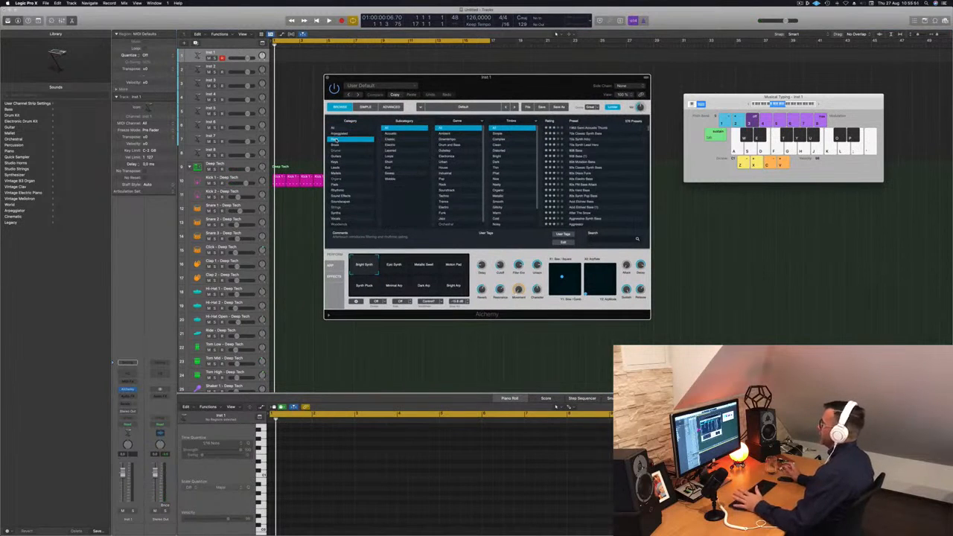
{"action": "left_click", "coordinate": [590, 134]}
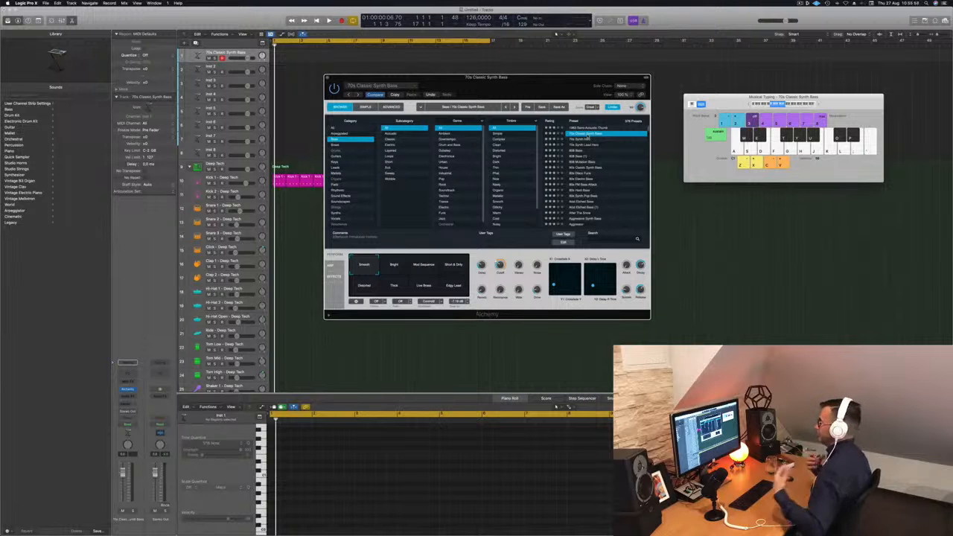
{"action": "left_click_drag", "start_coordinate": [542, 84], "coordinate": [603, 92]}
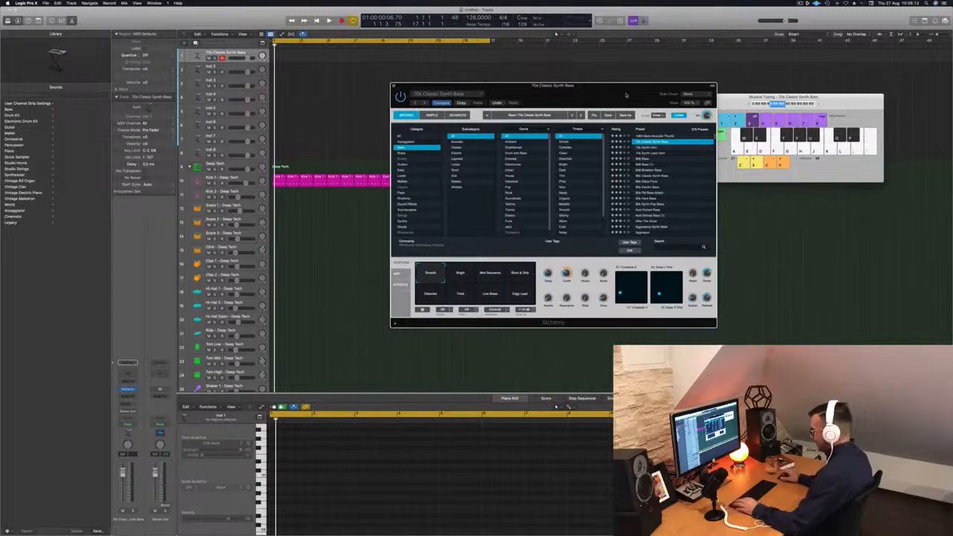
Audition the bass sound and raise the Musical Typing keyboard by one octave.
{"action": "key", "text": "a"}
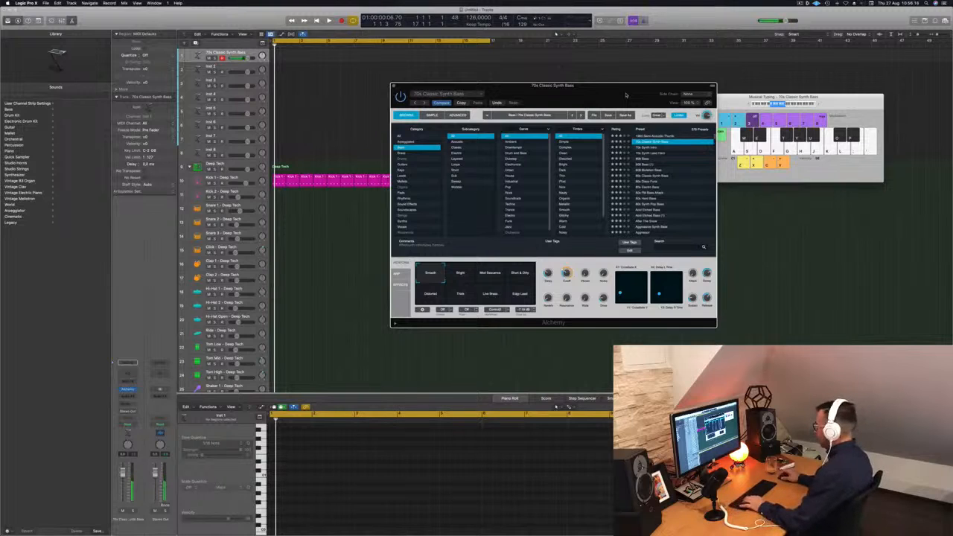
{"action": "left_click", "coordinate": [819, 104]}
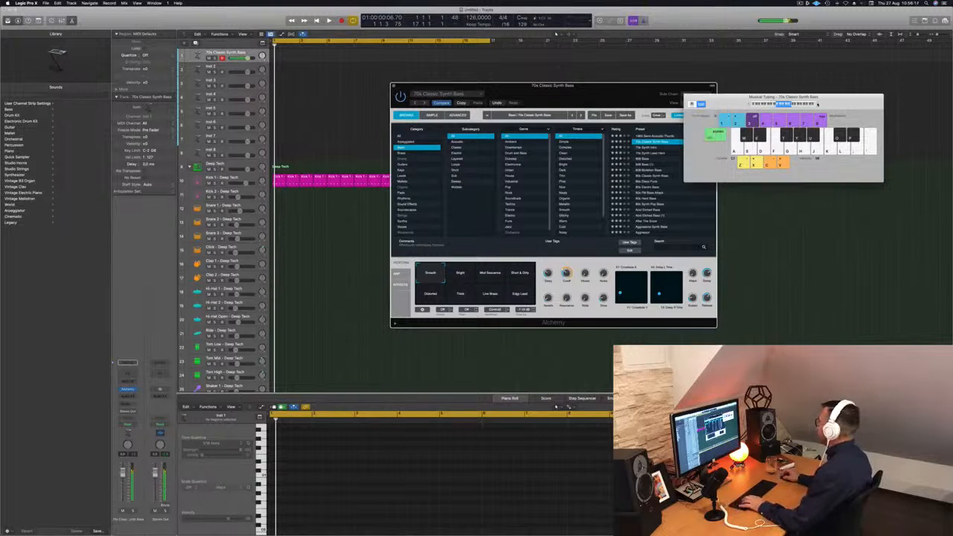
{"action": "left_click_drag", "start_coordinate": [595, 86], "coordinate": [660, 100]}
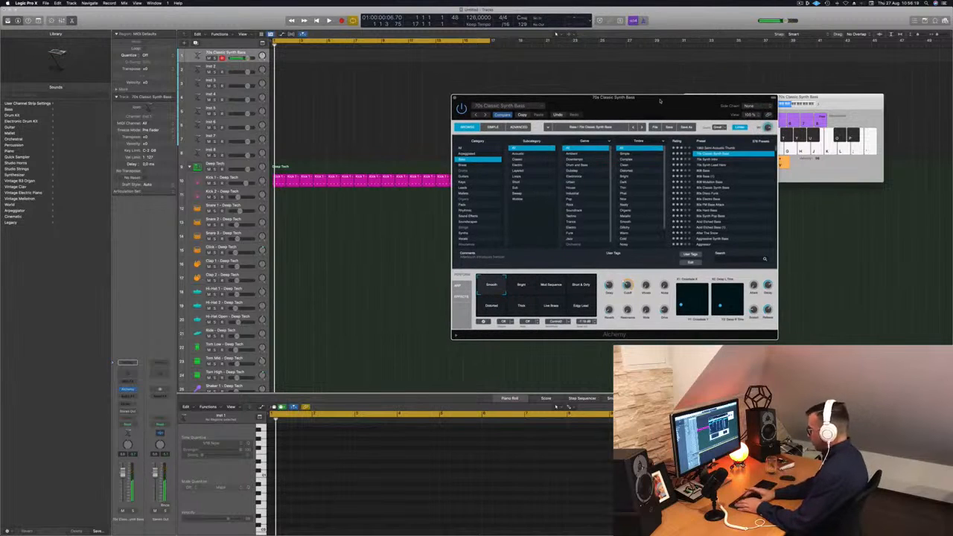
Record a one-bar bass line on a single repeated note over the kick on the synth bass track.
{"action": "key", "text": "r"}
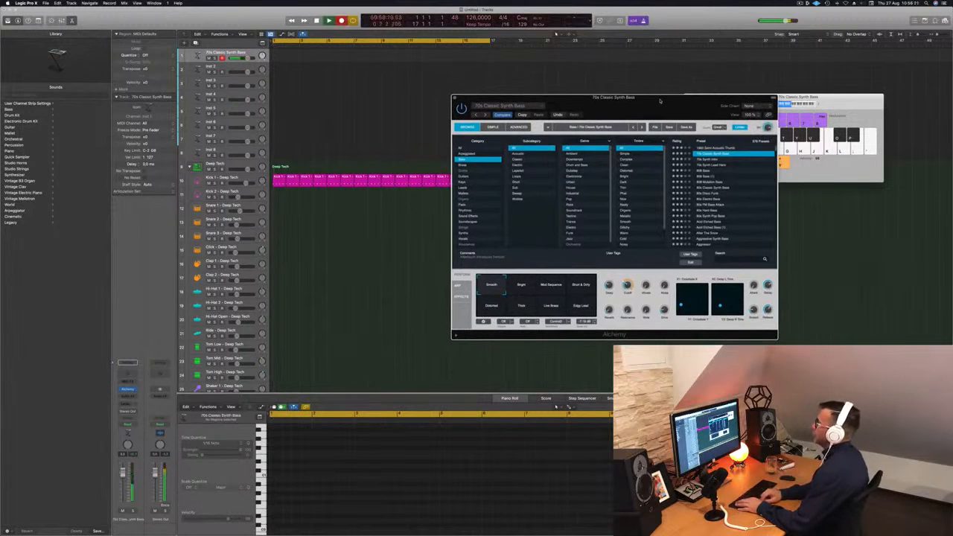
{"action": "key", "text": "a"}
{"action": "key", "text": "a"}
{"action": "key", "text": "a"}
{"action": "key", "text": "a"}
{"action": "key", "text": "a"}
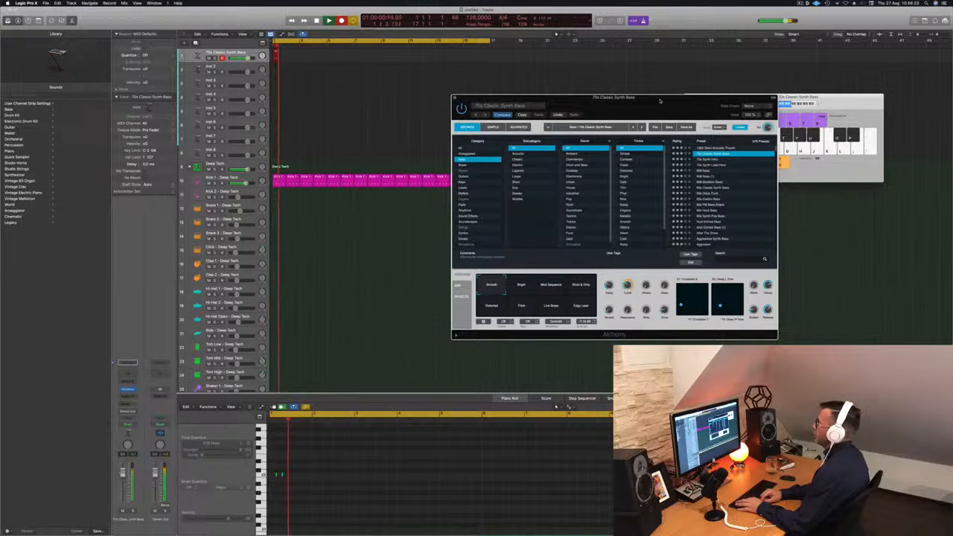
{"action": "key", "text": "space"}
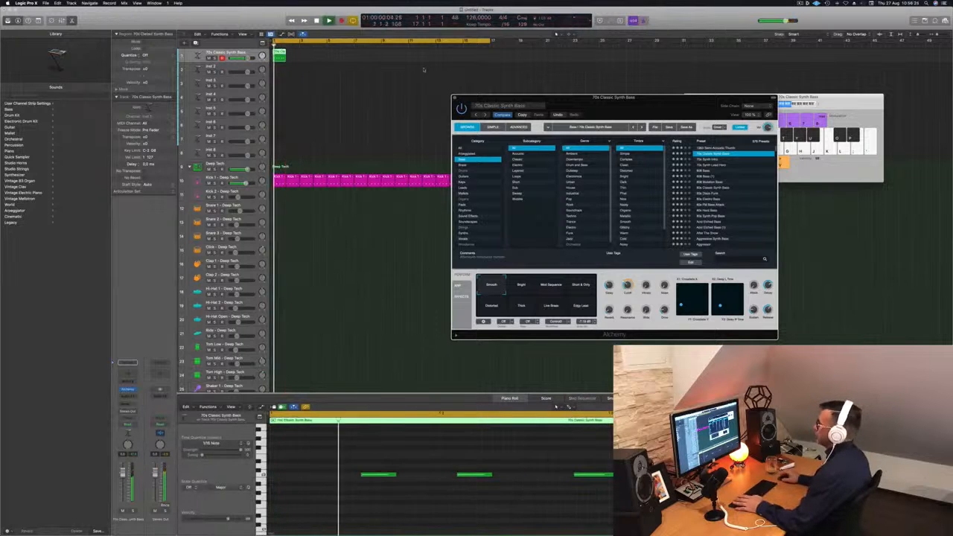
Quantize all the recorded bass notes to 1/16 and play them back.
{"action": "left_click_drag", "start_coordinate": [319, 442], "coordinate": [419, 503]}
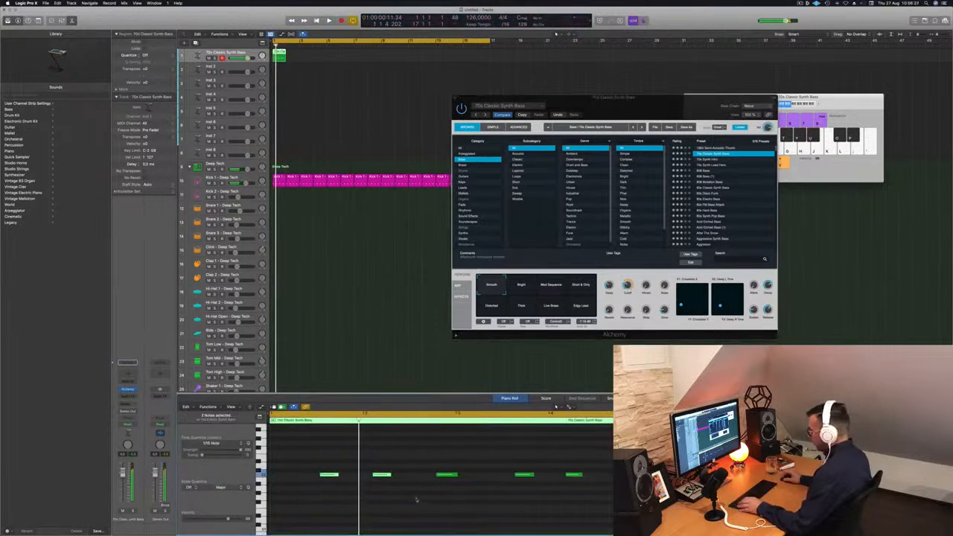
{"action": "left_click_drag", "start_coordinate": [319, 440], "coordinate": [599, 503]}
{"action": "key", "text": "q"}
{"action": "key", "text": "space"}
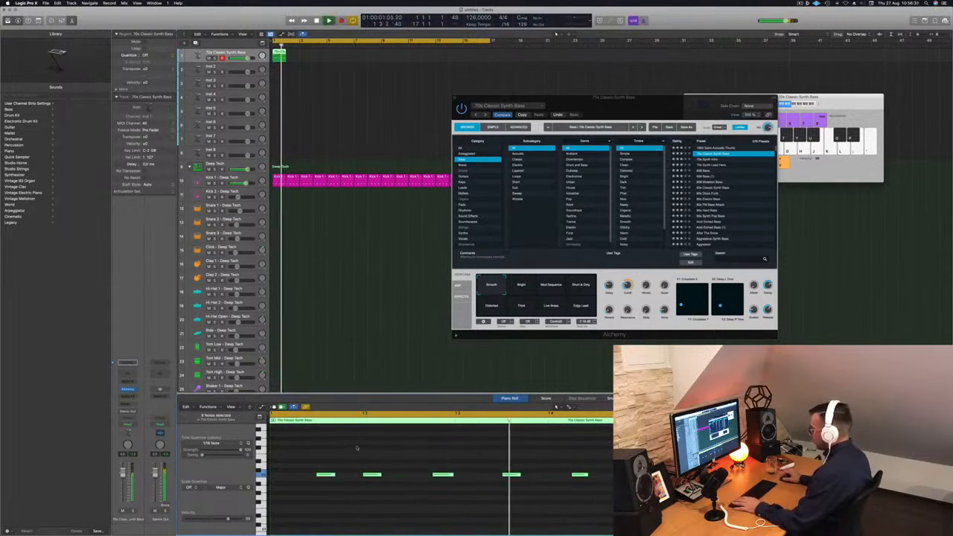
Replace the bass notes in the second half of the bar with a copy of the first three notes, and play back the result.
{"action": "left_click_drag", "start_coordinate": [466, 452], "coordinate": [612, 494]}
{"action": "key", "text": "Delete"}
{"action": "mouse_move", "coordinate": [504, 494]}
{"action": "left_mouse_down"}
{"action": "mouse_move", "coordinate": [297, 462]}
{"action": "mouse_move", "coordinate": [506, 481]}
{"action": "left_mouse_up"}
{"action": "key", "text": "space"}
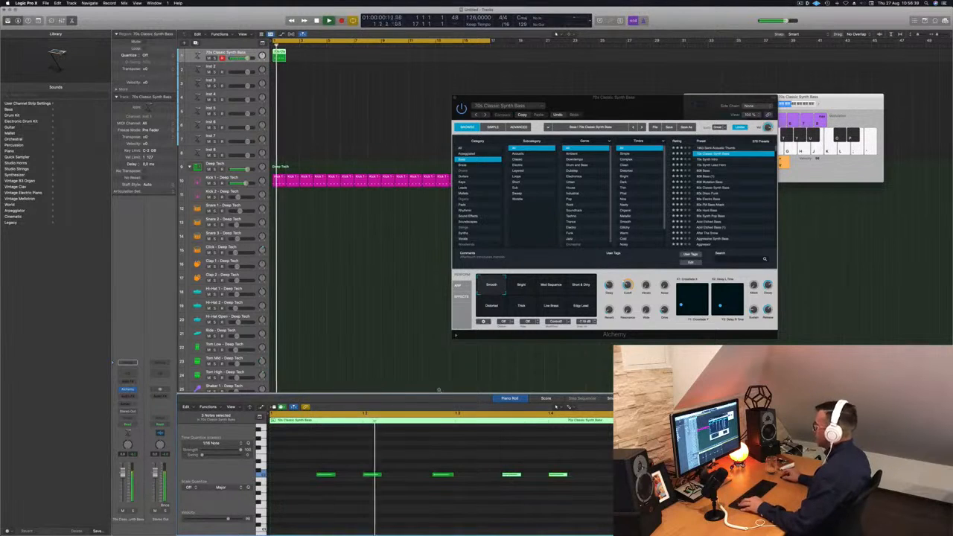
{"action": "scroll", "coordinate": [428, 386], "scroll_direction": "left", "scroll_amount": 2}
{"action": "key", "text": "space"}
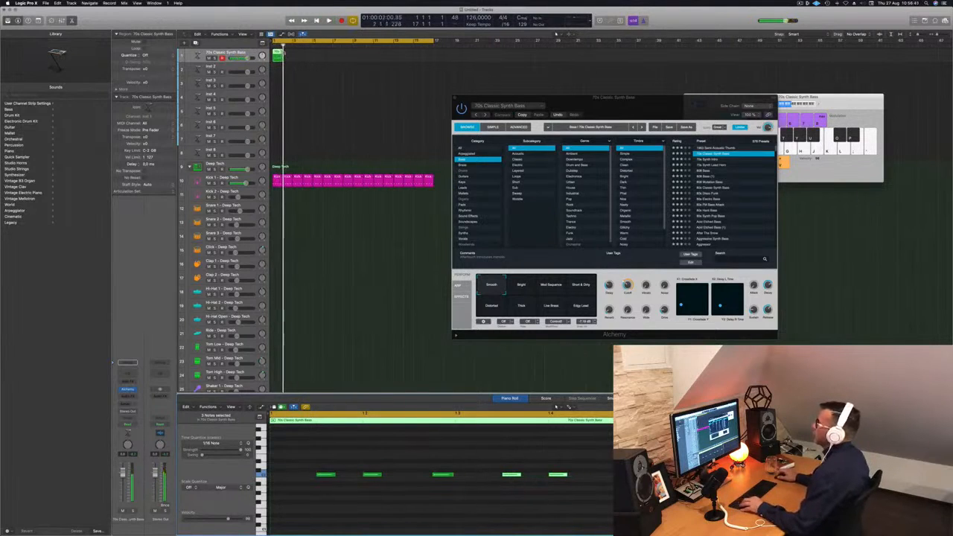
Repeat the one-bar bass region until it fills 16 bars, matching the kick.
{"action": "mouse_move", "coordinate": [280, 55]}
{"action": "left_mouse_down"}
{"action": "mouse_move", "coordinate": [290, 58]}
{"action": "mouse_move", "coordinate": [280, 53]}
{"action": "left_mouse_up"}
{"action": "key", "text": "super+r"}
{"action": "key", "text": "super+r"}
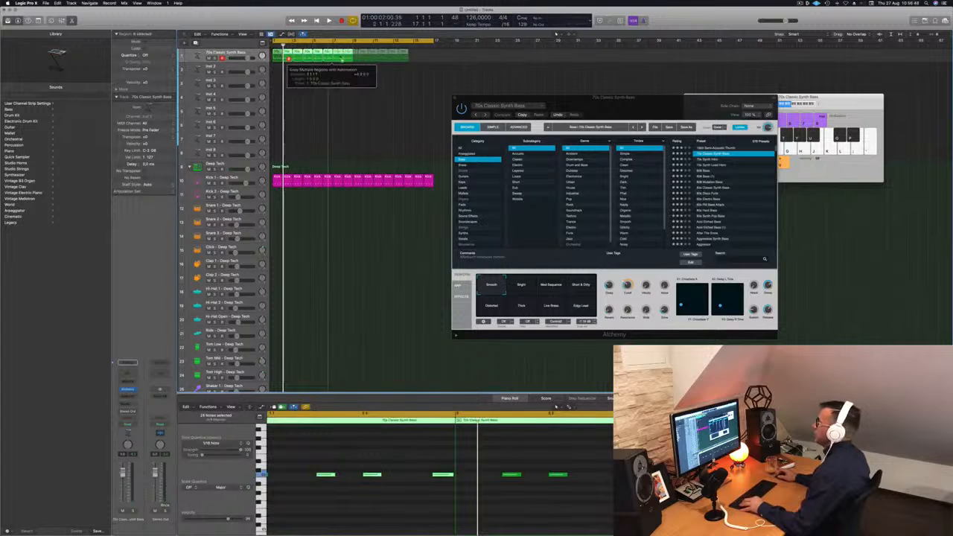
{"action": "key", "text": "super+r"}
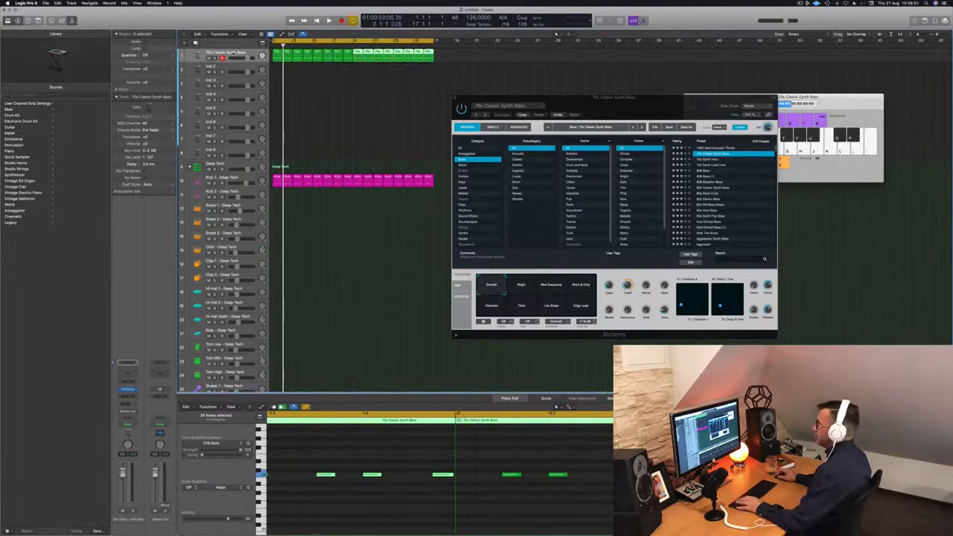
Lower the Cutoff of the synth bass in Alchemy while the loop plays.
{"action": "key", "text": "space"}
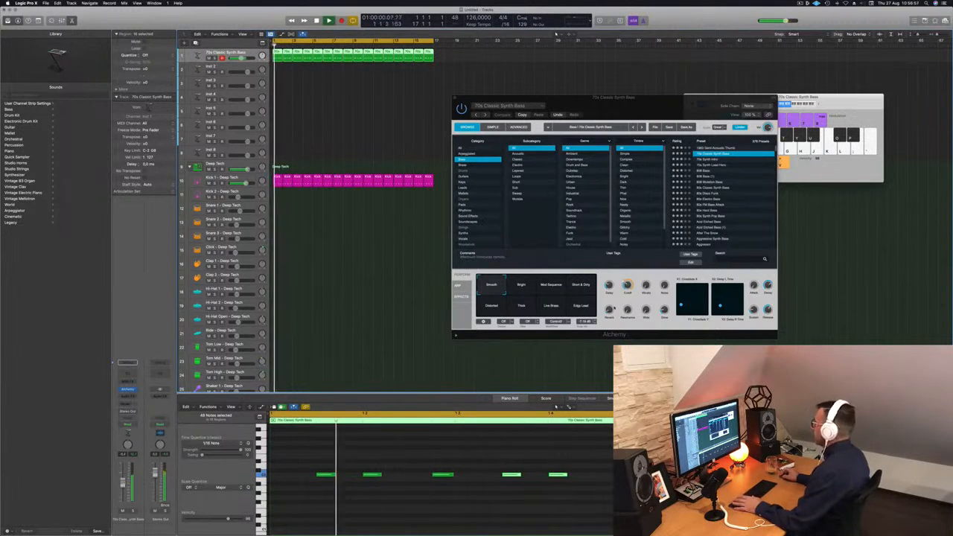
{"action": "left_click_drag", "start_coordinate": [628, 286], "coordinate": [626, 294]}
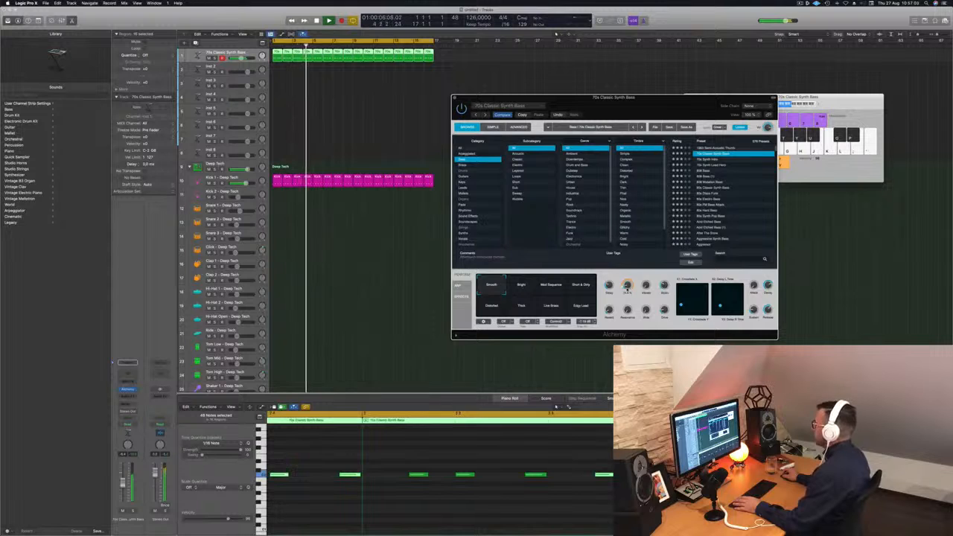
{"action": "left_click_drag", "start_coordinate": [644, 108], "coordinate": [592, 104]}
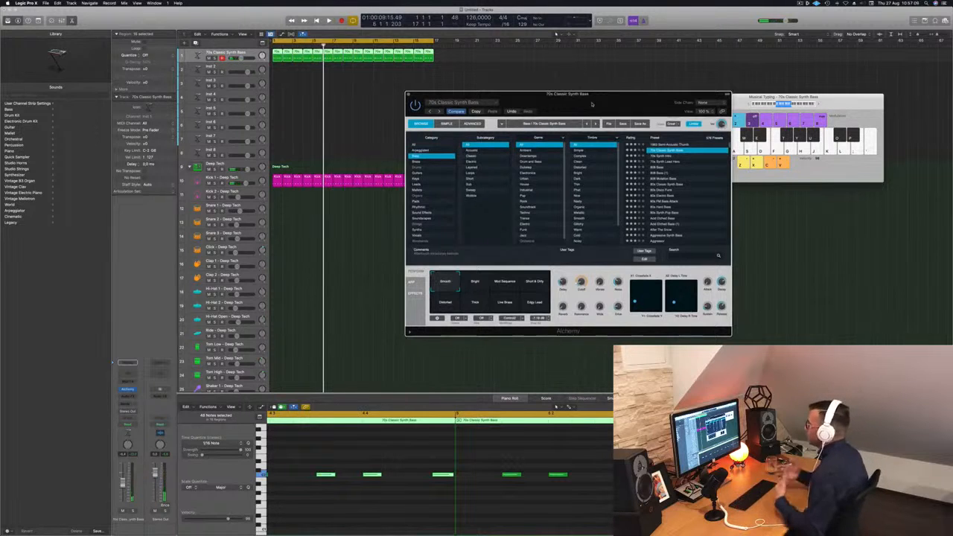
Play back the kick and bass loop, move the Alchemy window aside and select all regions on the synth bass track.
{"action": "key", "text": "space"}
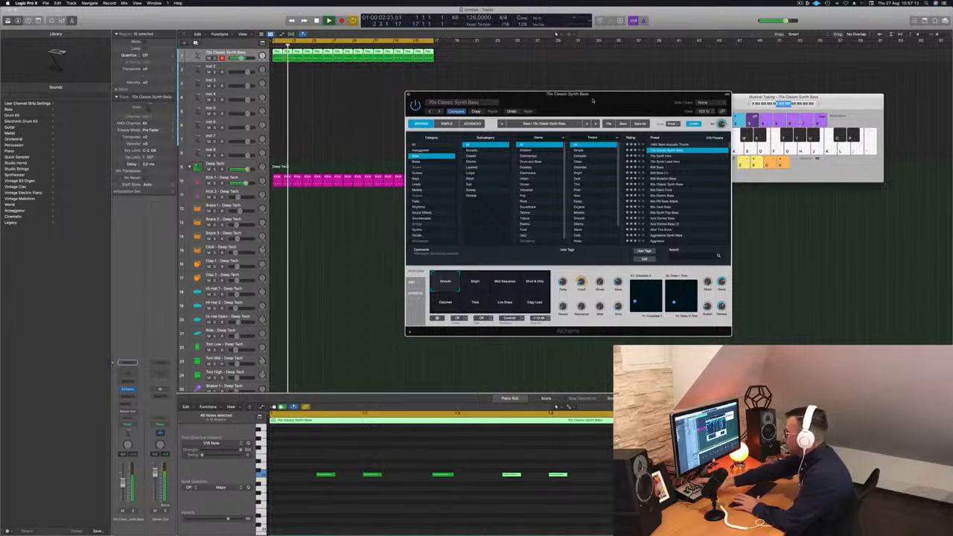
{"action": "left_click_drag", "start_coordinate": [593, 99], "coordinate": [686, 103]}
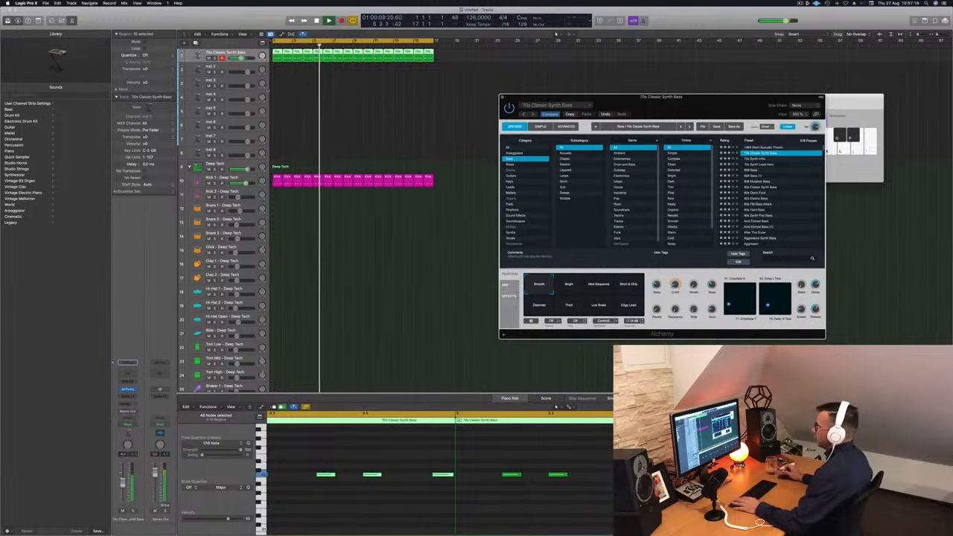
{"action": "left_click", "coordinate": [273, 89]}
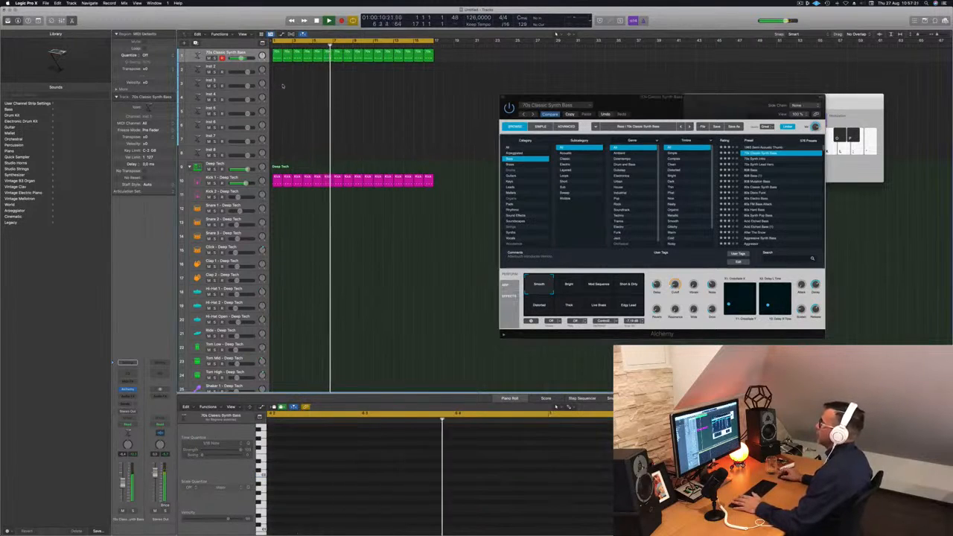
{"action": "left_click", "coordinate": [250, 54]}
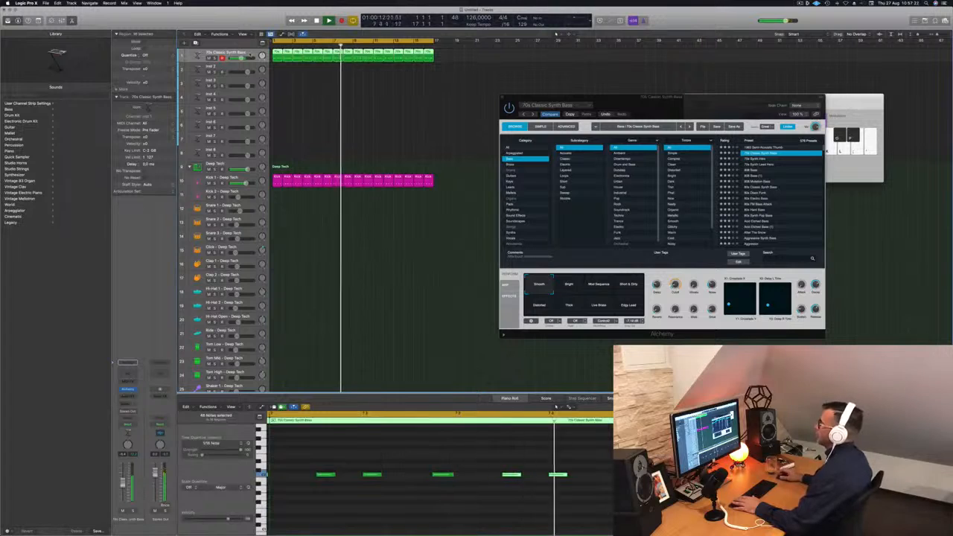
Stop playback, copy the first bar's Kick 1 region onto the Snare 1 track, and bring the copy's four notes into view.
{"action": "key", "text": "space"}
{"action": "left_click", "coordinate": [285, 281]}
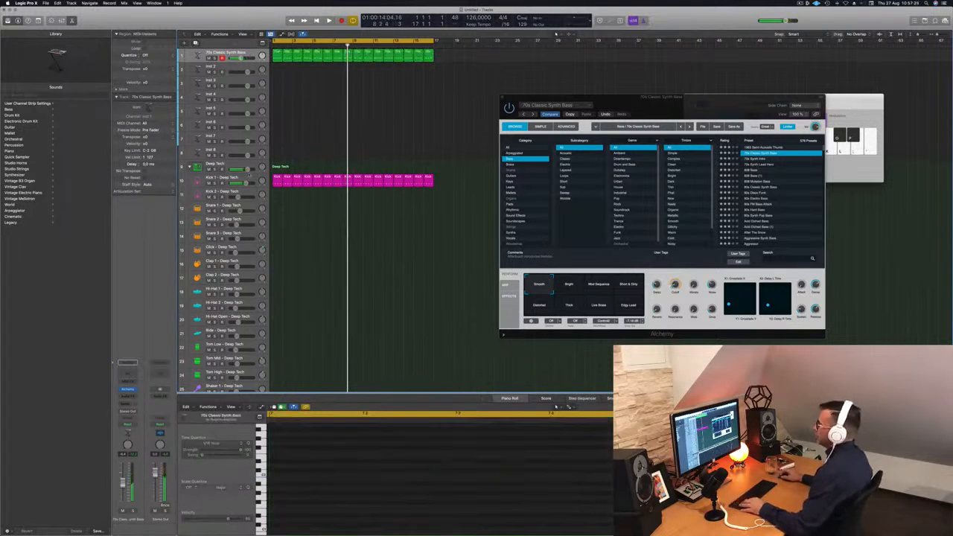
{"action": "left_click", "coordinate": [274, 178]}
{"action": "left_click_drag", "start_coordinate": [275, 179], "coordinate": [276, 210]}
{"action": "left_click_drag", "start_coordinate": [290, 468], "coordinate": [578, 492]}
{"action": "scroll", "coordinate": [492, 506], "scroll_direction": "up", "scroll_amount": 4}
{"action": "scroll", "coordinate": [490, 506], "scroll_direction": "down", "scroll_amount": 5}
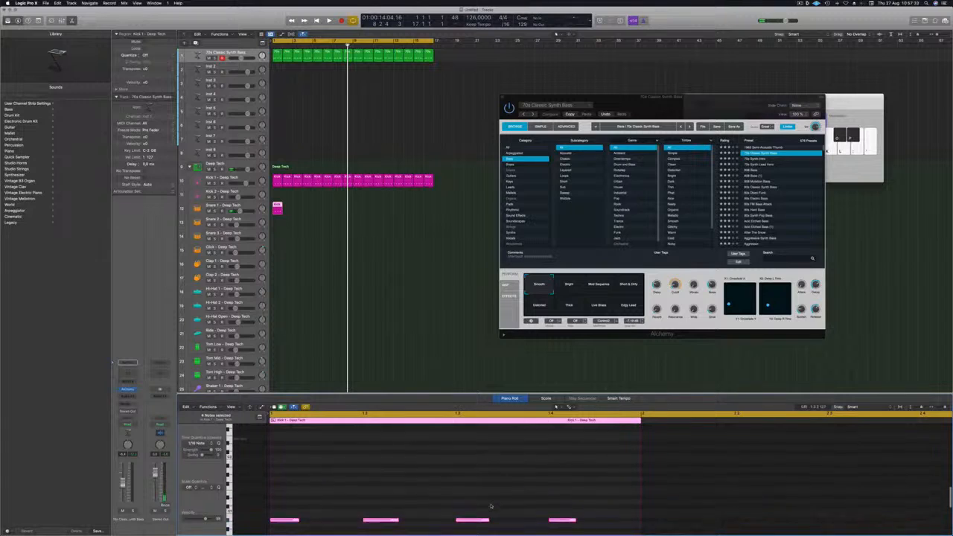
{"action": "scroll", "coordinate": [491, 505], "scroll_direction": "down", "scroll_amount": 4}
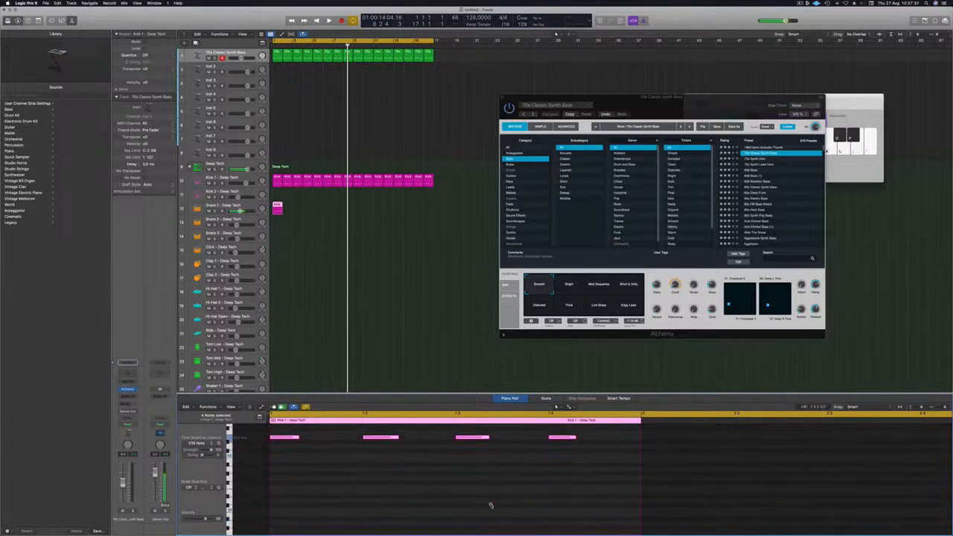
Delete the first and third notes in the Snare 1 region, leaving hits on beats 2 and 4.
{"action": "left_click_drag", "start_coordinate": [331, 509], "coordinate": [268, 433]}
{"action": "key", "text": "Delete"}
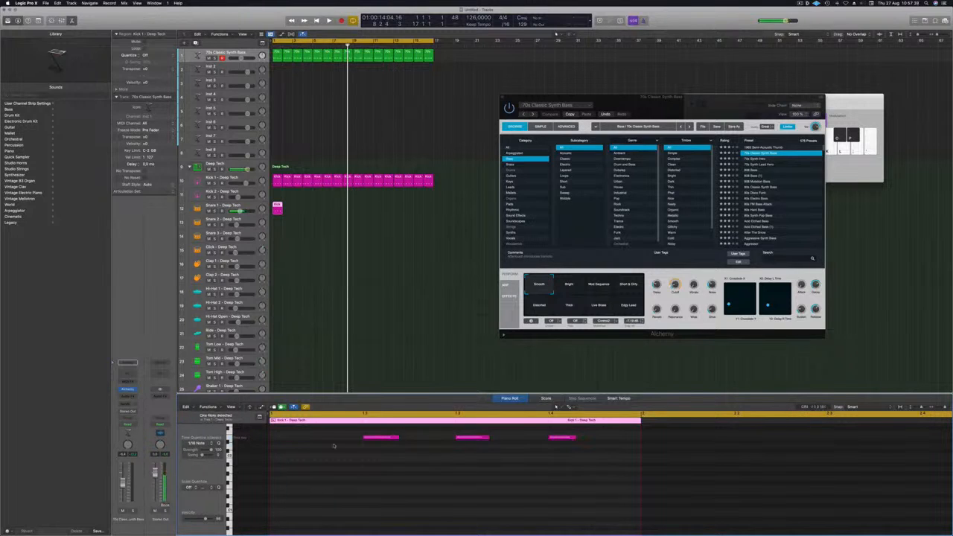
{"action": "left_click_drag", "start_coordinate": [444, 459], "coordinate": [496, 432]}
{"action": "key", "text": "Delete"}
Repeat the one-bar Snare 1 region until it fills 16 bars, and play back the result.
{"action": "left_click_drag", "start_coordinate": [277, 205], "coordinate": [289, 208]}
{"action": "left_click_drag", "start_coordinate": [286, 208], "coordinate": [300, 208]}
{"action": "left_click", "coordinate": [341, 212]}
{"action": "left_click_drag", "start_coordinate": [277, 207], "coordinate": [313, 211]}
{"action": "mouse_move", "coordinate": [374, 209]}
{"action": "left_mouse_down"}
{"action": "mouse_move", "coordinate": [296, 210]}
{"action": "mouse_move", "coordinate": [357, 210]}
{"action": "left_mouse_up"}
{"action": "key", "text": "space"}
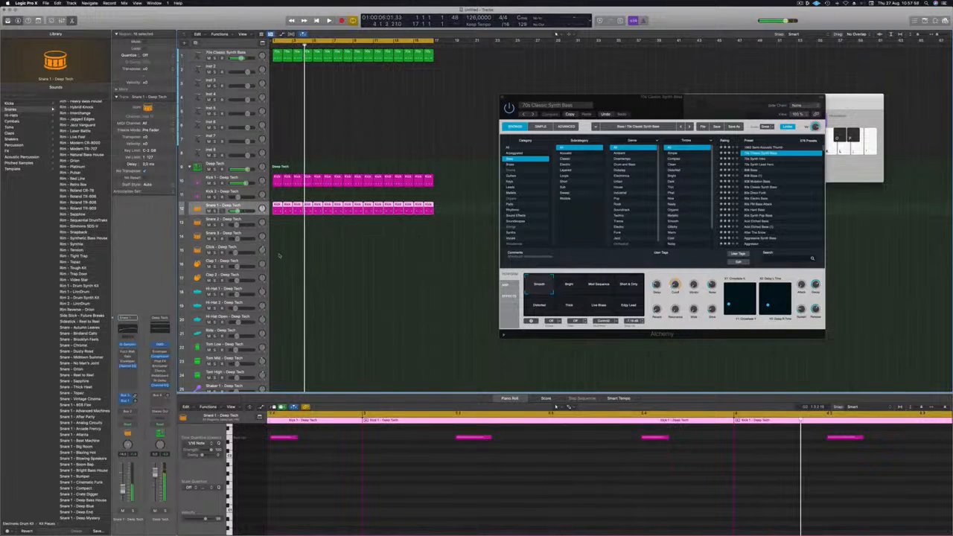
Copy the first bar's Kick 1 region onto the Hi-Hat Open track and bring its notes into view.
{"action": "left_click", "coordinate": [282, 219]}
{"action": "left_click", "coordinate": [278, 205]}
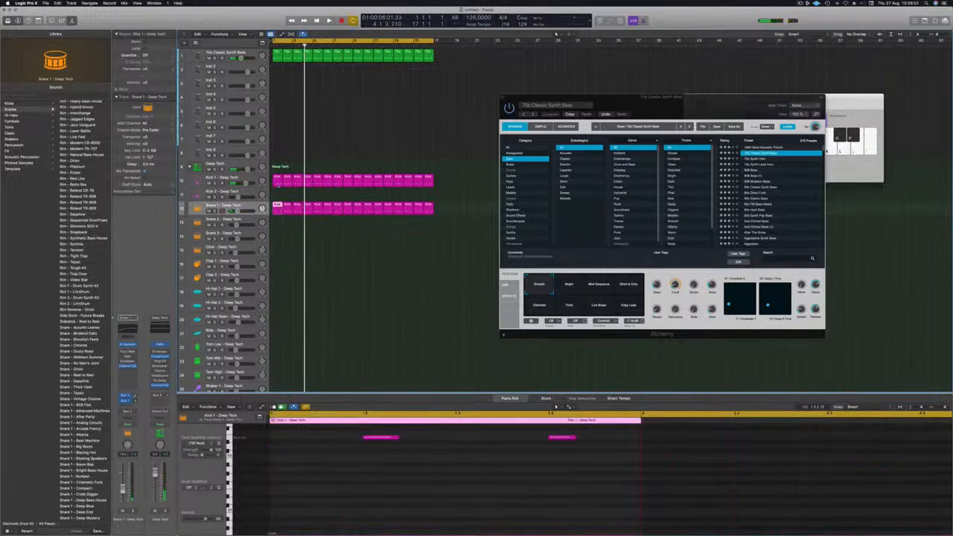
{"action": "left_click_drag", "start_coordinate": [279, 182], "coordinate": [277, 321]}
{"action": "scroll", "coordinate": [297, 502], "scroll_direction": "down", "scroll_amount": 1}
{"action": "scroll", "coordinate": [297, 503], "scroll_direction": "up", "scroll_amount": 5}
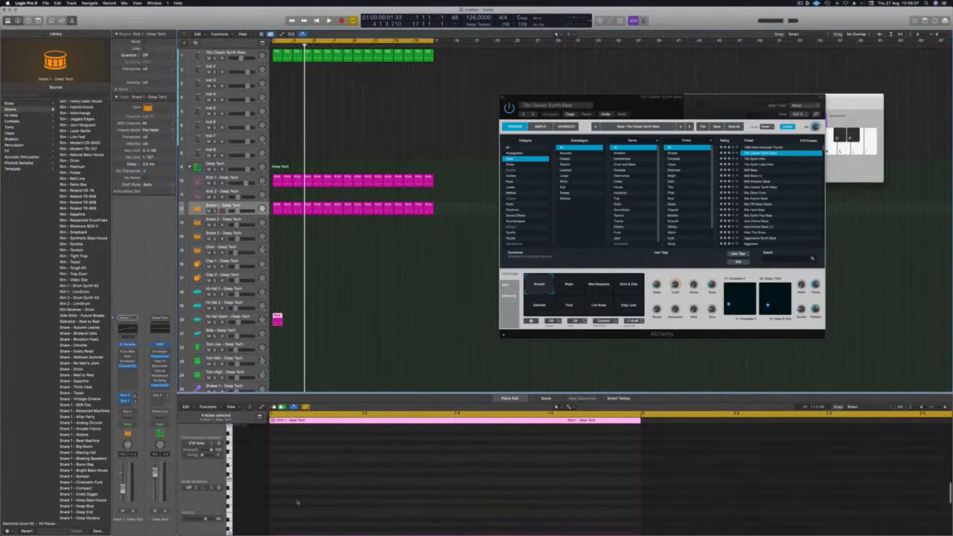
{"action": "scroll", "coordinate": [282, 507], "scroll_direction": "down", "scroll_amount": 3}
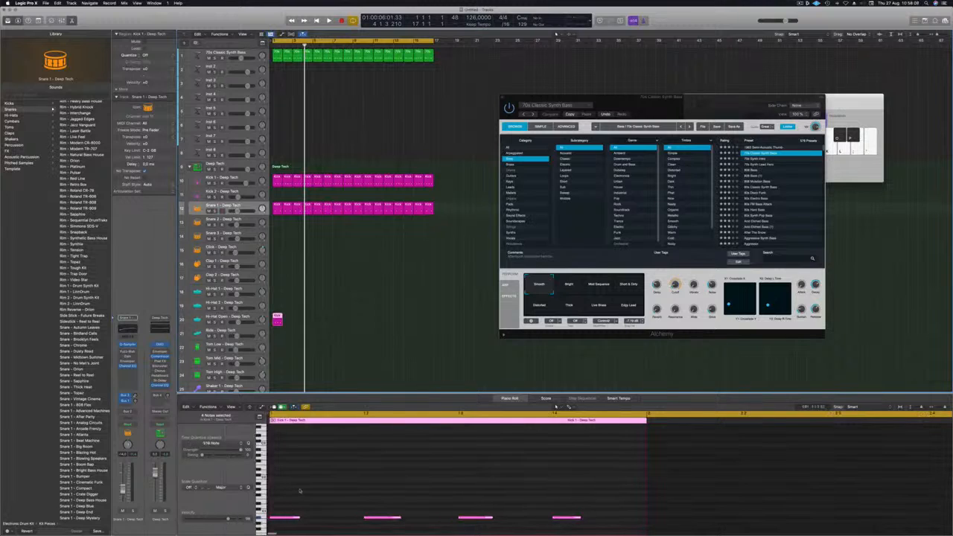
{"action": "scroll", "coordinate": [300, 491], "scroll_direction": "up", "scroll_amount": 1}
{"action": "scroll", "coordinate": [300, 491], "scroll_direction": "right", "scroll_amount": 1}
{"action": "scroll", "coordinate": [301, 491], "scroll_direction": "left", "scroll_amount": 2}
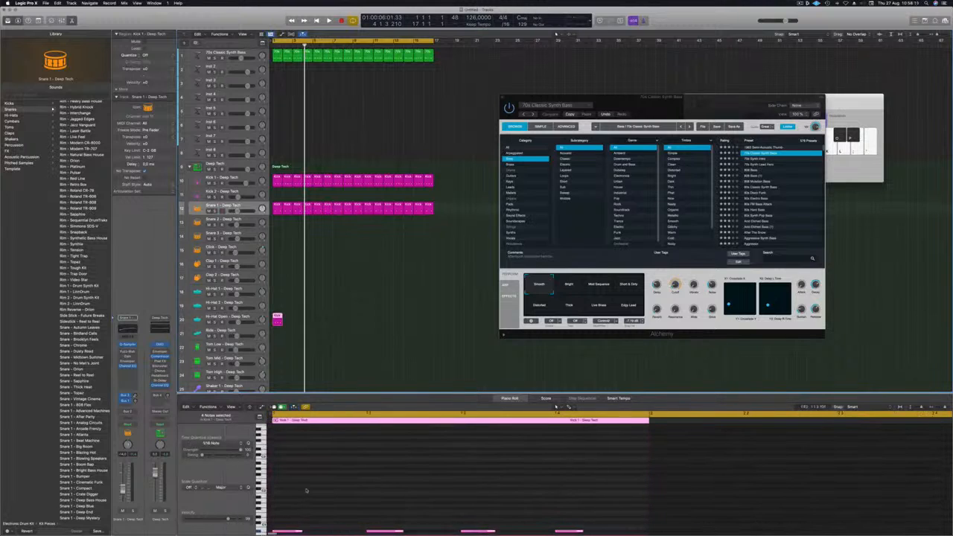
Open the copied Hi-Hat Open region's notes, select all four, and audition them with the loop.
{"action": "left_click", "coordinate": [332, 252]}
{"action": "double_click", "coordinate": [278, 315]}
{"action": "scroll", "coordinate": [290, 422], "scroll_direction": "right", "scroll_amount": 1}
{"action": "scroll", "coordinate": [290, 429], "scroll_direction": "left", "scroll_amount": 1}
{"action": "scroll", "coordinate": [281, 441], "scroll_direction": "up", "scroll_amount": 5}
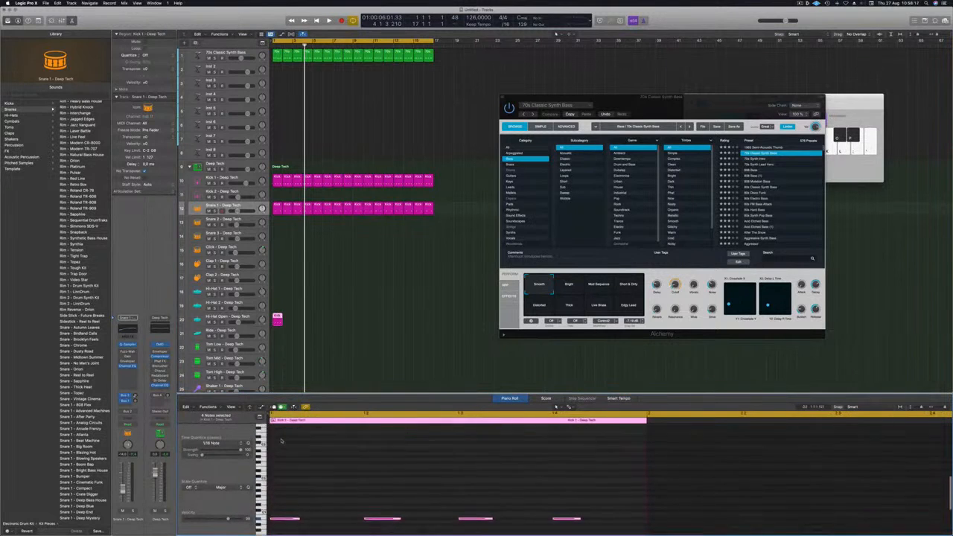
{"action": "scroll", "coordinate": [280, 439], "scroll_direction": "down", "scroll_amount": 3}
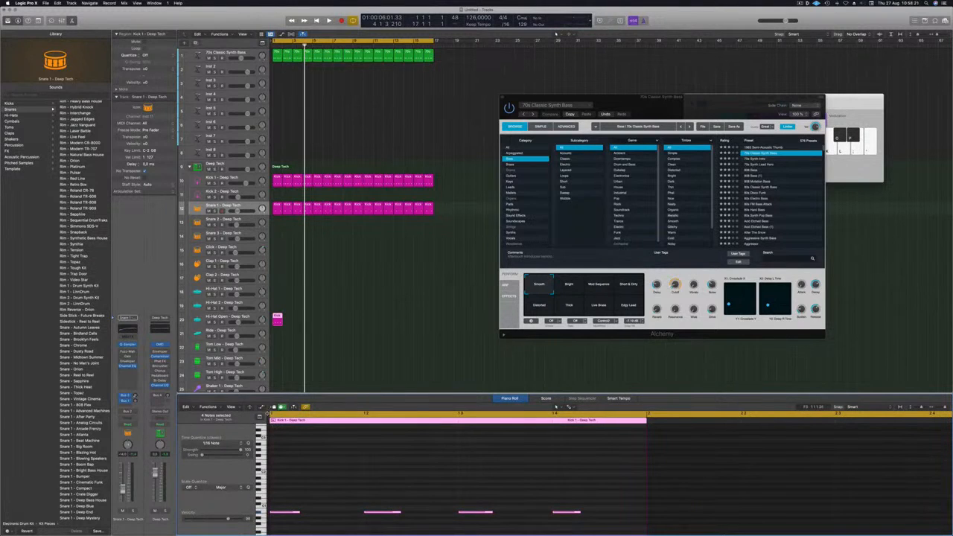
{"action": "mouse_move", "coordinate": [268, 414]}
{"action": "left_mouse_down"}
{"action": "mouse_move", "coordinate": [286, 414]}
{"action": "mouse_move", "coordinate": [259, 414]}
{"action": "left_mouse_up"}
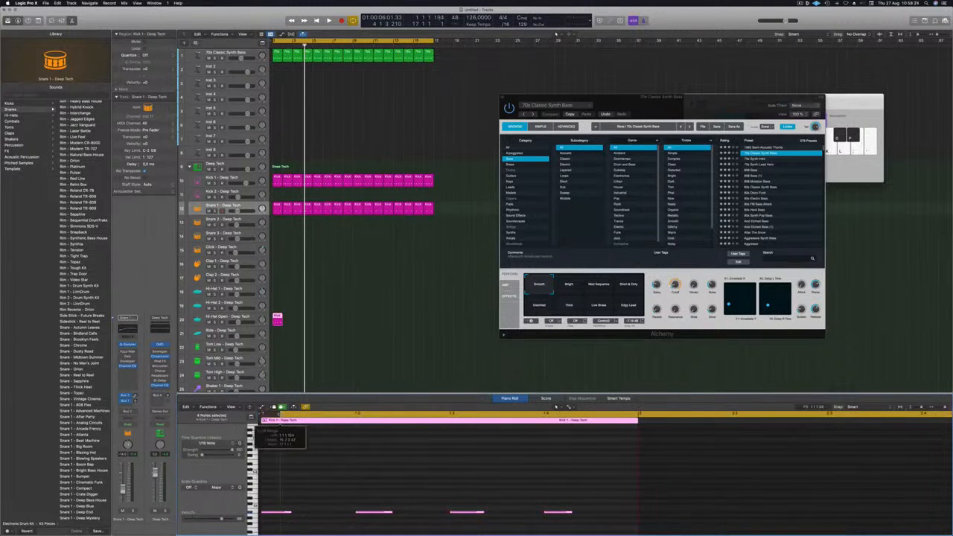
{"action": "left_click_drag", "start_coordinate": [289, 480], "coordinate": [593, 526]}
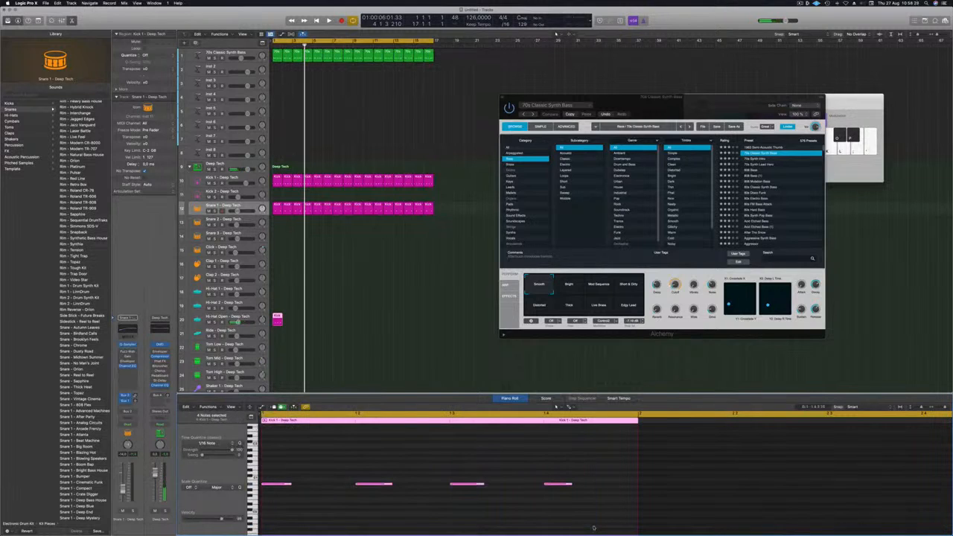
{"action": "key", "text": "space"}
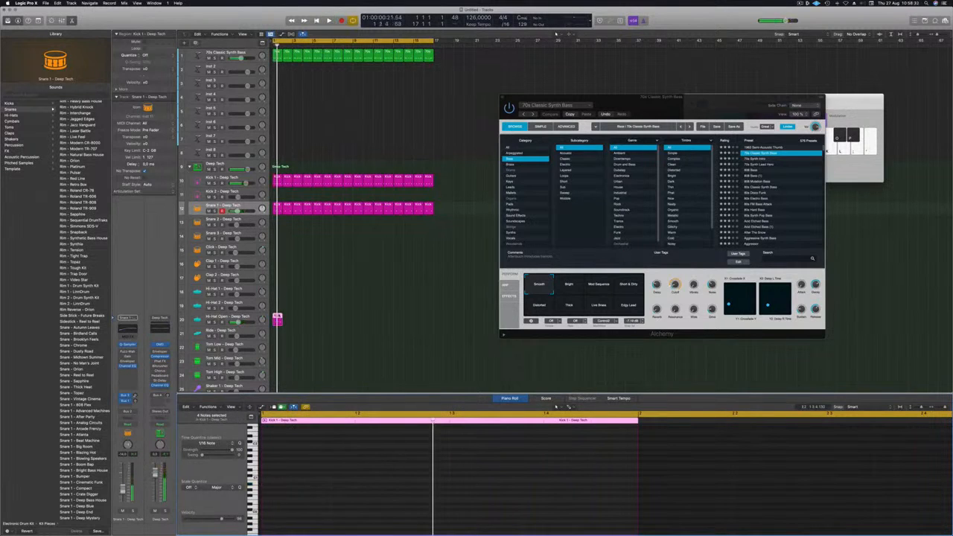
Move the four open hi-hat notes an eighth note later so they fall on the off-beats.
{"action": "key", "text": "e"}
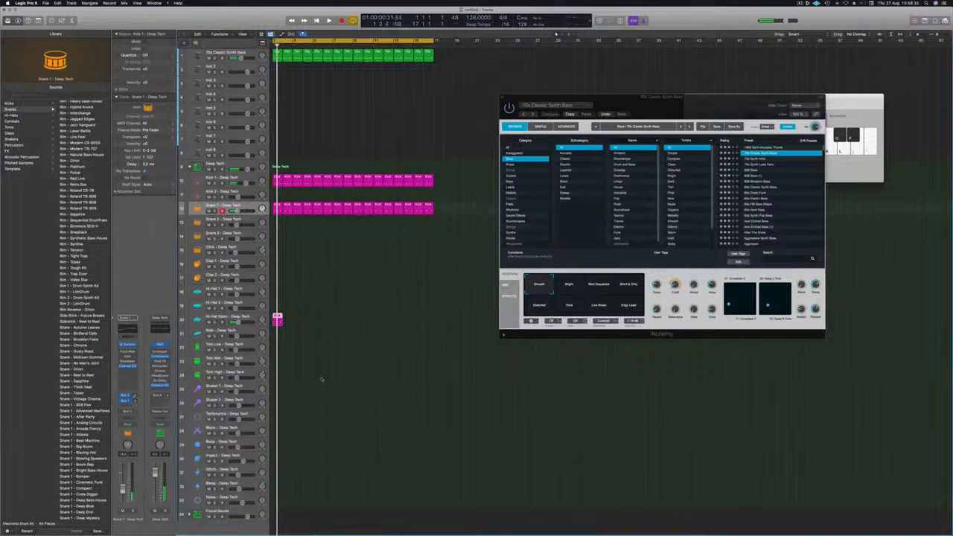
{"action": "key", "text": "e"}
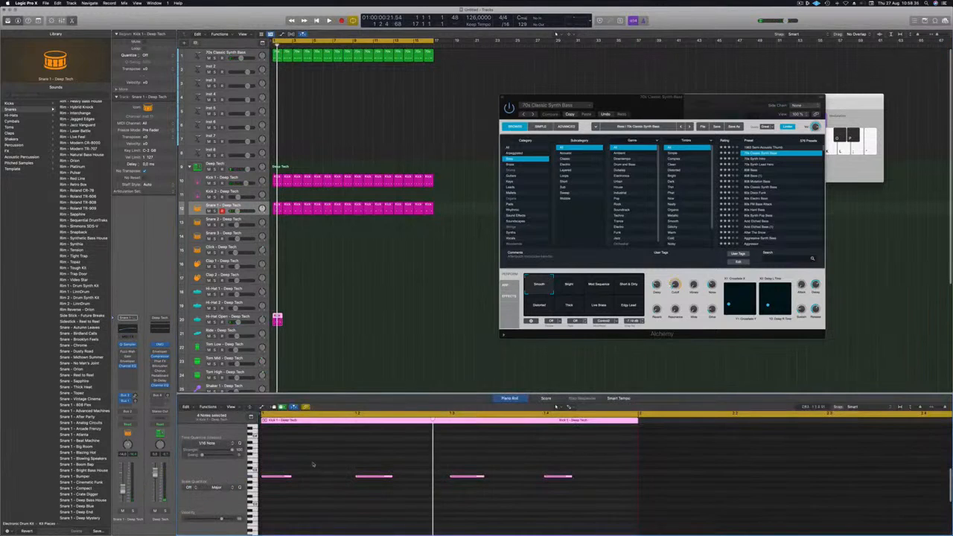
{"action": "left_click_drag", "start_coordinate": [317, 499], "coordinate": [567, 495]}
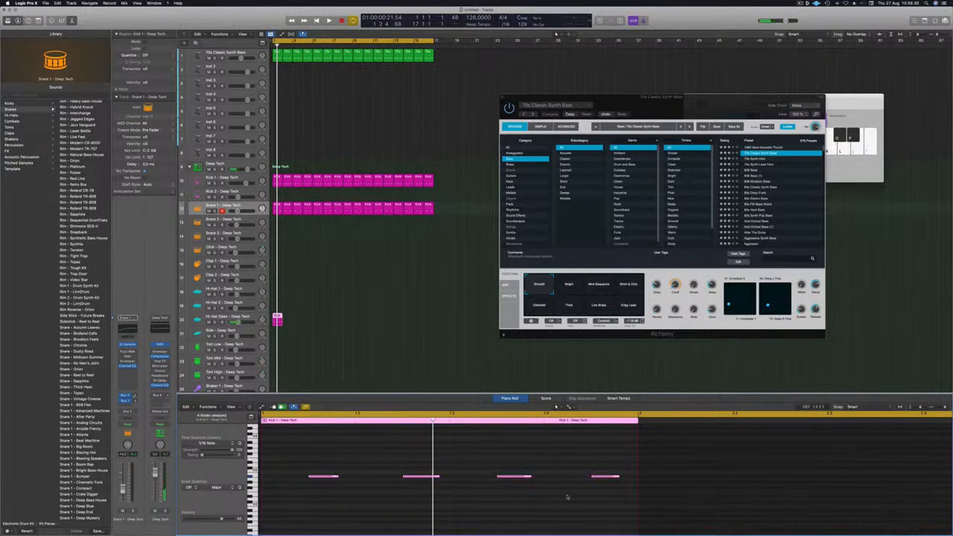
Try different pitches for the four open hi-hat notes by transposing them while the loop plays.
{"action": "key", "text": "alt+Up"}
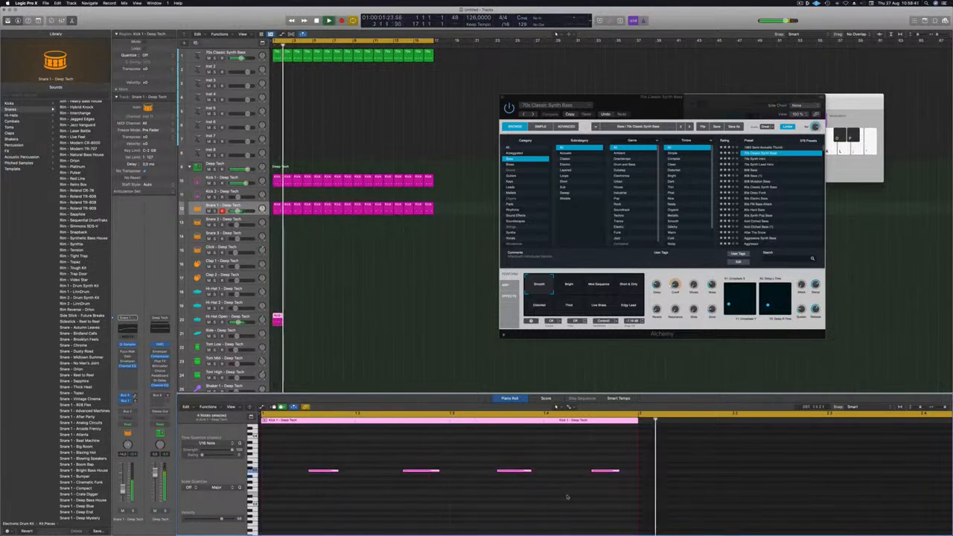
{"action": "key", "text": "alt+Down"}
{"action": "key", "text": "alt+Down"}
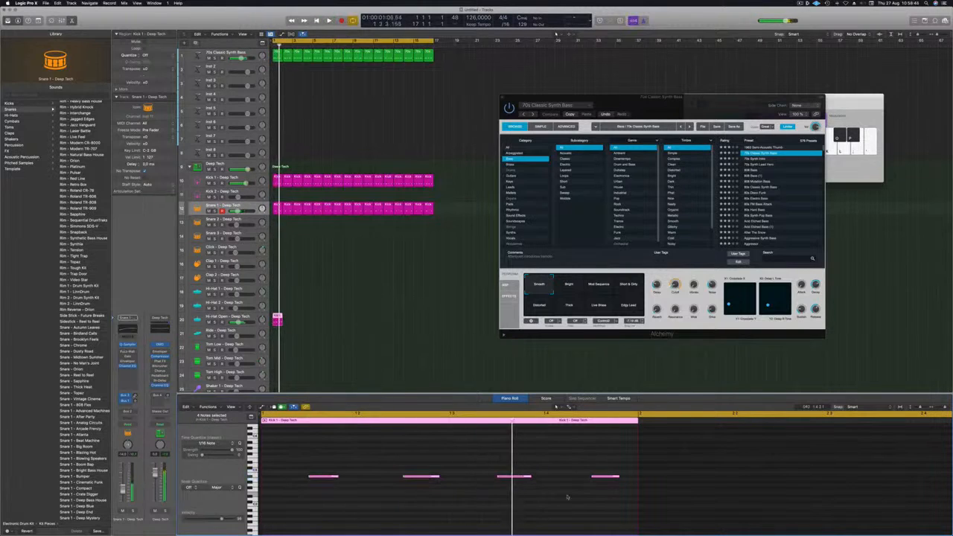
{"action": "key", "text": "Up"}
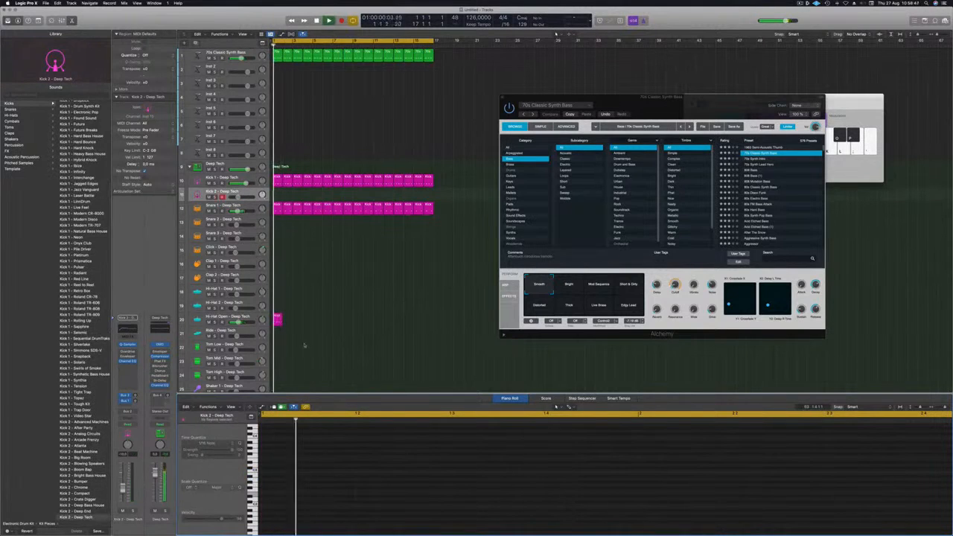
{"action": "left_click", "coordinate": [278, 320]}
{"action": "left_click_drag", "start_coordinate": [306, 445], "coordinate": [626, 525]}
{"action": "scroll", "coordinate": [373, 480], "scroll_direction": "up", "scroll_amount": 10}
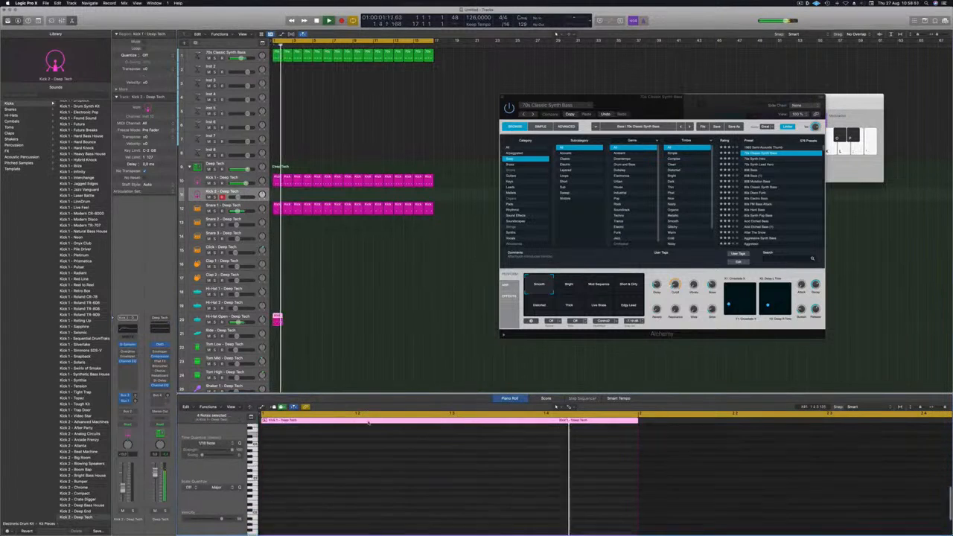
{"action": "key", "text": "space"}
Repeat the one-bar Hi-Hat Open region until it fills 16 bars, and play back the result.
{"action": "left_click_drag", "start_coordinate": [277, 319], "coordinate": [288, 321]}
{"action": "left_click_drag", "start_coordinate": [299, 329], "coordinate": [317, 321]}
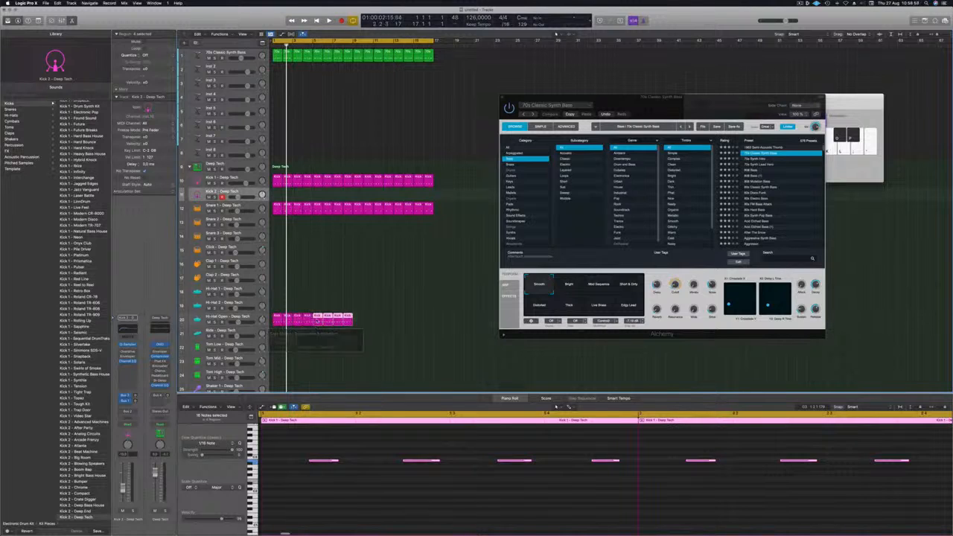
{"action": "left_click", "coordinate": [353, 323]}
{"action": "left_click_drag", "start_coordinate": [353, 319], "coordinate": [431, 322]}
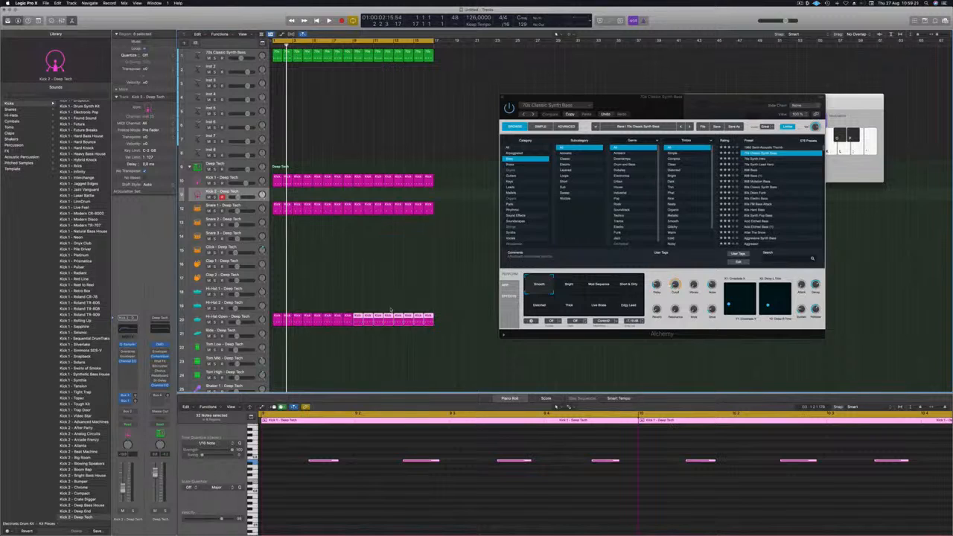
{"action": "key", "text": "space"}
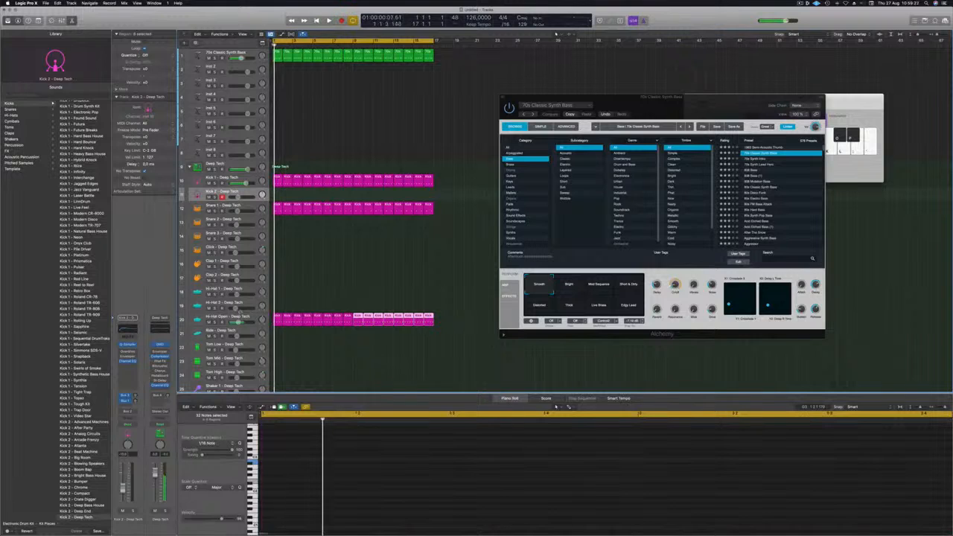
Select the Hi-Hat Open track and lower its volume slightly while the loop plays.
{"action": "left_click", "coordinate": [209, 320]}
{"action": "key", "text": "space"}
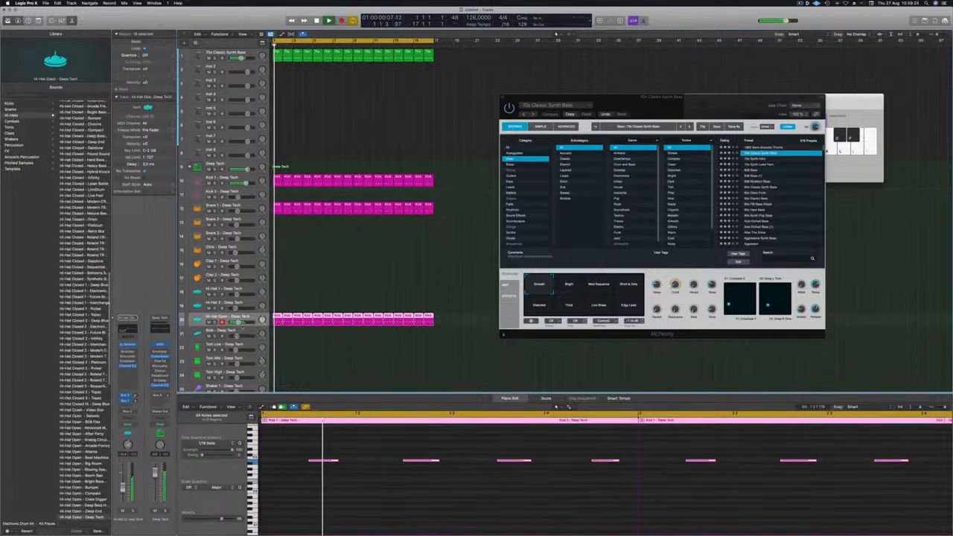
{"action": "left_click_drag", "start_coordinate": [237, 322], "coordinate": [236, 323]}
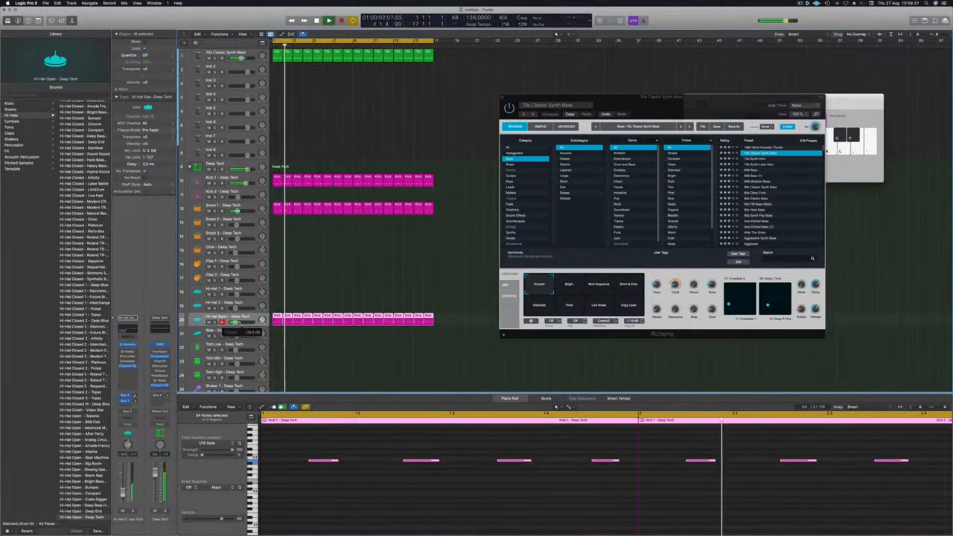
{"action": "scroll", "coordinate": [299, 279], "scroll_direction": "down", "scroll_amount": 5}
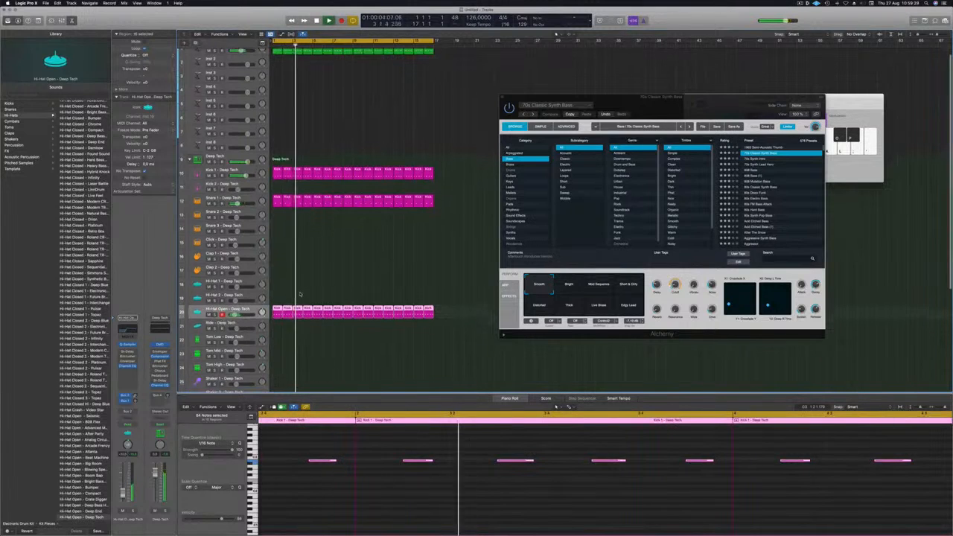
{"action": "scroll", "coordinate": [299, 279], "scroll_direction": "down", "scroll_amount": 1}
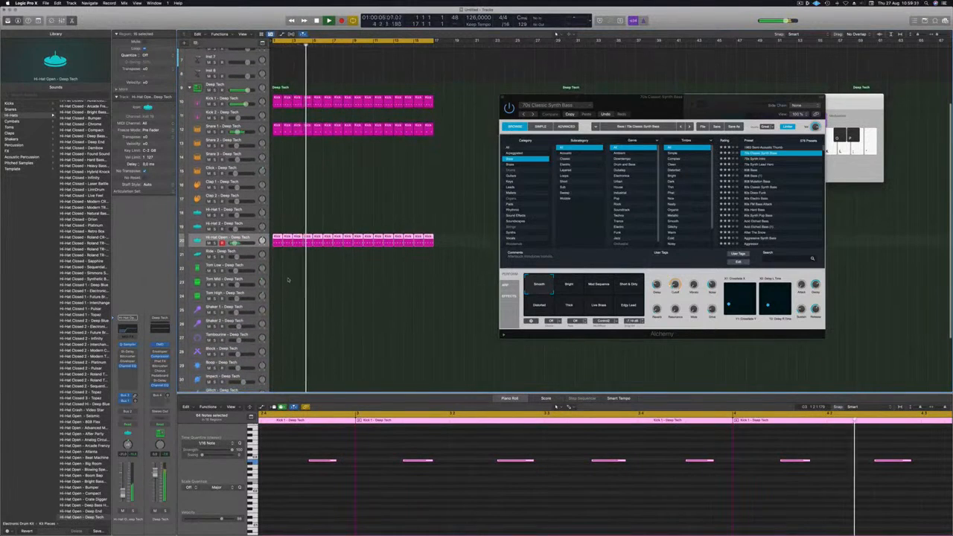
{"action": "key", "text": "space"}
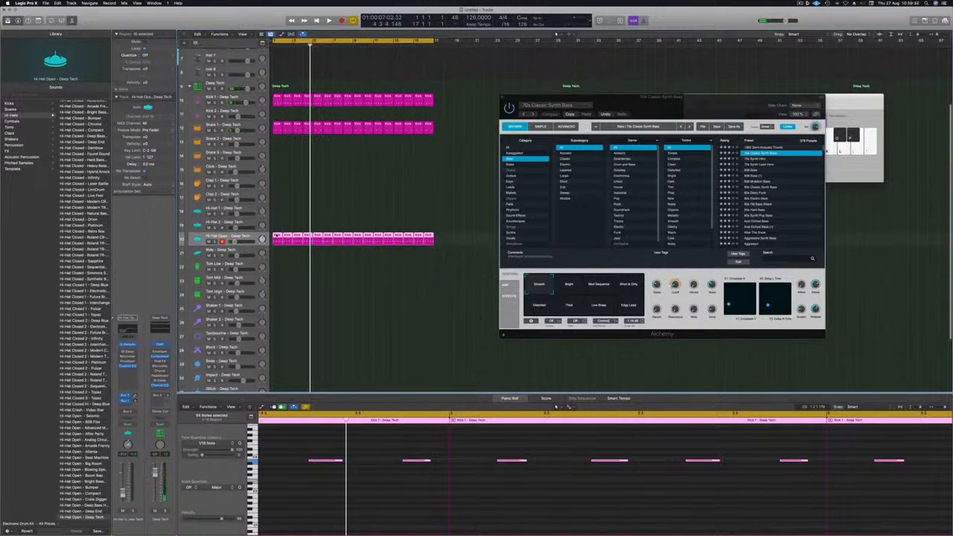
Copy the open hi-hat regions onto the Tom Low track, keeping only the first region and the last note in it.
{"action": "left_click_drag", "start_coordinate": [277, 246], "coordinate": [277, 269]}
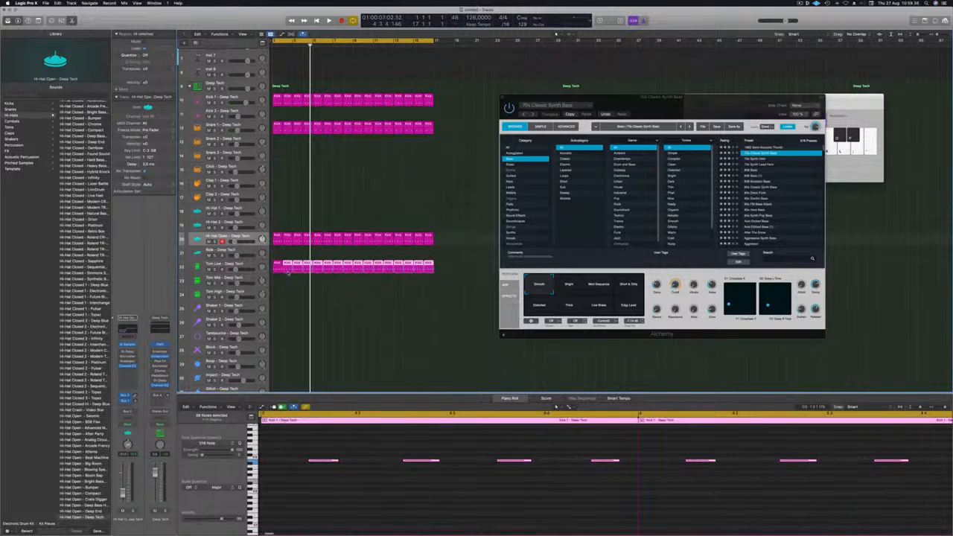
{"action": "key", "text": "Delete"}
{"action": "left_click", "coordinate": [274, 272]}
{"action": "left_click_drag", "start_coordinate": [317, 457], "coordinate": [647, 487]}
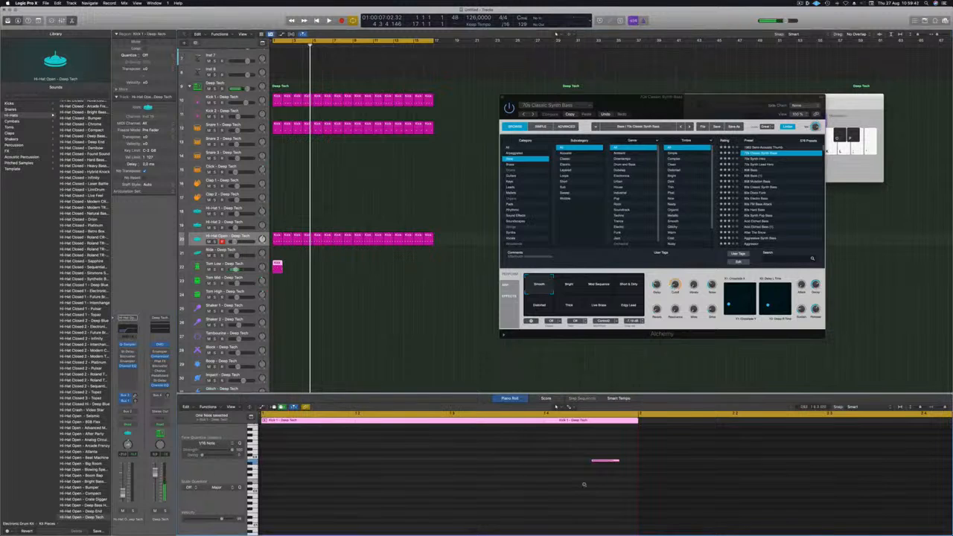
Transpose the remaining Tom Low note down in octave steps, and play the loop from the start to hear it.
{"action": "key", "text": "alt+Return"}
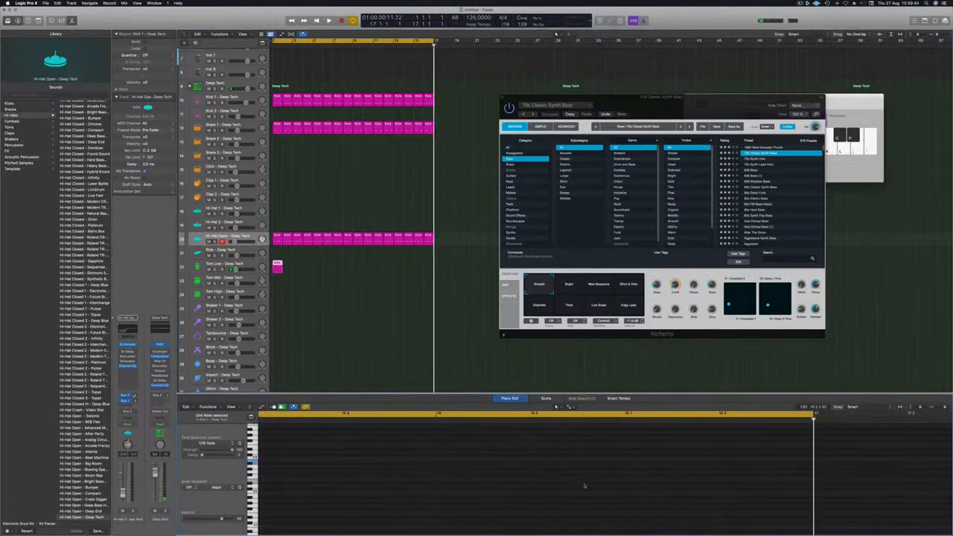
{"action": "key", "text": "Return"}
{"action": "key", "text": "space"}
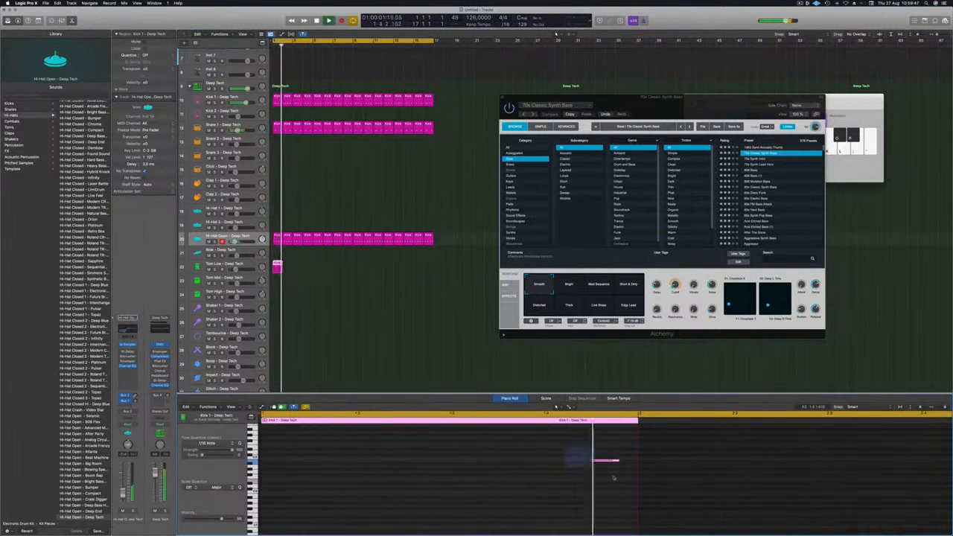
{"action": "key", "text": "alt+shift+Down"}
{"action": "key", "text": "alt+shift+Down"}
{"action": "key", "text": "Return"}
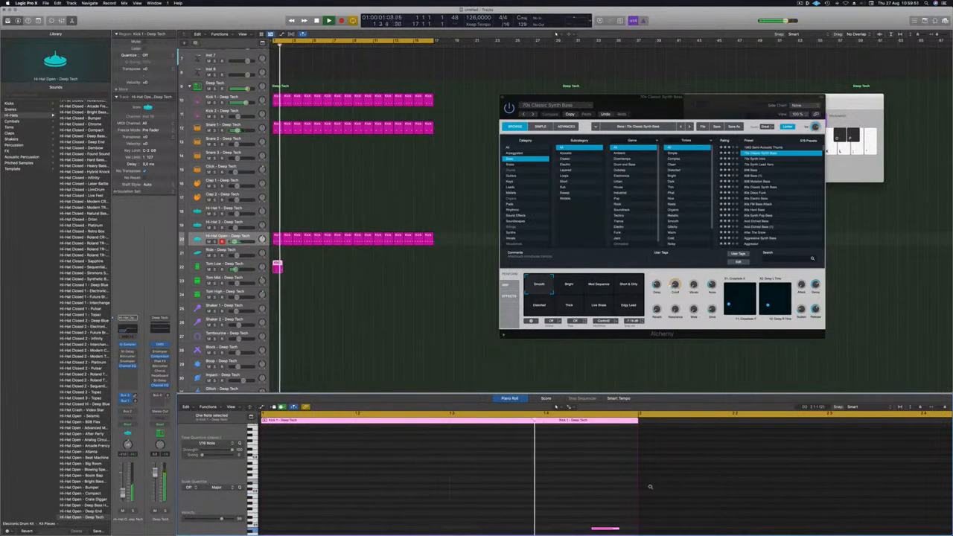
{"action": "key", "text": "Return"}
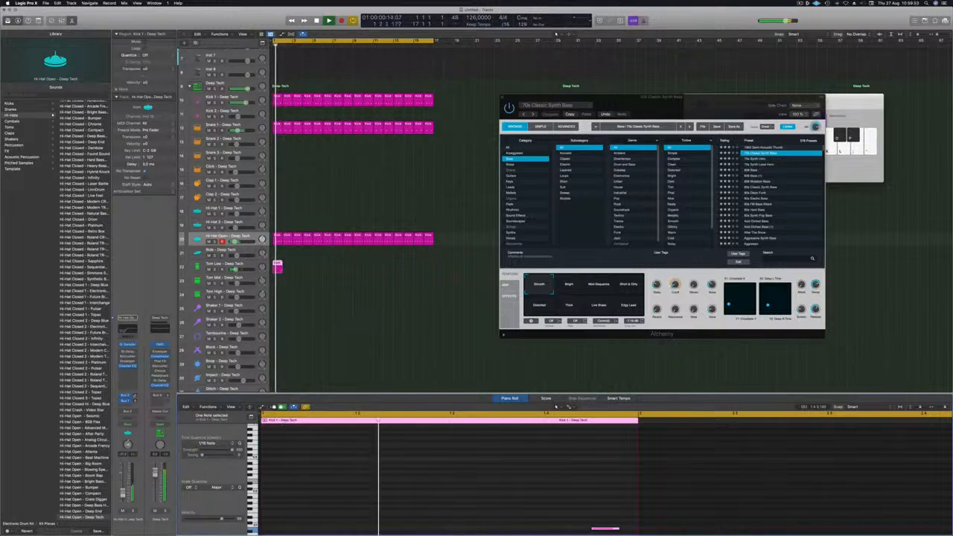
Repeat the one-bar Tom Low region until it fills 16 bars, play the loop, and select all the Tom Low regions.
{"action": "left_click_drag", "start_coordinate": [279, 268], "coordinate": [355, 265]}
{"action": "key", "text": "space"}
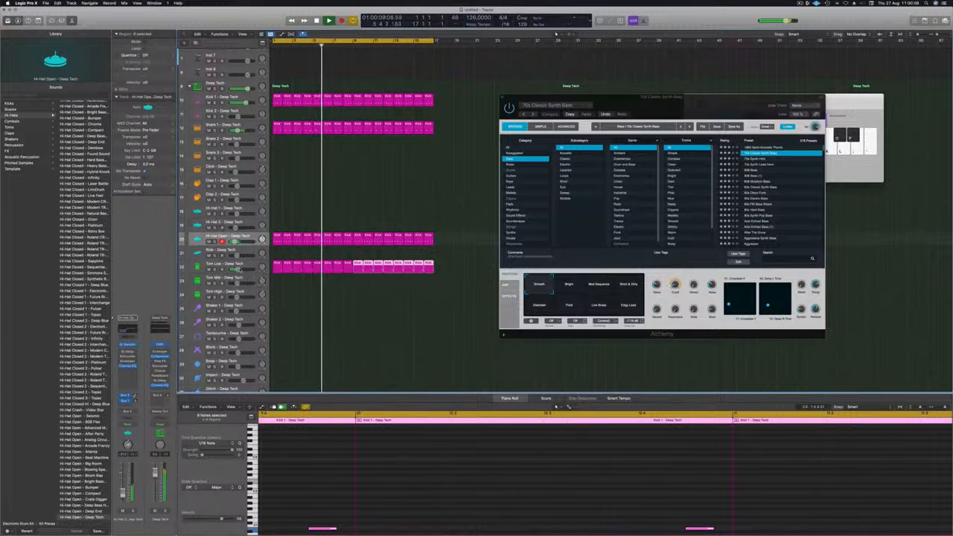
{"action": "left_click_drag", "start_coordinate": [437, 267], "coordinate": [276, 270]}
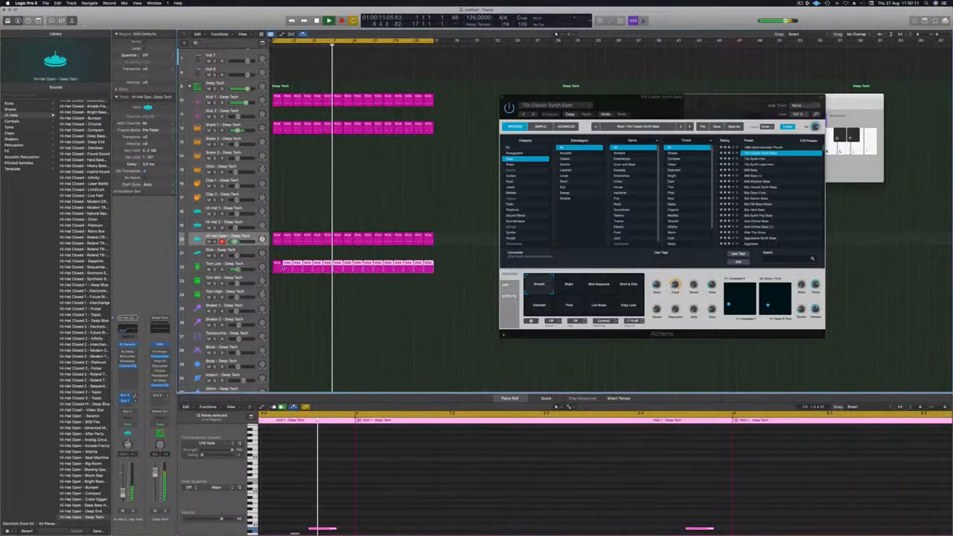
{"action": "scroll", "coordinate": [369, 496], "scroll_direction": "left", "scroll_amount": 5}
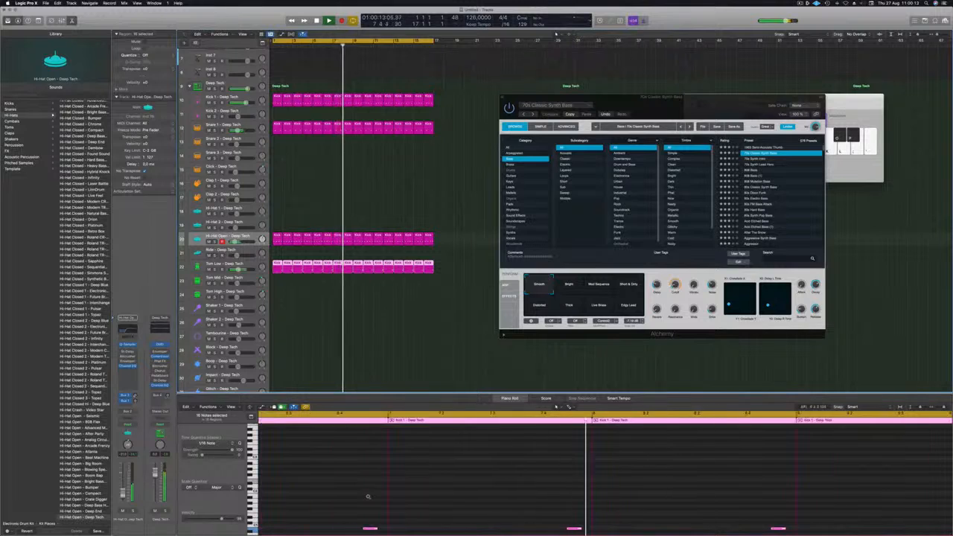
{"action": "scroll", "coordinate": [386, 498], "scroll_direction": "left", "scroll_amount": 5}
{"action": "scroll", "coordinate": [386, 497], "scroll_direction": "left", "scroll_amount": 4}
{"action": "scroll", "coordinate": [451, 492], "scroll_direction": "right", "scroll_amount": 3}
{"action": "left_click", "coordinate": [463, 492]}
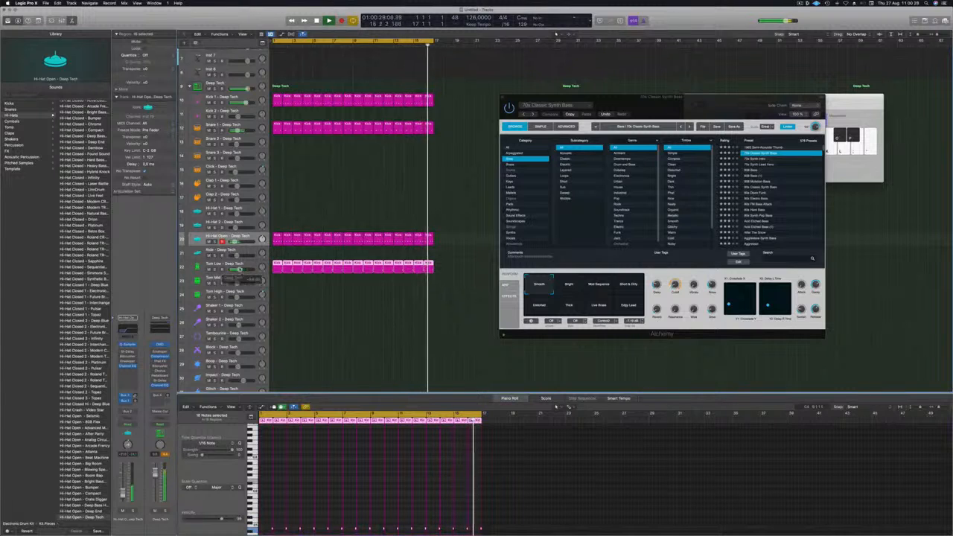
Select the Tom Low track and replace its sound with the Tom Low - Atlanta patch from the Library.
{"action": "left_click", "coordinate": [216, 265]}
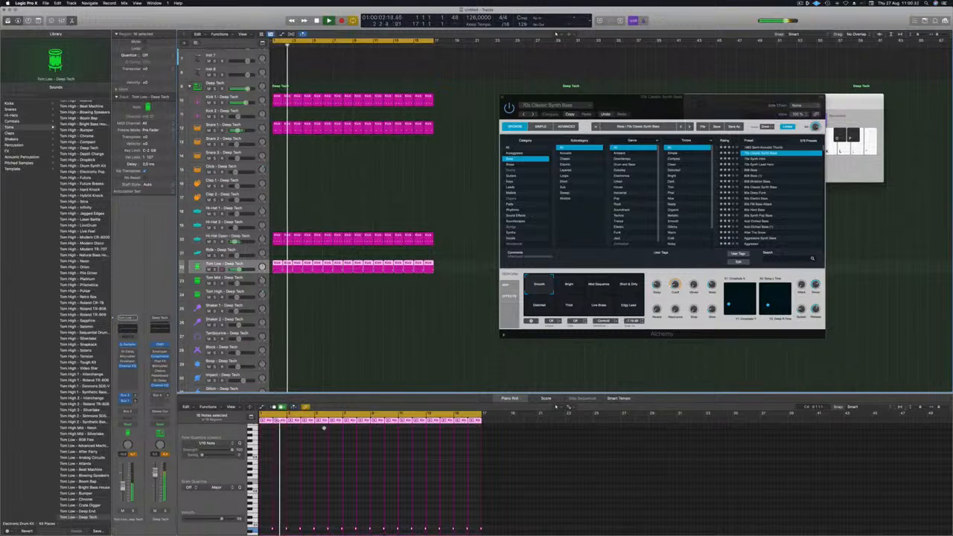
{"action": "scroll", "coordinate": [62, 305], "scroll_direction": "down", "scroll_amount": 3}
{"action": "scroll", "coordinate": [75, 334], "scroll_direction": "down", "scroll_amount": 8}
{"action": "left_click", "coordinate": [77, 334]}
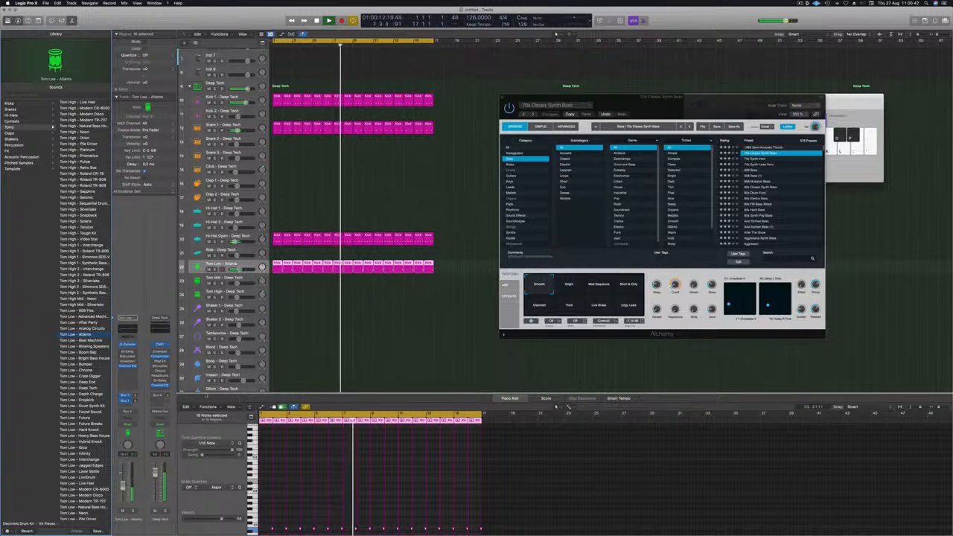
Copy the first one-bar Hi-Hat Open region onto the Shaker 2 track at bar 1.
{"action": "key", "text": "Up"}
{"action": "key", "text": "Up"}
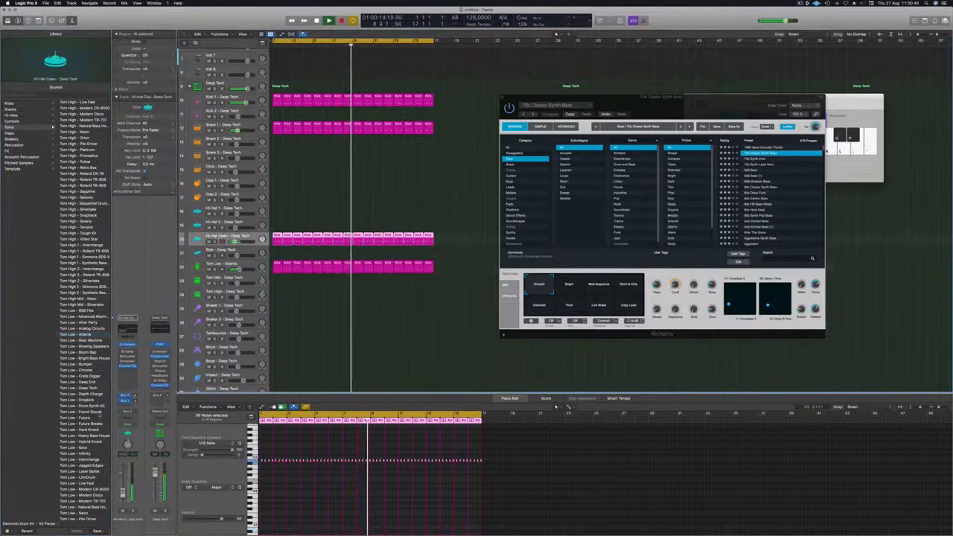
{"action": "scroll", "coordinate": [309, 186], "scroll_direction": "down", "scroll_amount": 1}
{"action": "left_click", "coordinate": [308, 186]}
{"action": "left_click", "coordinate": [277, 232]}
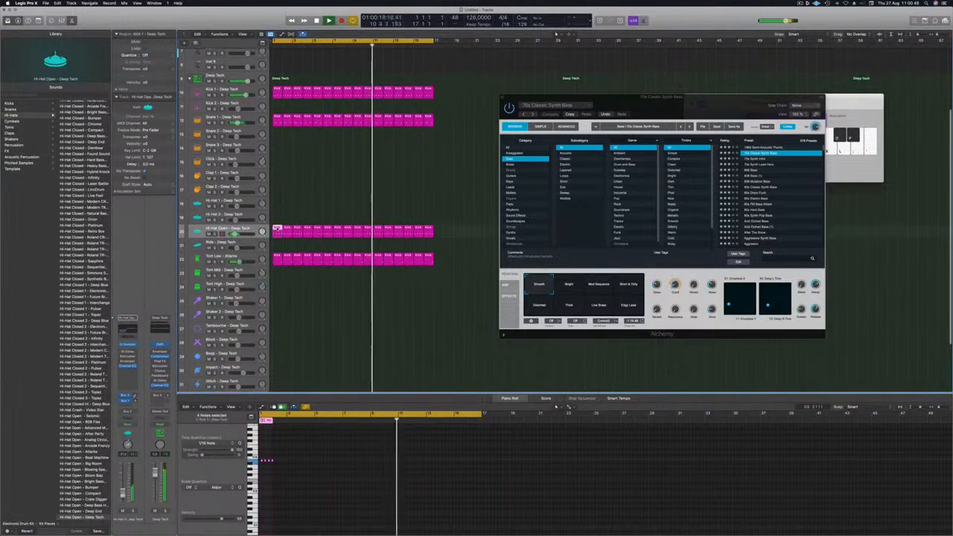
{"action": "left_click_drag", "start_coordinate": [277, 232], "coordinate": [277, 313]}
Copy the four off-beat notes of the Shaker 2 region onto the beats to make an eighth-note pattern.
{"action": "left_click", "coordinate": [283, 462], "text": "ctrl+alt"}
{"action": "scroll", "coordinate": [284, 461], "scroll_direction": "up", "scroll_amount": 5}
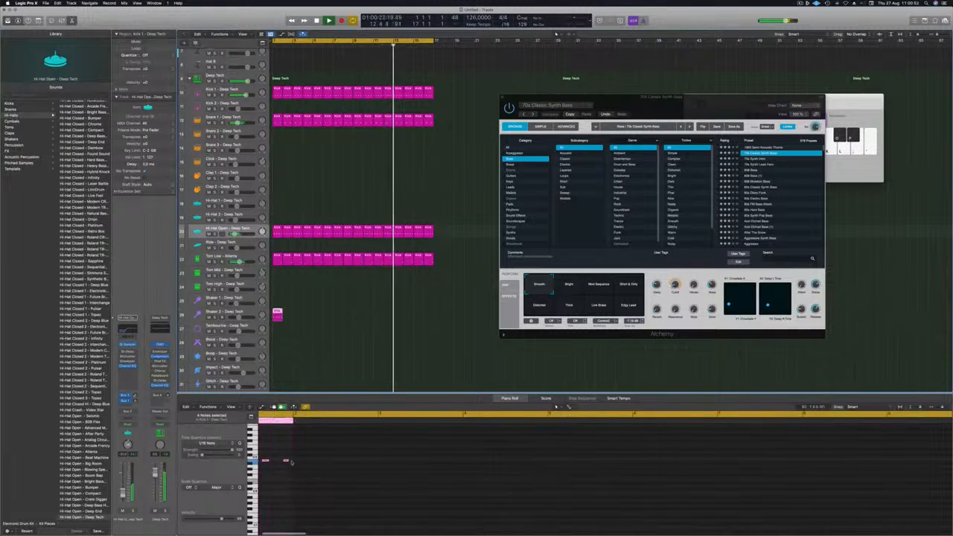
{"action": "left_click_drag", "start_coordinate": [273, 454], "coordinate": [343, 469]}
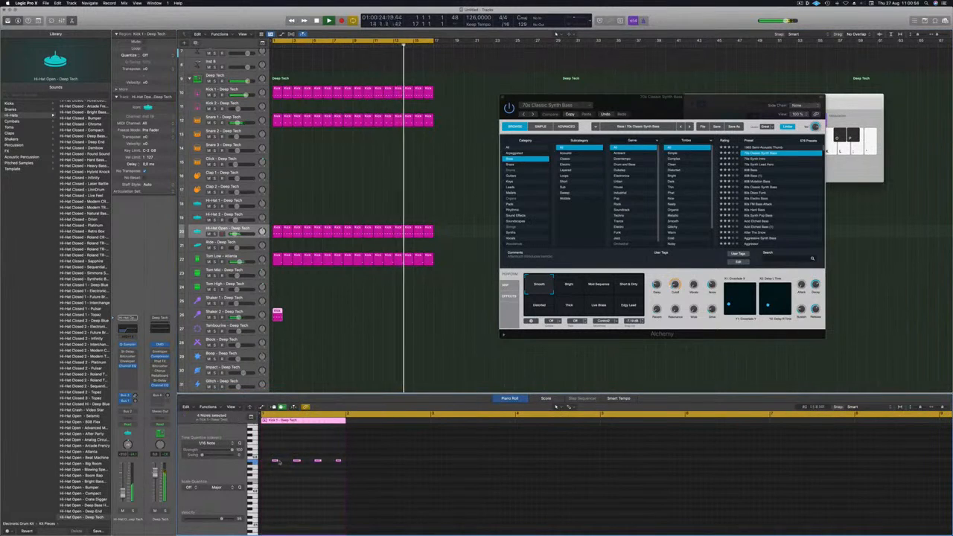
{"action": "left_click_drag", "start_coordinate": [274, 461], "coordinate": [264, 462]}
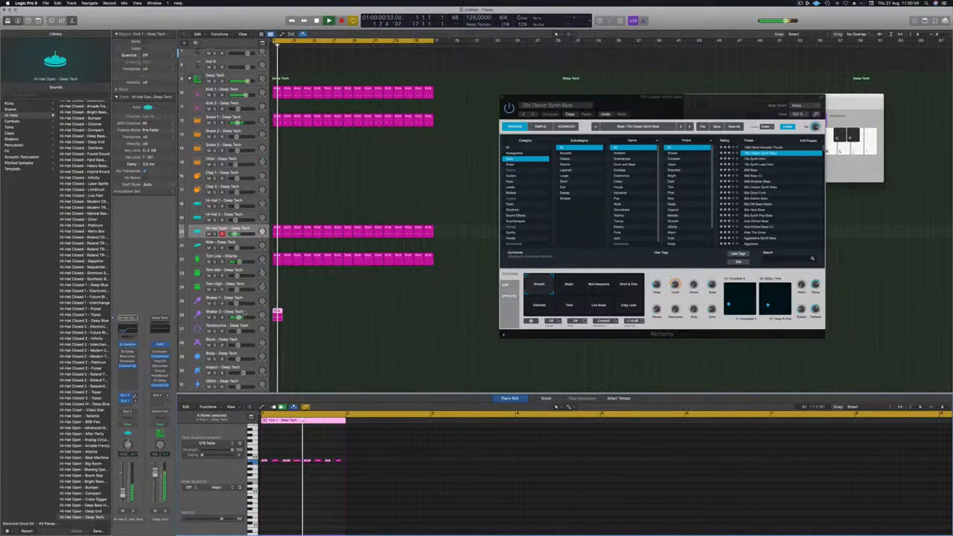
Lower the Shaker 2 volume slightly and repeat its one-bar region until it fills 16 bars.
{"action": "left_click_drag", "start_coordinate": [239, 317], "coordinate": [235, 318]}
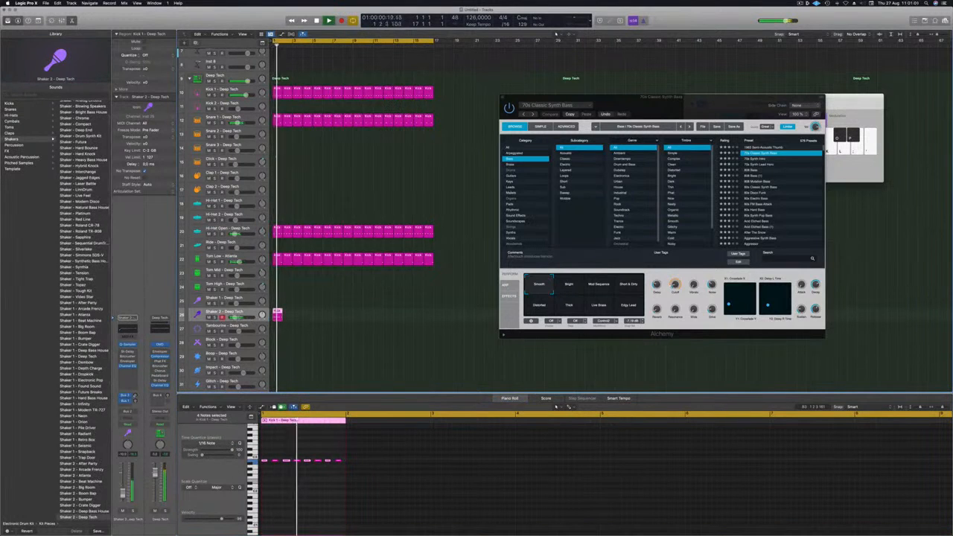
{"action": "left_click_drag", "start_coordinate": [277, 314], "coordinate": [363, 319]}
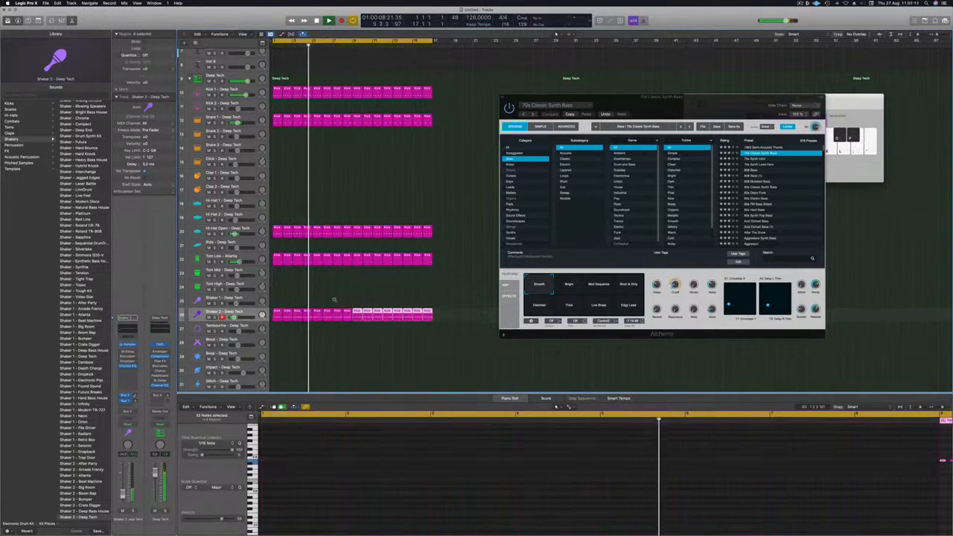
{"action": "scroll", "coordinate": [326, 296], "scroll_direction": "down", "scroll_amount": 3}
{"action": "scroll", "coordinate": [324, 297], "scroll_direction": "up", "scroll_amount": 1}
{"action": "left_click", "coordinate": [235, 312]}
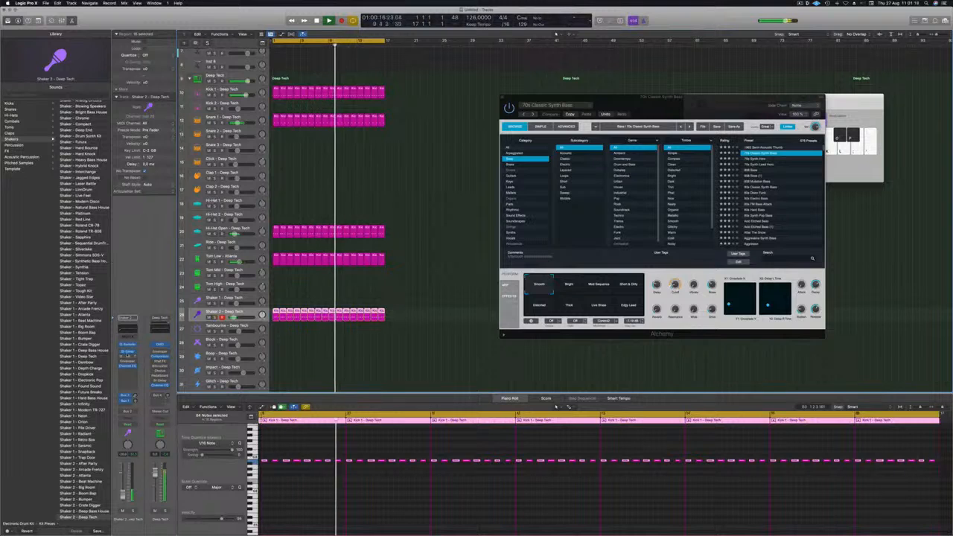
Open the Stereo Delay on the Shaker 2 track, adjust its output mix during playback, and close the plug-in window.
{"action": "left_click", "coordinate": [127, 351]}
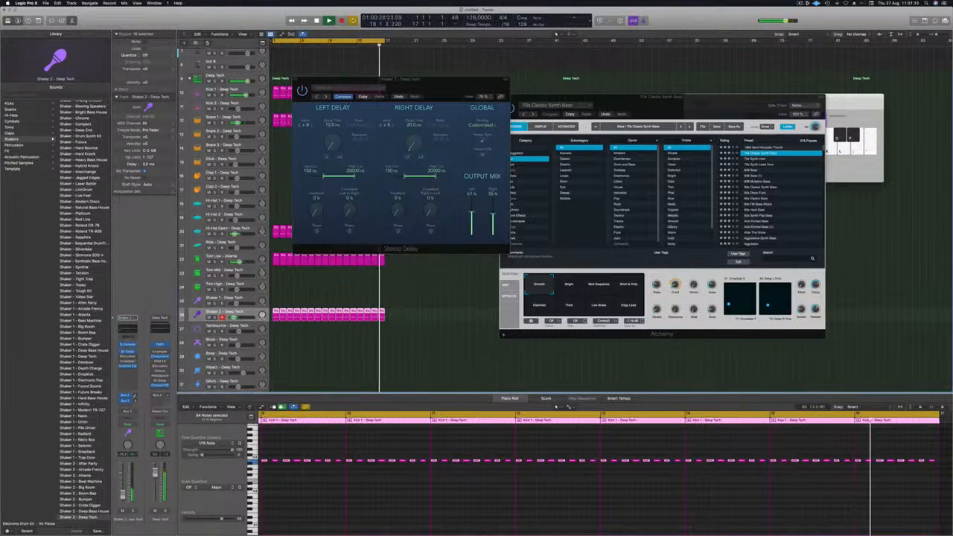
{"action": "mouse_move", "coordinate": [445, 84]}
{"action": "left_mouse_down"}
{"action": "mouse_move", "coordinate": [461, 90]}
{"action": "mouse_move", "coordinate": [441, 95]}
{"action": "left_mouse_up"}
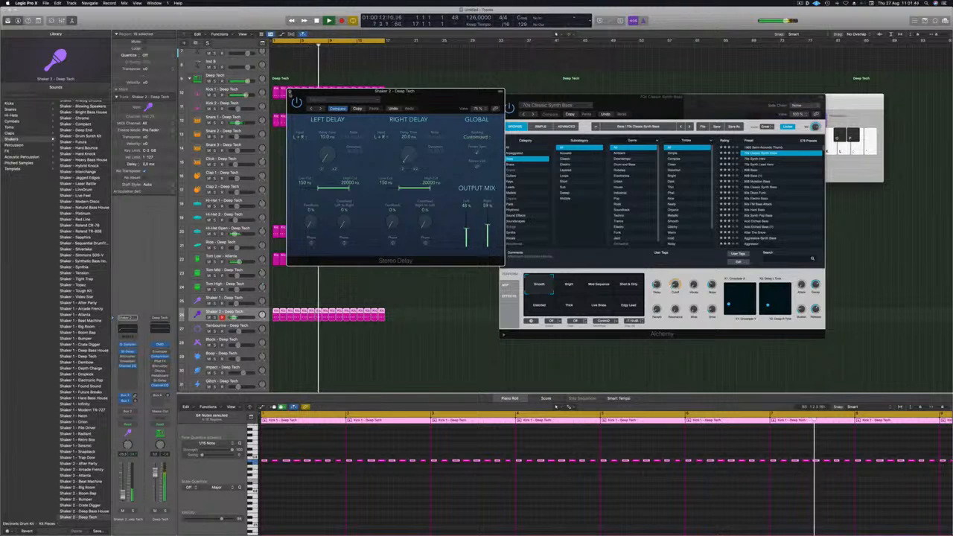
{"action": "left_click", "coordinate": [290, 92]}
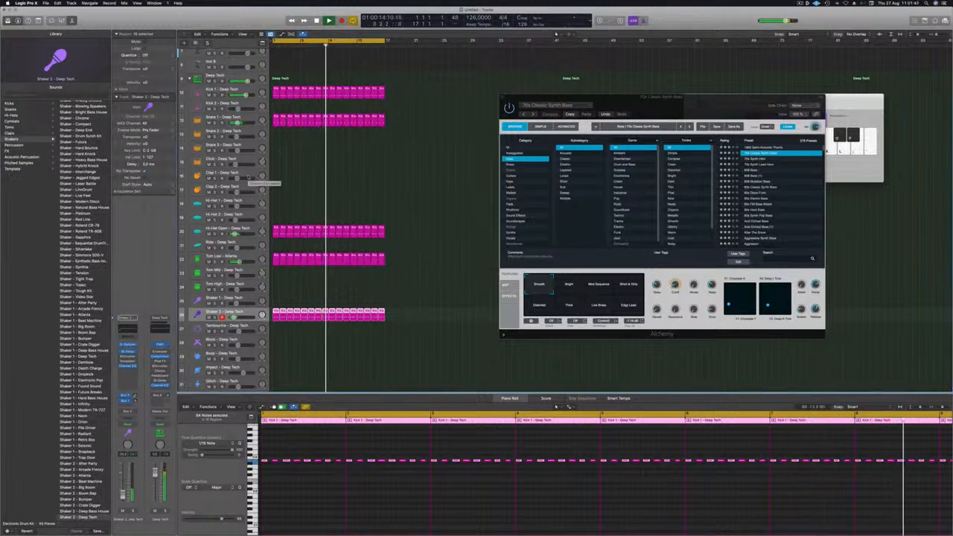
Select the 70s Classic Synth Bass track, move its Alchemy window aside, and restart playback.
{"action": "left_click", "coordinate": [361, 171]}
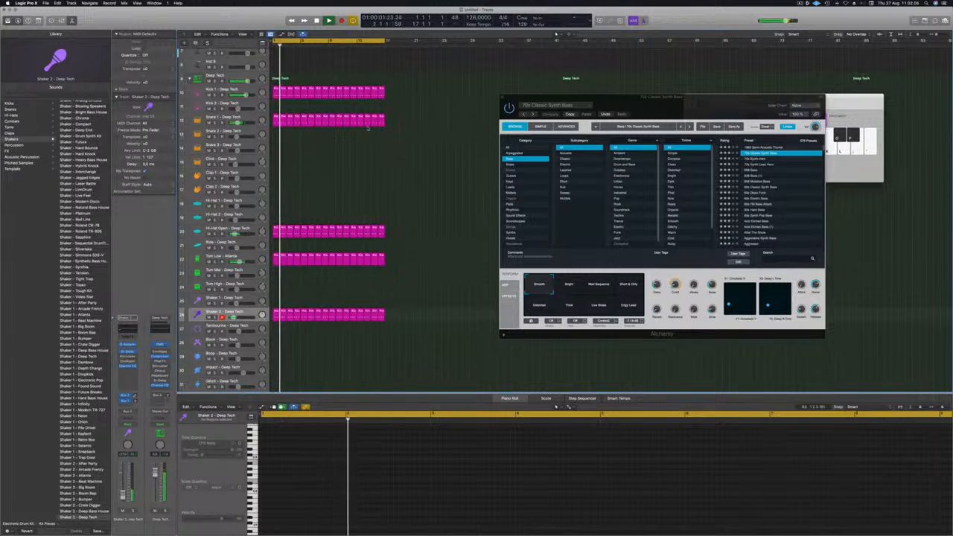
{"action": "scroll", "coordinate": [367, 127], "scroll_direction": "up", "scroll_amount": 6}
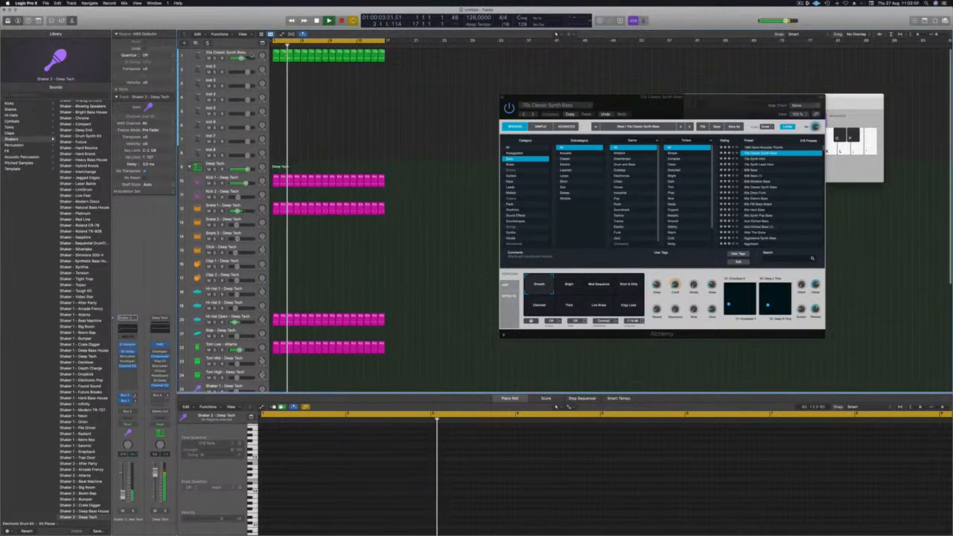
{"action": "left_click", "coordinate": [252, 54]}
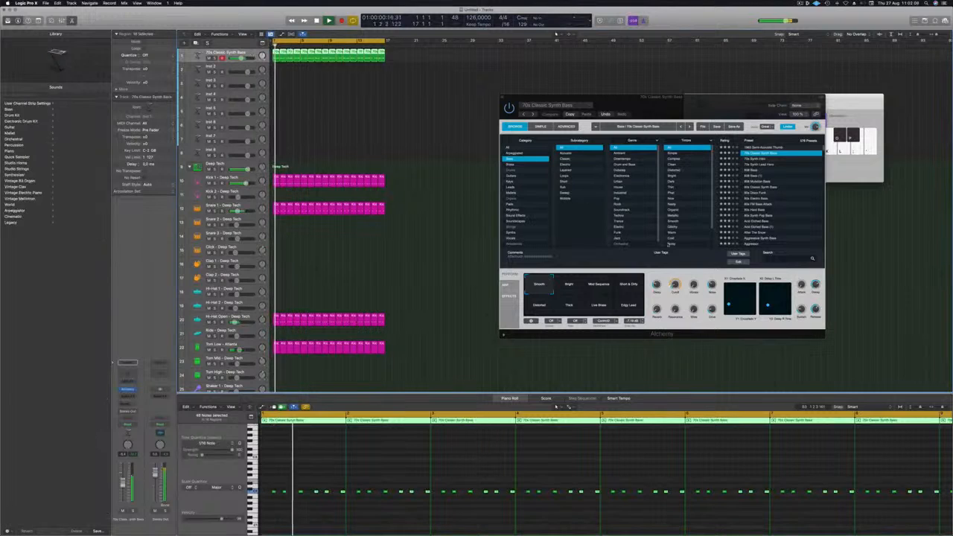
{"action": "key", "text": "space"}
{"action": "left_click_drag", "start_coordinate": [642, 97], "coordinate": [562, 97]}
{"action": "key", "text": "space"}
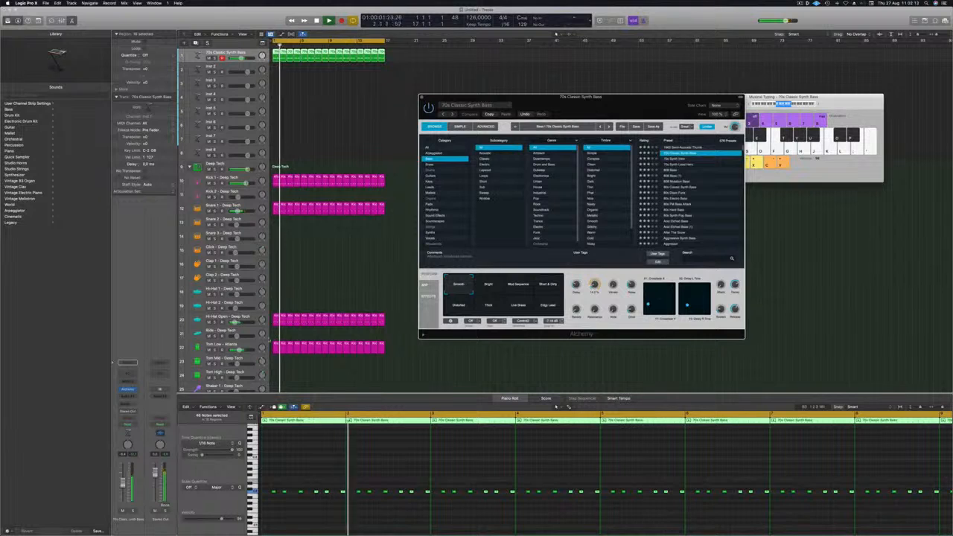
Select the Hi-Hat Open track and close the Alchemy window covering the arrangement.
{"action": "scroll", "coordinate": [256, 322], "scroll_direction": "down", "scroll_amount": 1}
{"action": "left_click", "coordinate": [256, 303]}
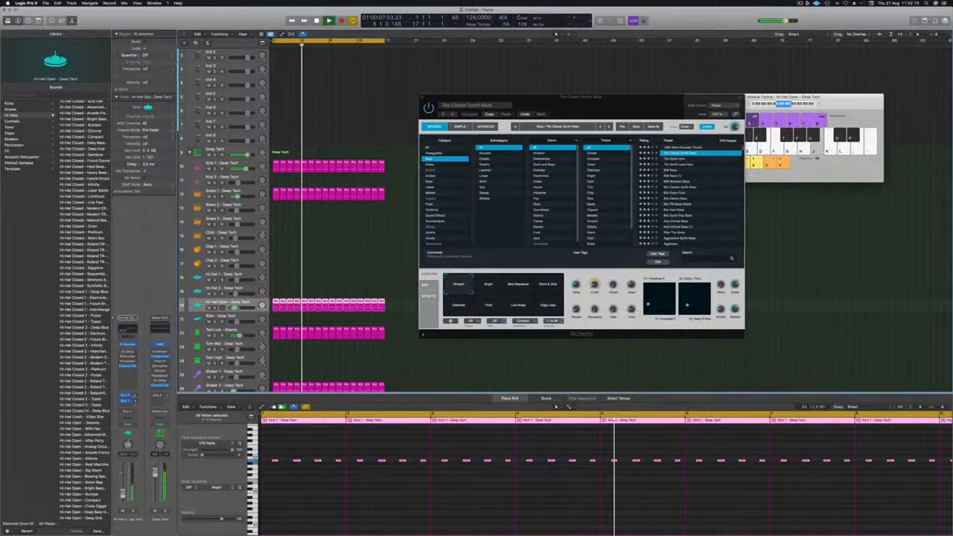
{"action": "left_click_drag", "start_coordinate": [518, 99], "coordinate": [493, 99]}
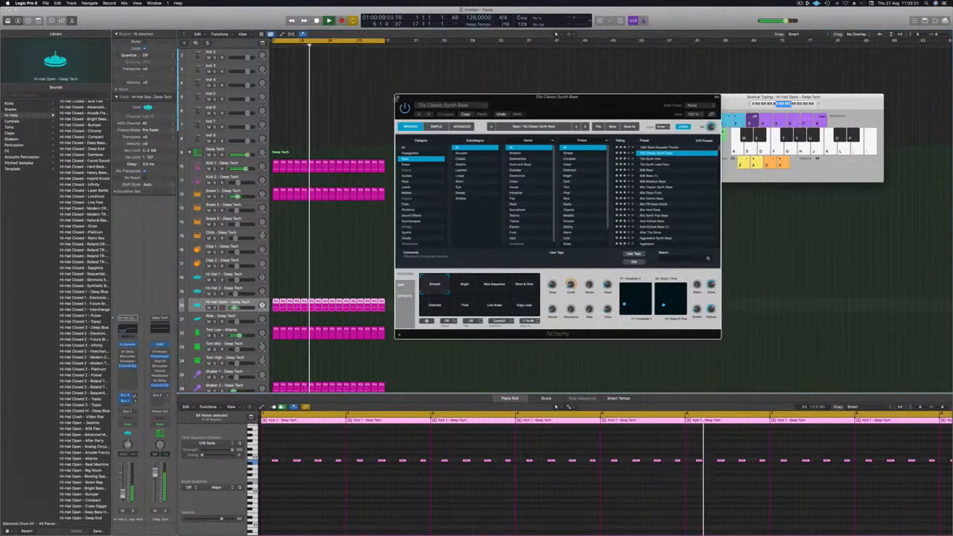
{"action": "left_click", "coordinate": [397, 97]}
Reopen Alchemy on the 70s Classic Synth Bass track, adjust its Cutoff and Wide controls during playback, and close its window.
{"action": "scroll", "coordinate": [365, 111], "scroll_direction": "up", "scroll_amount": 2}
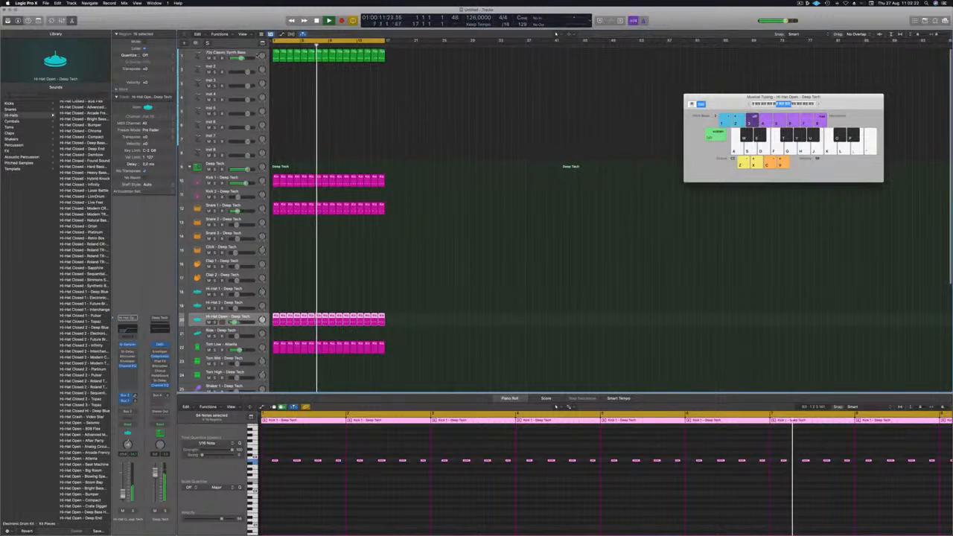
{"action": "left_click", "coordinate": [256, 55]}
{"action": "left_click", "coordinate": [127, 390]}
{"action": "left_click_drag", "start_coordinate": [571, 284], "coordinate": [572, 270]}
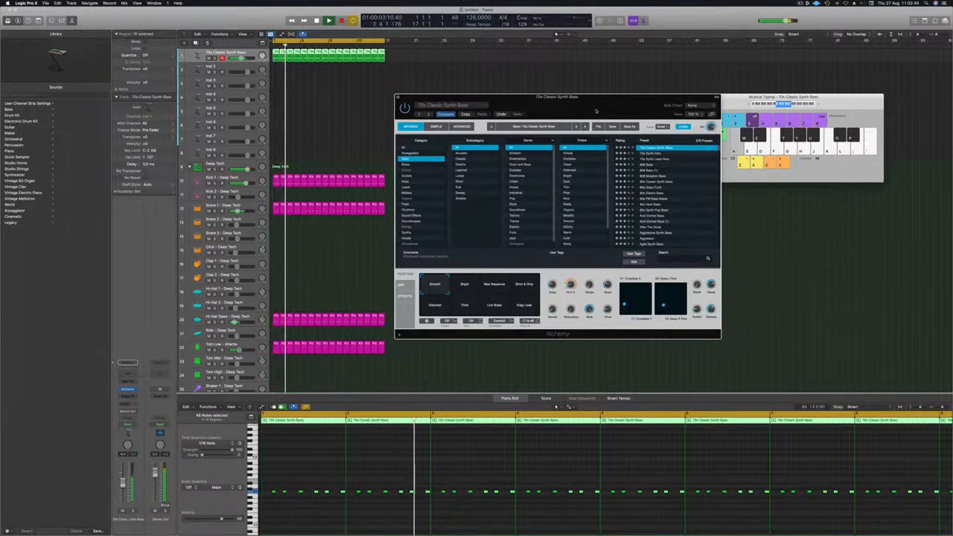
{"action": "left_click_drag", "start_coordinate": [606, 107], "coordinate": [575, 125]}
{"action": "left_click", "coordinate": [367, 115]}
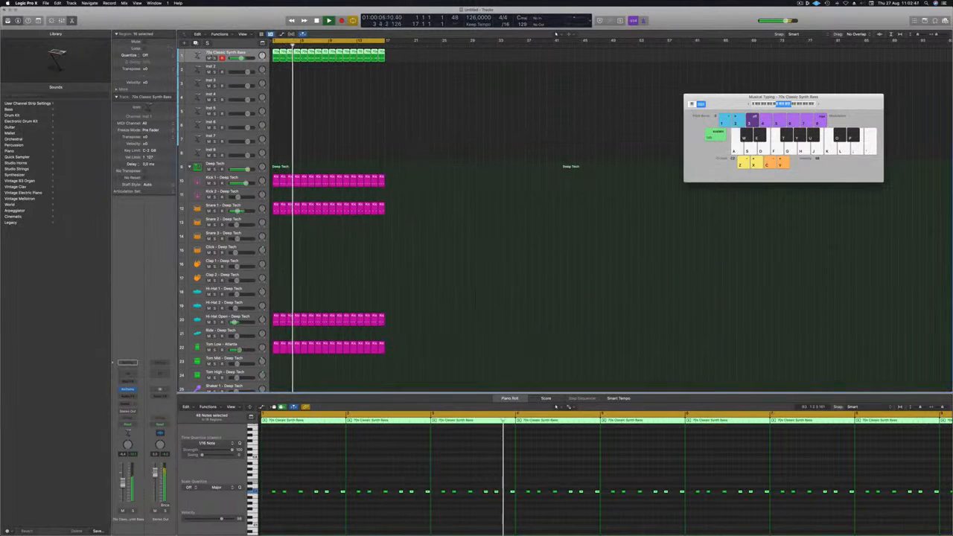
Duplicate the 70s Classic Synth Bass track with its settings.
{"action": "key", "text": "super+d"}
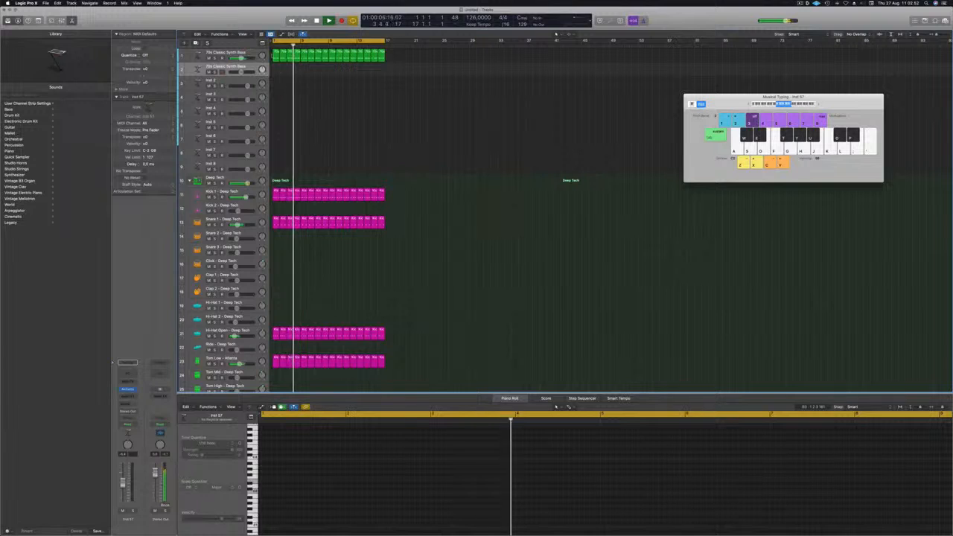
{"action": "left_click", "coordinate": [275, 57]}
{"action": "left_click", "coordinate": [275, 67]}
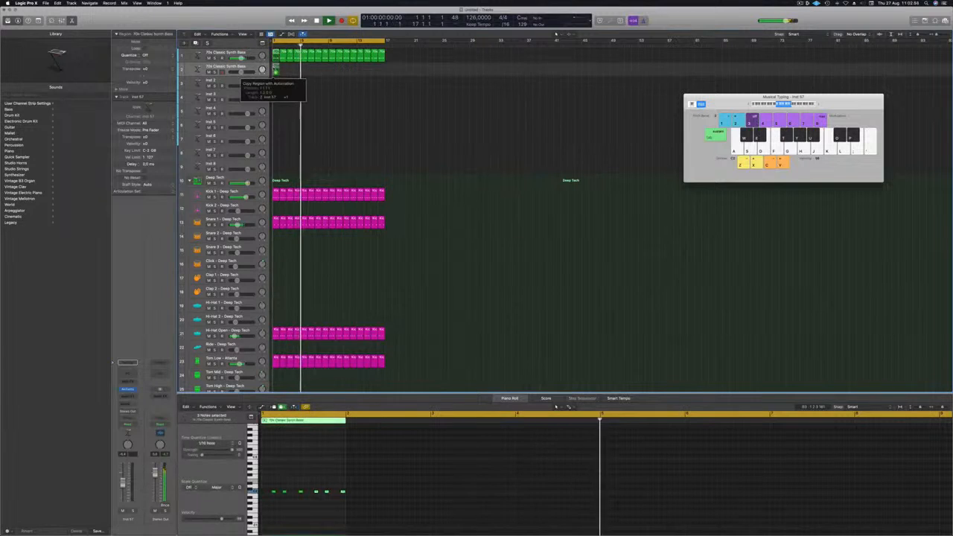
{"action": "left_click", "coordinate": [284, 70]}
{"action": "left_click", "coordinate": [275, 67]}
{"action": "key", "text": "Delete"}
Copy all 16 bars of synth bass regions from the original track onto its duplicate, and restart playback.
{"action": "left_click_drag", "start_coordinate": [388, 58], "coordinate": [275, 70]}
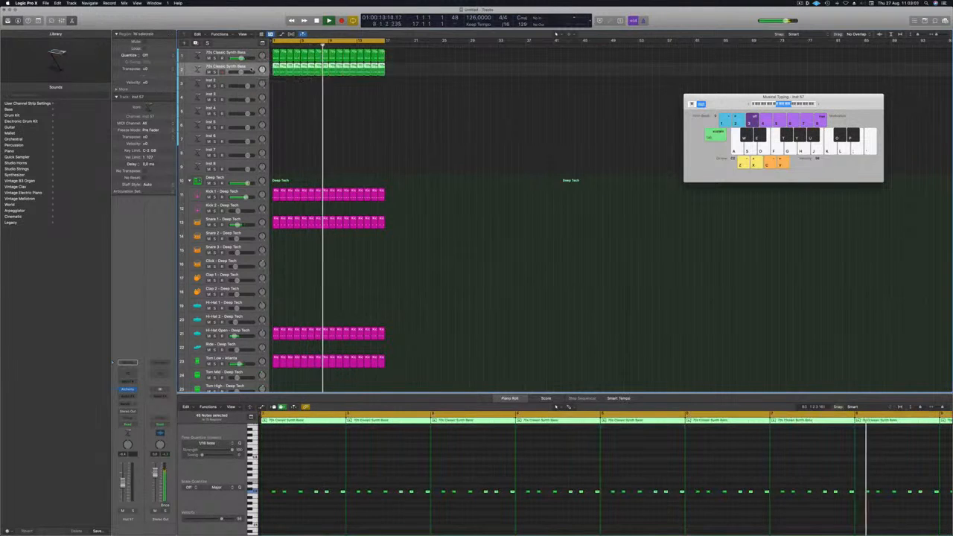
{"action": "key", "text": "space"}
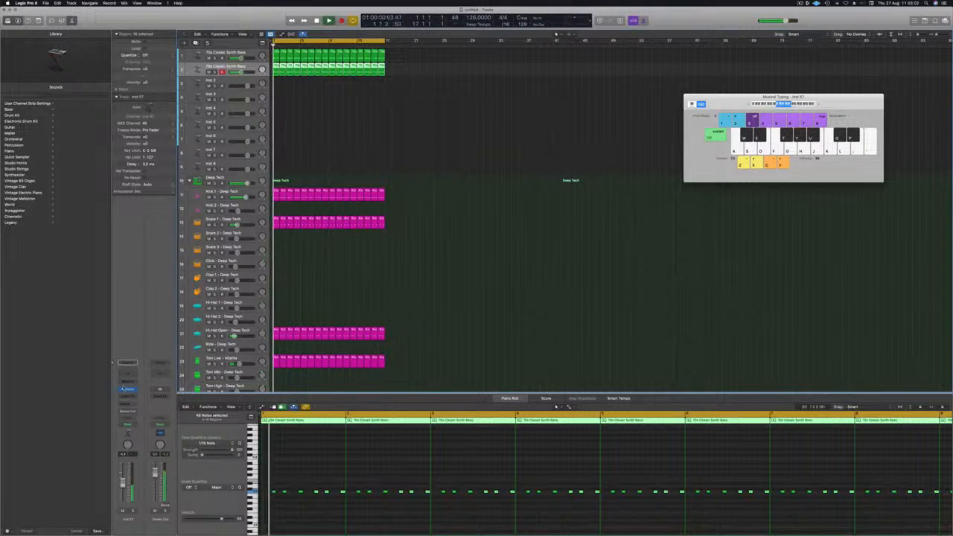
Open Alchemy on the duplicated bass track and transpose all of that track's notes down one octave.
{"action": "left_click", "coordinate": [127, 390]}
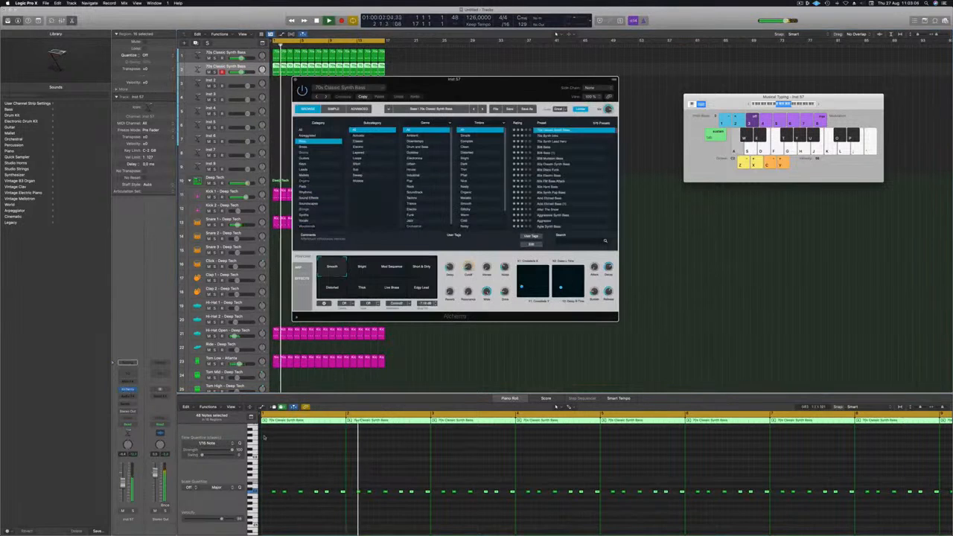
{"action": "left_click", "coordinate": [314, 459]}
{"action": "key", "text": "super+a"}
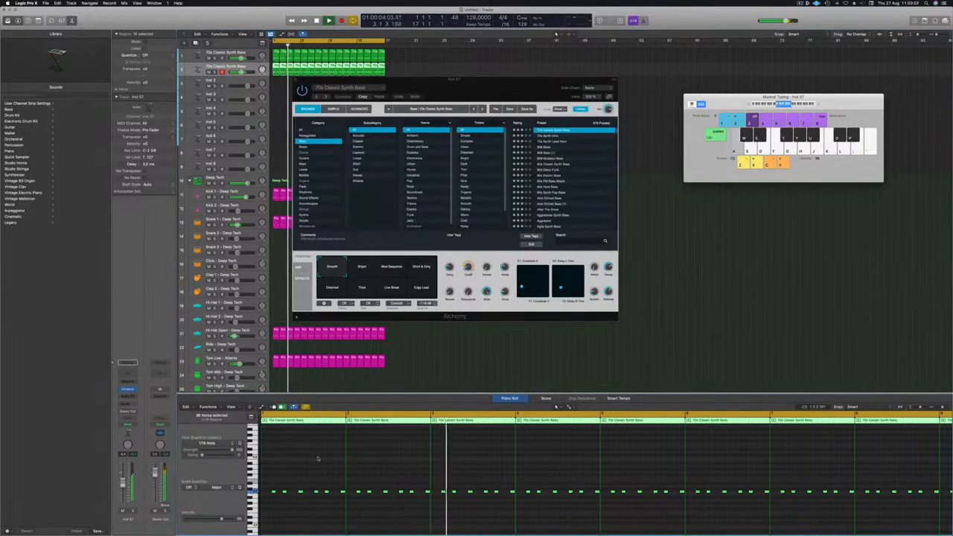
{"action": "key", "text": "alt+shift+Down"}
{"action": "left_click_drag", "start_coordinate": [495, 86], "coordinate": [542, 111]}
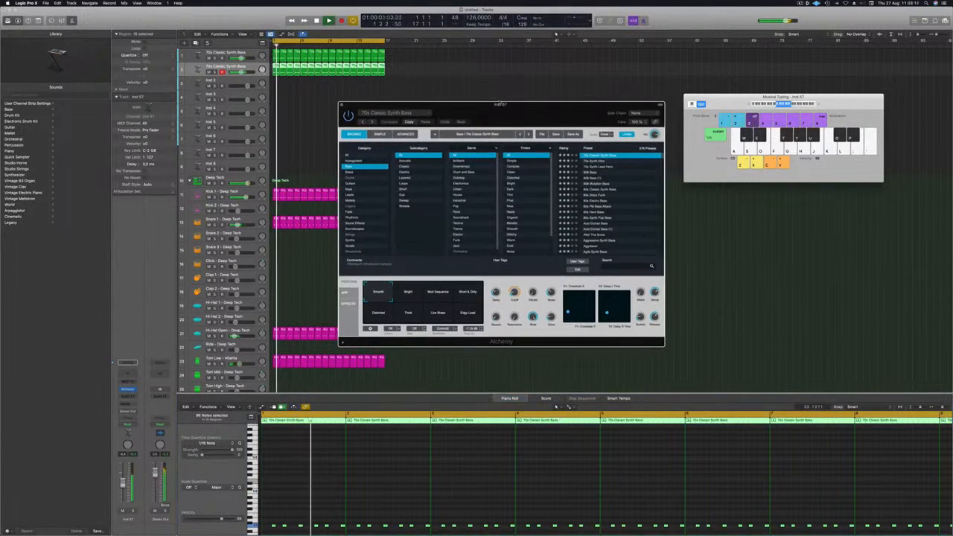
Lower the duplicated bass track's volume slightly and load the 808 Bass preset in its Alchemy.
{"action": "left_click_drag", "start_coordinate": [241, 73], "coordinate": [240, 73]}
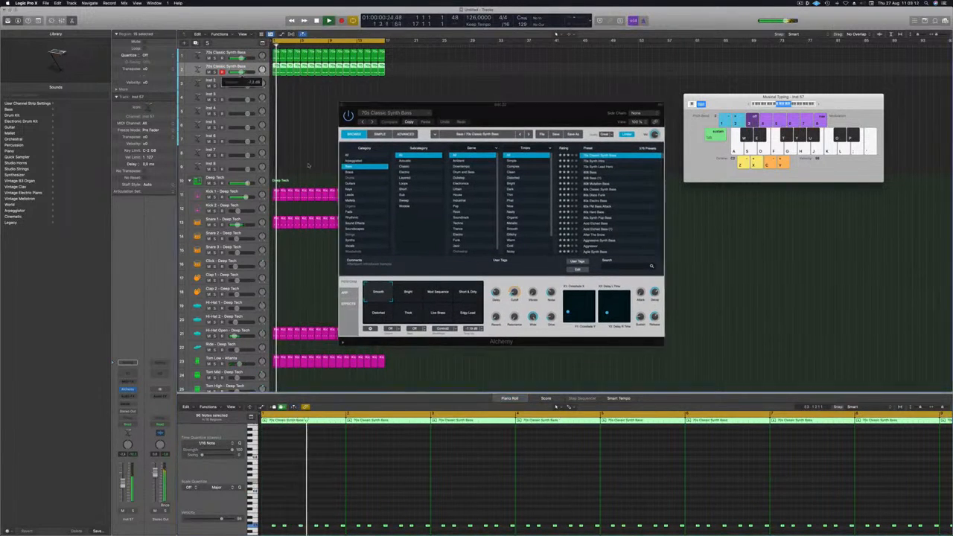
{"action": "left_click", "coordinate": [609, 172]}
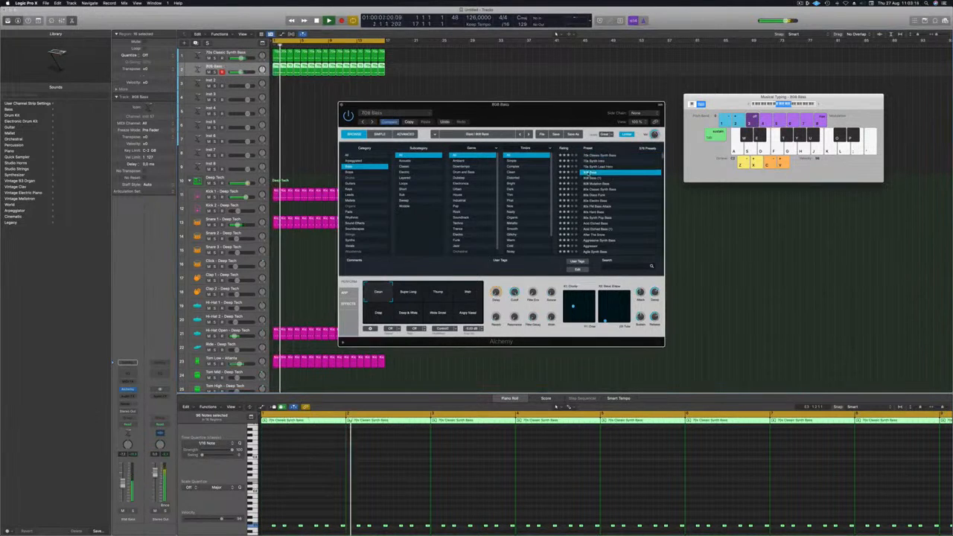
Restart playback from the beginning and listen to the 808 Bass track in solo and within the full mix.
{"action": "left_click", "coordinate": [362, 488]}
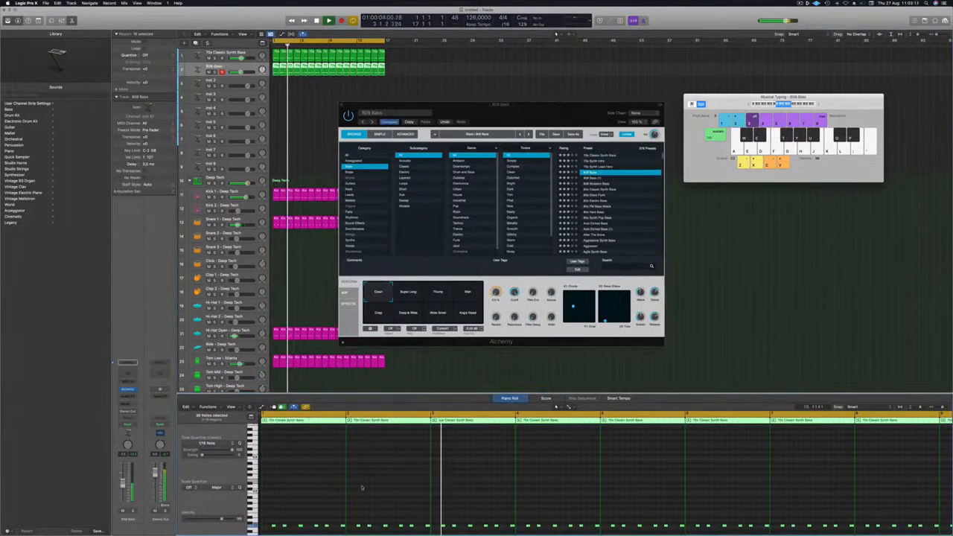
{"action": "scroll", "coordinate": [319, 524], "scroll_direction": "up", "scroll_amount": 3}
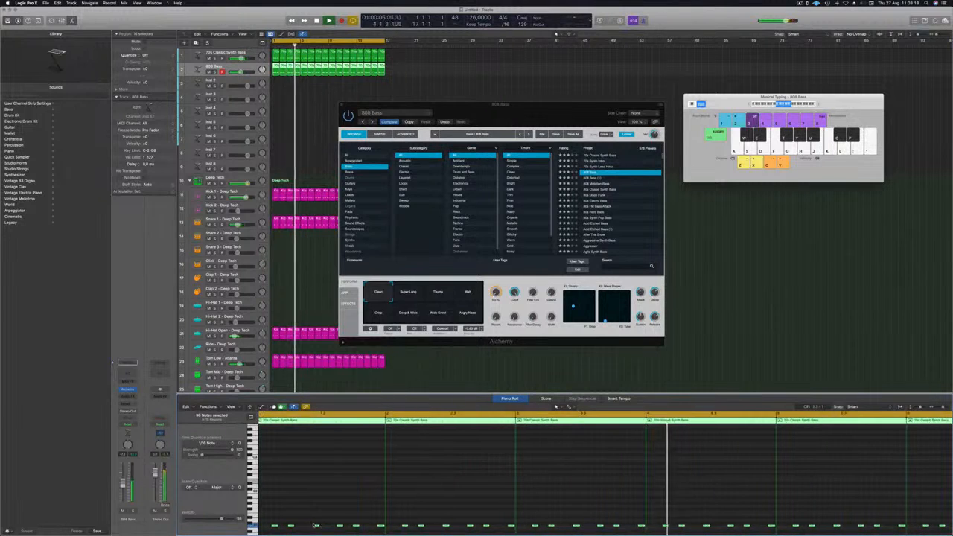
{"action": "scroll", "coordinate": [294, 521], "scroll_direction": "down", "scroll_amount": 3}
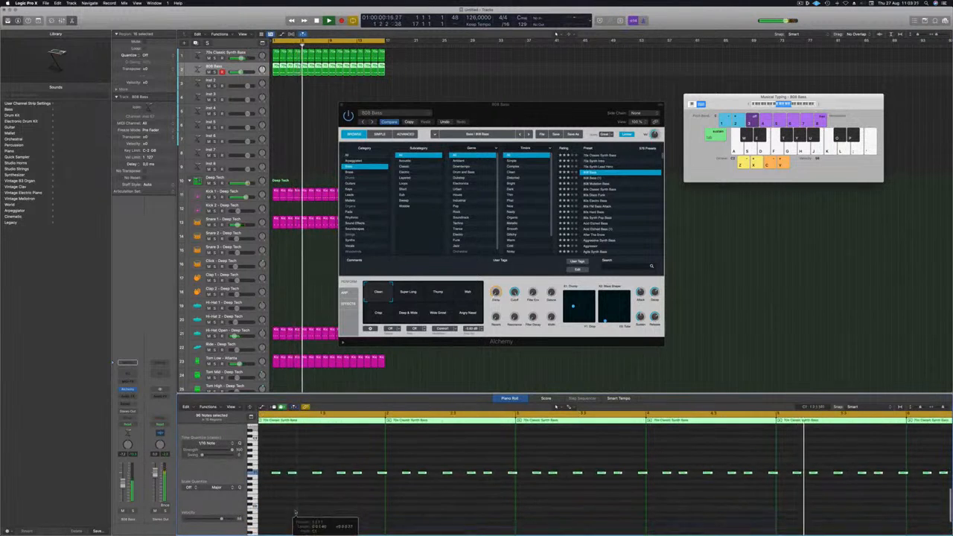
{"action": "key", "text": "Return"}
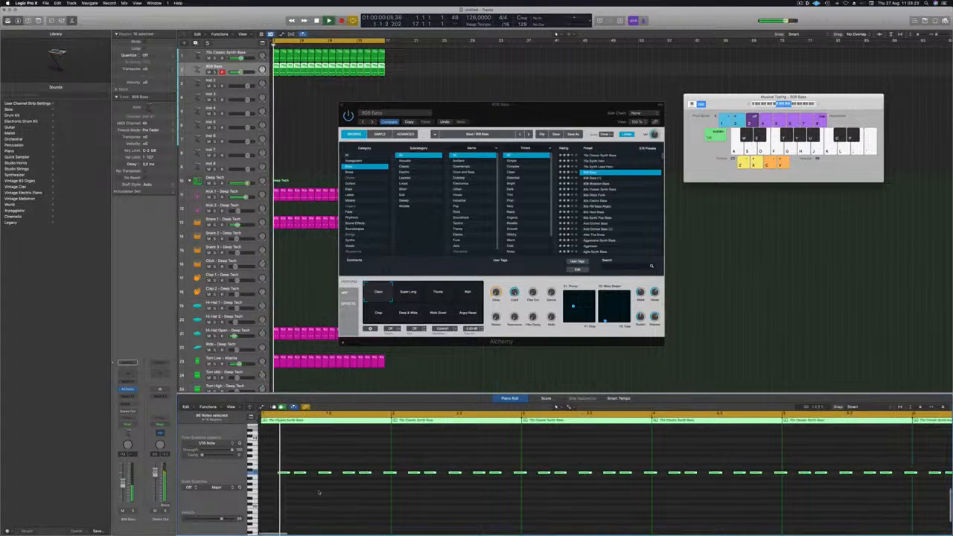
{"action": "key", "text": "ctrl+s"}
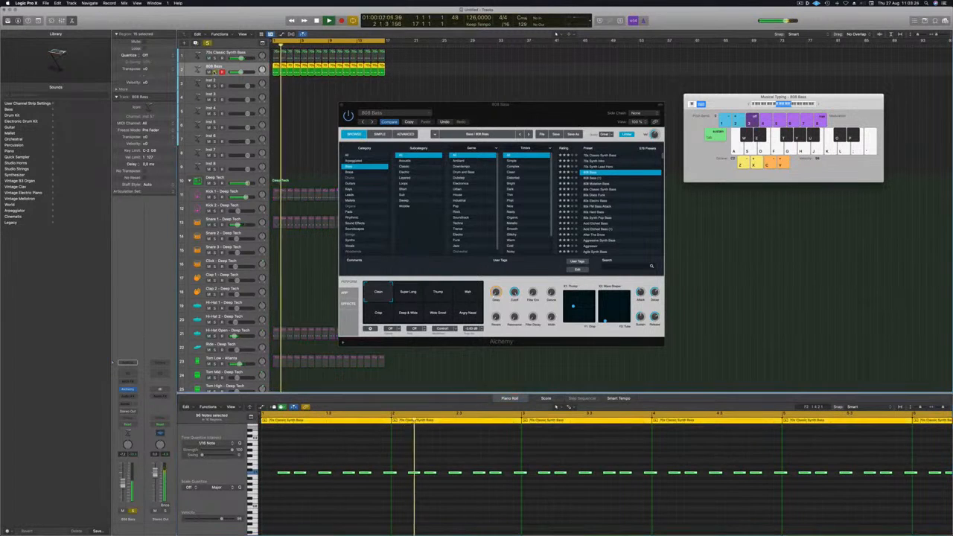
{"action": "key", "text": "ctrl+s"}
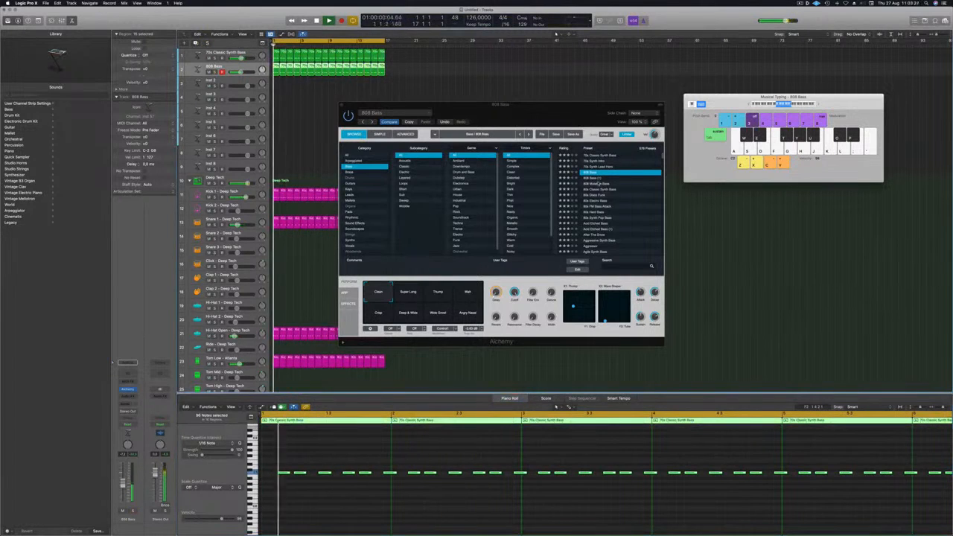
Try the 808 Mutation Bass preset on the duplicated bass track, auditioning it in solo and in the mix.
{"action": "left_click", "coordinate": [598, 183]}
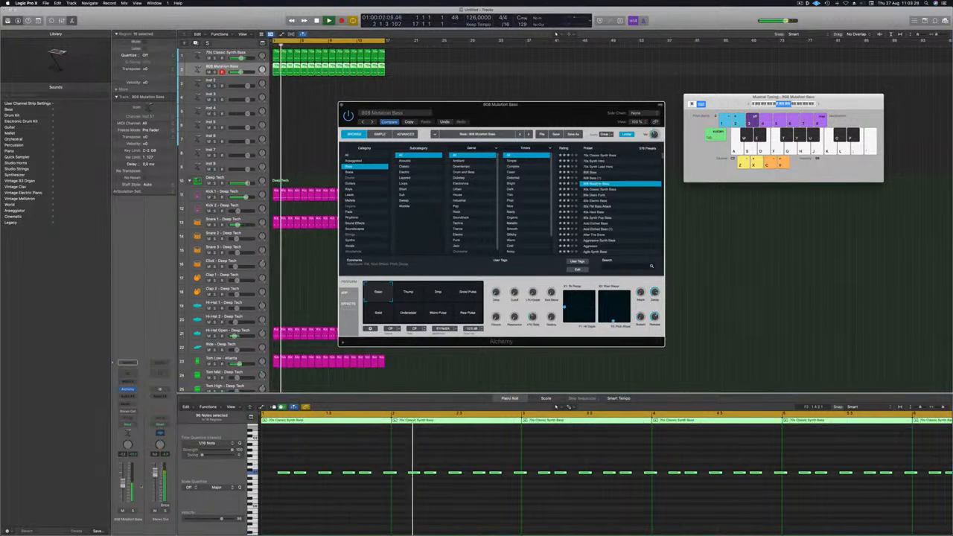
{"action": "key", "text": "ctrl+s"}
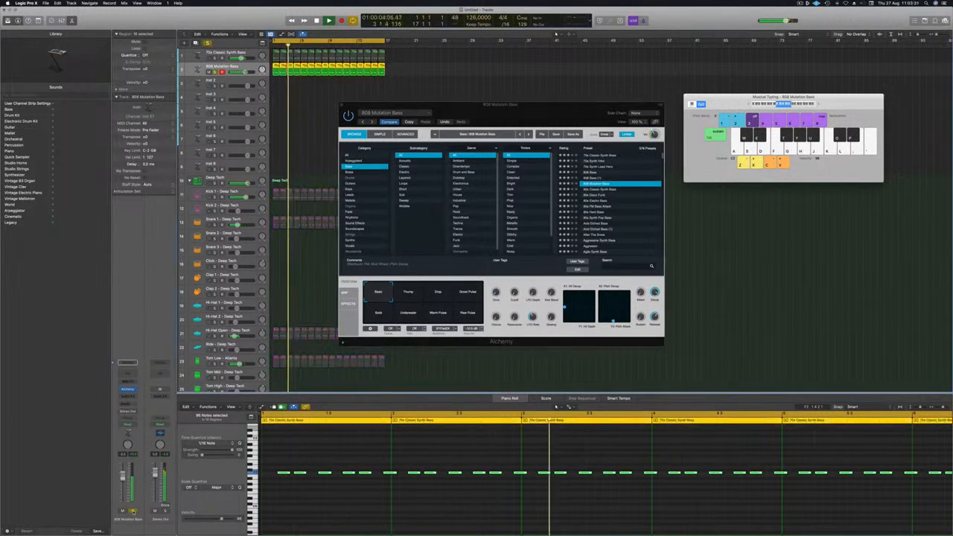
{"action": "key", "text": "ctrl+s"}
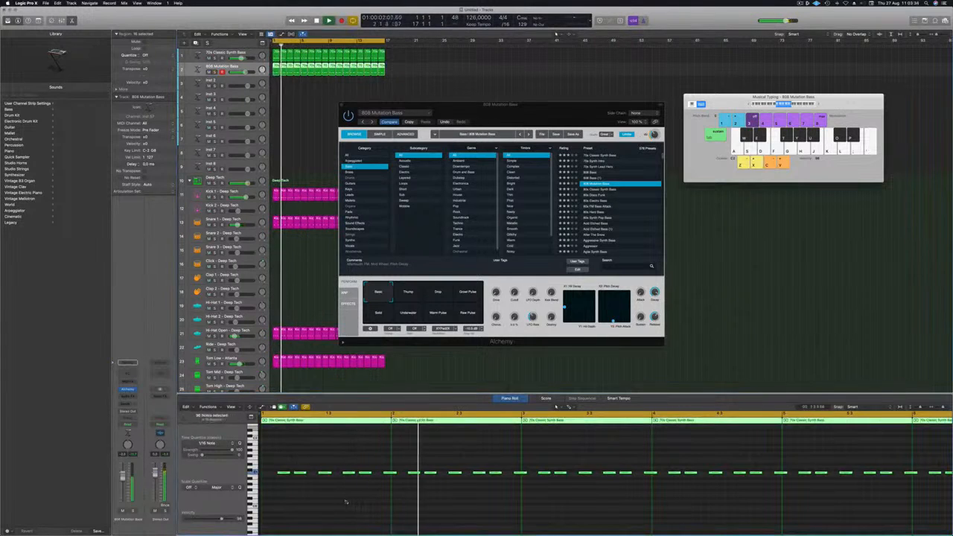
{"action": "scroll", "coordinate": [345, 501], "scroll_direction": "down", "scroll_amount": 3}
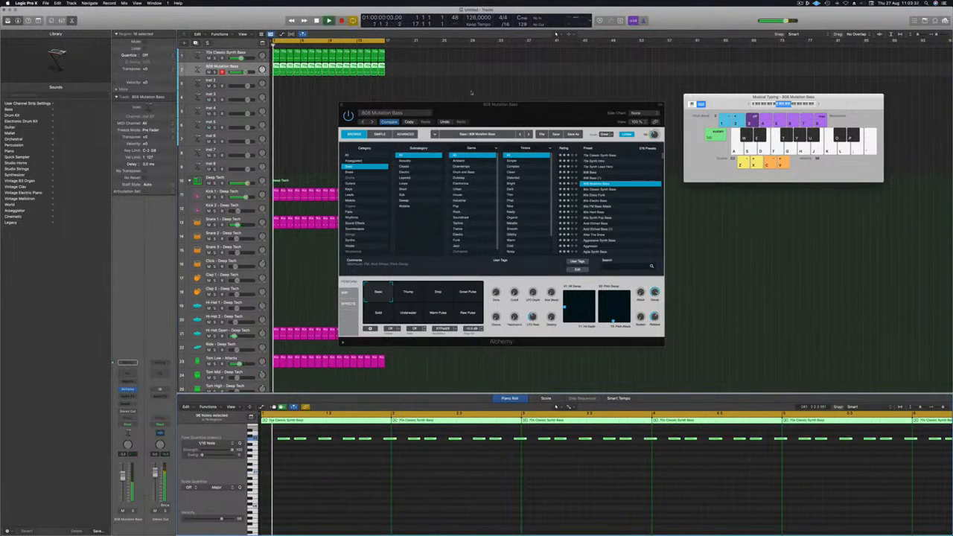
Reload the 808 Bass preset in Alchemy and audition the track in solo before returning to the full mix.
{"action": "left_click", "coordinate": [593, 172]}
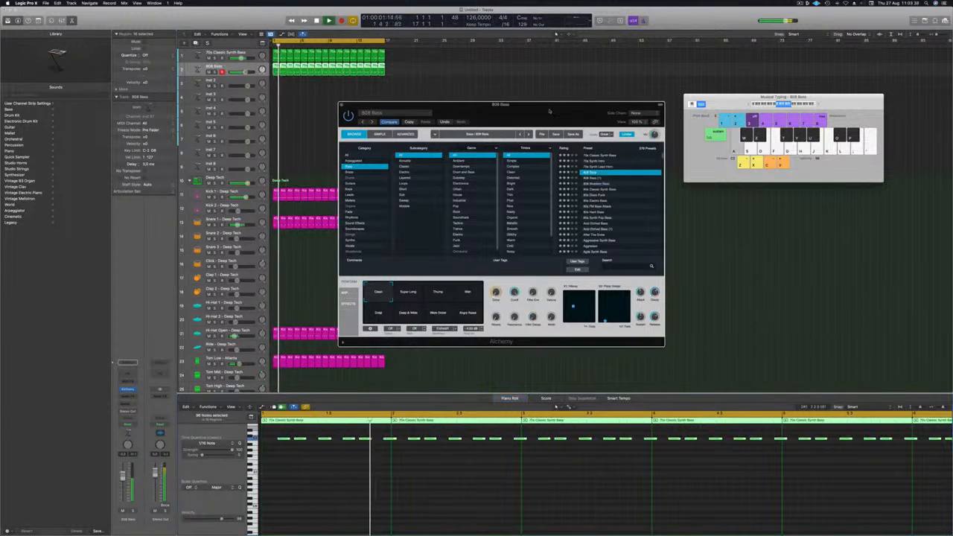
{"action": "left_click", "coordinate": [133, 512]}
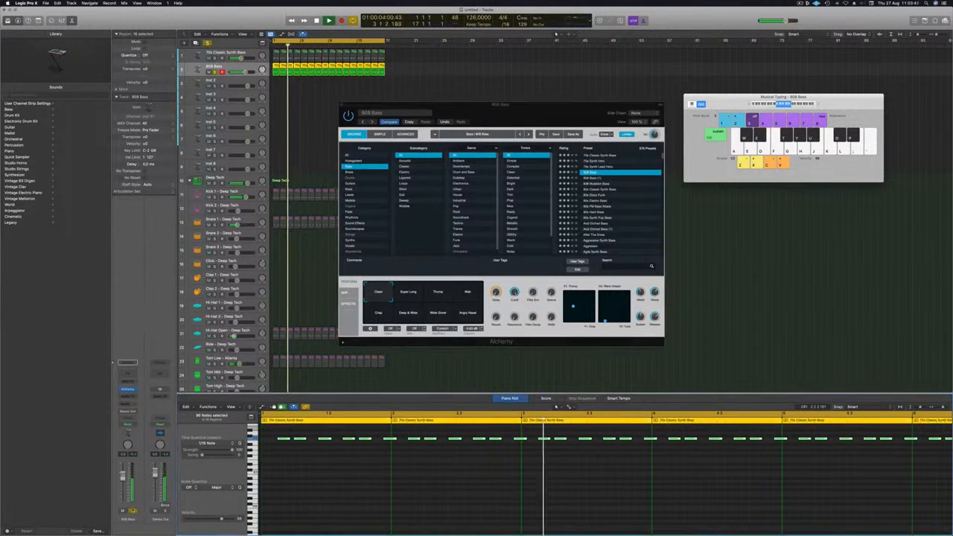
{"action": "left_click", "coordinate": [133, 511]}
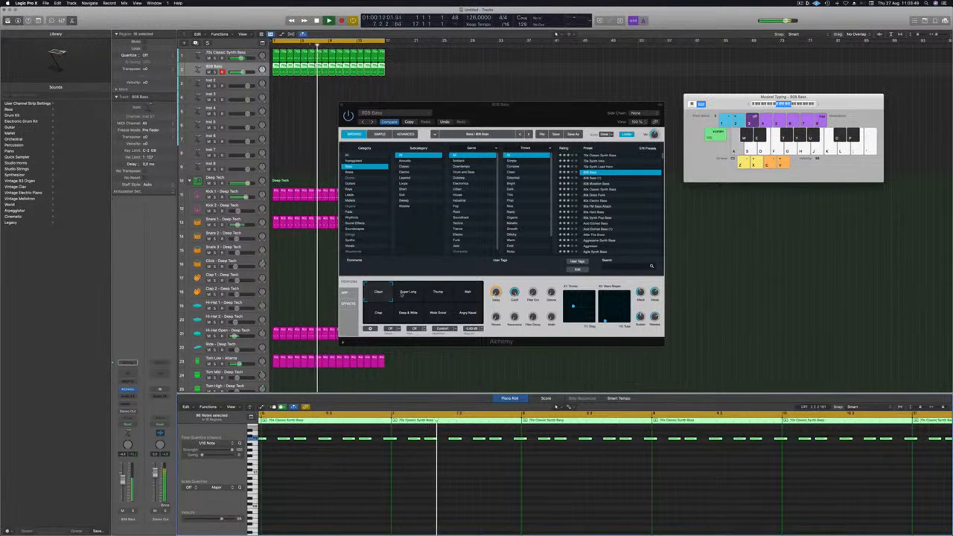
Audition the Thump and Wah variations of the 808 Bass preset, briefly soloing the track.
{"action": "left_click", "coordinate": [438, 293]}
{"action": "left_click", "coordinate": [467, 292]}
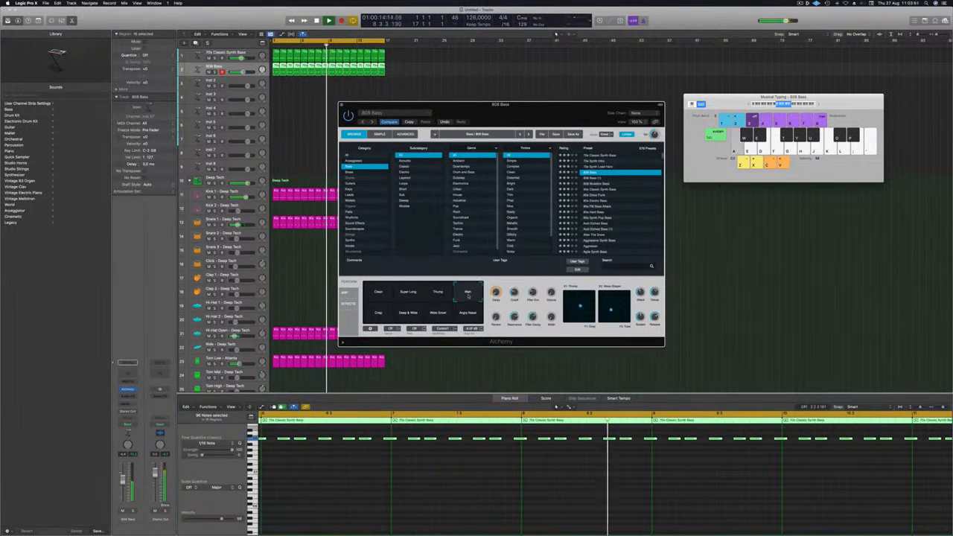
{"action": "left_click", "coordinate": [131, 511]}
{"action": "left_click", "coordinate": [132, 510]}
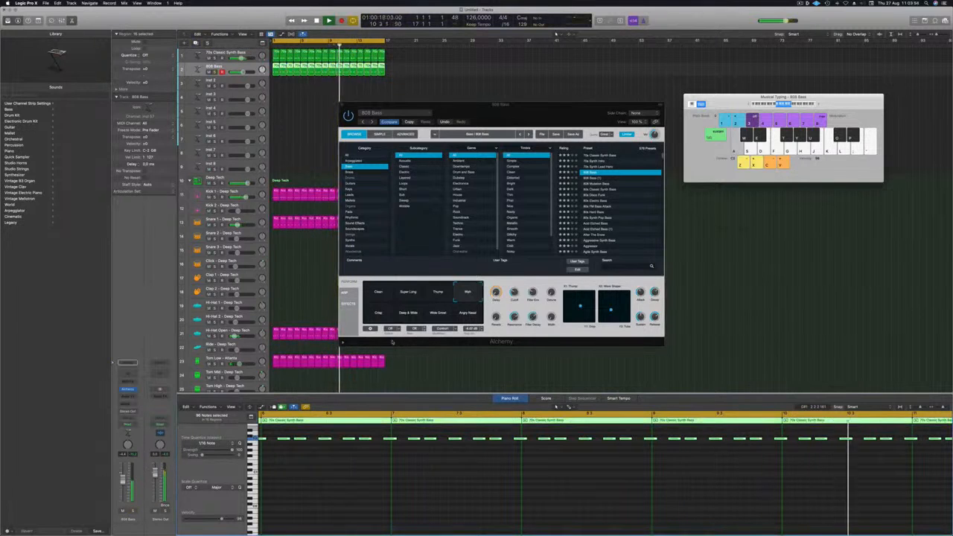
Compare the Crisp and Deep & Wide variations of the 808 Bass preset and settle on Wide Growl.
{"action": "left_click", "coordinate": [379, 313]}
{"action": "left_click", "coordinate": [402, 314]}
{"action": "left_click", "coordinate": [431, 315]}
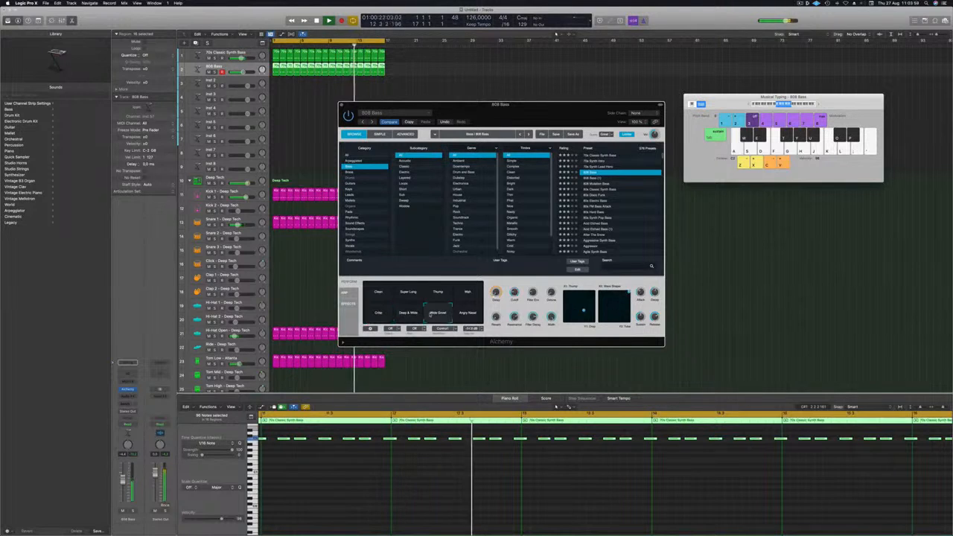
{"action": "left_click", "coordinate": [463, 314]}
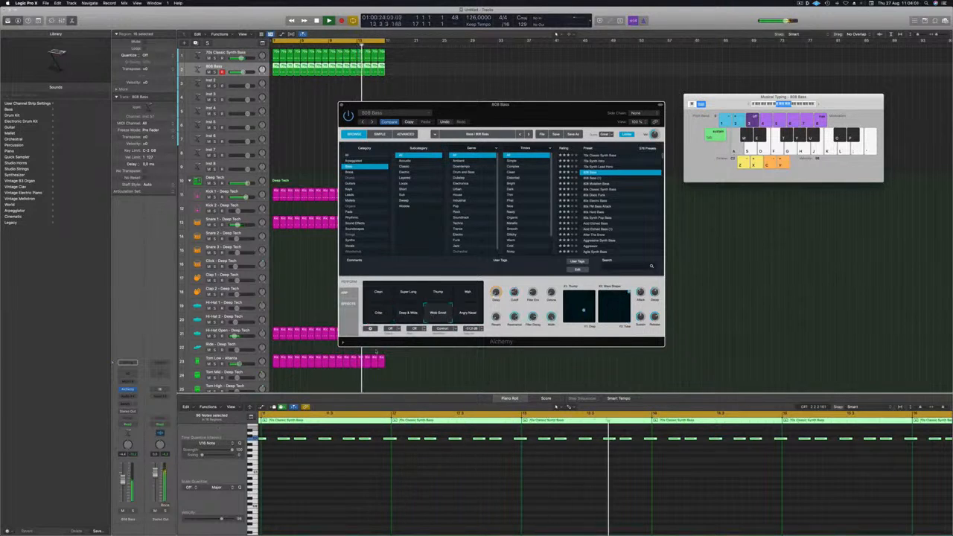
Lower the 808 Bass track's volume slightly and add a Channel EQ to it, closing the EQ window.
{"action": "left_click_drag", "start_coordinate": [123, 480], "coordinate": [123, 483]}
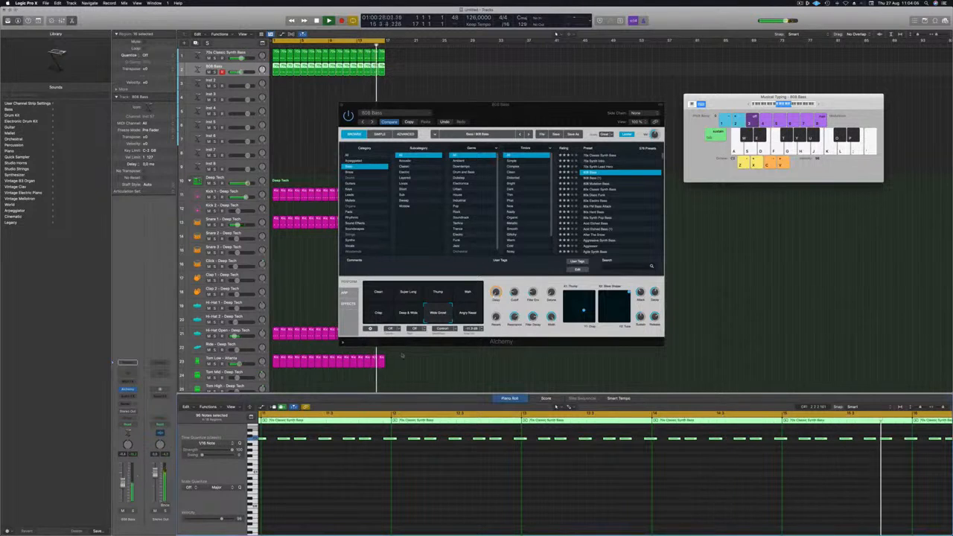
{"action": "left_click", "coordinate": [512, 294]}
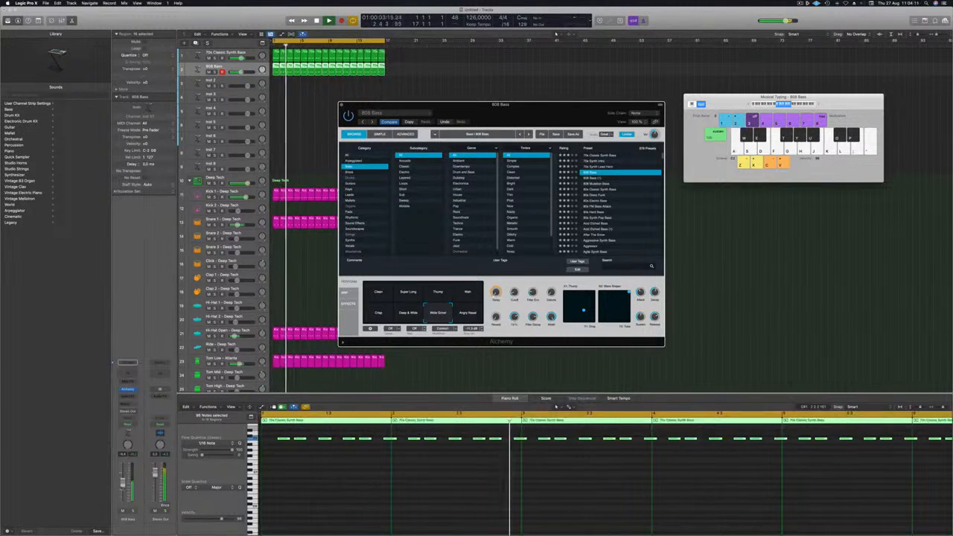
{"action": "left_click_drag", "start_coordinate": [123, 483], "coordinate": [123, 485]}
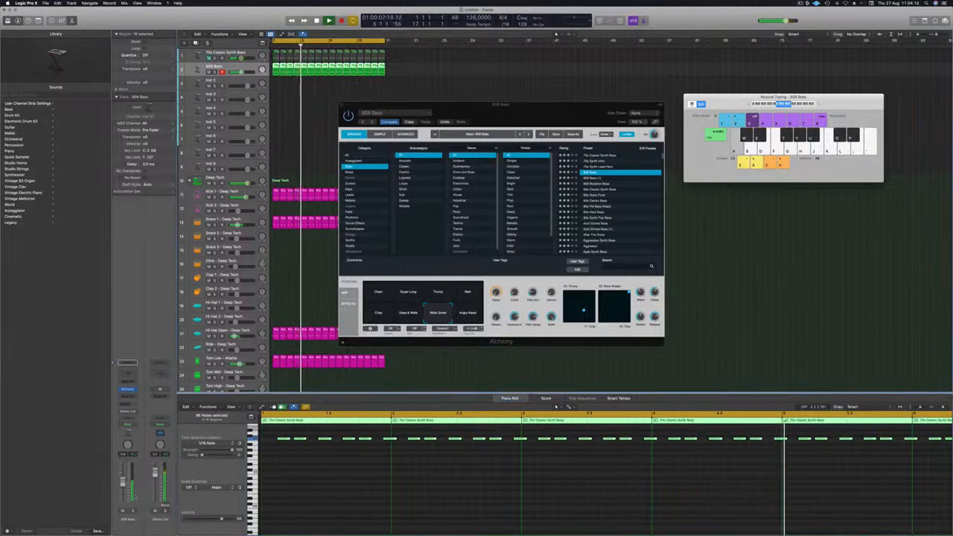
{"action": "left_click", "coordinate": [136, 362]}
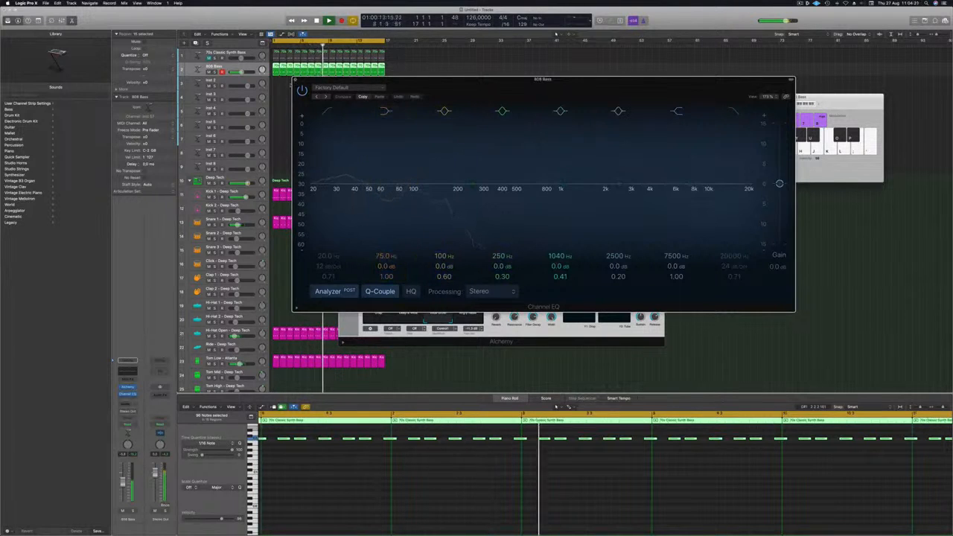
{"action": "key", "text": "super+w"}
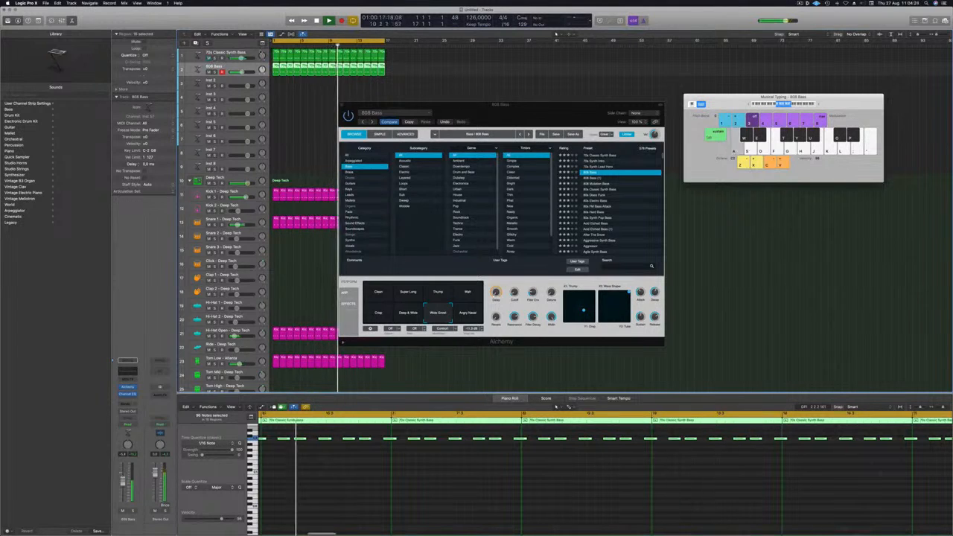
Open Alchemy on the 70s Classic Synth Bass track to view its sound, and close both Alchemy windows.
{"action": "key", "text": "Up"}
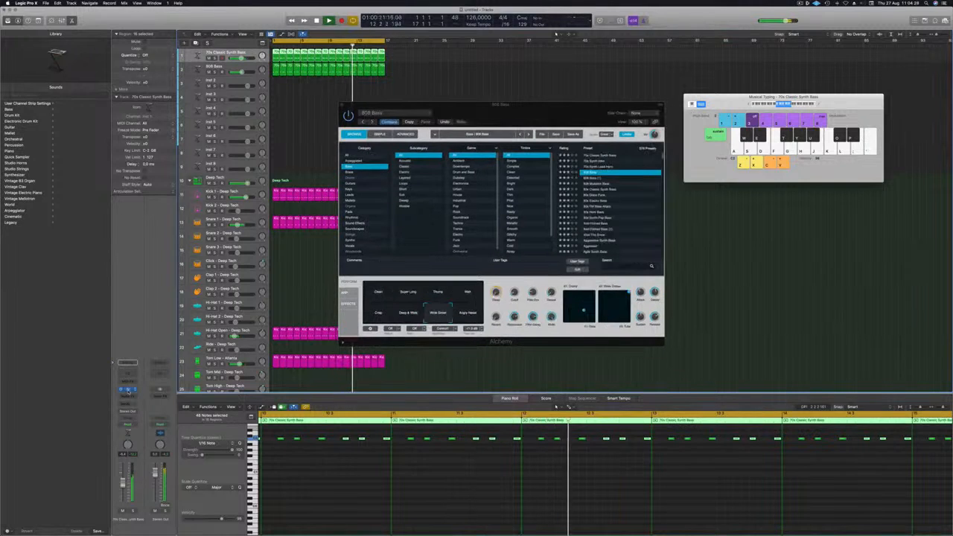
{"action": "left_click", "coordinate": [128, 390]}
{"action": "left_click_drag", "start_coordinate": [520, 115], "coordinate": [560, 87]}
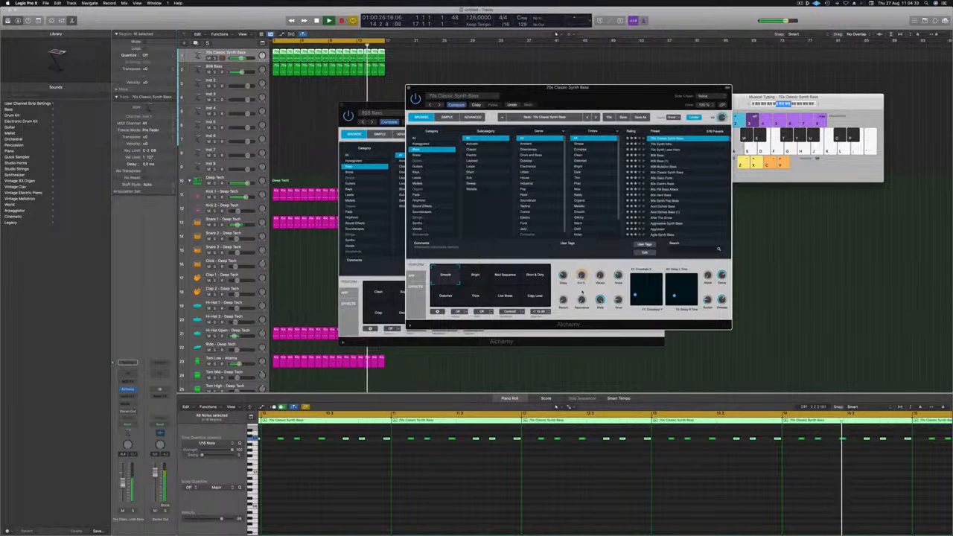
{"action": "left_click_drag", "start_coordinate": [630, 88], "coordinate": [489, 110]}
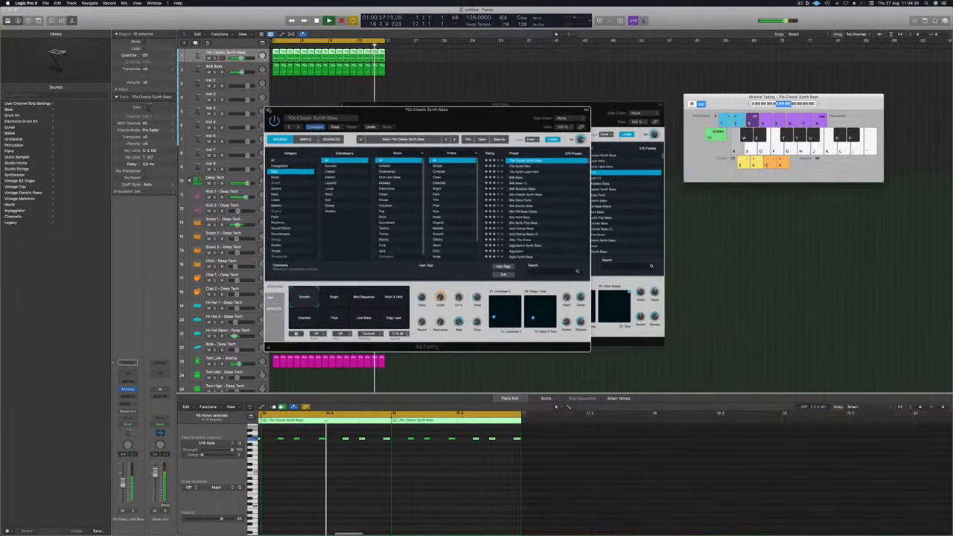
{"action": "left_click", "coordinate": [268, 110]}
{"action": "left_click_drag", "start_coordinate": [348, 106], "coordinate": [320, 110]}
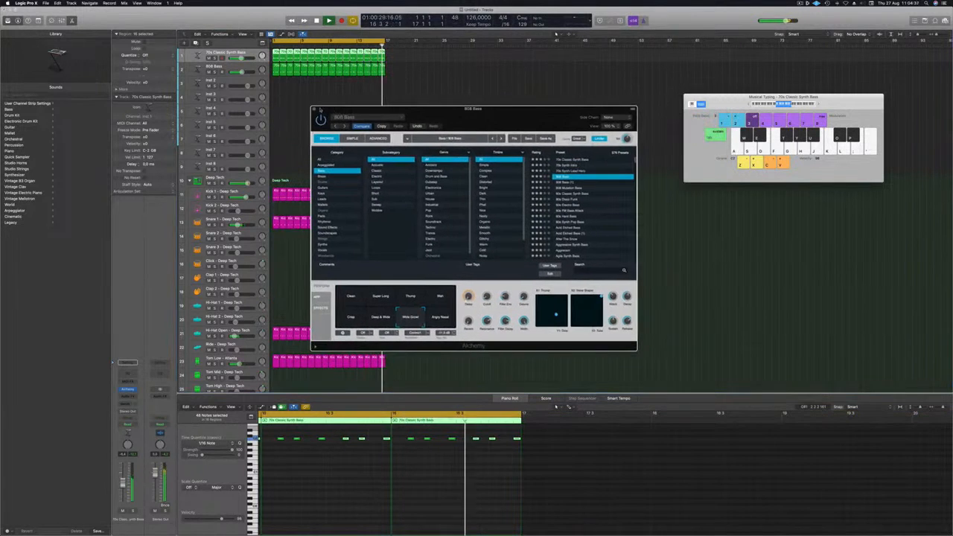
{"action": "left_click", "coordinate": [302, 107]}
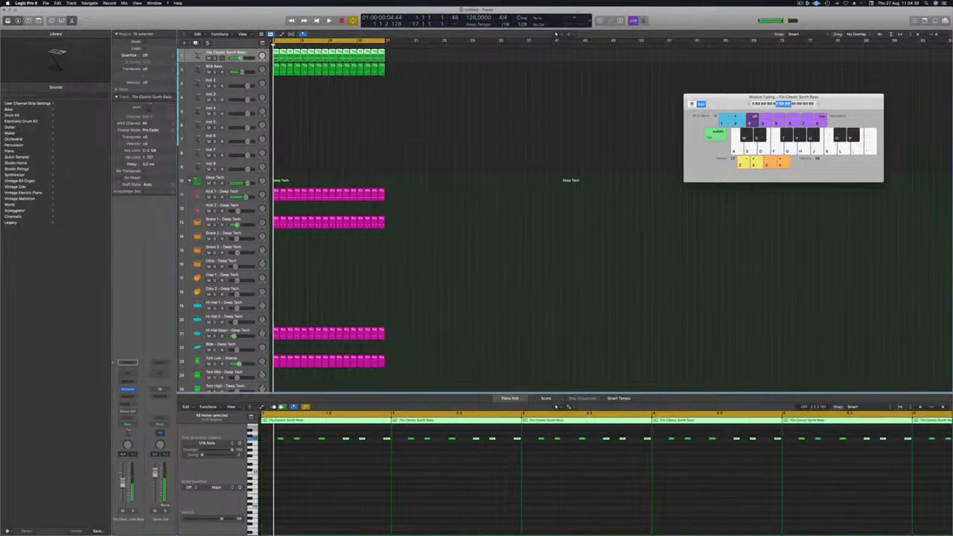
Group the 808 Bass and 70s Classic Synth Bass tracks in a summing stack and name it BASS STACK.
{"action": "right_click", "coordinate": [254, 50]}
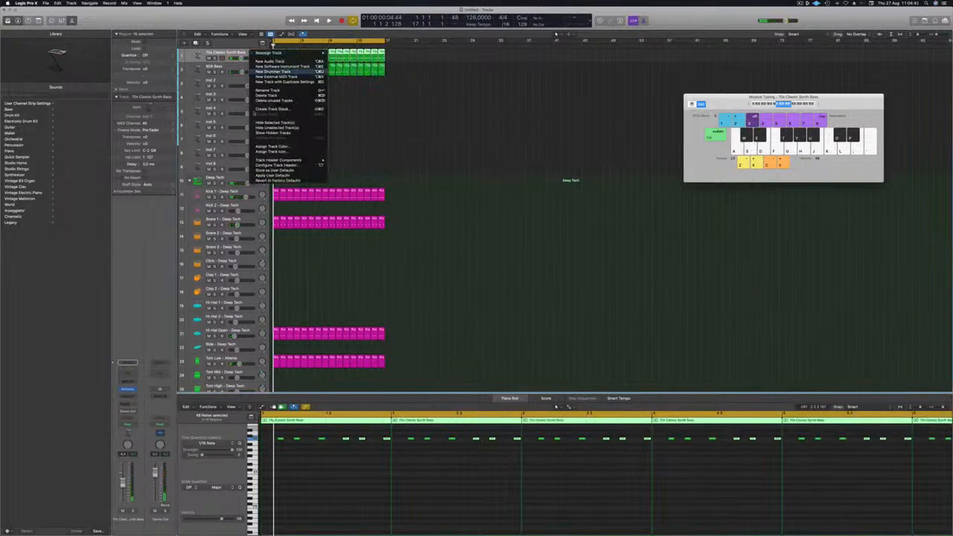
{"action": "left_click", "coordinate": [272, 108]}
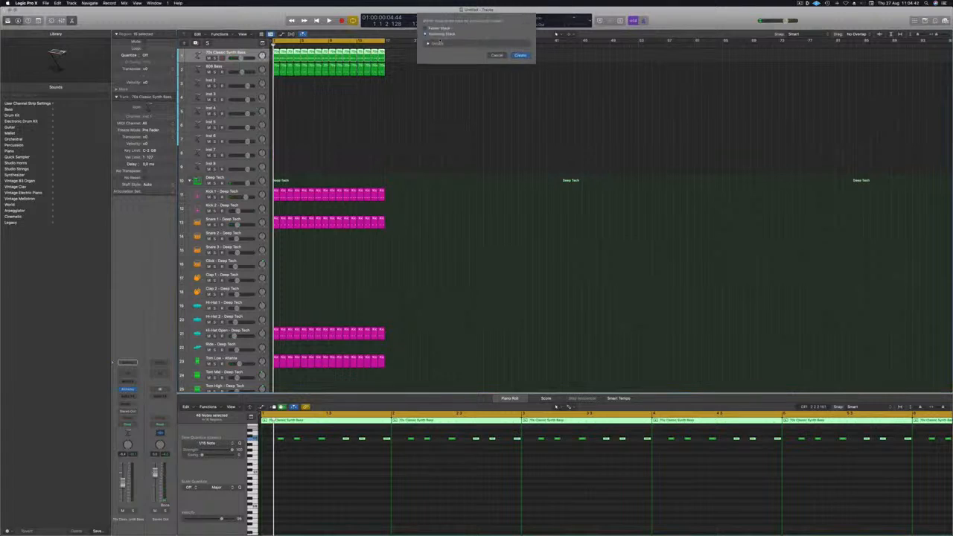
{"action": "left_click", "coordinate": [521, 56]}
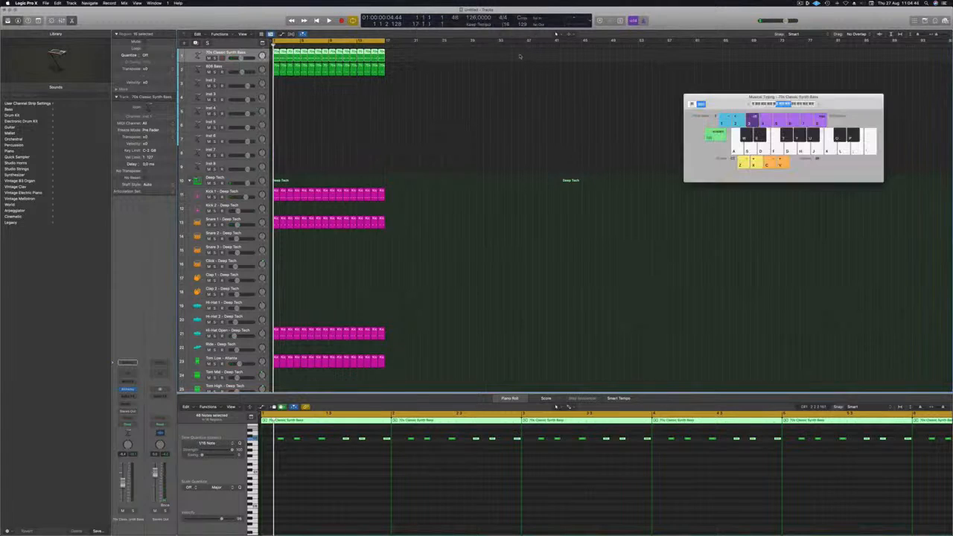
{"action": "left_click_drag", "start_coordinate": [230, 77], "coordinate": [232, 65]}
{"action": "left_click", "coordinate": [237, 54]}
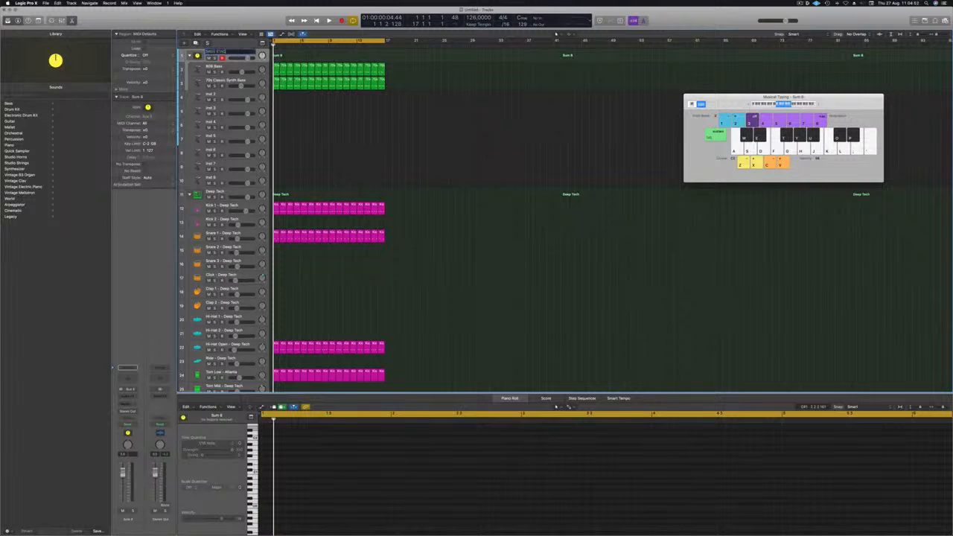
Play the loop from the start and add a Channel EQ followed by a Compressor to the BASS STACK channel.
{"action": "key", "text": "space"}
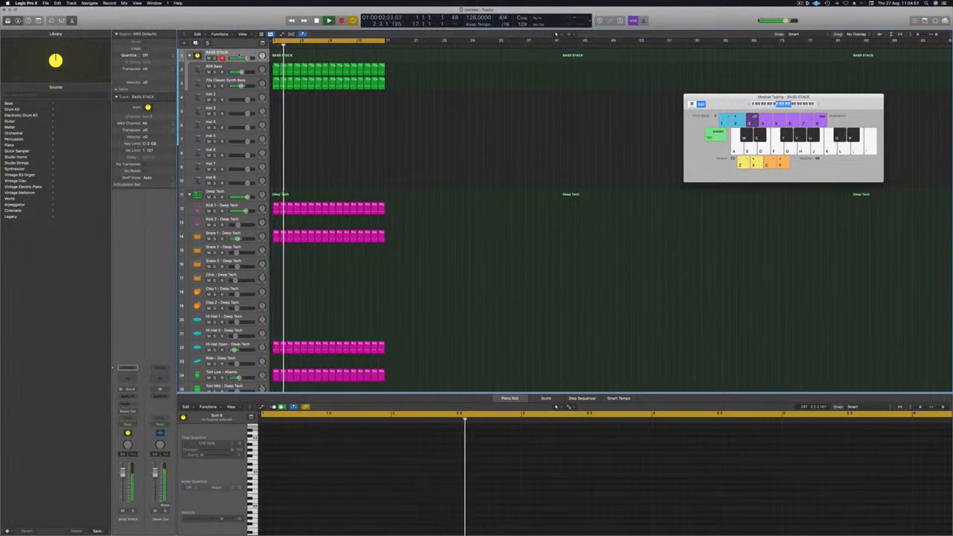
{"action": "key", "text": "Return"}
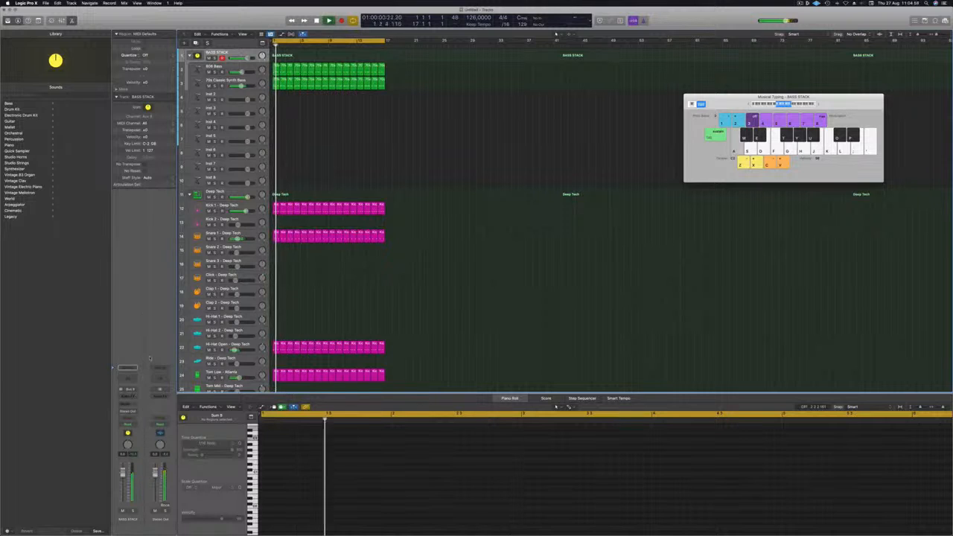
{"action": "left_click", "coordinate": [130, 378]}
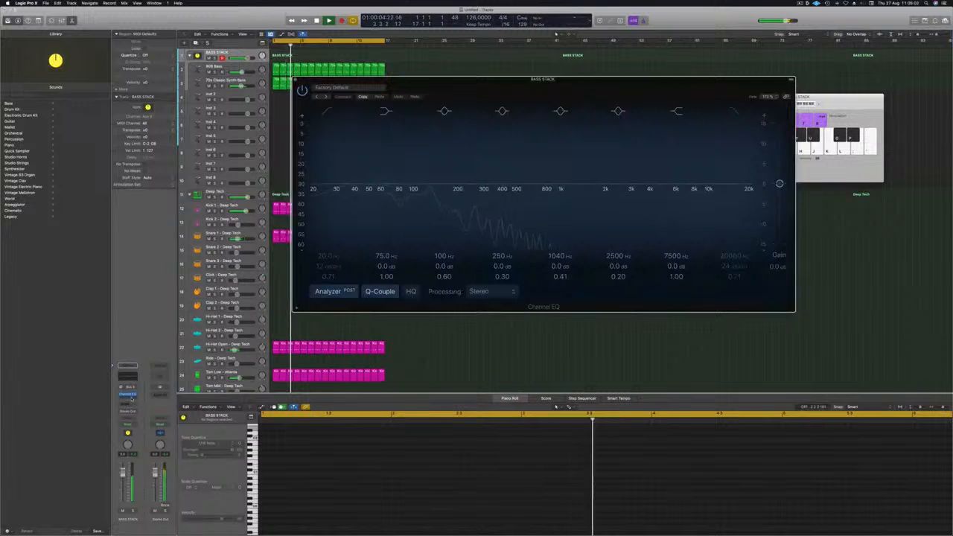
{"action": "left_click", "coordinate": [132, 380]}
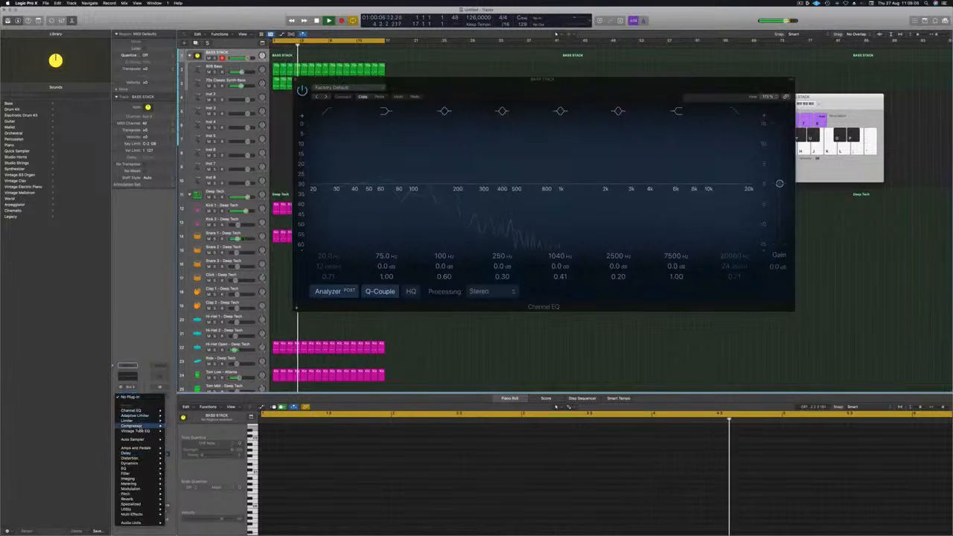
{"action": "left_click", "coordinate": [177, 425]}
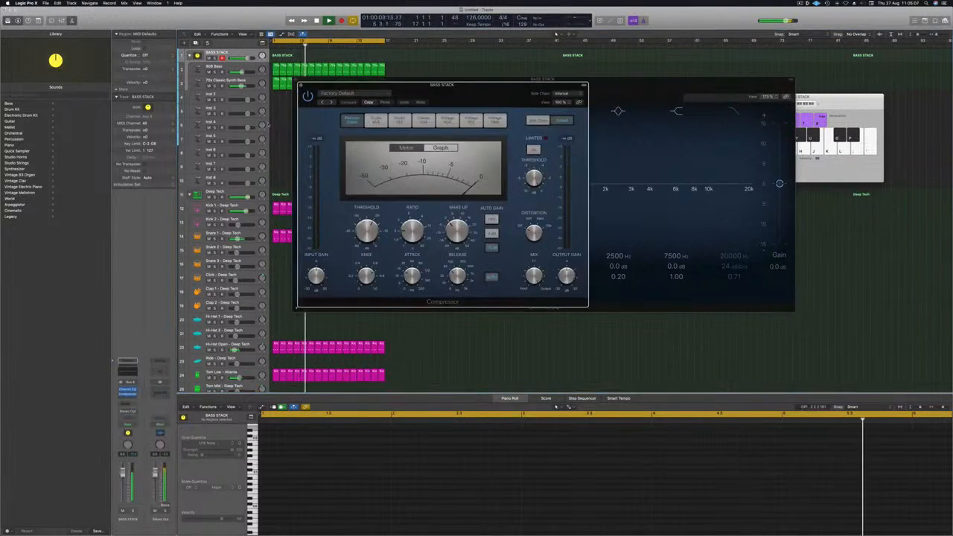
Set the BASS STACK compressor's side chain to Kick 1 - Deep Tech (Inst 9), and close the compressor and EQ windows.
{"action": "left_click", "coordinate": [574, 94]}
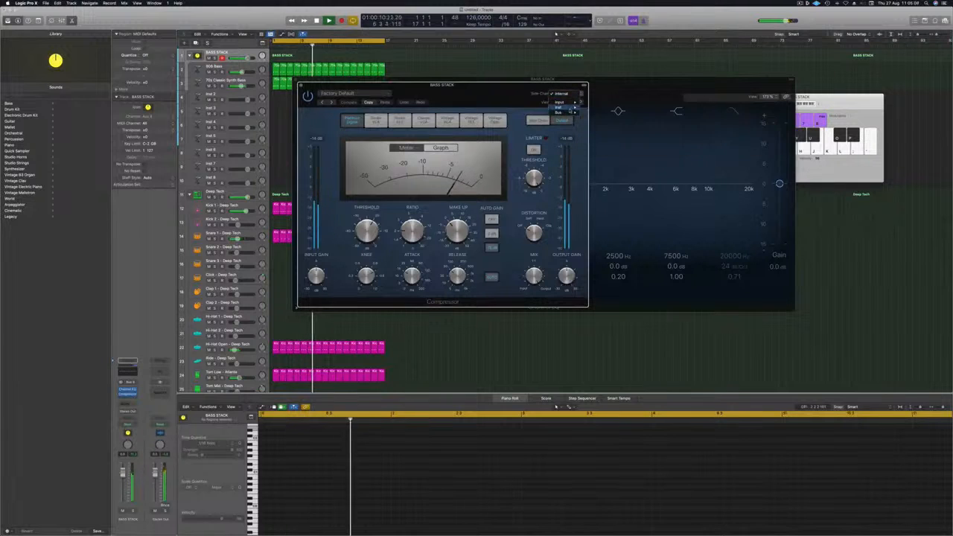
{"action": "mouse_move", "coordinate": [560, 107]}
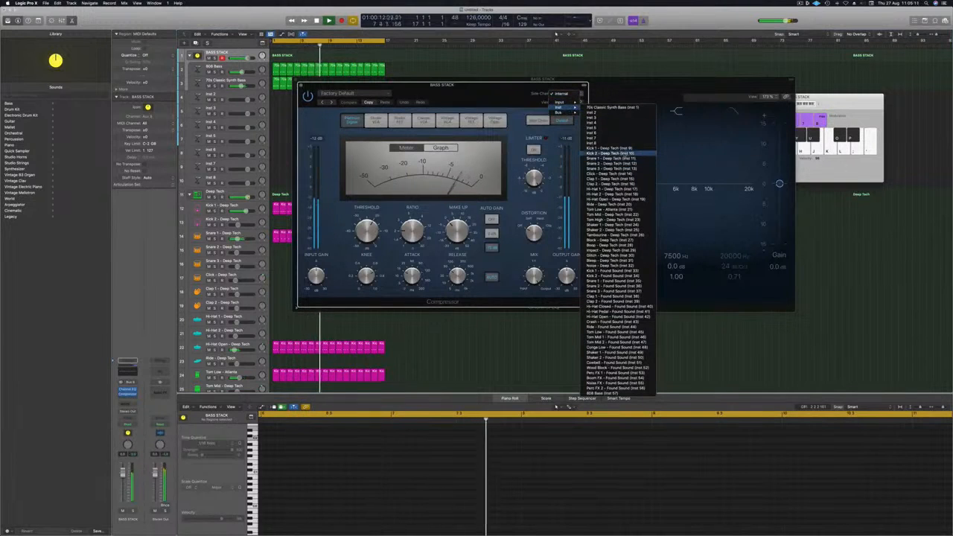
{"action": "left_click", "coordinate": [611, 148]}
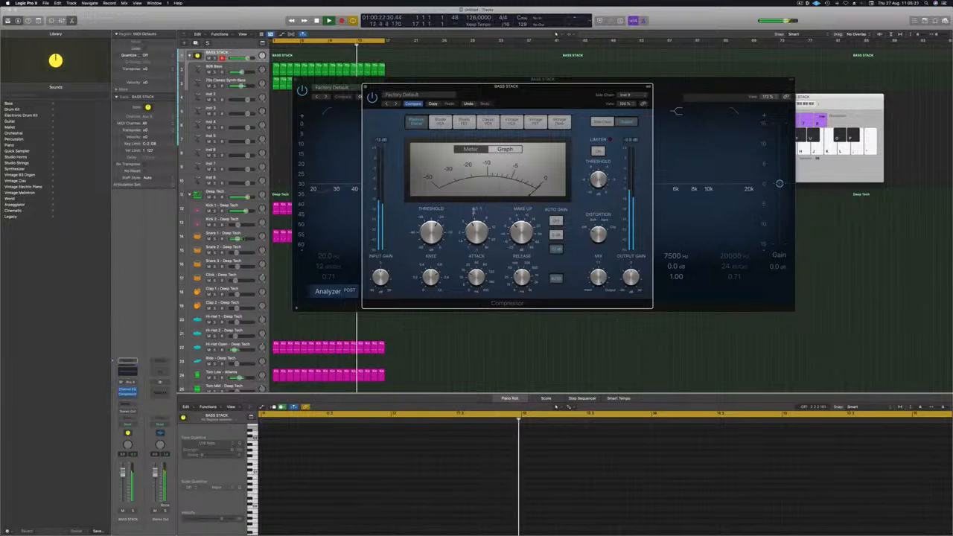
{"action": "left_click_drag", "start_coordinate": [540, 99], "coordinate": [547, 167]}
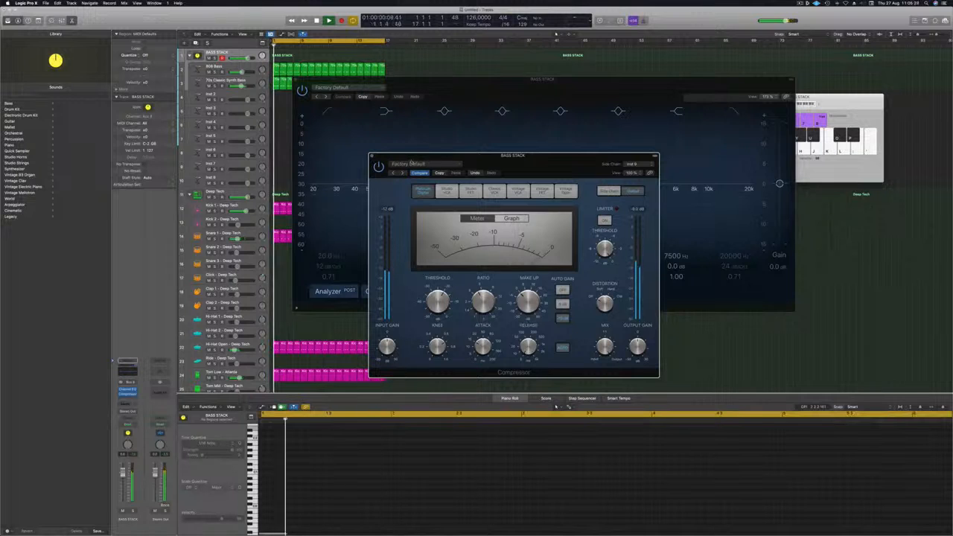
{"action": "left_click", "coordinate": [373, 155]}
{"action": "left_click_drag", "start_coordinate": [449, 80], "coordinate": [423, 131]}
{"action": "left_click", "coordinate": [269, 131]}
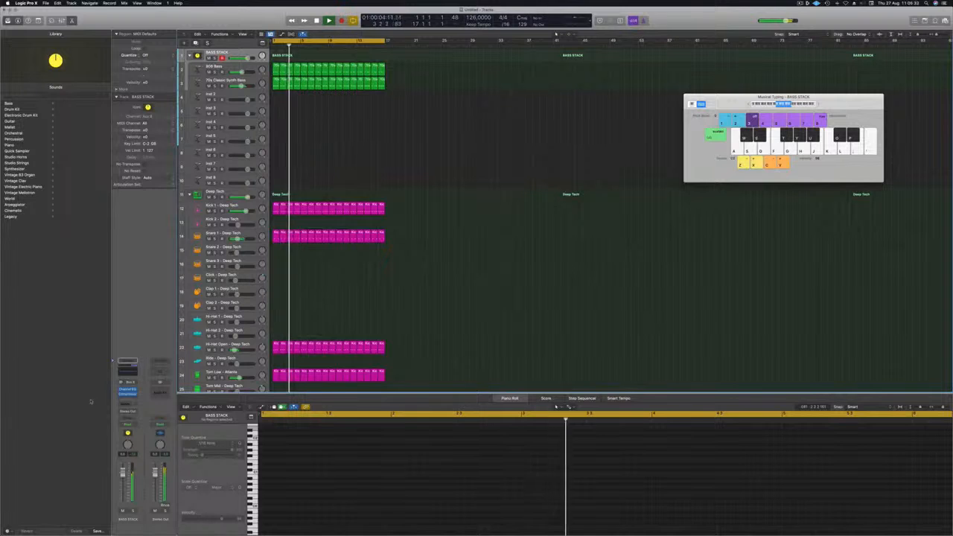
Add a second Compressor to the BASS STACK channel and switch it to the Vintage FET model.
{"action": "left_click", "coordinate": [128, 397]}
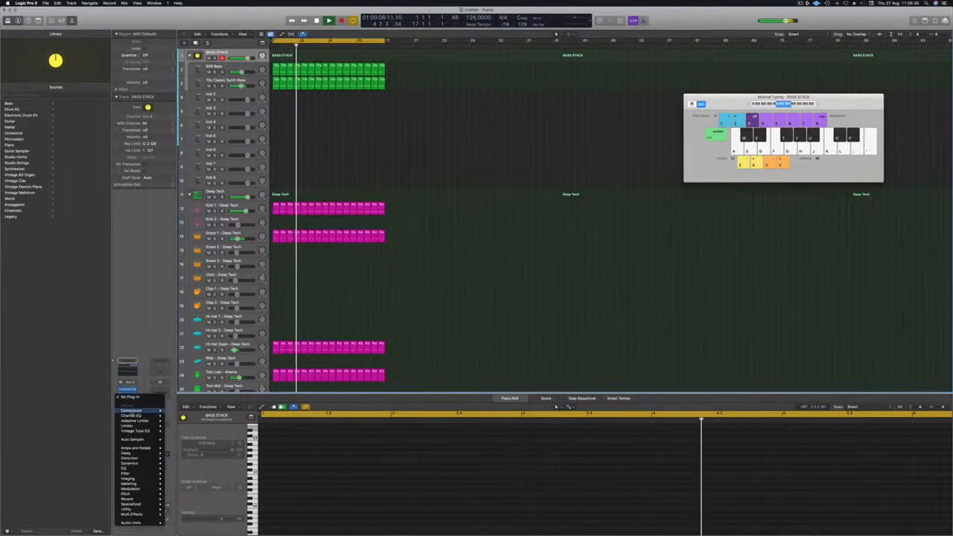
{"action": "left_click", "coordinate": [178, 410]}
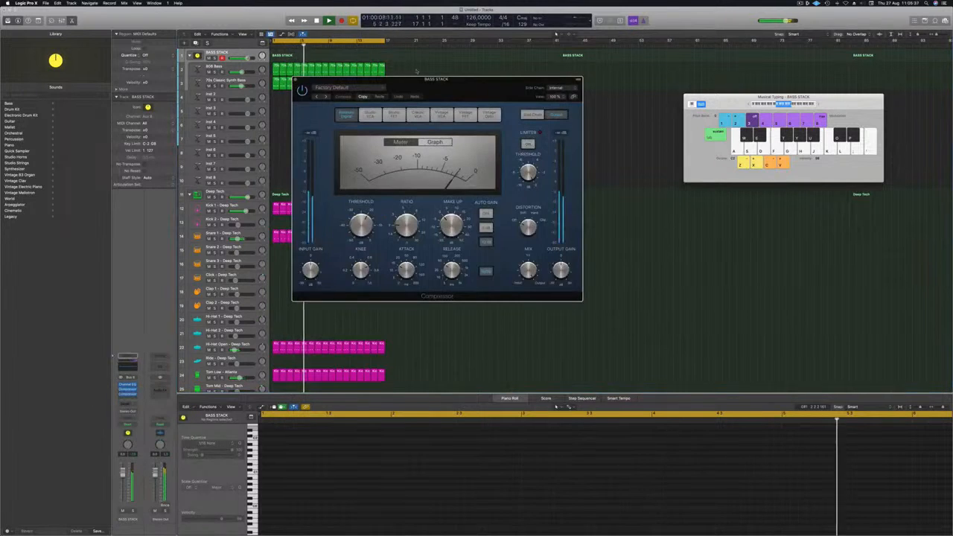
{"action": "left_click_drag", "start_coordinate": [450, 90], "coordinate": [480, 95]}
{"action": "left_click", "coordinate": [401, 121]}
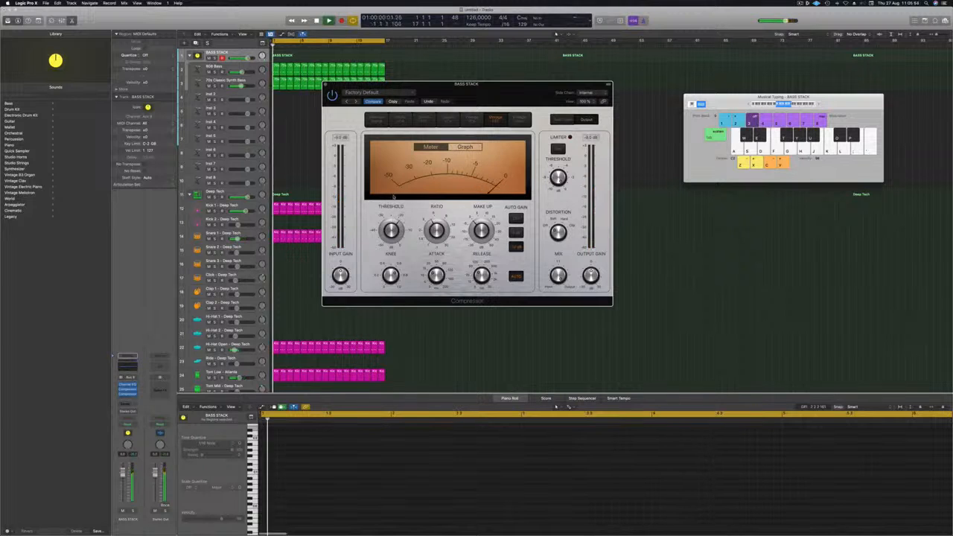
{"action": "left_click_drag", "start_coordinate": [508, 85], "coordinate": [528, 83]}
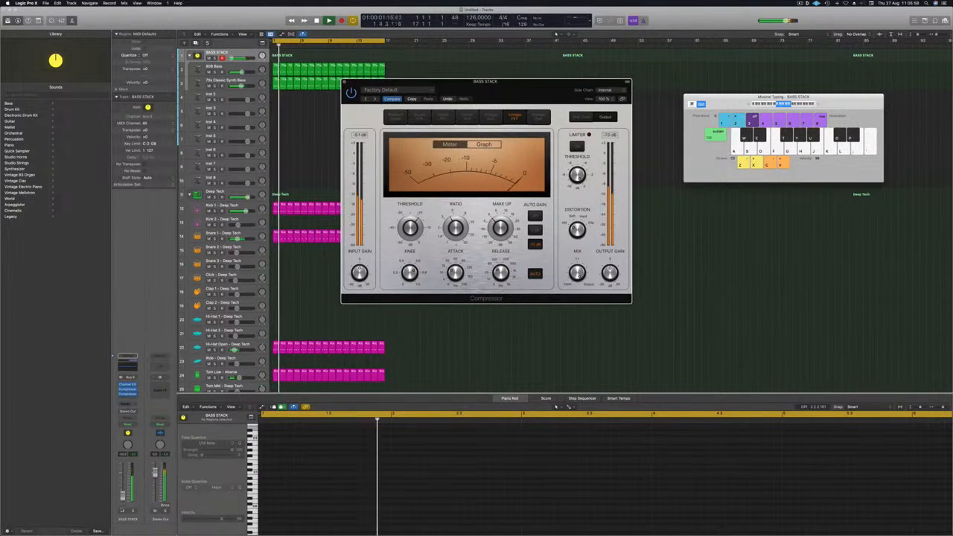
Lower the BASS STACK volume slightly and check the stack's level by briefly soloing it.
{"action": "left_click_drag", "start_coordinate": [240, 58], "coordinate": [243, 58]}
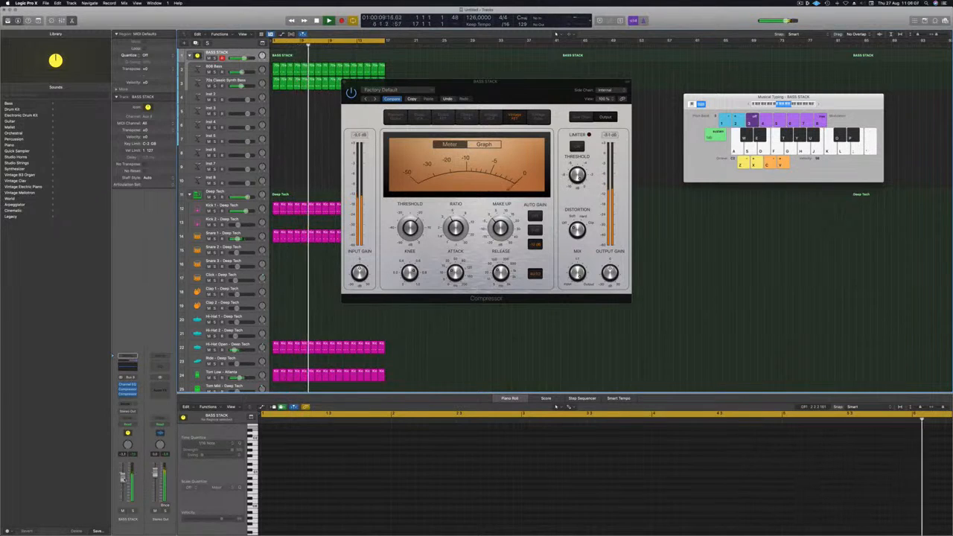
{"action": "left_click", "coordinate": [133, 512]}
{"action": "left_click", "coordinate": [134, 512]}
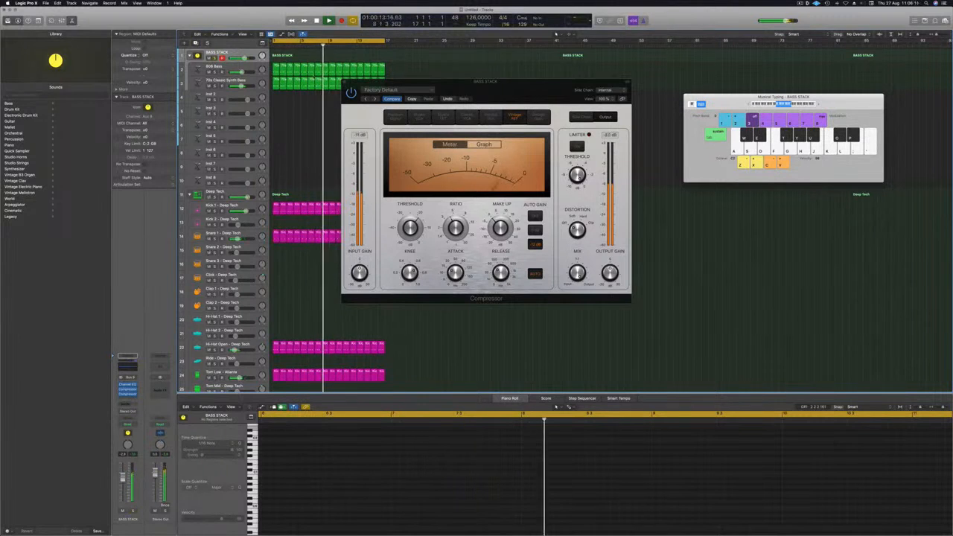
Boost the 808 Bass Channel EQ's low shelf by about 3 dB at 91 Hz, and close the plug-in windows.
{"action": "left_click", "coordinate": [230, 67]}
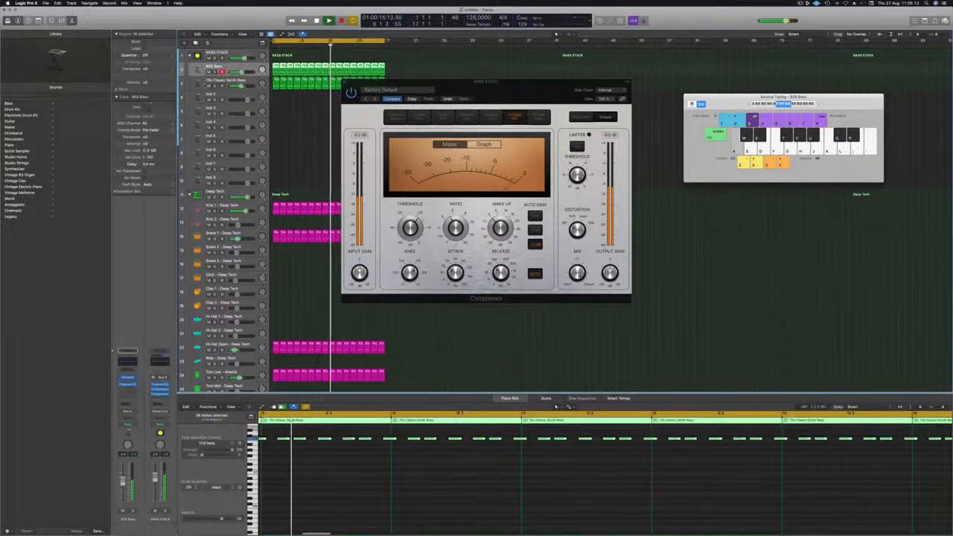
{"action": "left_click", "coordinate": [127, 361]}
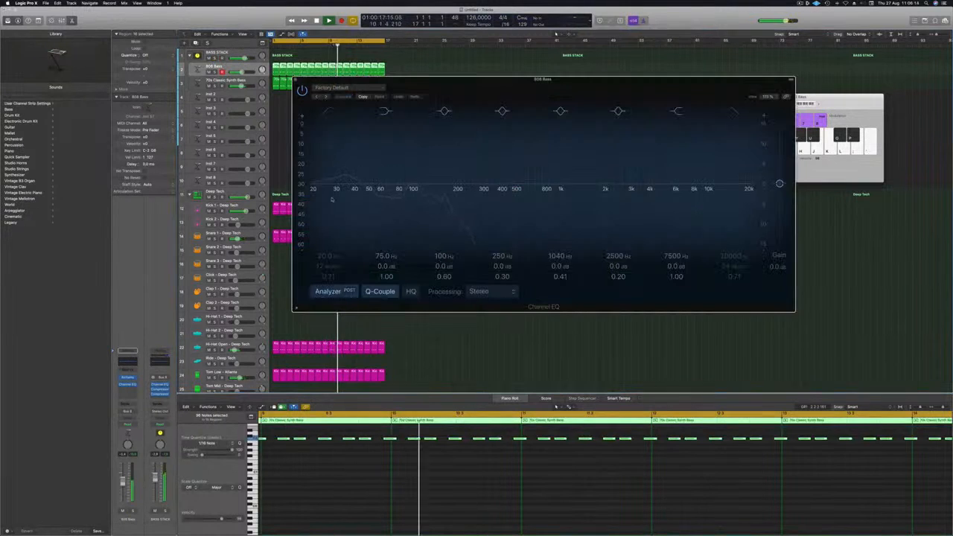
{"action": "left_click_drag", "start_coordinate": [394, 184], "coordinate": [407, 178]}
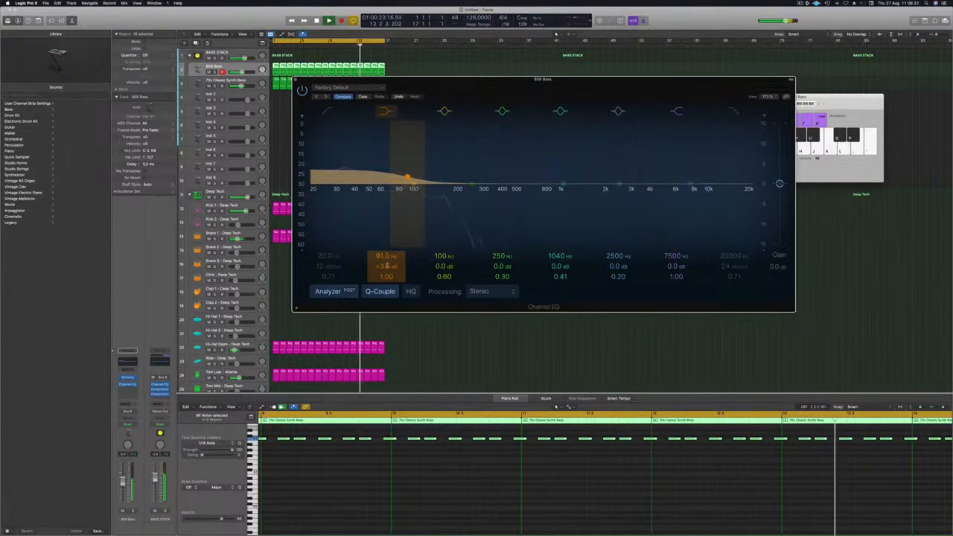
{"action": "left_click_drag", "start_coordinate": [407, 178], "coordinate": [407, 178]}
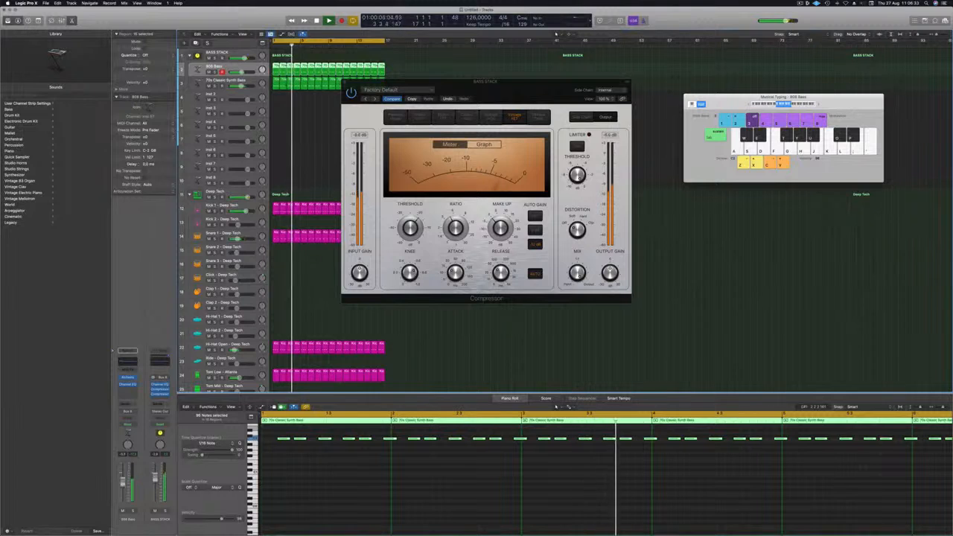
{"action": "left_click_drag", "start_coordinate": [531, 97], "coordinate": [523, 97]}
{"action": "left_click", "coordinate": [336, 82]}
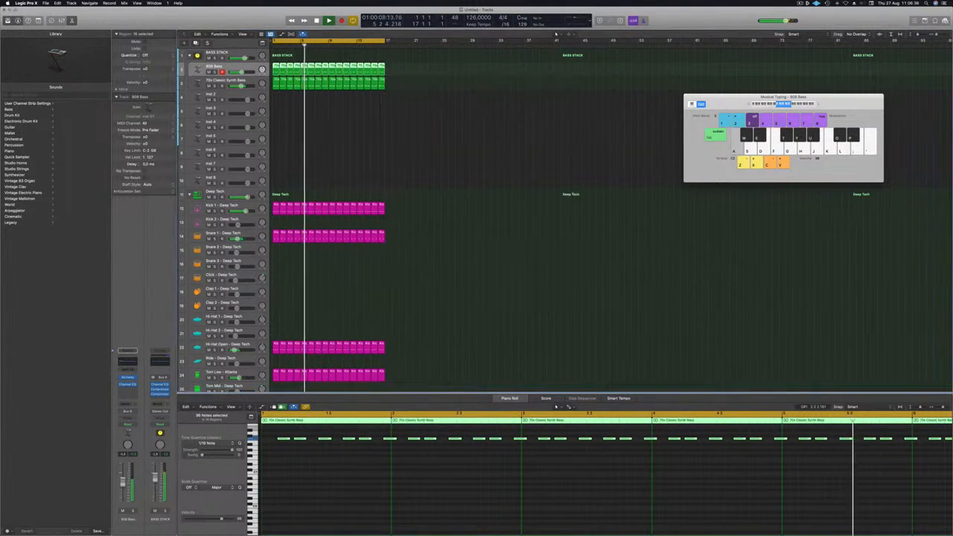
{"action": "left_click", "coordinate": [327, 120]}
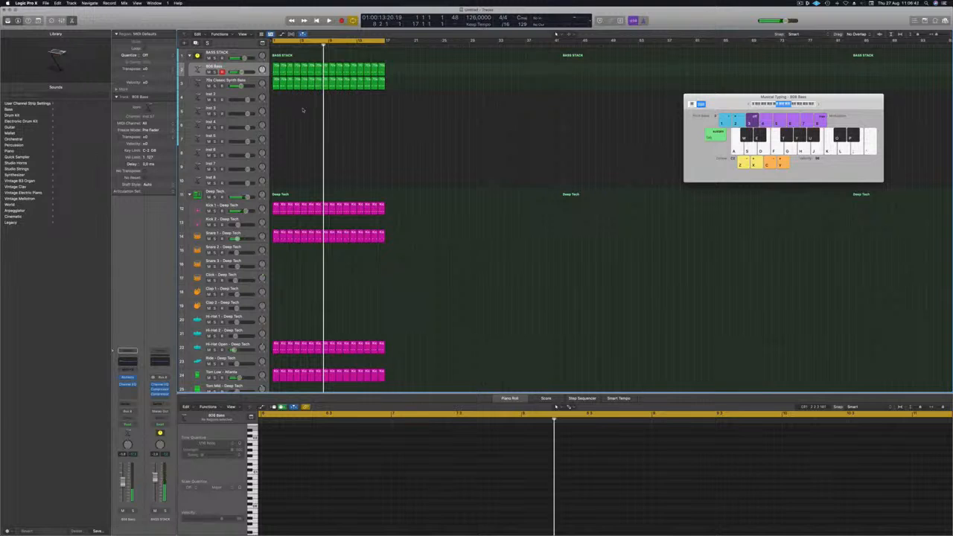
Play the loop from the start and load a stereo Sculpture synth on the Inst 2 track in place of Alchemy.
{"action": "key", "text": "Return"}
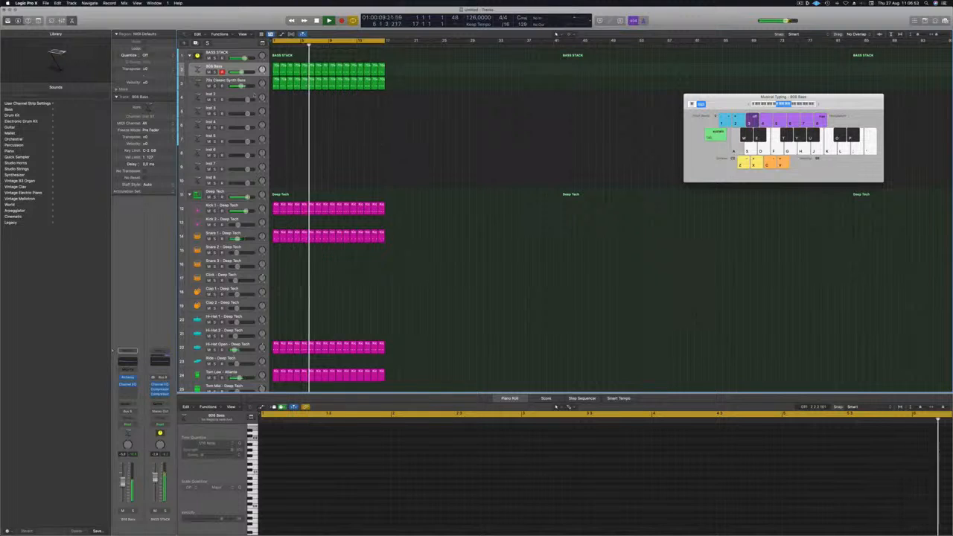
{"action": "left_click", "coordinate": [277, 83]}
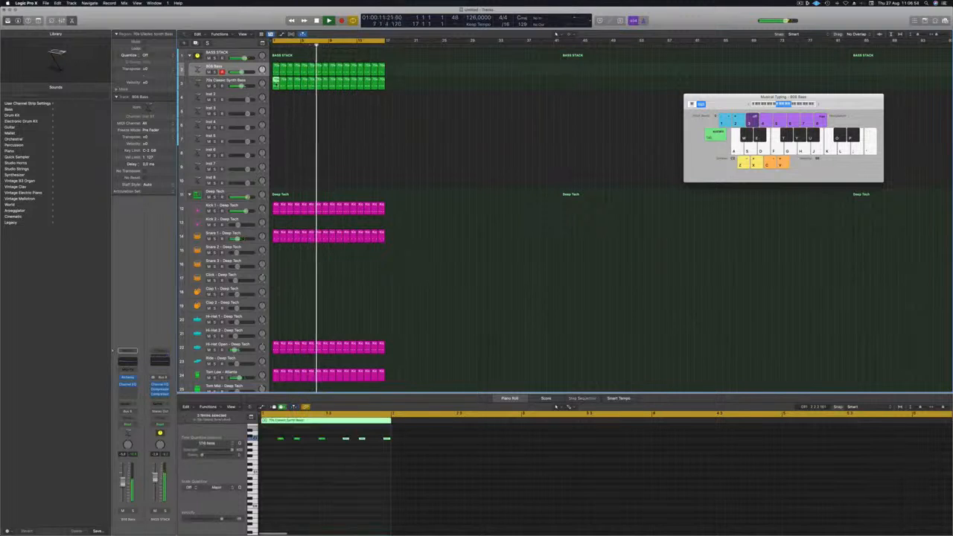
{"action": "left_click", "coordinate": [222, 98]}
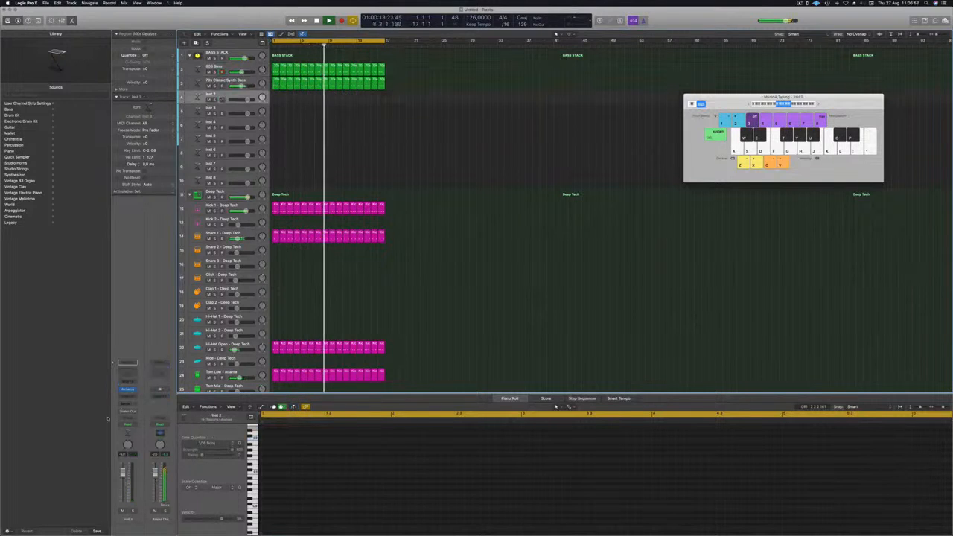
{"action": "left_click", "coordinate": [134, 389]}
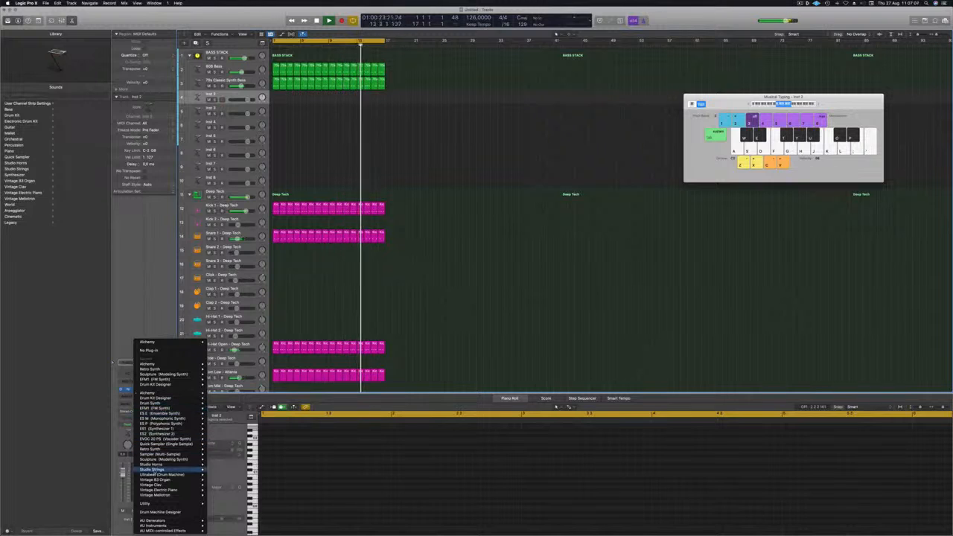
{"action": "mouse_move", "coordinate": [170, 459]}
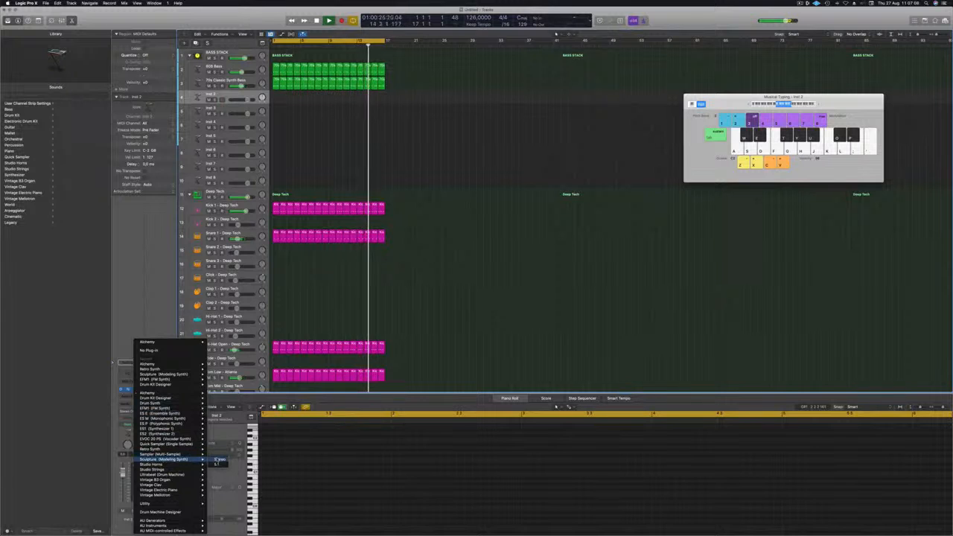
{"action": "left_click", "coordinate": [218, 459]}
{"action": "left_click_drag", "start_coordinate": [411, 78], "coordinate": [542, 66]}
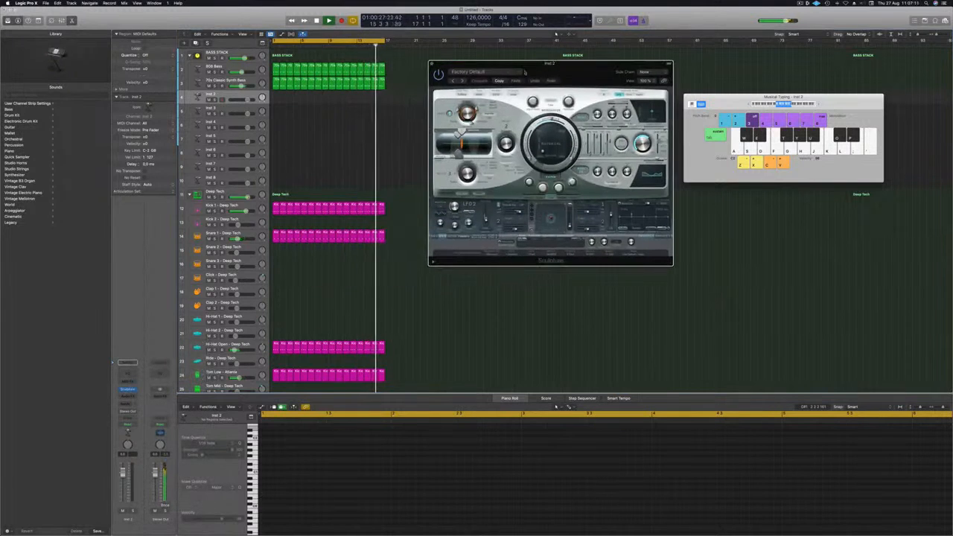
Choose Sculpture's Lean on 2 preset and fill its track to the end of bar 16 with copies of the first 70s Classic Synth Bass region.
{"action": "left_click_drag", "start_coordinate": [277, 86], "coordinate": [275, 100]}
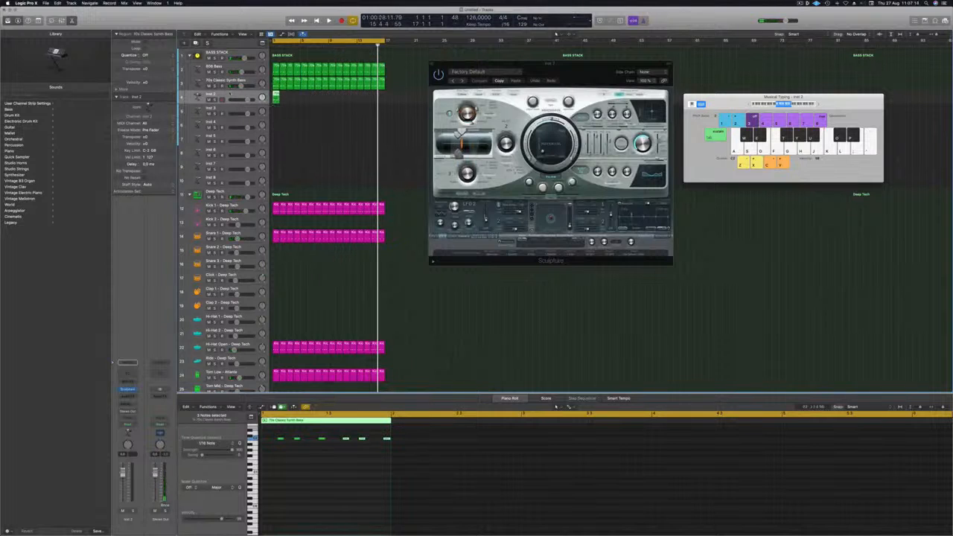
{"action": "left_click", "coordinate": [462, 81]}
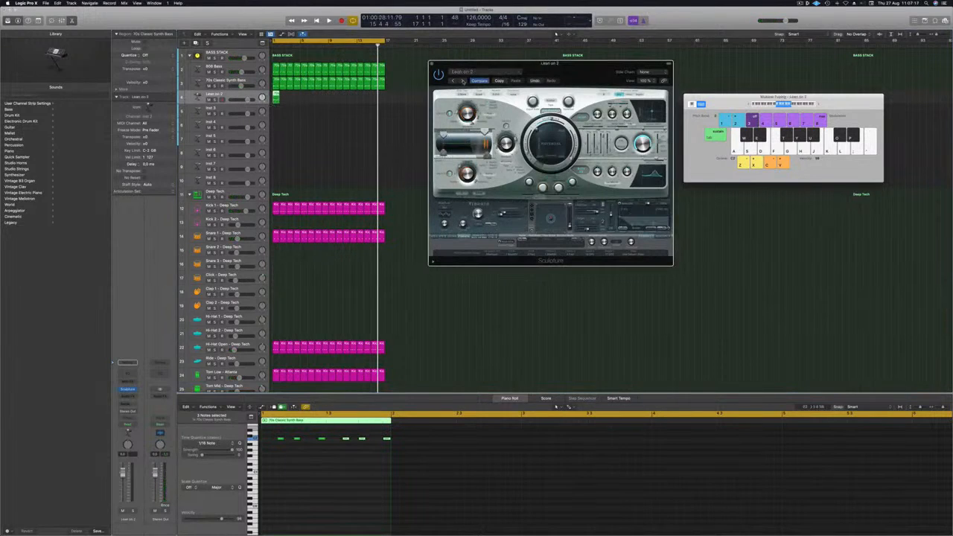
{"action": "left_click_drag", "start_coordinate": [276, 97], "coordinate": [335, 97]}
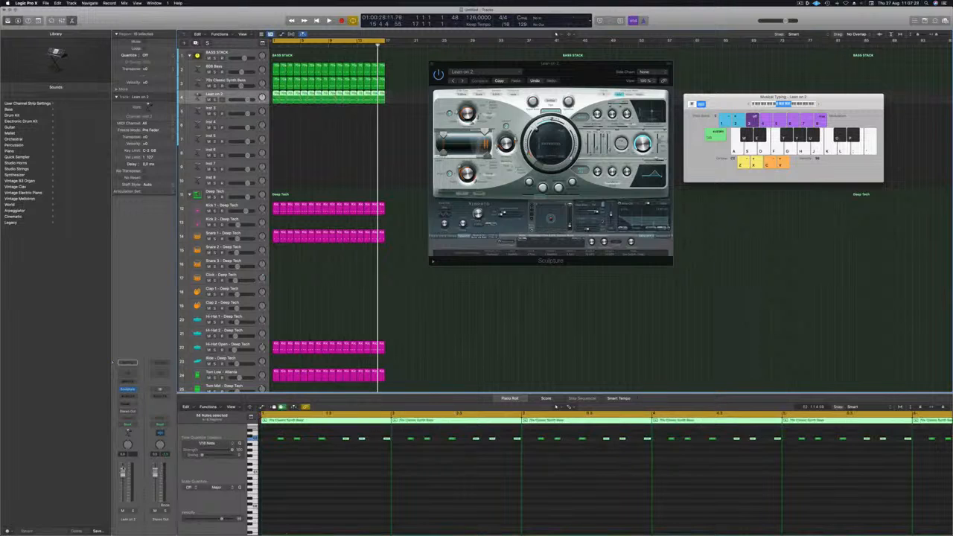
Select all notes in the Lean on 2 regions, duplicate them at a higher pitch, and play the result.
{"action": "key", "text": "space"}
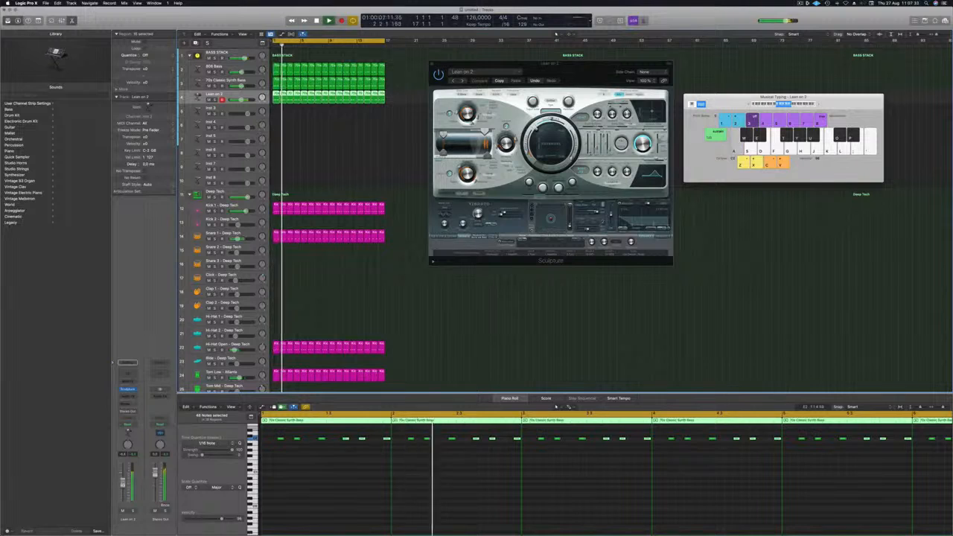
{"action": "scroll", "coordinate": [334, 488], "scroll_direction": "up", "scroll_amount": 5}
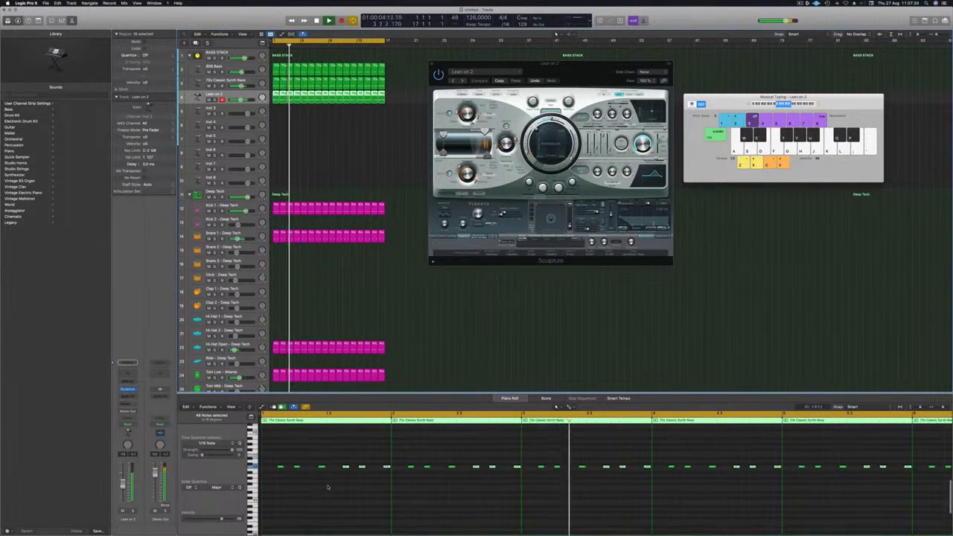
{"action": "key", "text": "super+a"}
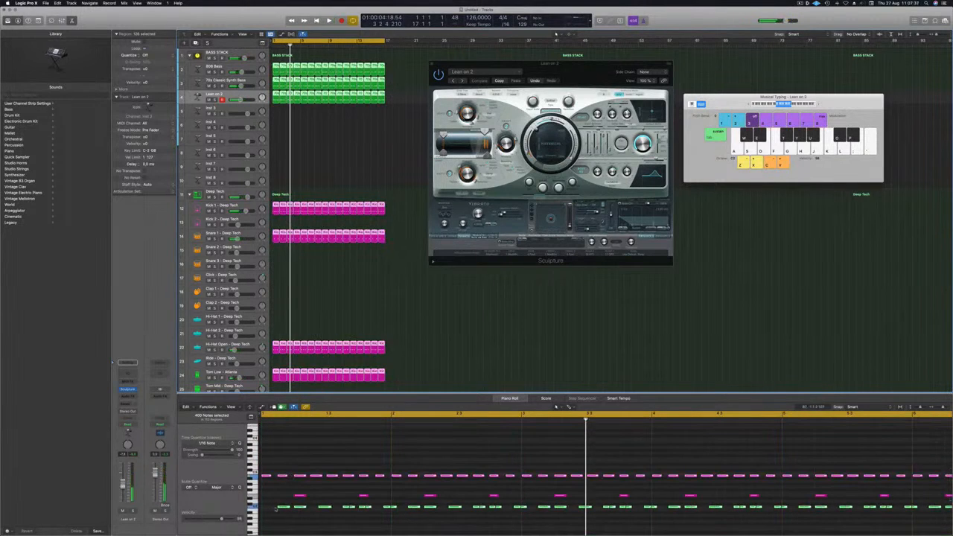
{"action": "left_click", "coordinate": [347, 132]}
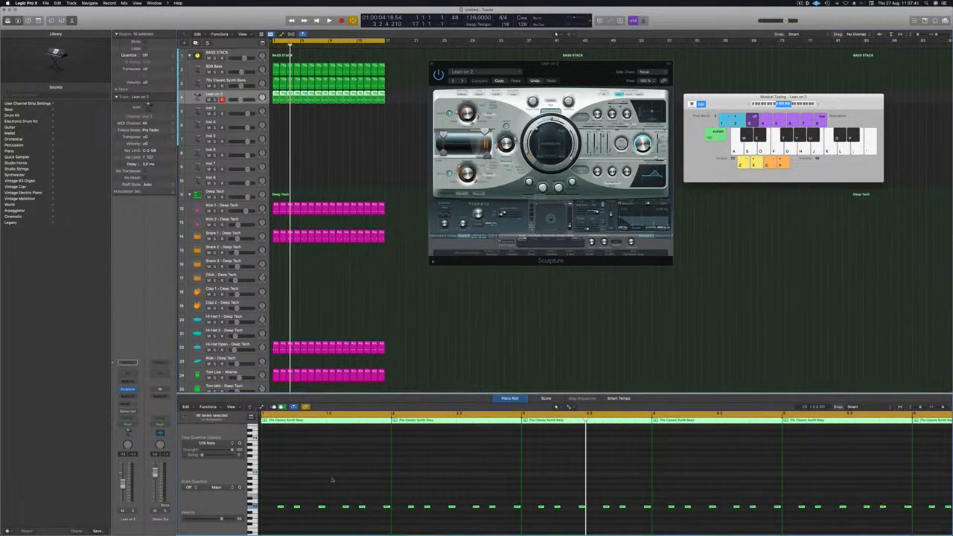
{"action": "left_click_drag", "start_coordinate": [280, 507], "coordinate": [281, 495]}
{"action": "key", "text": "space"}
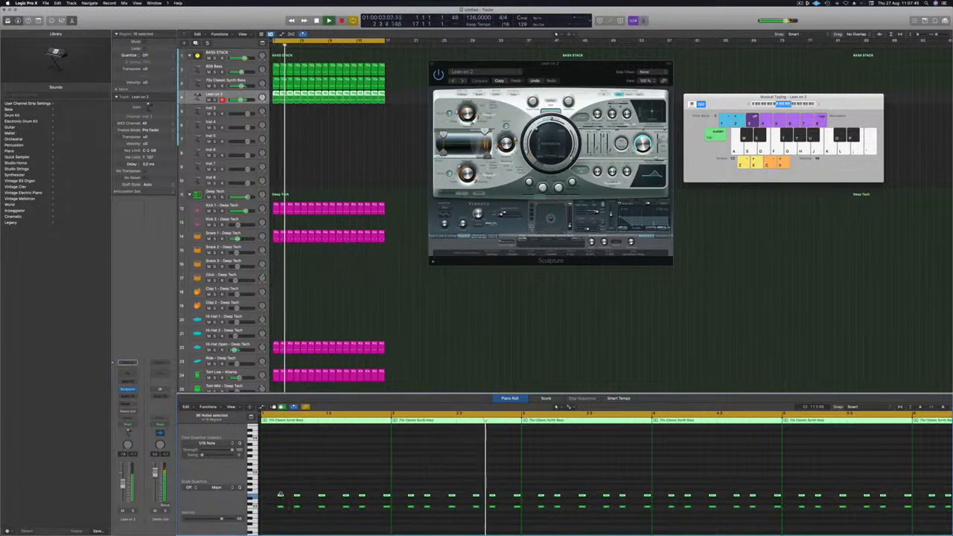
Try the duplicated upper notes of Lean on 2 at different pitches, shifting them up and down by semitones during playback.
{"action": "key", "text": "alt+Up"}
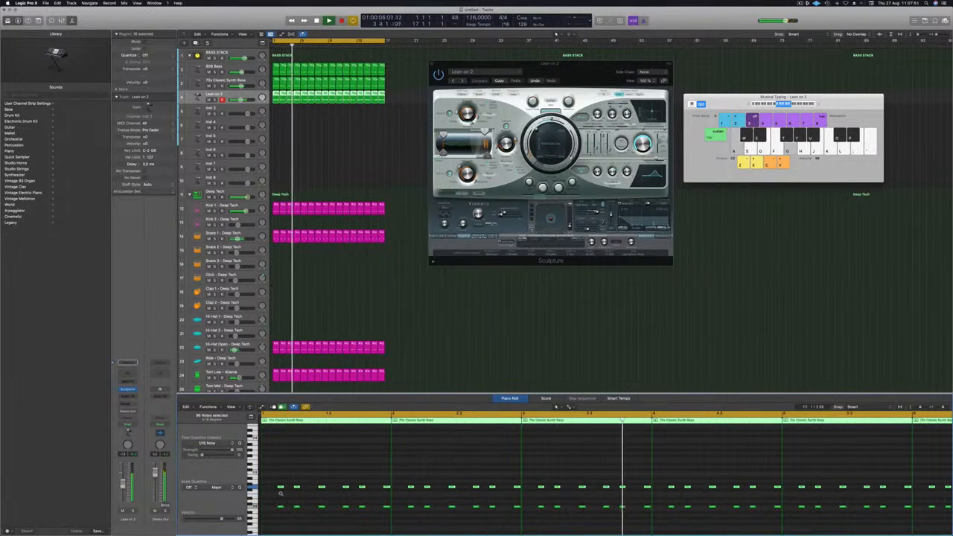
{"action": "key", "text": "alt+Up"}
{"action": "key", "text": "alt+Up"}
{"action": "key", "text": "alt+Up"}
{"action": "key", "text": "alt+Up"}
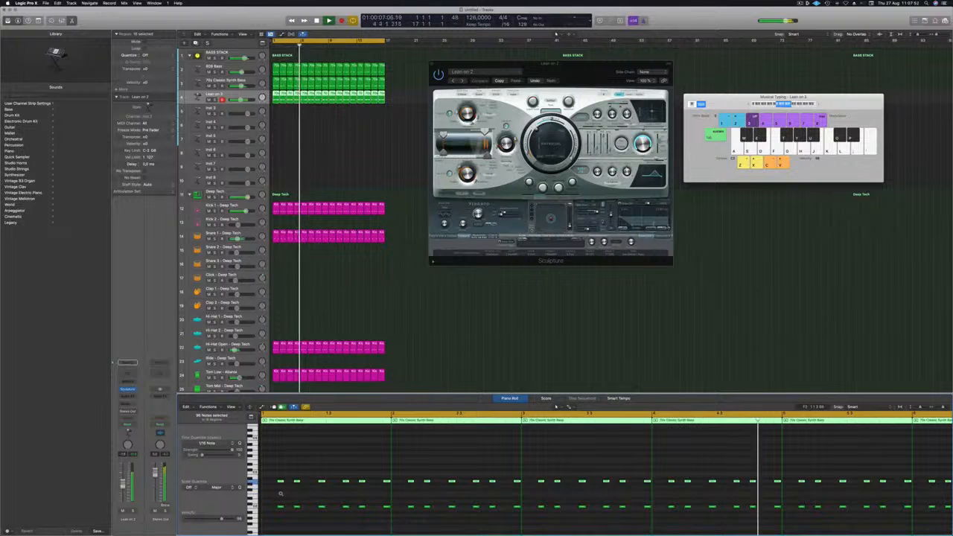
{"action": "key", "text": "alt+Down"}
{"action": "key", "text": "alt+Down"}
{"action": "key", "text": "alt+Down"}
{"action": "key", "text": "alt+Down"}
{"action": "key", "text": "alt+Down"}
{"action": "key", "text": "alt+Down"}
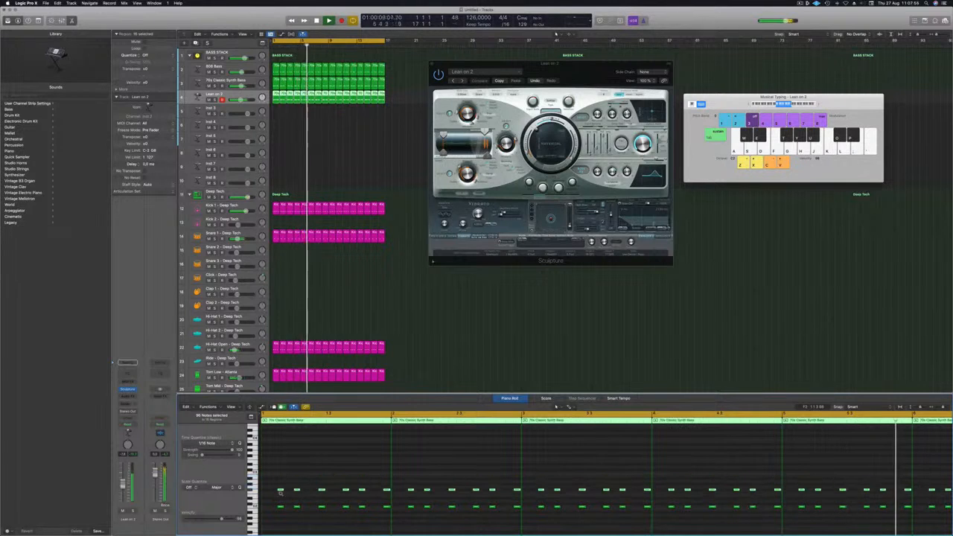
{"action": "key", "text": "alt+Down"}
{"action": "key", "text": "alt+Down"}
{"action": "key", "text": "alt+Down"}
{"action": "key", "text": "alt+Down"}
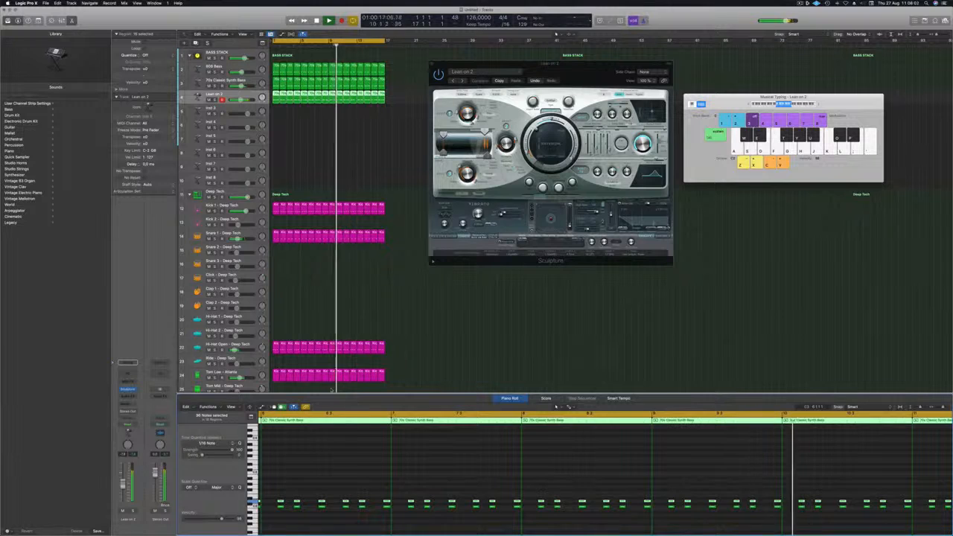
Briefly solo the Lean on 2 track to hear its layered notes alone, and close the Sculpture window.
{"action": "key", "text": "ctrl+s"}
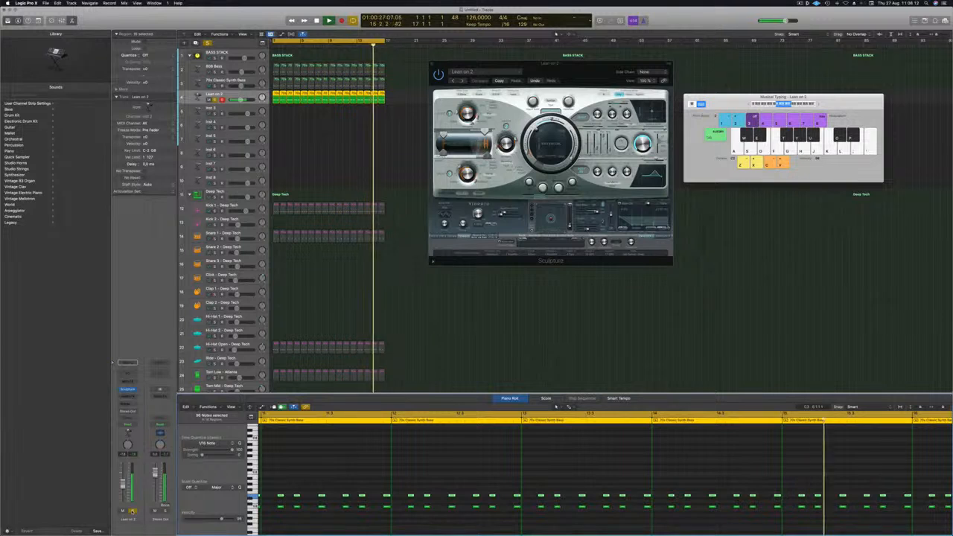
{"action": "left_click", "coordinate": [214, 100]}
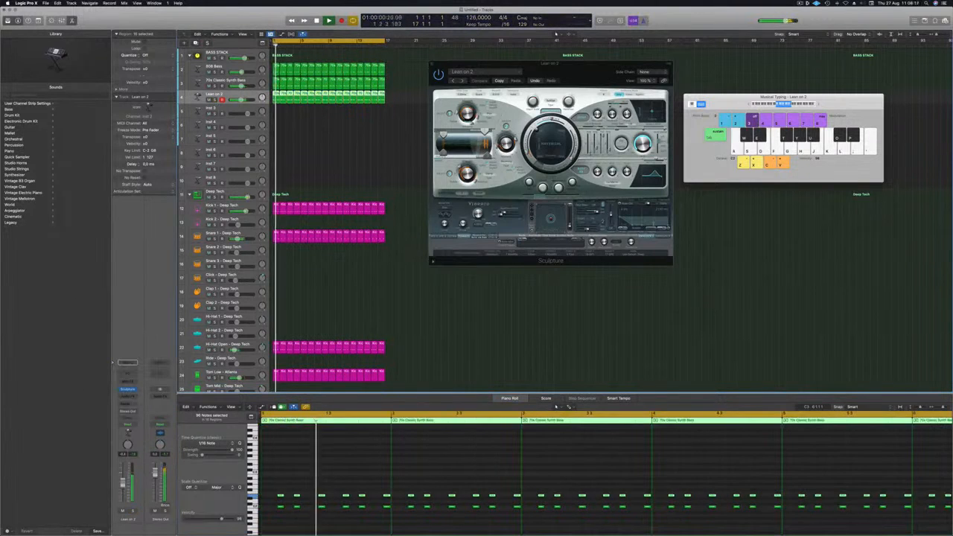
{"action": "left_click_drag", "start_coordinate": [470, 64], "coordinate": [364, 86]}
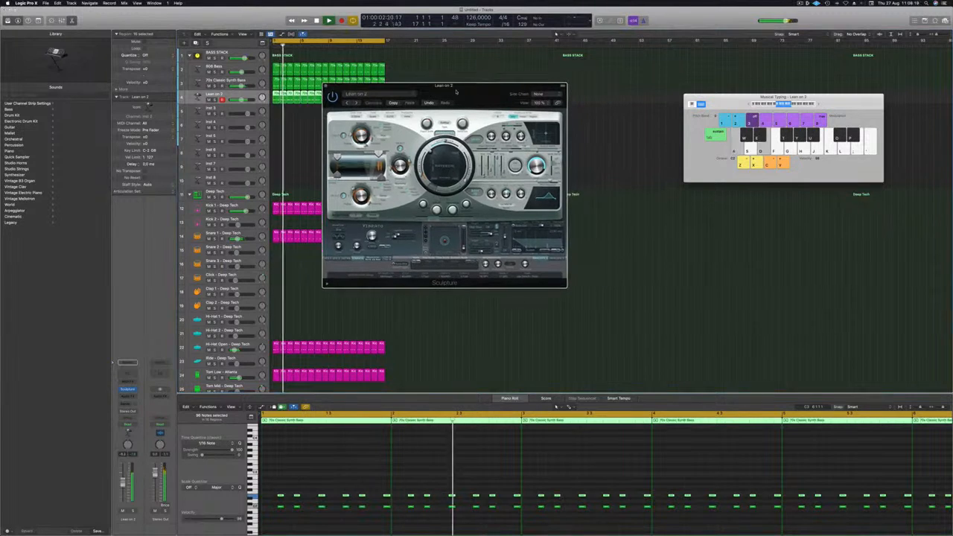
{"action": "left_click", "coordinate": [326, 86]}
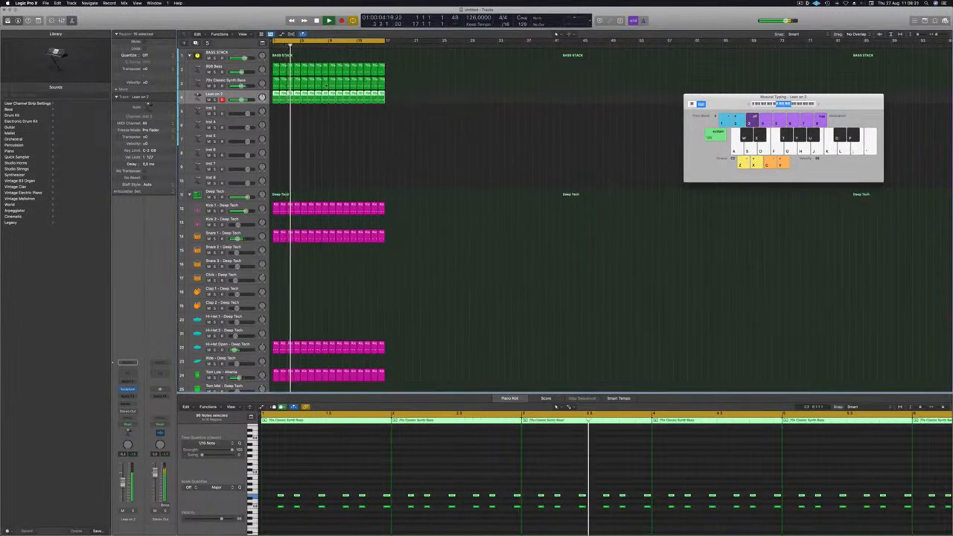
Add a Channel EQ to Lean on 2 with a low cut at about 140 Hz, and close its window.
{"action": "left_click", "coordinate": [128, 373]}
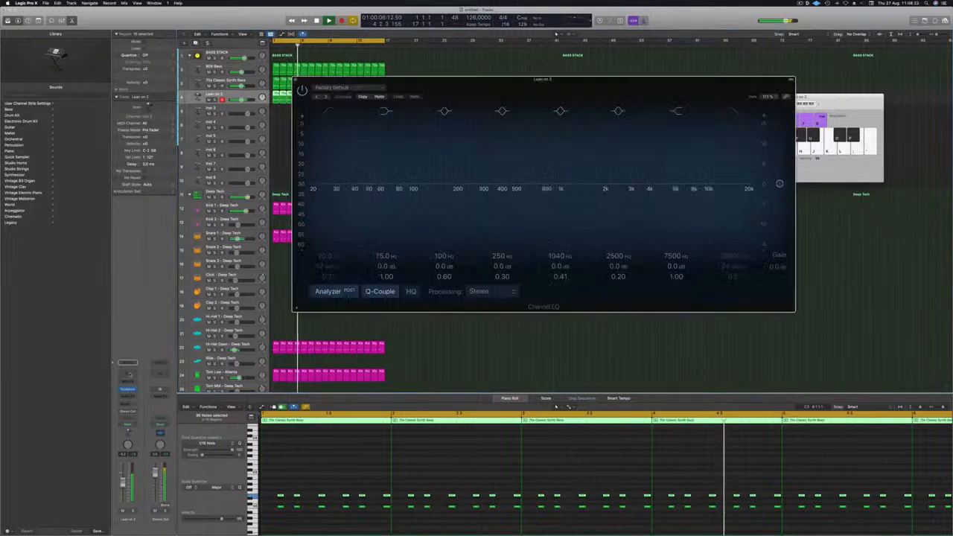
{"action": "left_click_drag", "start_coordinate": [543, 79], "coordinate": [507, 67]}
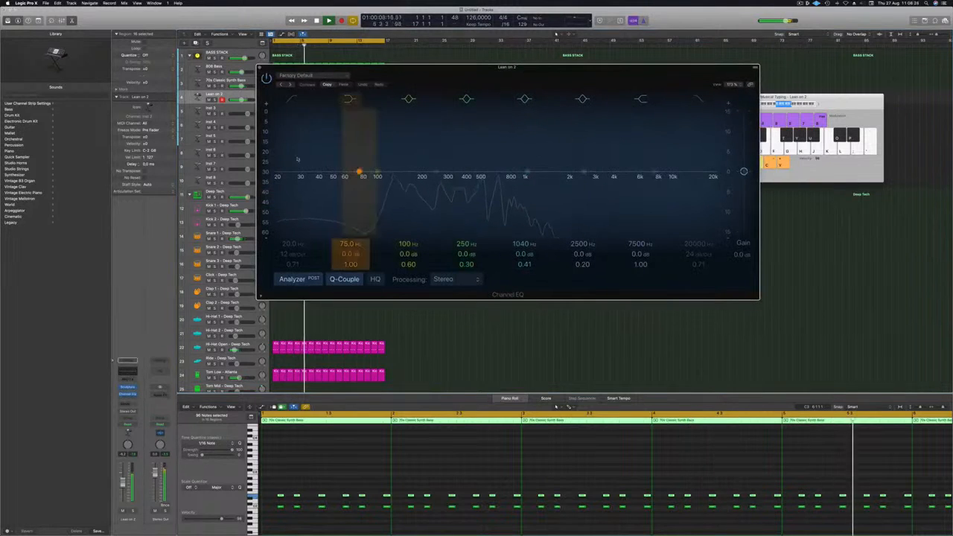
{"action": "left_click_drag", "start_coordinate": [282, 190], "coordinate": [398, 178]}
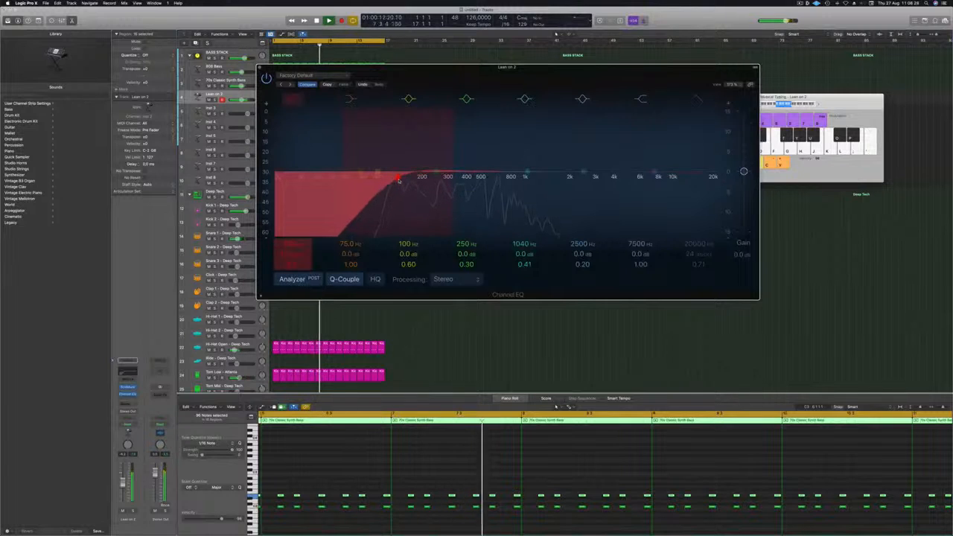
{"action": "left_click", "coordinate": [259, 67]}
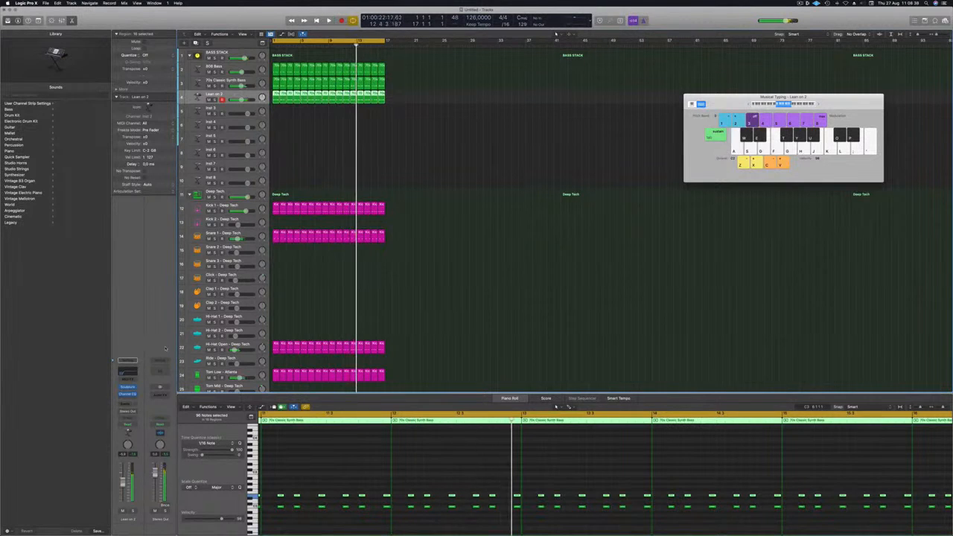
Play the loop from the start and insert a stereo Delay Designer on the Lean on 2 channel after the EQ.
{"action": "key", "text": "Return"}
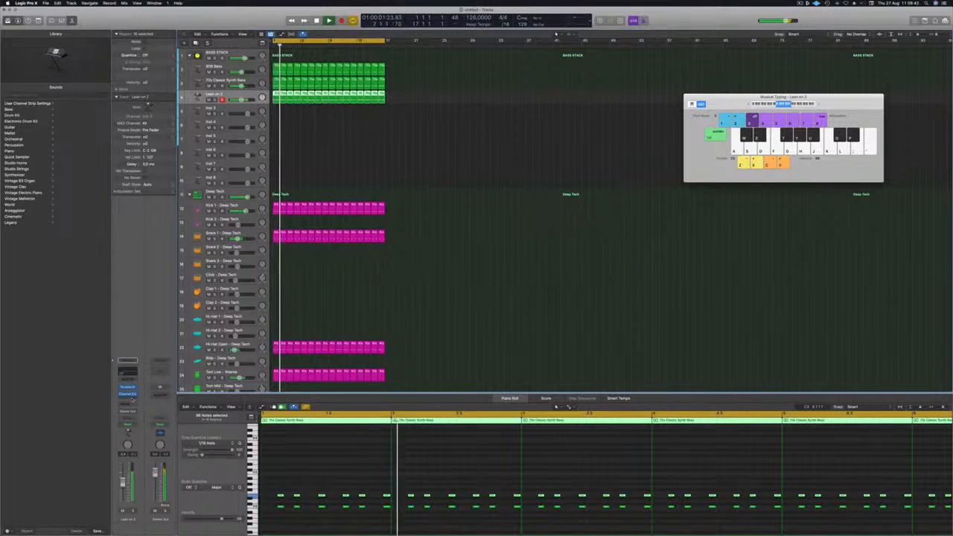
{"action": "left_click", "coordinate": [131, 396]}
{"action": "mouse_move", "coordinate": [144, 421]}
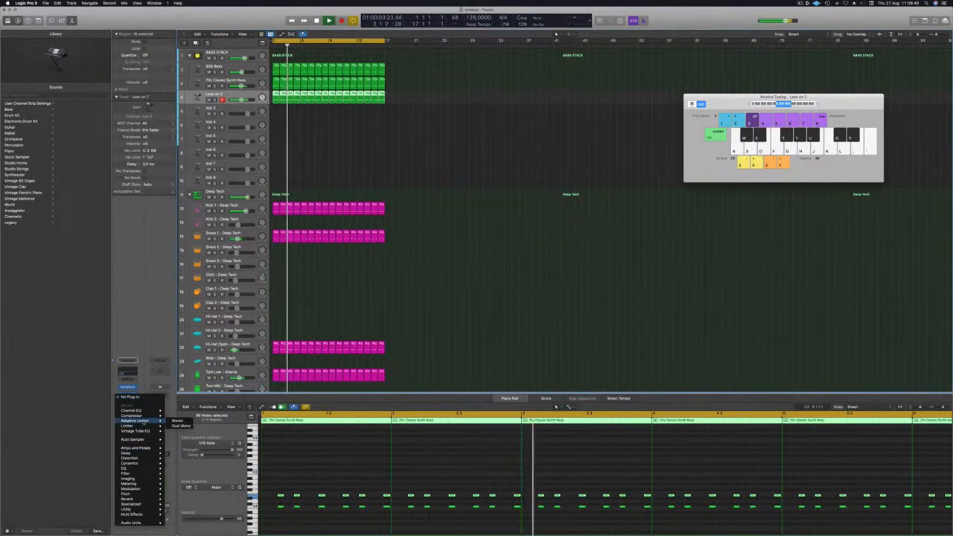
{"action": "mouse_move", "coordinate": [131, 463]}
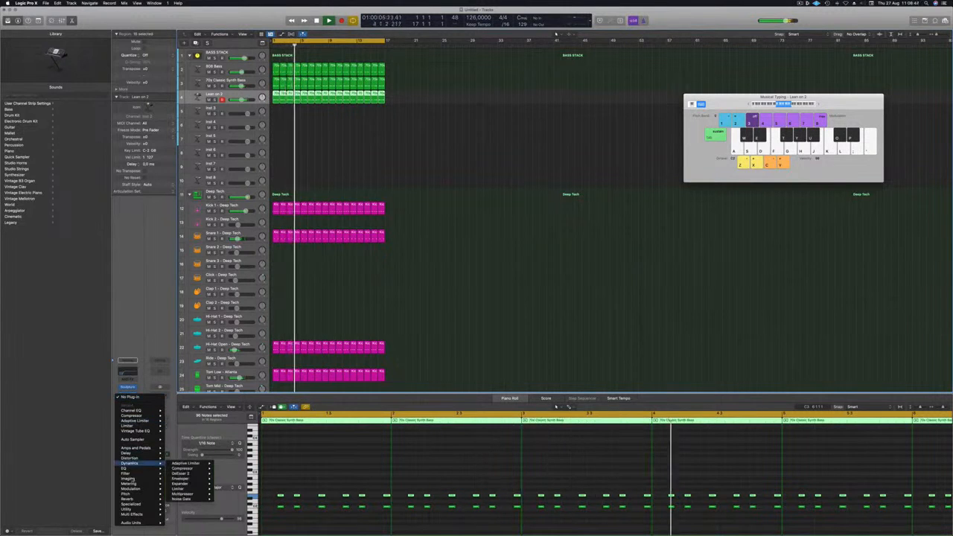
{"action": "mouse_move", "coordinate": [188, 453]}
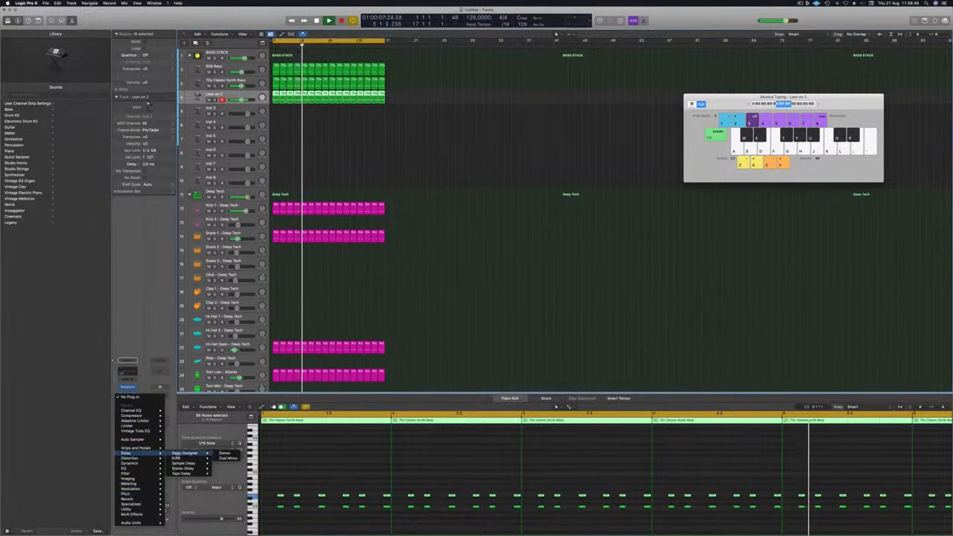
{"action": "left_click", "coordinate": [224, 452]}
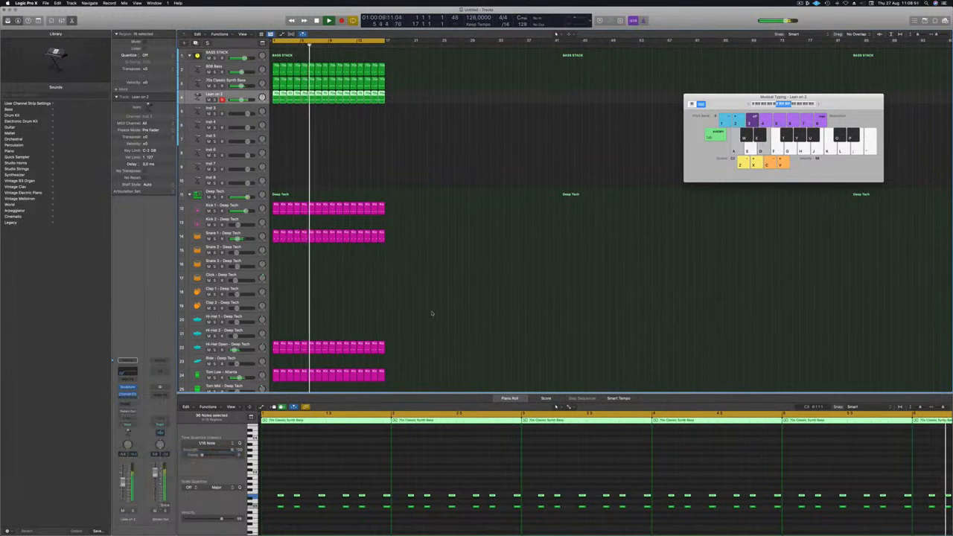
Try Delay Designer's 1/4 Alternating Pan preset on Lean on 2 with a lower wet mix level.
{"action": "left_click_drag", "start_coordinate": [429, 106], "coordinate": [443, 124]}
{"action": "left_click", "coordinate": [365, 133]}
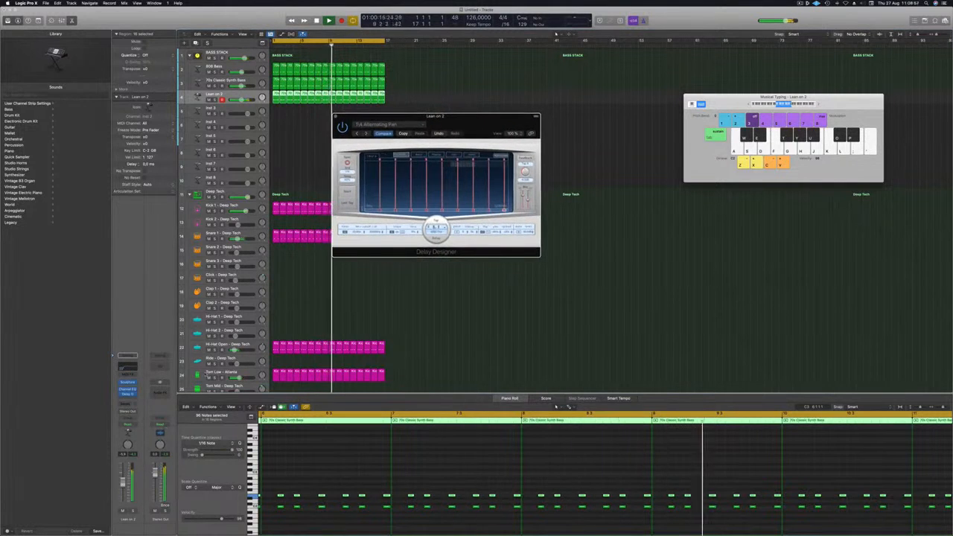
{"action": "left_click_drag", "start_coordinate": [528, 199], "coordinate": [527, 203]}
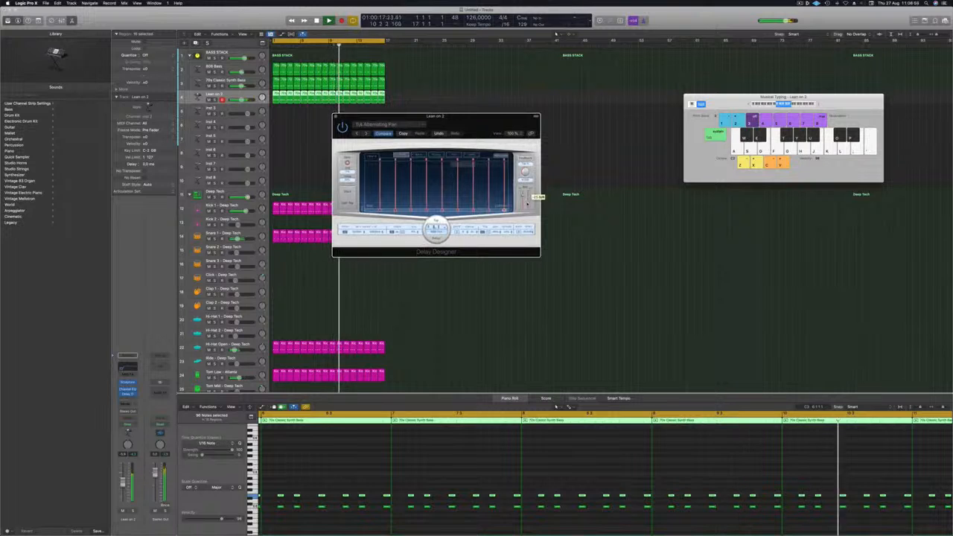
Try Delay Designer's presets from 1/4 Drifted Delay through 1/8 Alternating Pan during playback, adjusting the mix level on 1/4 Simple Pan.
{"action": "left_click", "coordinate": [366, 134]}
{"action": "left_click_drag", "start_coordinate": [403, 124], "coordinate": [420, 117]}
{"action": "left_click", "coordinate": [381, 125]}
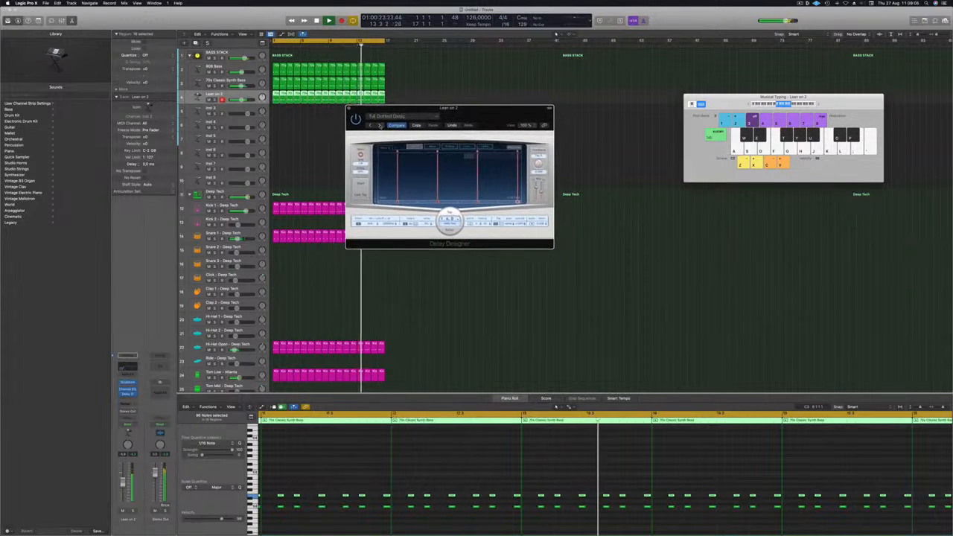
{"action": "left_click", "coordinate": [381, 125]}
{"action": "left_click_drag", "start_coordinate": [488, 118], "coordinate": [482, 119]}
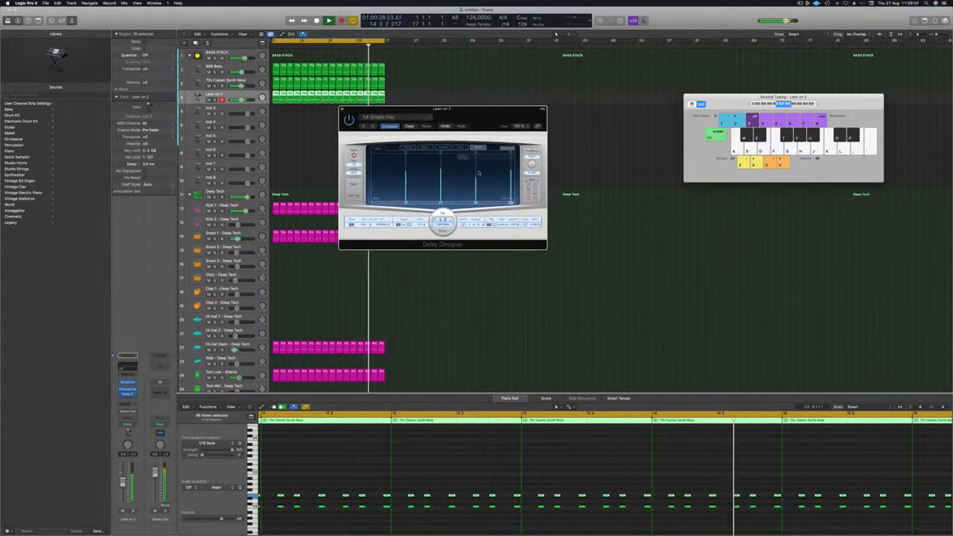
{"action": "left_click_drag", "start_coordinate": [529, 188], "coordinate": [528, 183]}
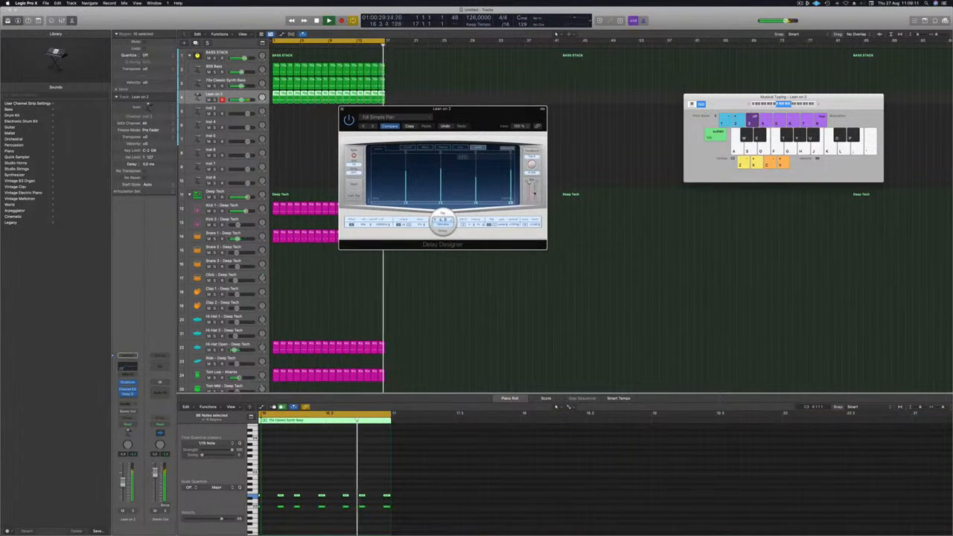
{"action": "left_click", "coordinate": [374, 125]}
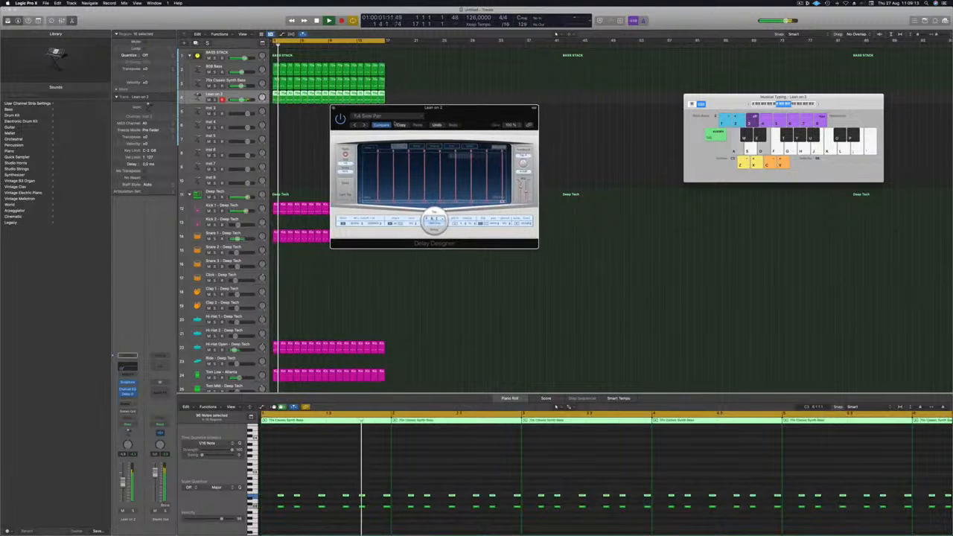
{"action": "left_click", "coordinate": [364, 125]}
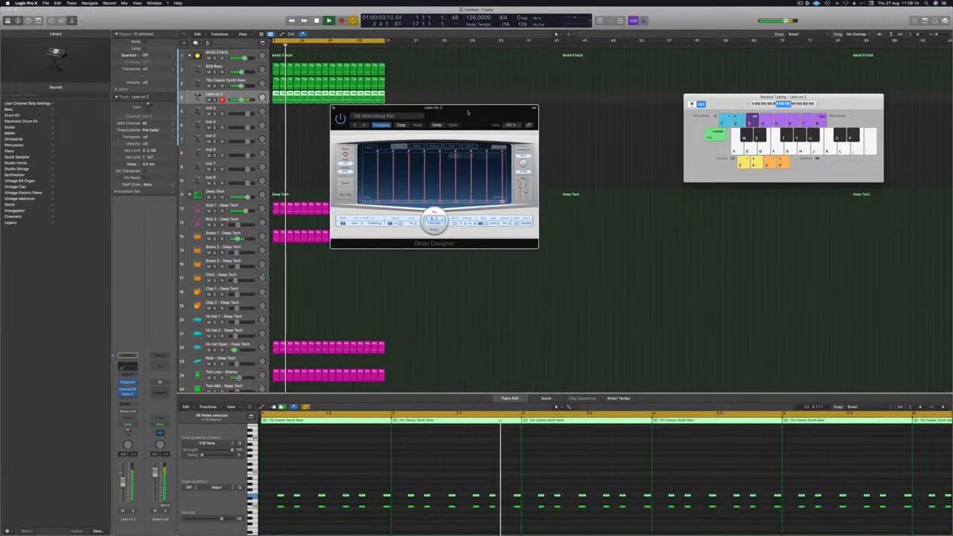
Try Delay Designer's complex presets on Lean on 2 from Beat Rumble through Ease Out during playback.
{"action": "left_click", "coordinate": [387, 116]}
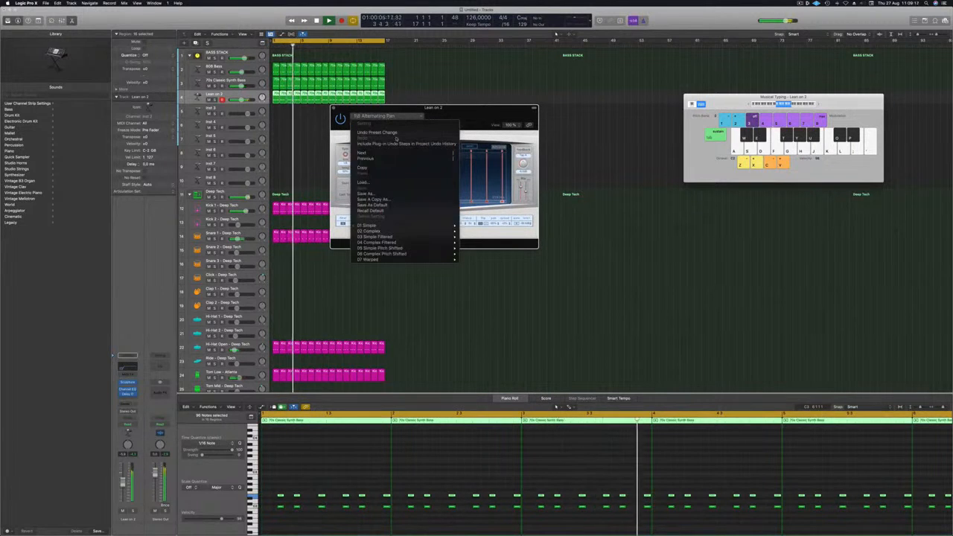
{"action": "mouse_move", "coordinate": [400, 233]}
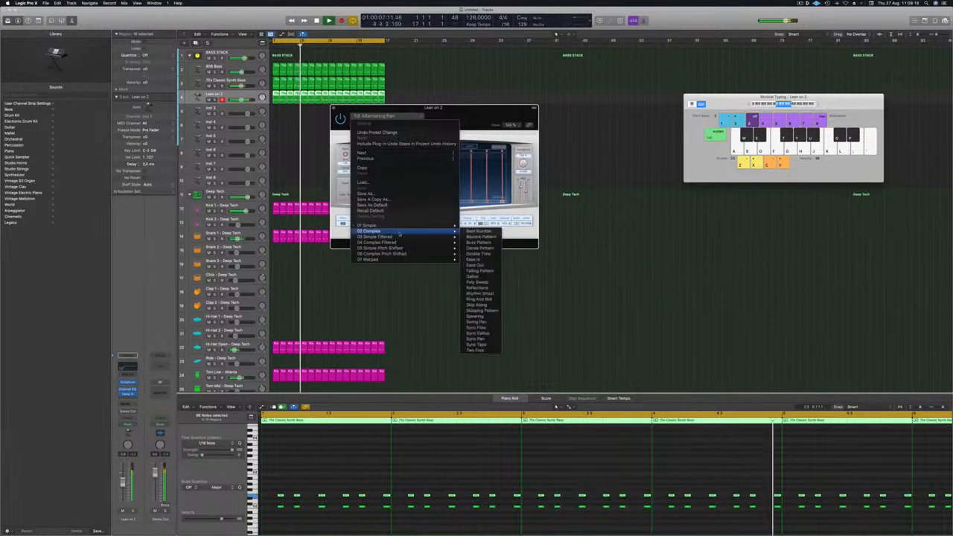
{"action": "left_click", "coordinate": [478, 231]}
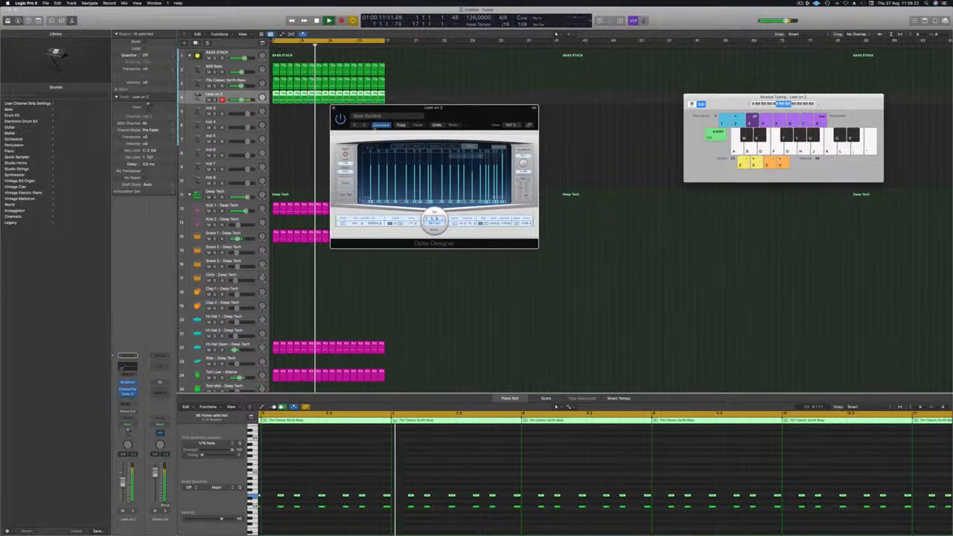
{"action": "left_click", "coordinate": [365, 125]}
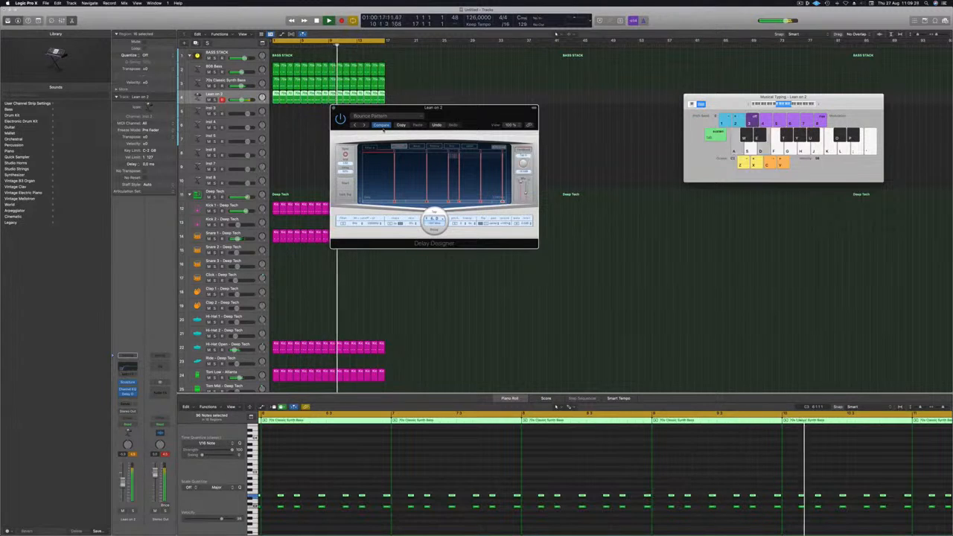
{"action": "left_click", "coordinate": [365, 125]}
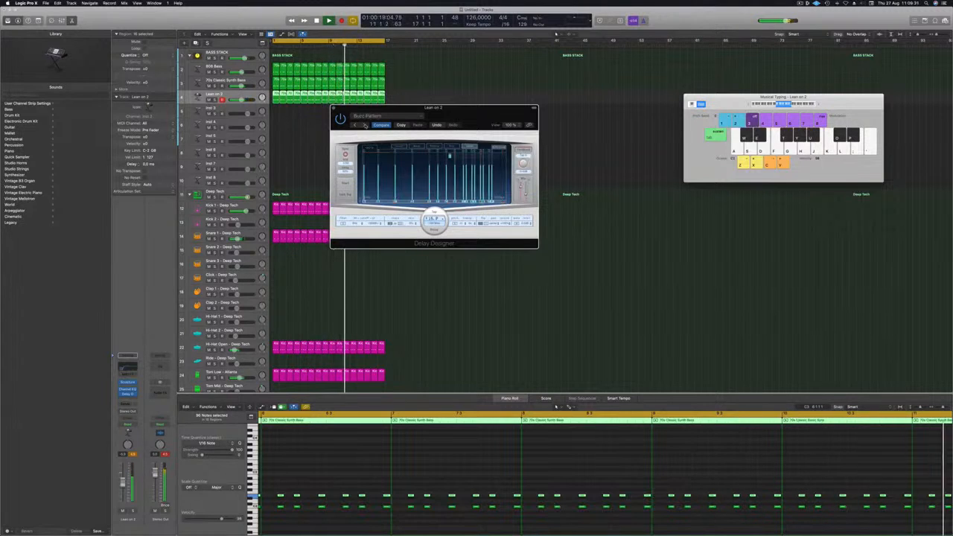
{"action": "left_click", "coordinate": [365, 125]}
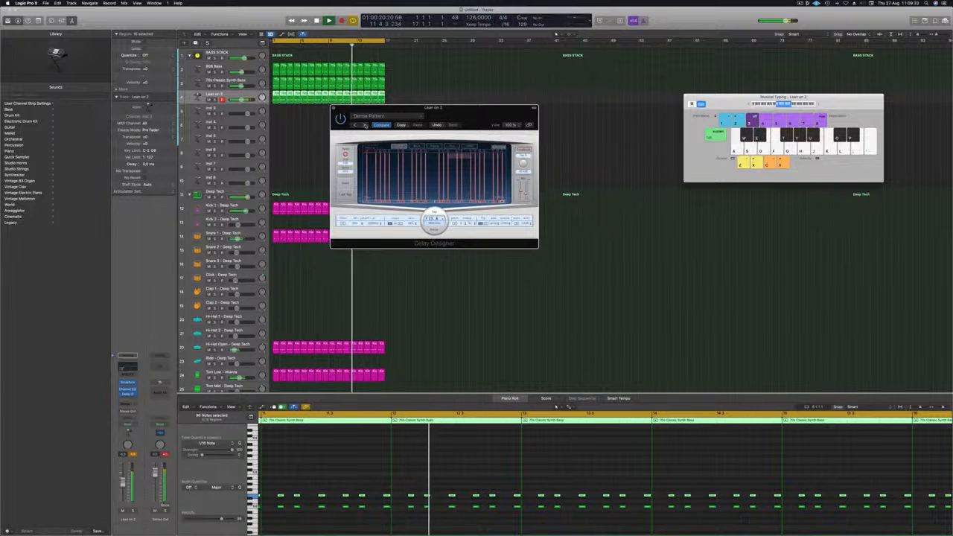
{"action": "left_click", "coordinate": [365, 125]}
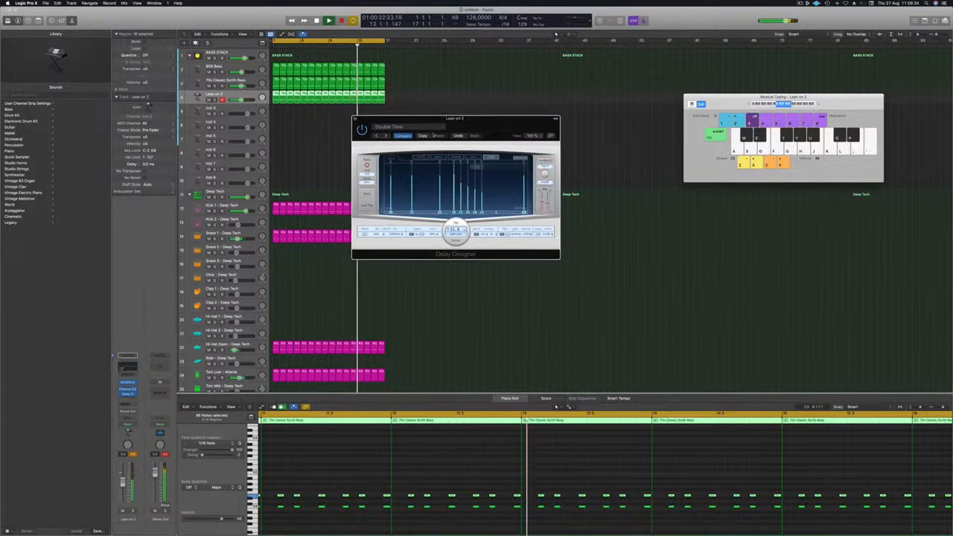
{"action": "left_click", "coordinate": [382, 136]}
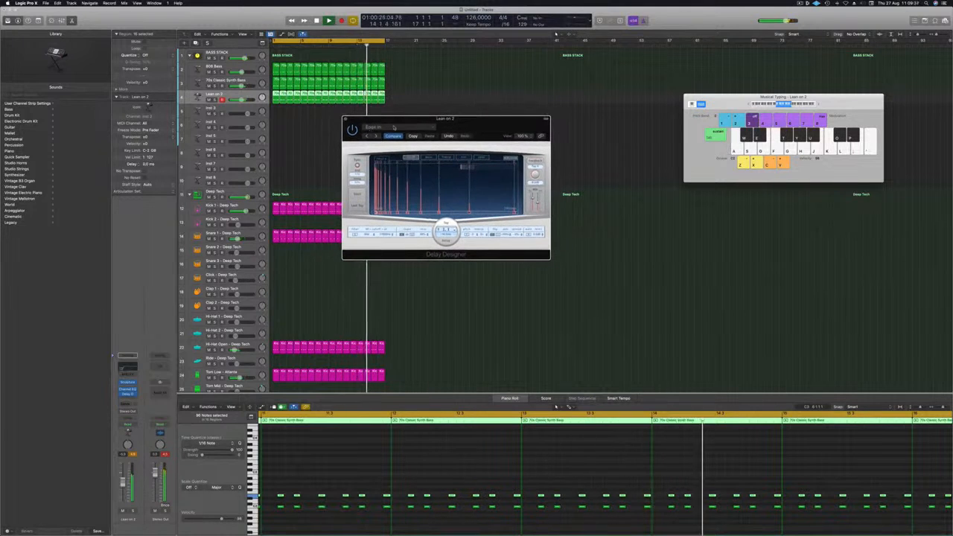
Load Delay Designer's simple filtered preset 1/8 Dotted Filter Pan, lower its wet mix, close its window, and restart playback from the beginning.
{"action": "left_click", "coordinate": [393, 128]}
{"action": "mouse_move", "coordinate": [422, 255]}
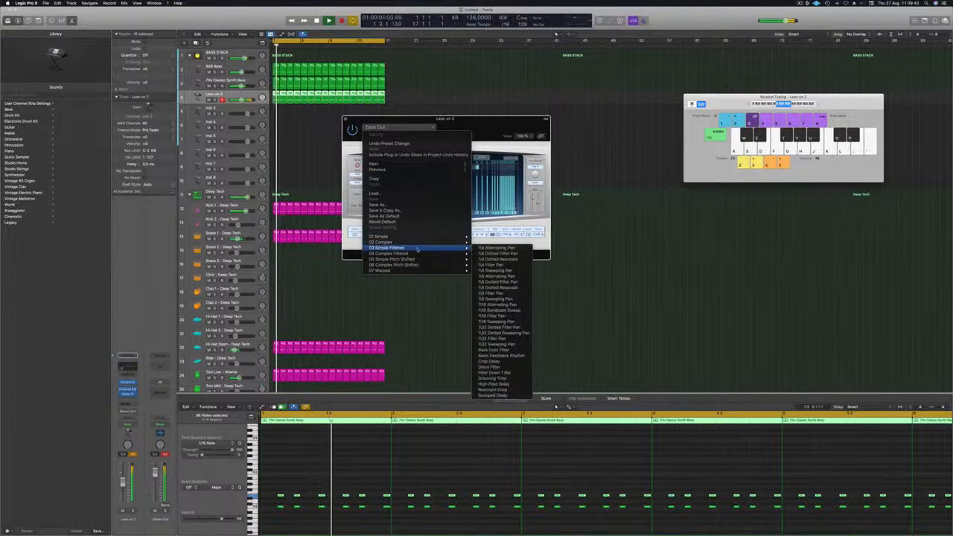
{"action": "left_click", "coordinate": [495, 282]}
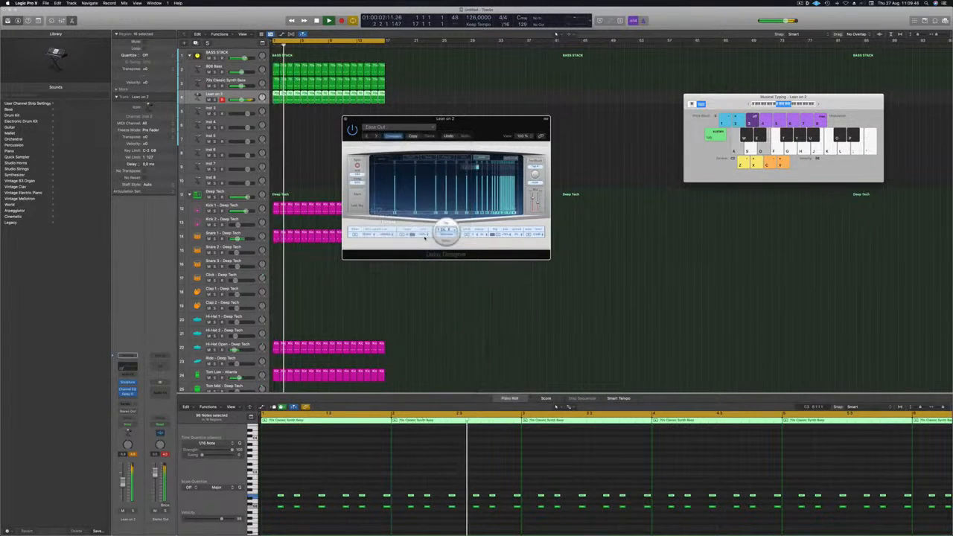
{"action": "left_click_drag", "start_coordinate": [469, 122], "coordinate": [483, 129]}
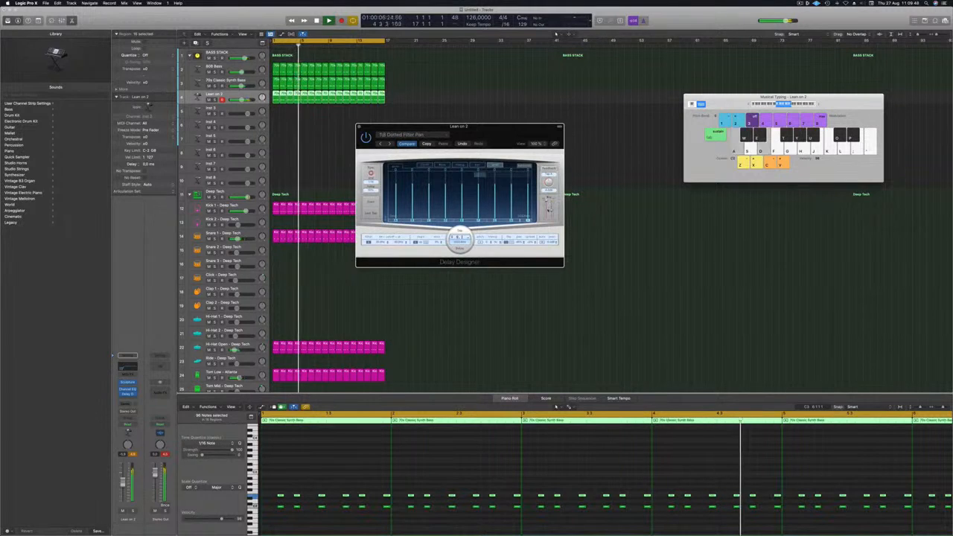
{"action": "left_click_drag", "start_coordinate": [551, 209], "coordinate": [552, 213]}
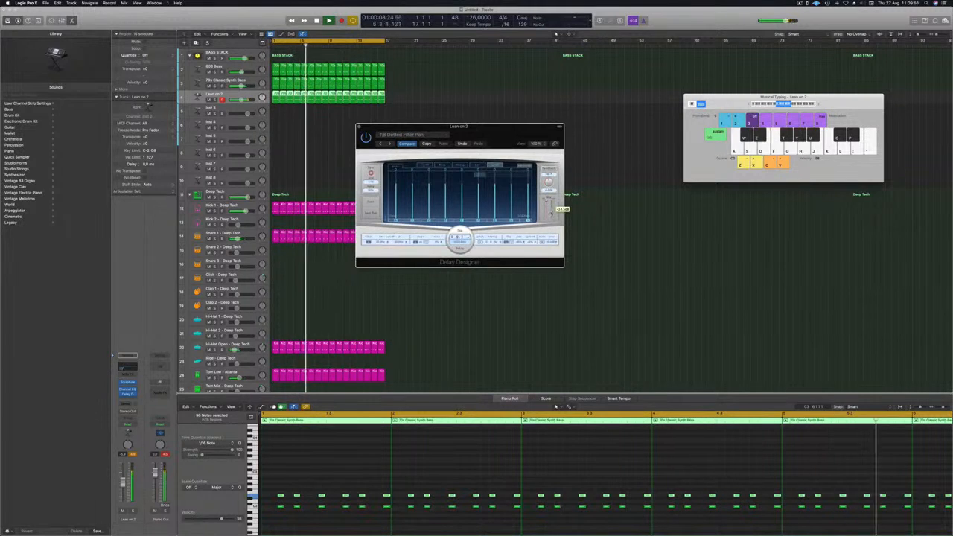
{"action": "left_click_drag", "start_coordinate": [468, 131], "coordinate": [470, 133]}
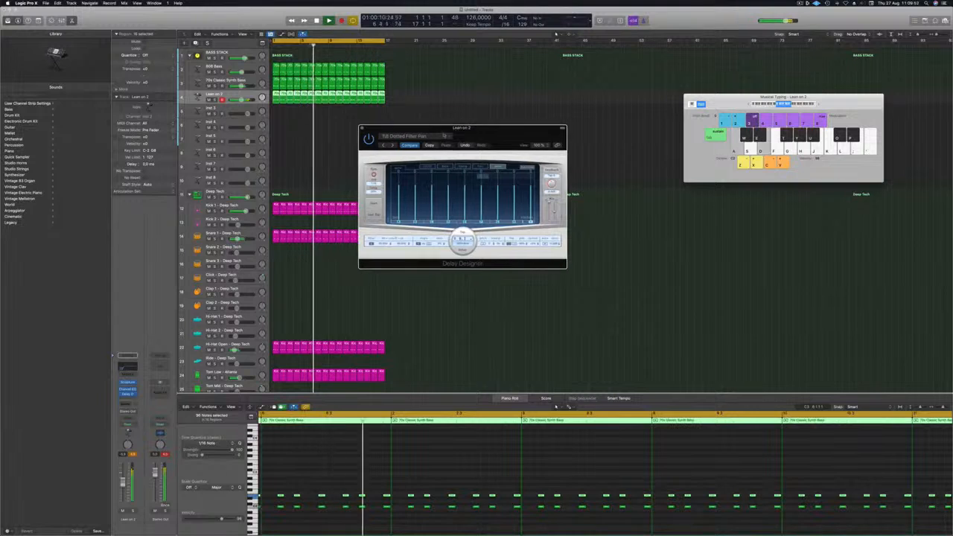
{"action": "left_click", "coordinate": [362, 128]}
{"action": "key", "text": "Return"}
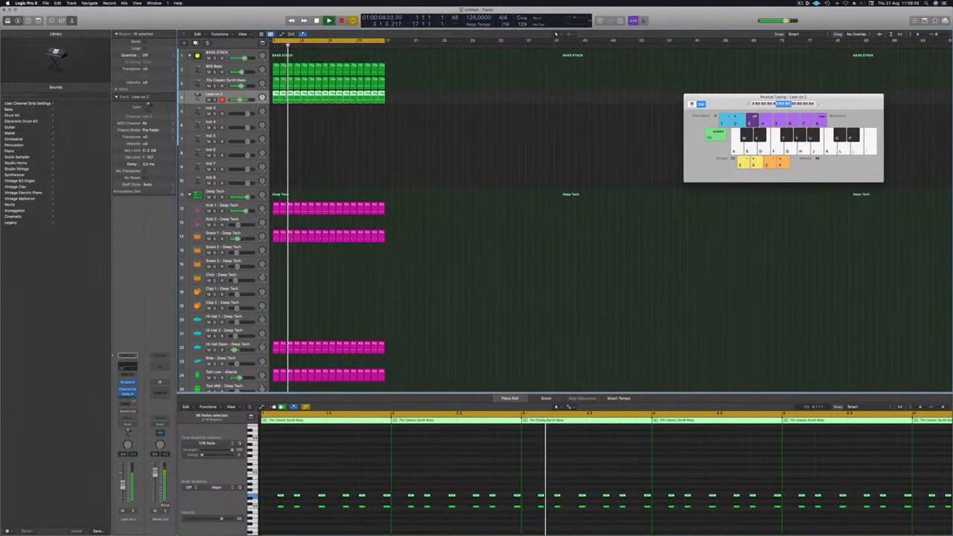
Insert a stereo Compressor on Lean on 2 and move it ahead of the Channel EQ.
{"action": "left_click", "coordinate": [128, 394]}
{"action": "mouse_move", "coordinate": [133, 421]}
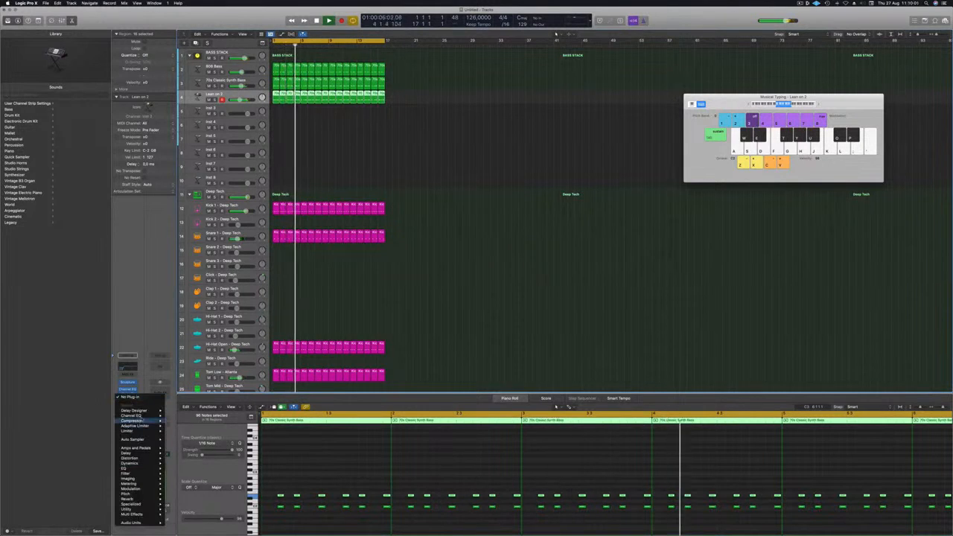
{"action": "left_click", "coordinate": [179, 421]}
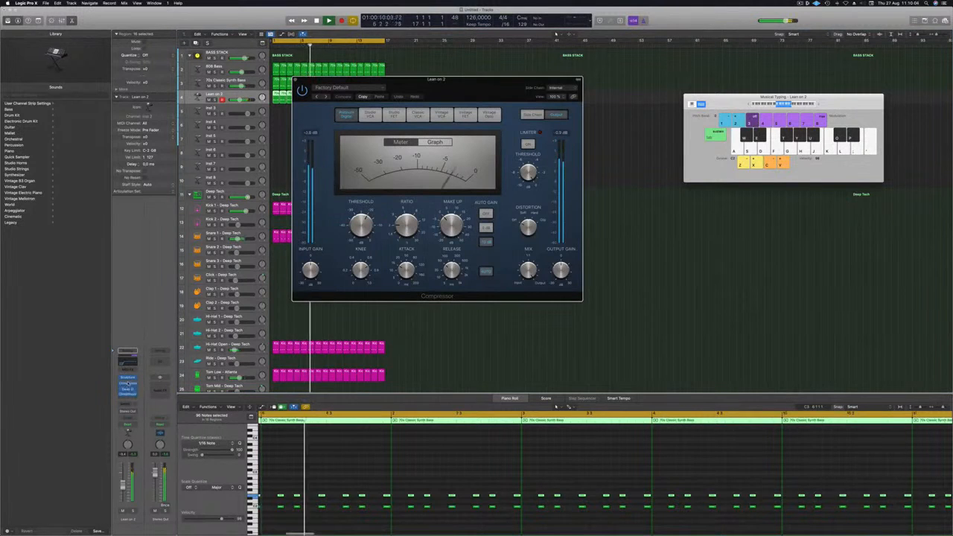
{"action": "left_click_drag", "start_coordinate": [128, 384], "coordinate": [130, 385]}
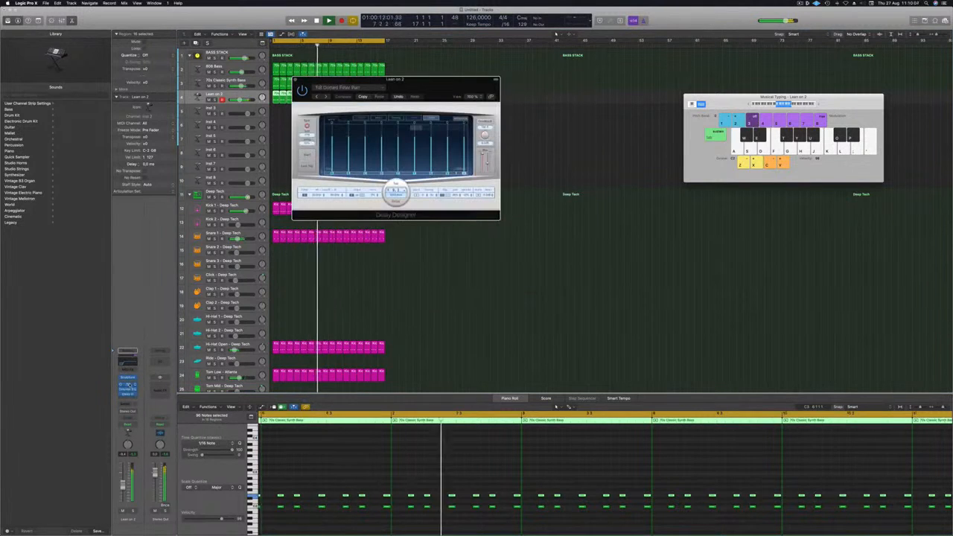
Adjust the release of Lean on 2's first Compressor during playback and lower the channel's volume slightly.
{"action": "left_click", "coordinate": [129, 385]}
{"action": "left_click_drag", "start_coordinate": [474, 96], "coordinate": [486, 96]}
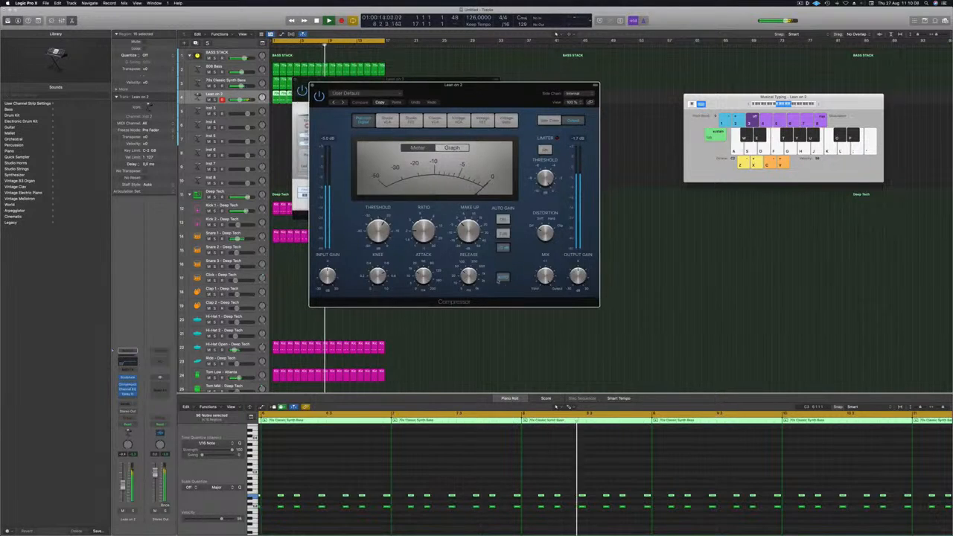
{"action": "left_click_drag", "start_coordinate": [468, 277], "coordinate": [468, 296]}
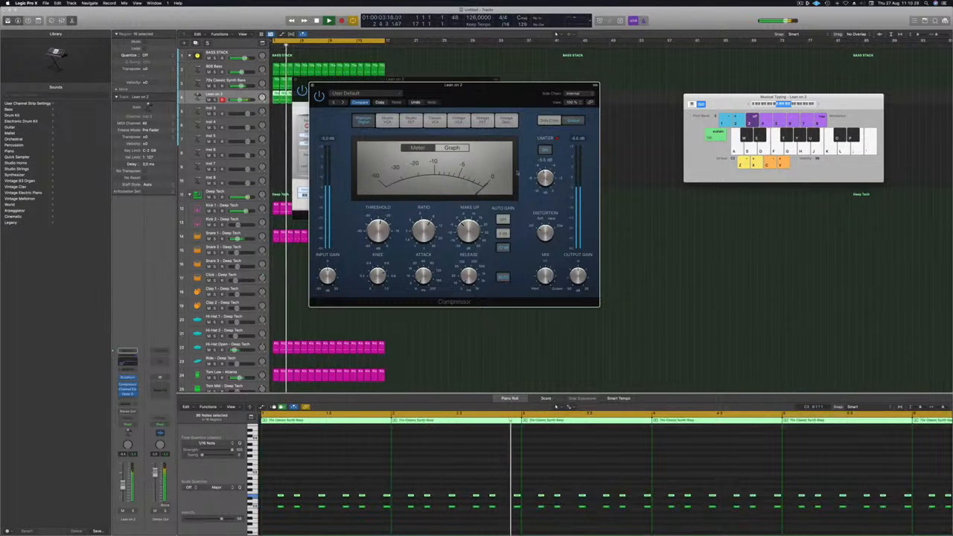
{"action": "left_click_drag", "start_coordinate": [498, 85], "coordinate": [538, 88]}
{"action": "key", "text": "space"}
{"action": "left_click_drag", "start_coordinate": [123, 485], "coordinate": [123, 488]}
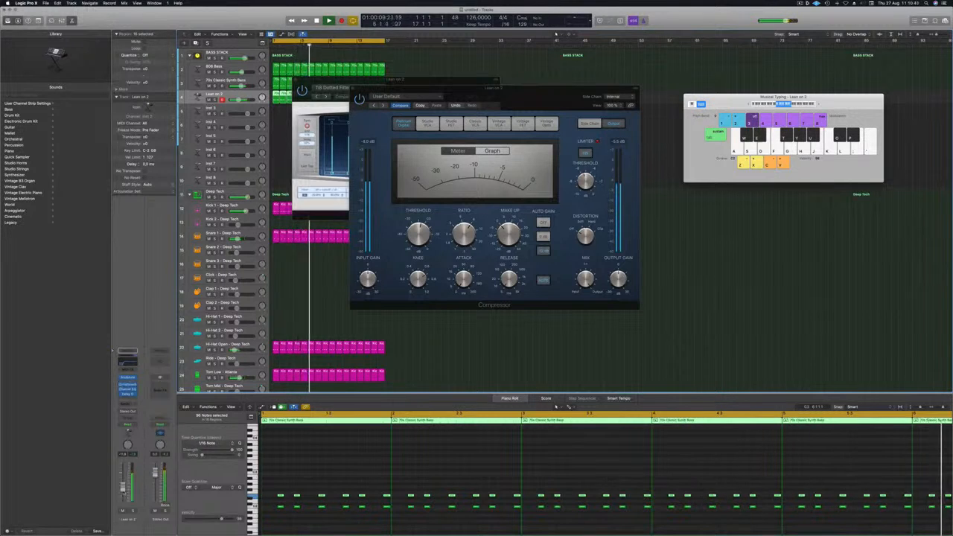
Insert a second Compressor after Delay Designer on Lean on 2 and set its side chain source to Inst 9.
{"action": "left_click", "coordinate": [127, 394]}
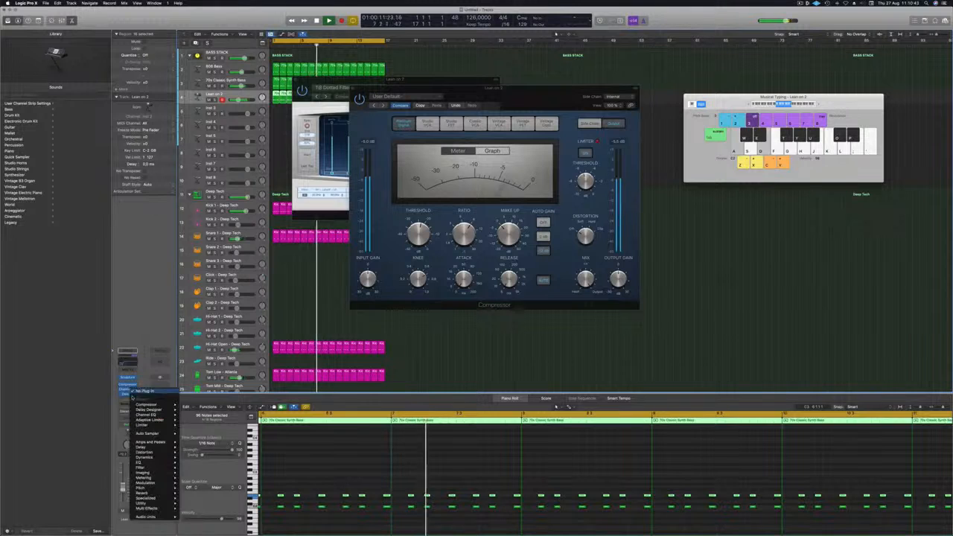
{"action": "mouse_move", "coordinate": [149, 404]}
{"action": "left_click", "coordinate": [192, 404]}
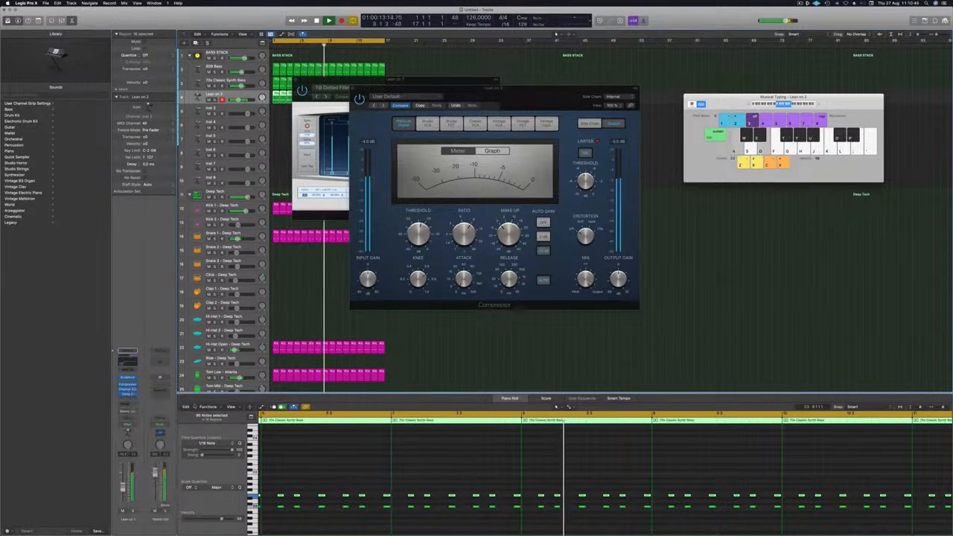
{"action": "left_click", "coordinate": [587, 100]}
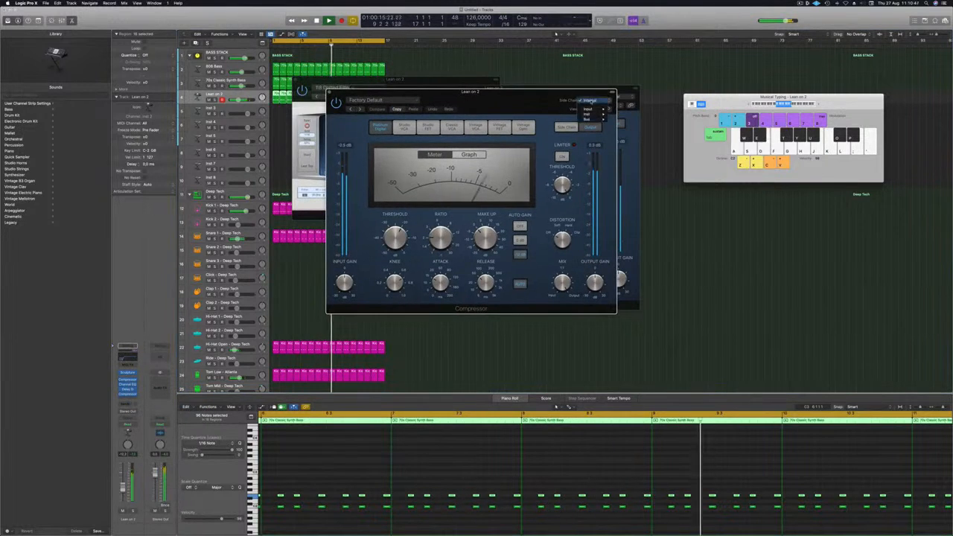
{"action": "mouse_move", "coordinate": [603, 114]}
{"action": "left_click", "coordinate": [633, 150]}
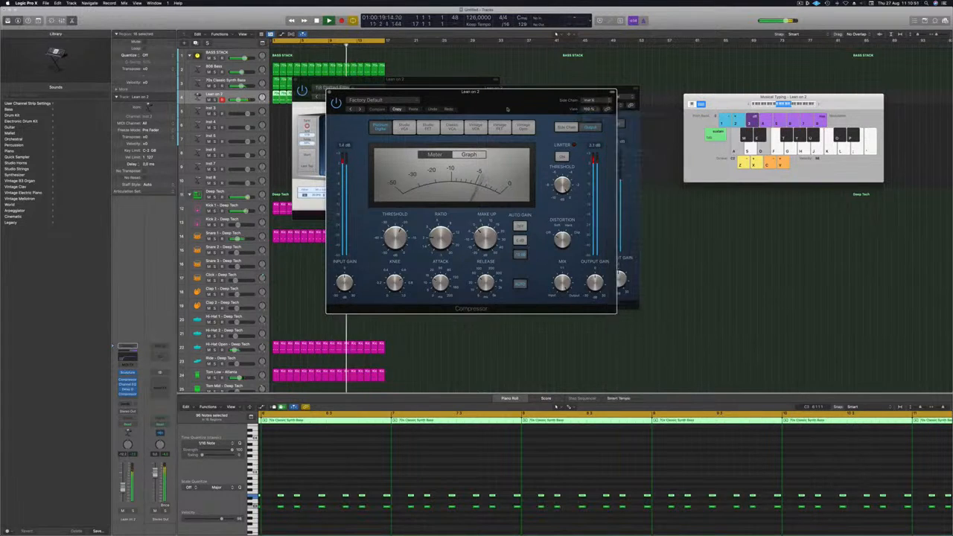
{"action": "left_click_drag", "start_coordinate": [509, 92], "coordinate": [538, 88]}
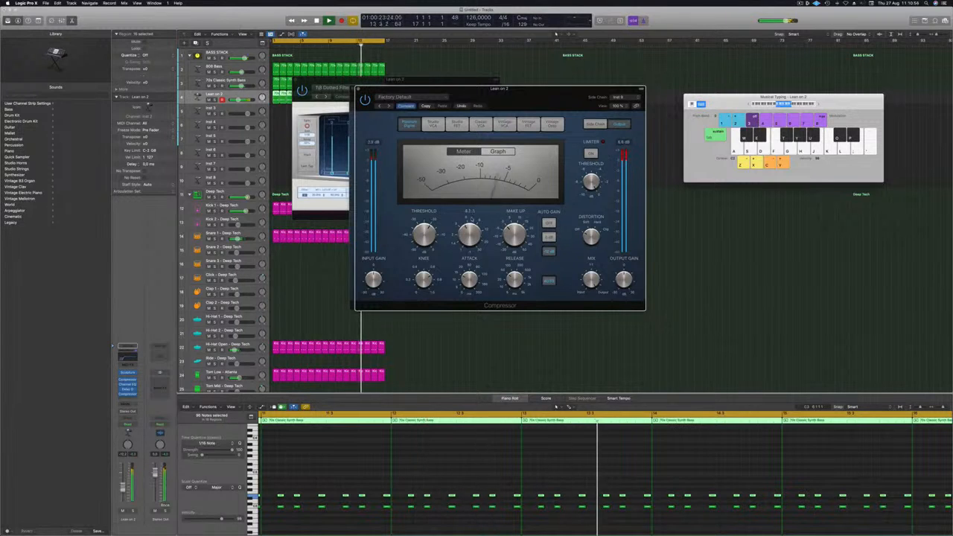
Compare circuit types on the sidechained Compressor, choose Vintage Opto, and check Lean on 2 briefly in solo.
{"action": "left_click", "coordinate": [505, 124]}
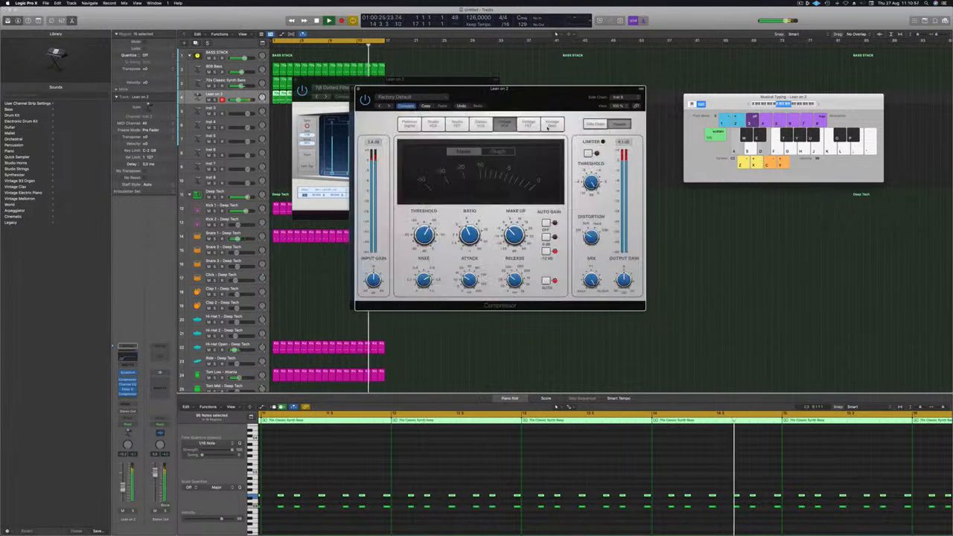
{"action": "left_click", "coordinate": [549, 127]}
{"action": "left_click", "coordinate": [529, 125]}
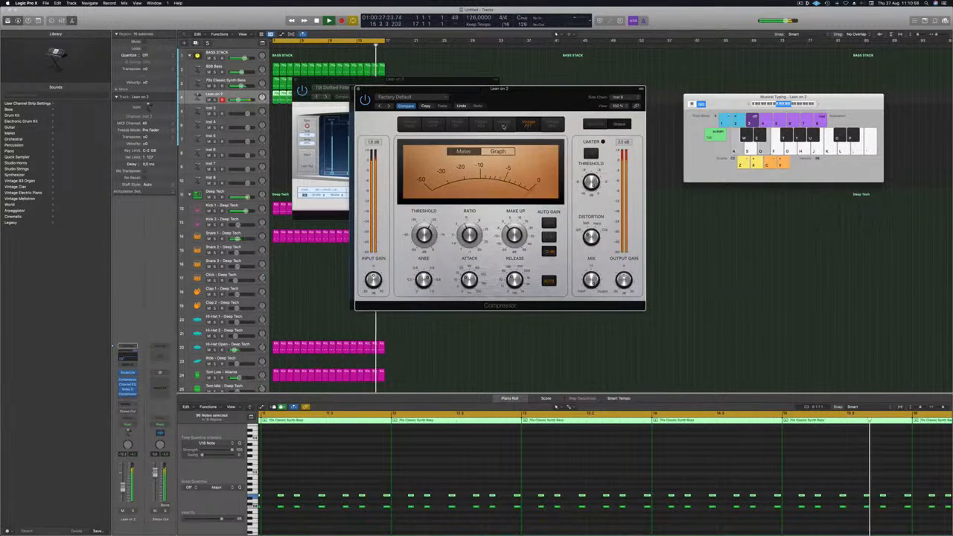
{"action": "left_click", "coordinate": [458, 127]}
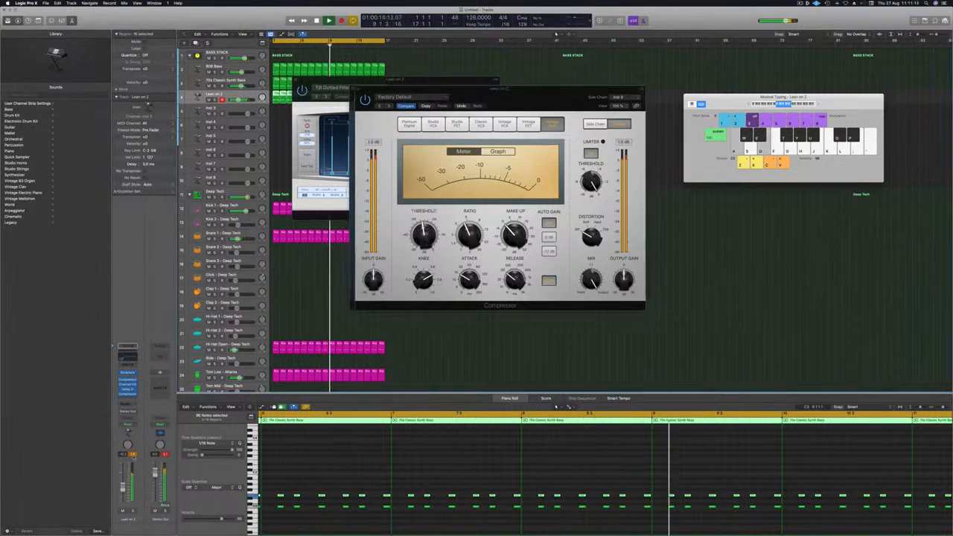
{"action": "key", "text": "s"}
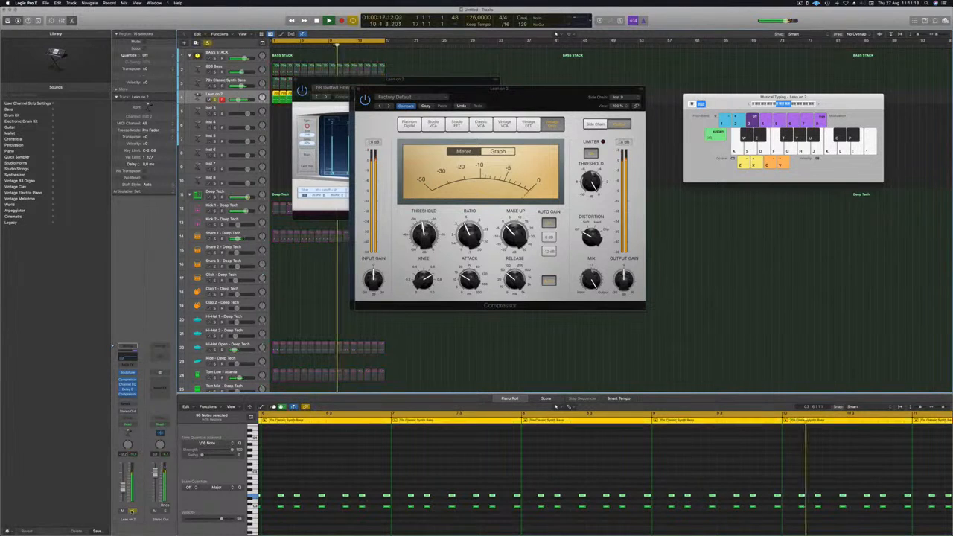
{"action": "key", "text": "s"}
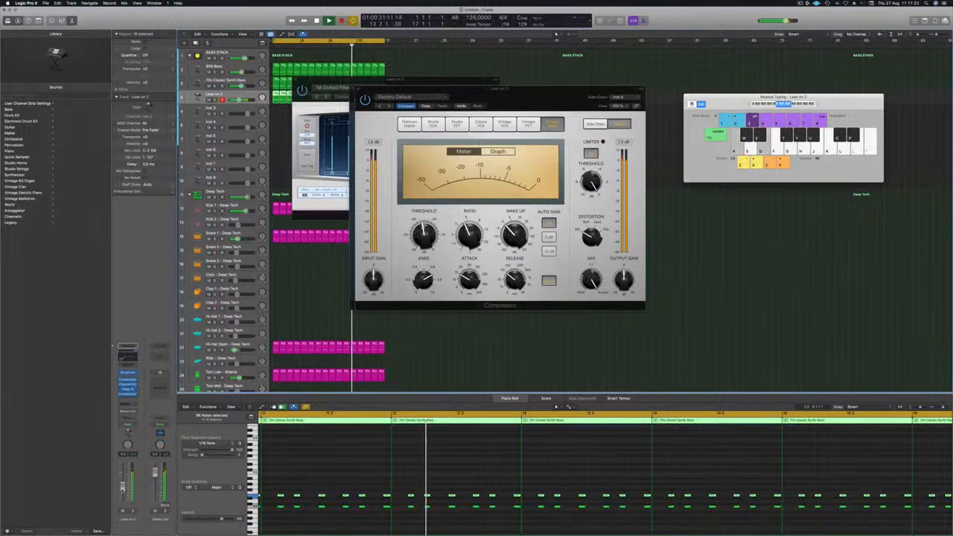
Add a high cut at 1910 Hz with a 48 dB/Oct slope to Lean on 2's Channel EQ and close its window.
{"action": "left_click", "coordinate": [130, 357]}
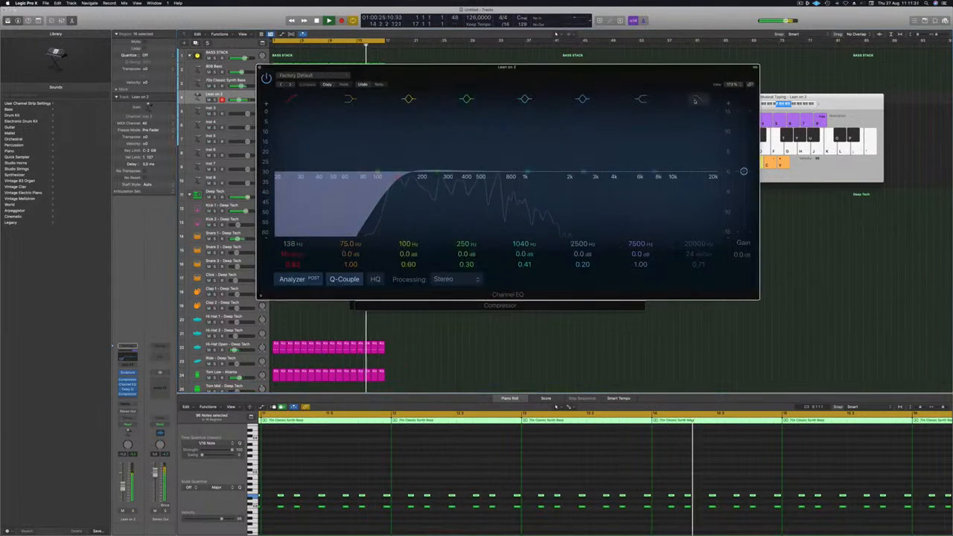
{"action": "left_click", "coordinate": [697, 99]}
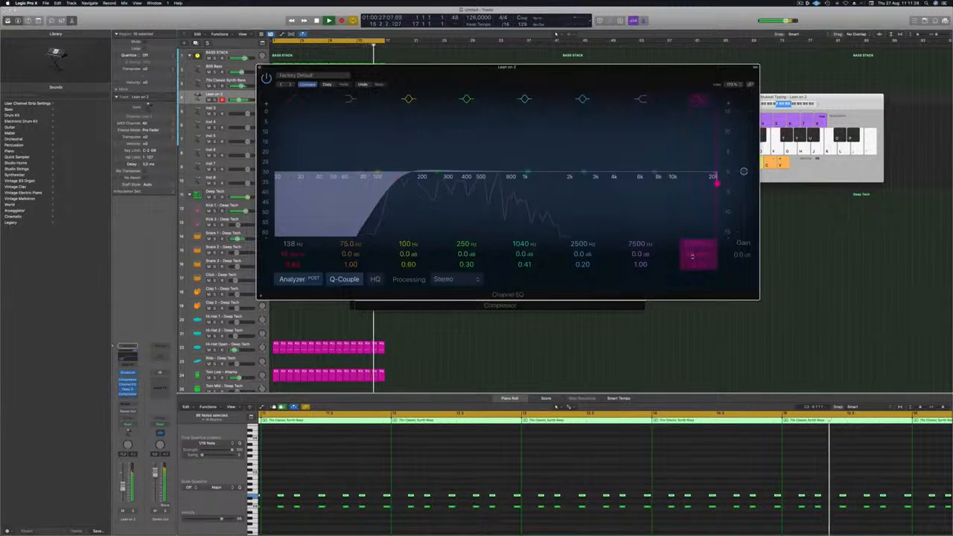
{"action": "left_click_drag", "start_coordinate": [697, 242], "coordinate": [697, 297]}
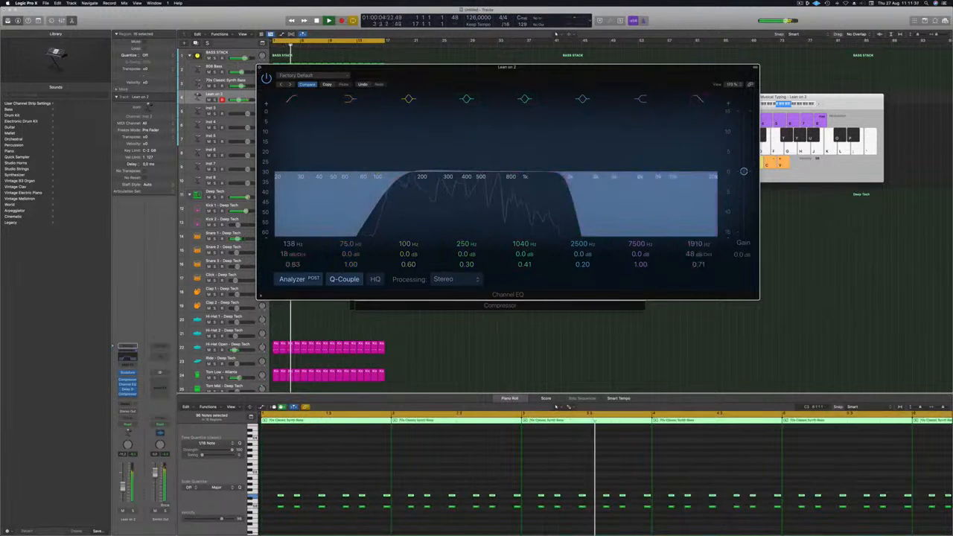
{"action": "left_click", "coordinate": [260, 67]}
Close both Compressor windows for Lean on 2 and move the Delay Designer window clear of the tracks.
{"action": "left_click_drag", "start_coordinate": [555, 94], "coordinate": [613, 88]}
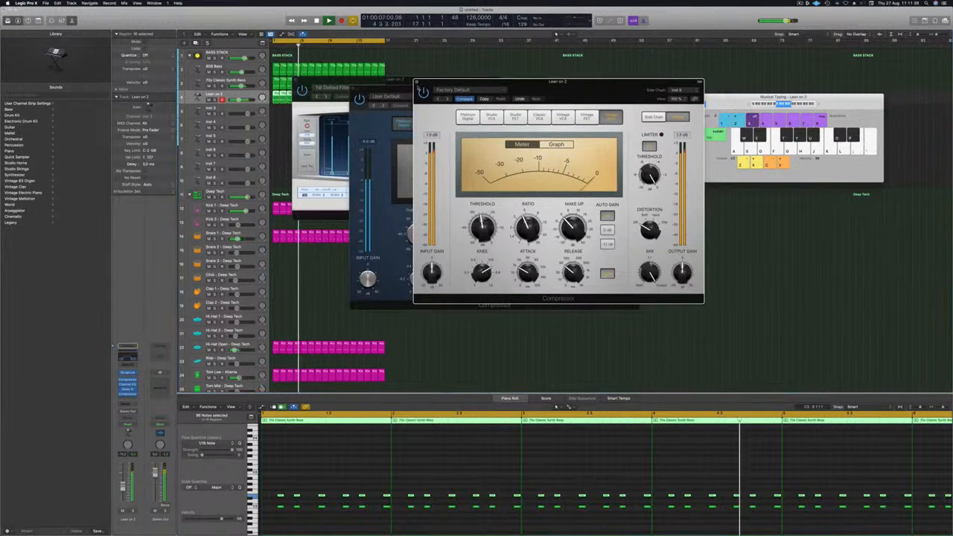
{"action": "left_click", "coordinate": [415, 82]}
{"action": "left_click_drag", "start_coordinate": [392, 88], "coordinate": [473, 78]}
{"action": "left_click", "coordinate": [382, 85]}
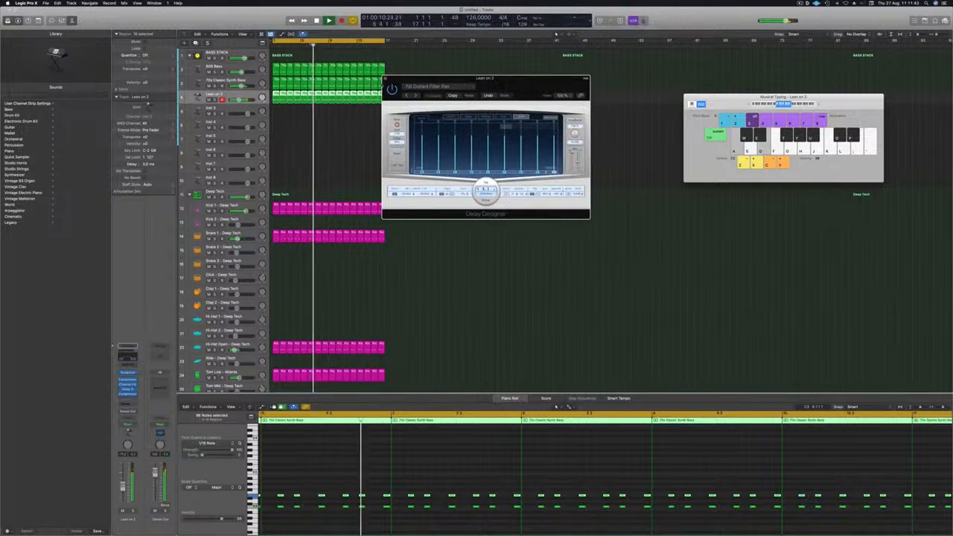
Close the Delay Designer window, collapse the Deep Tech stack, and expand and select the Found Sound drum kit stack.
{"action": "left_click", "coordinate": [385, 79]}
{"action": "scroll", "coordinate": [395, 246], "scroll_direction": "down", "scroll_amount": 1}
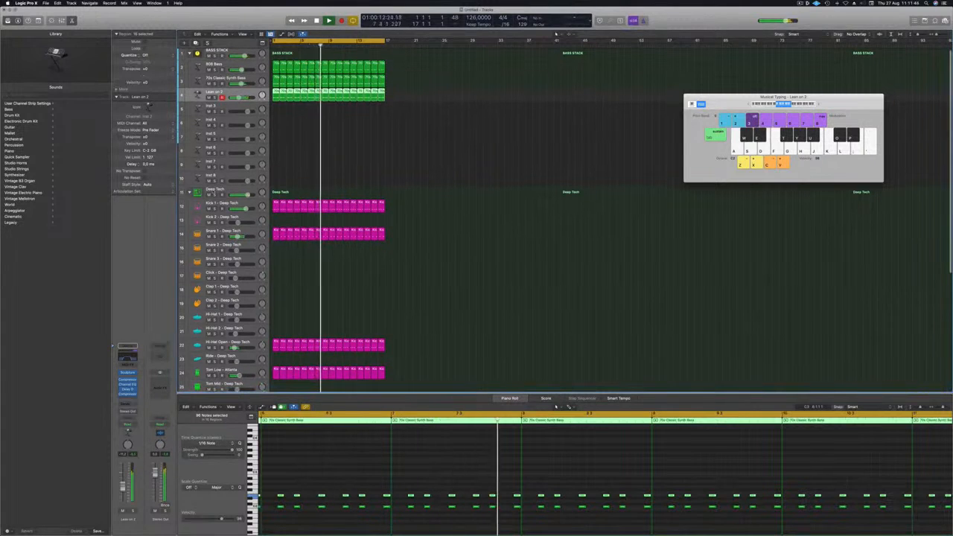
{"action": "left_click", "coordinate": [190, 193]}
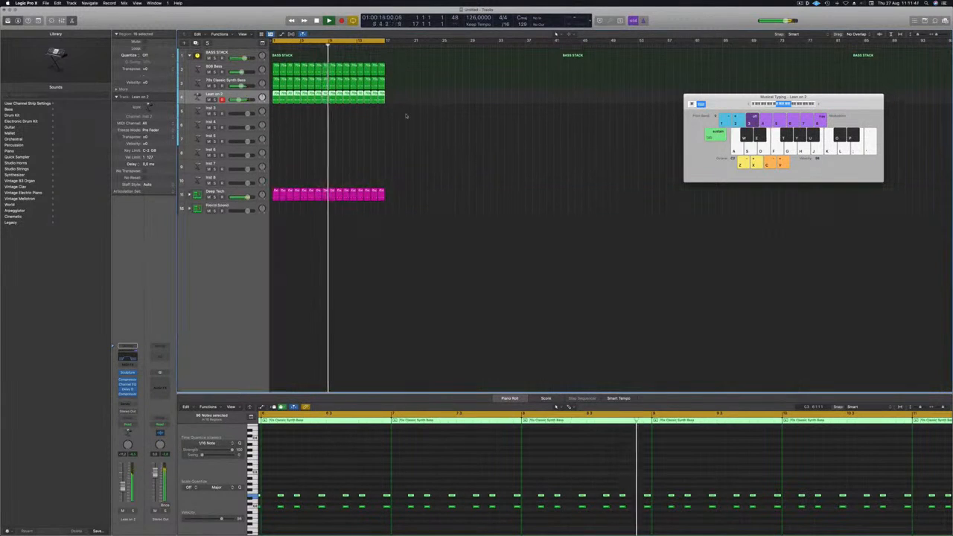
{"action": "left_click", "coordinate": [226, 206]}
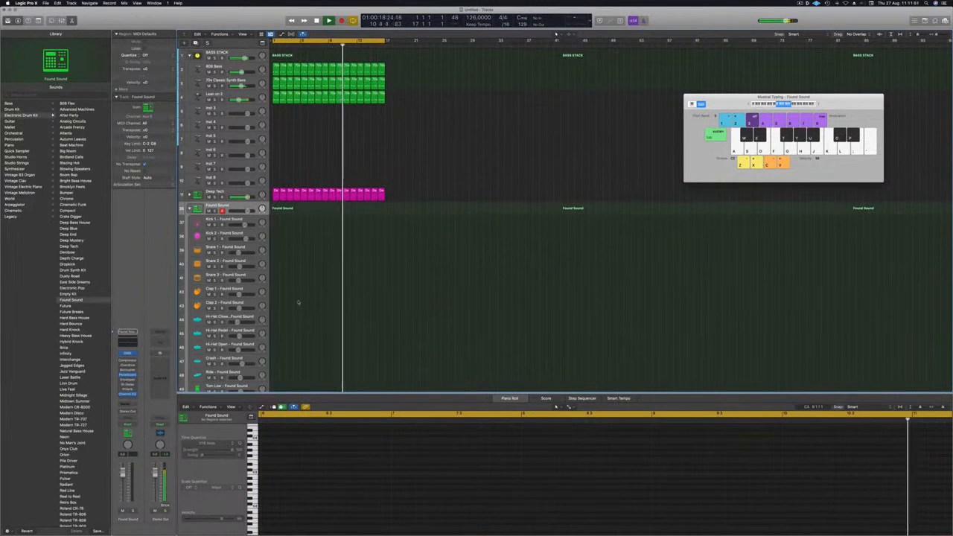
Copy the first Lean on 2 region to bar 1 of Tom Low - Found Sound and audition that track.
{"action": "scroll", "coordinate": [298, 302], "scroll_direction": "down", "scroll_amount": 3}
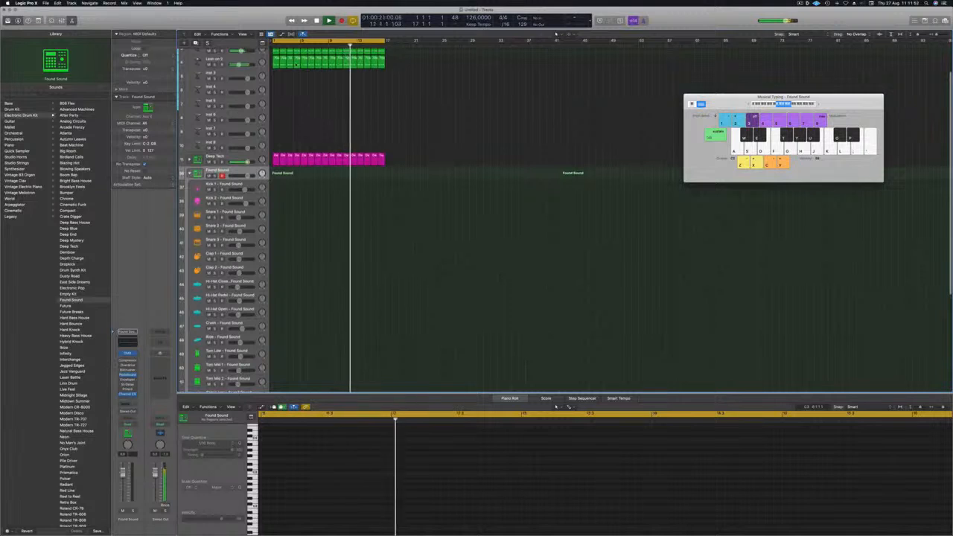
{"action": "left_click", "coordinate": [276, 62]}
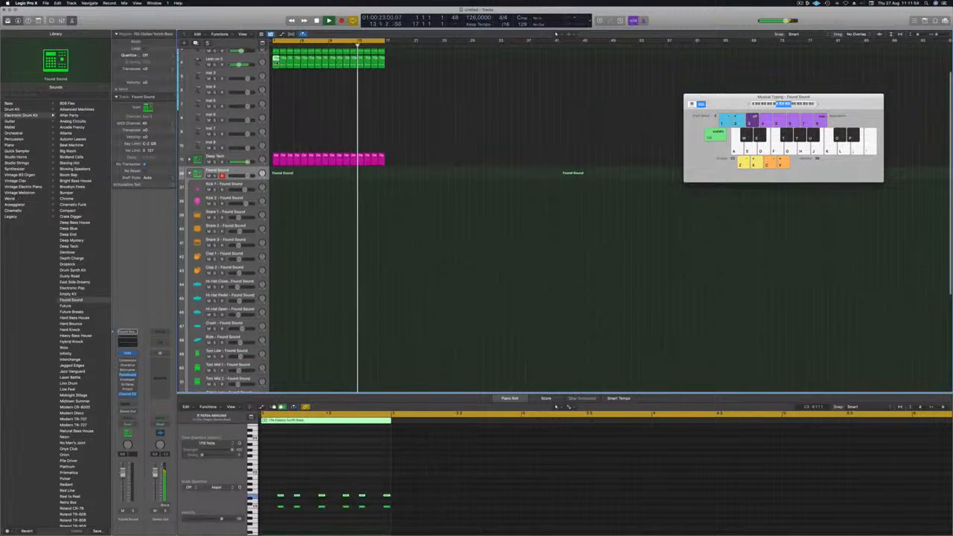
{"action": "left_click_drag", "start_coordinate": [276, 62], "coordinate": [275, 354]}
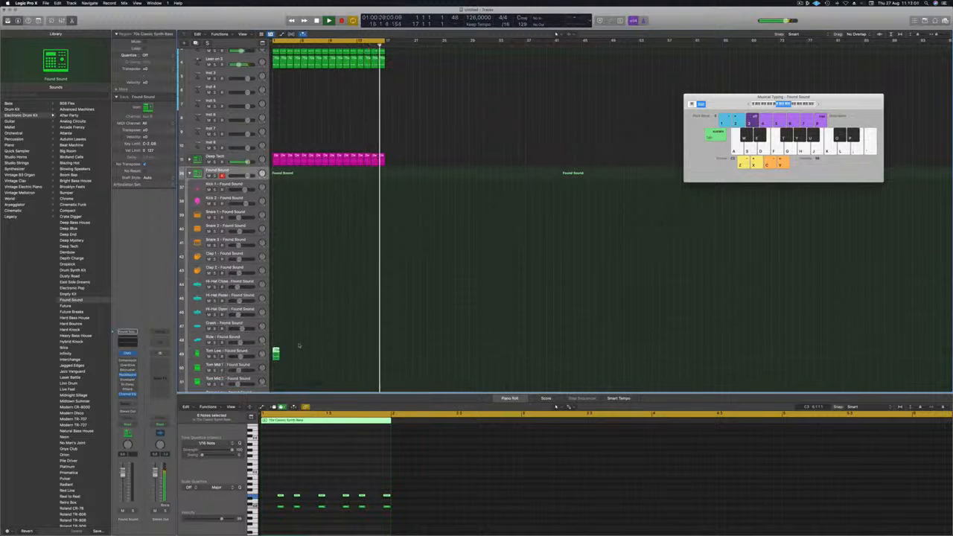
{"action": "left_click", "coordinate": [248, 354]}
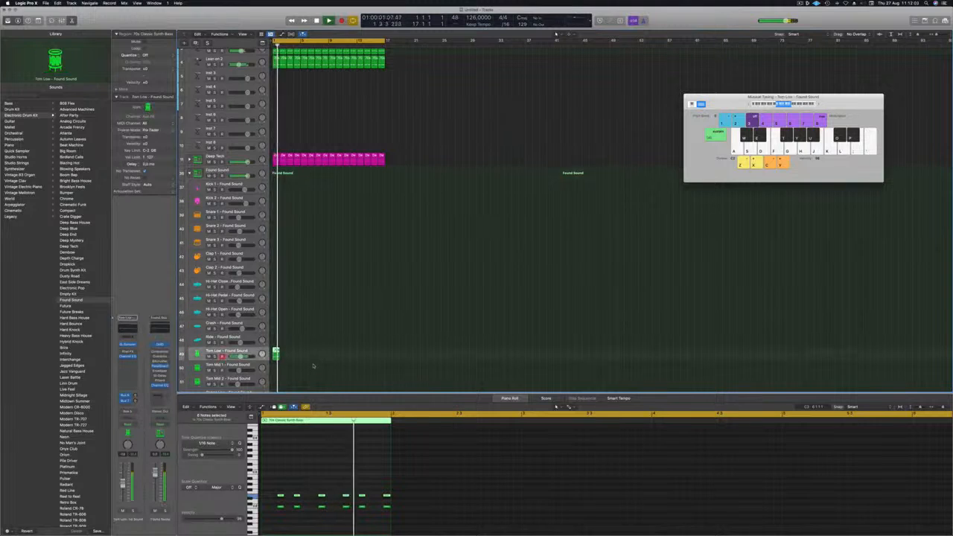
{"action": "key", "text": "a"}
{"action": "key", "text": "space"}
{"action": "scroll", "coordinate": [315, 349], "scroll_direction": "up", "scroll_amount": 3}
{"action": "scroll", "coordinate": [315, 348], "scroll_direction": "up", "scroll_amount": 3}
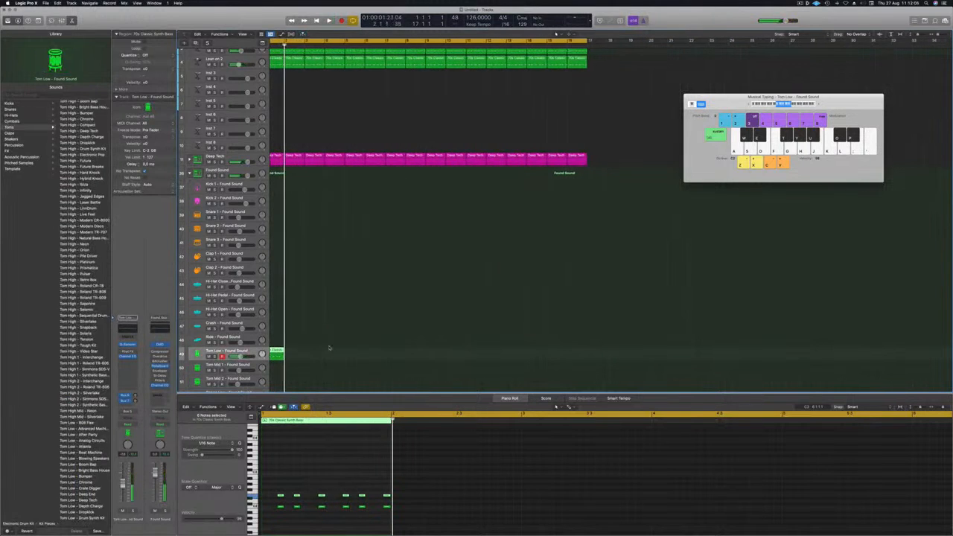
{"action": "key", "text": "space"}
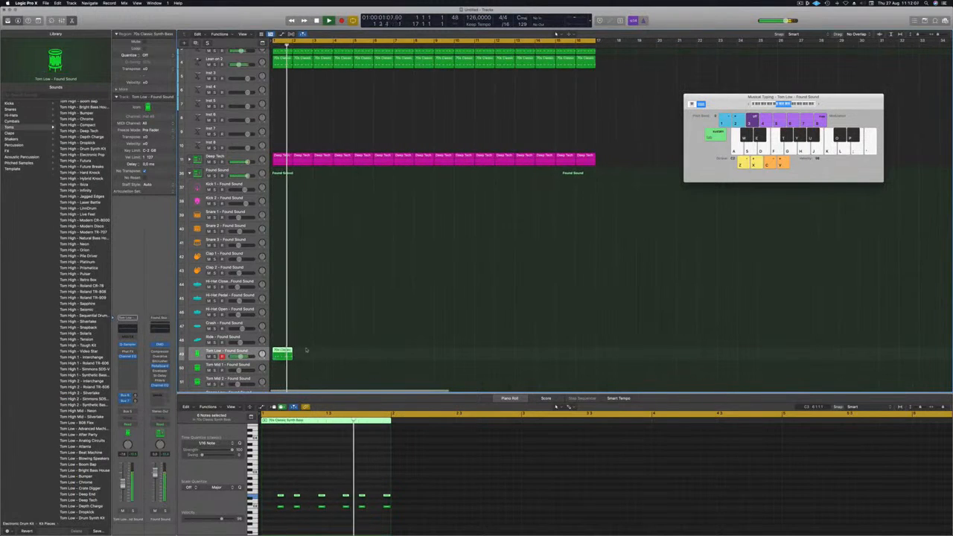
Transfer the Tom Low region to Tom Mid 1 - Found Sound and delete its upper row of notes.
{"action": "left_click_drag", "start_coordinate": [283, 354], "coordinate": [282, 369]}
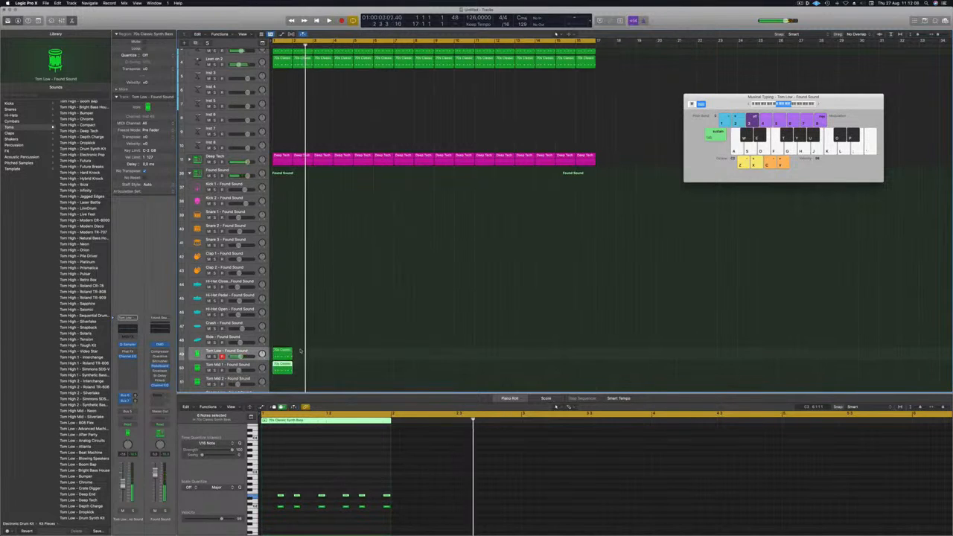
{"action": "key", "text": "Delete"}
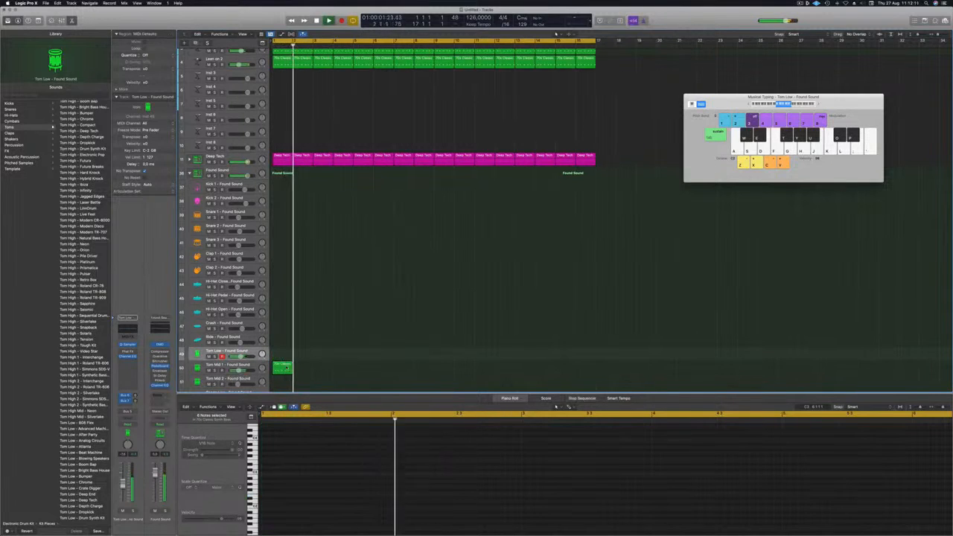
{"action": "left_click", "coordinate": [283, 367]}
{"action": "left_click_drag", "start_coordinate": [269, 488], "coordinate": [387, 498]}
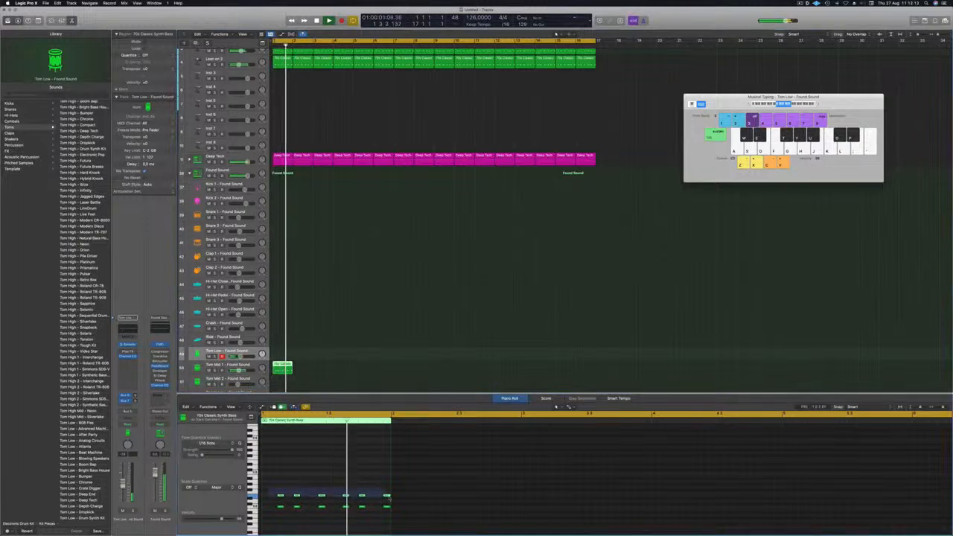
{"action": "key", "text": "Delete"}
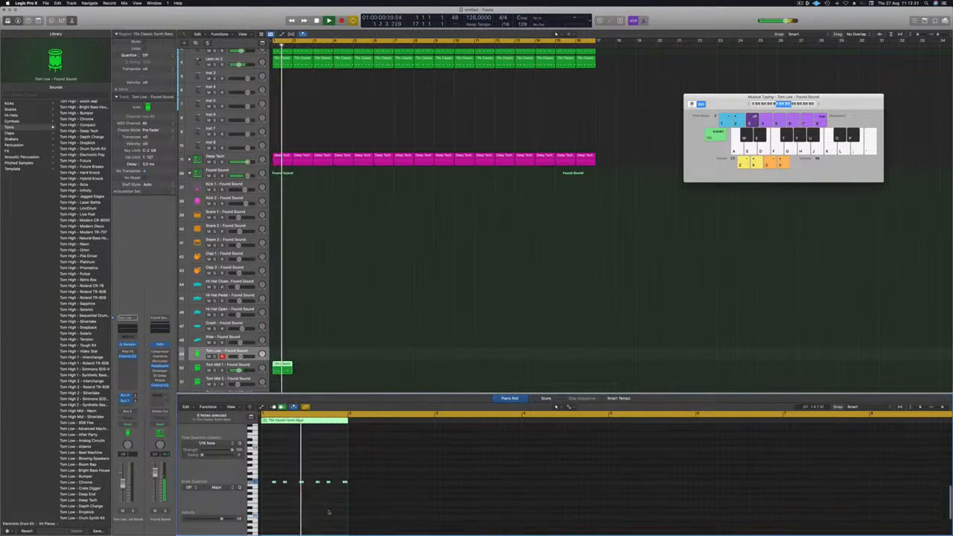
Move the region to Conga Low - Found Sound and shift its remaining row of notes to another pitch while auditioning.
{"action": "left_click_drag", "start_coordinate": [344, 486], "coordinate": [345, 488]}
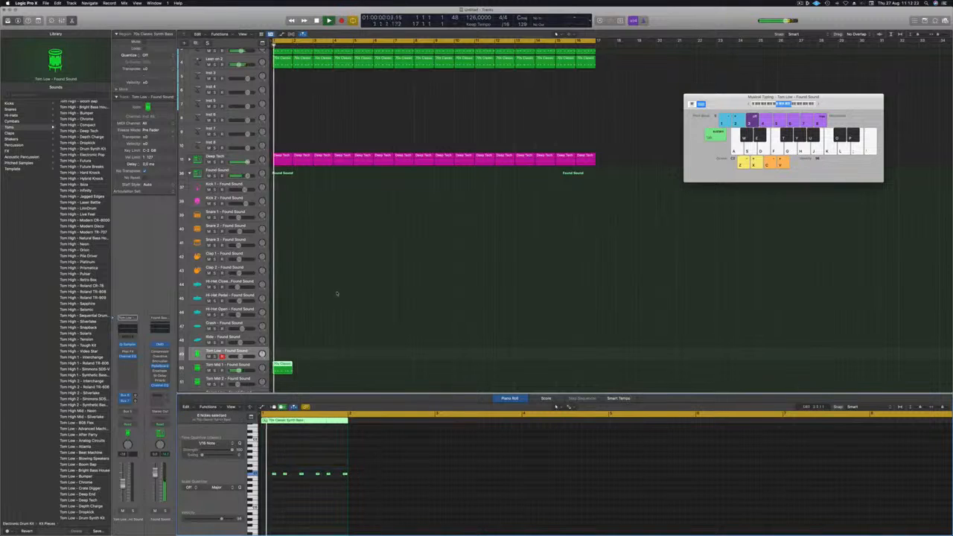
{"action": "scroll", "coordinate": [313, 314], "scroll_direction": "down", "scroll_amount": 3}
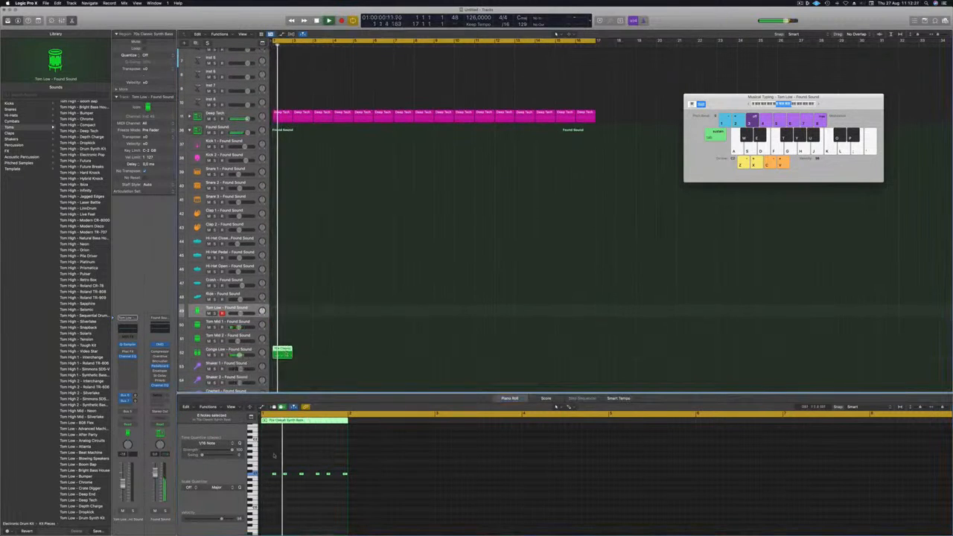
{"action": "left_click_drag", "start_coordinate": [267, 468], "coordinate": [344, 484]}
{"action": "key", "text": "space"}
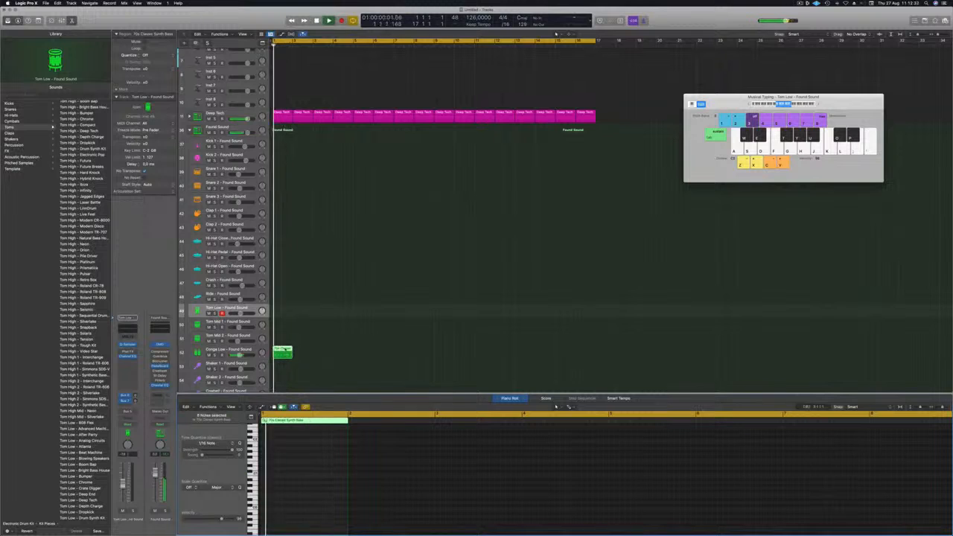
Repeat the one-bar Conga Low region across all 16 bars and play the arrangement from the start.
{"action": "left_click_drag", "start_coordinate": [284, 350], "coordinate": [443, 359]}
{"action": "key", "text": "Return"}
{"action": "left_click", "coordinate": [317, 376]}
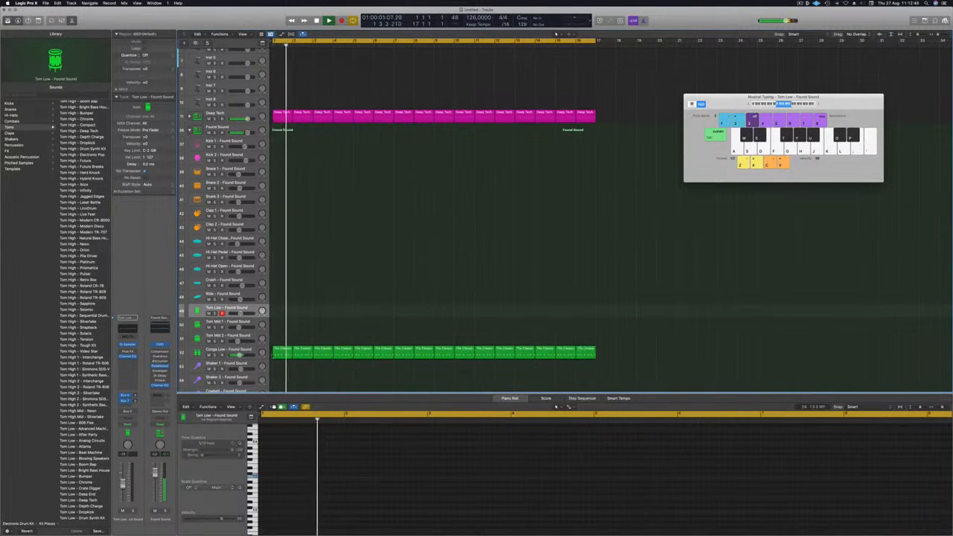
Transpose the notes of all Conga Low regions up an octave and listen again from bar 1.
{"action": "left_click", "coordinate": [250, 350]}
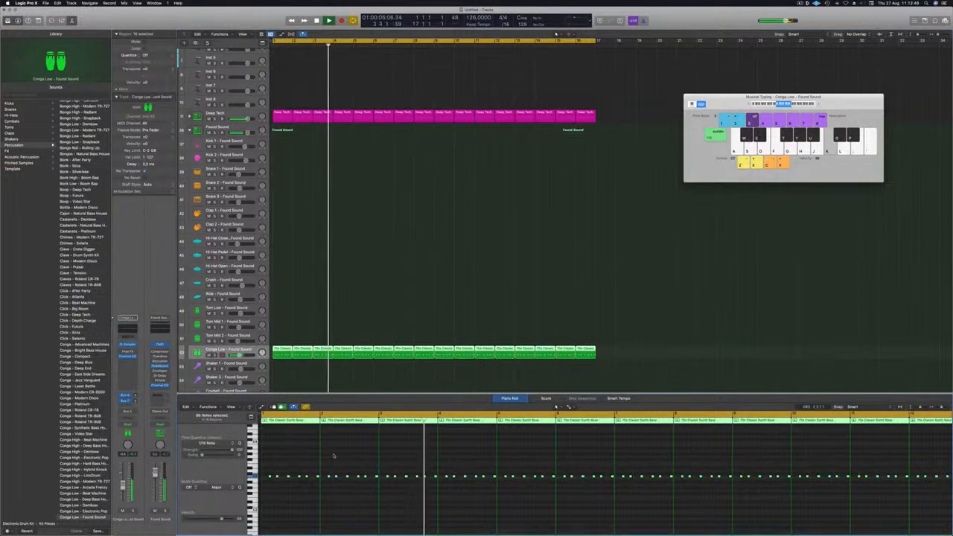
{"action": "key", "text": "alt+shift+Up"}
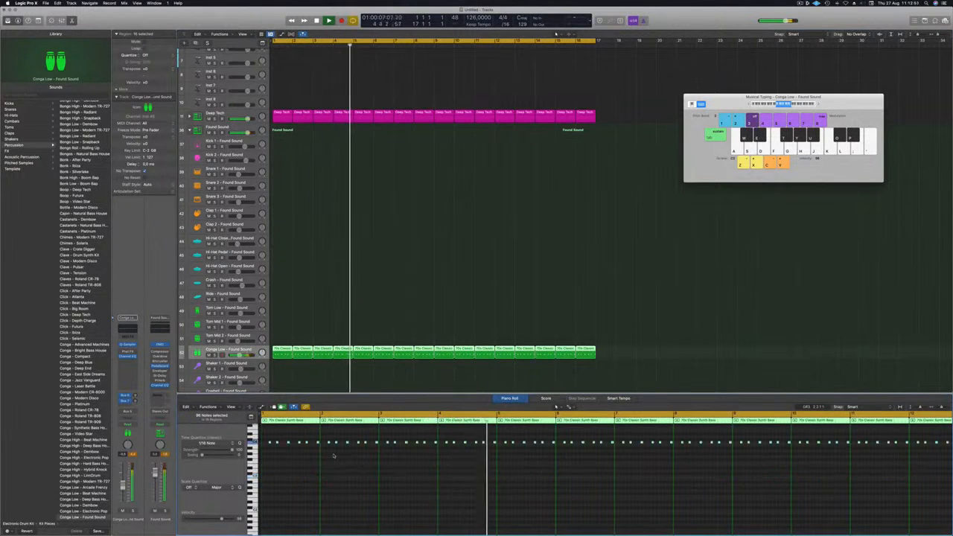
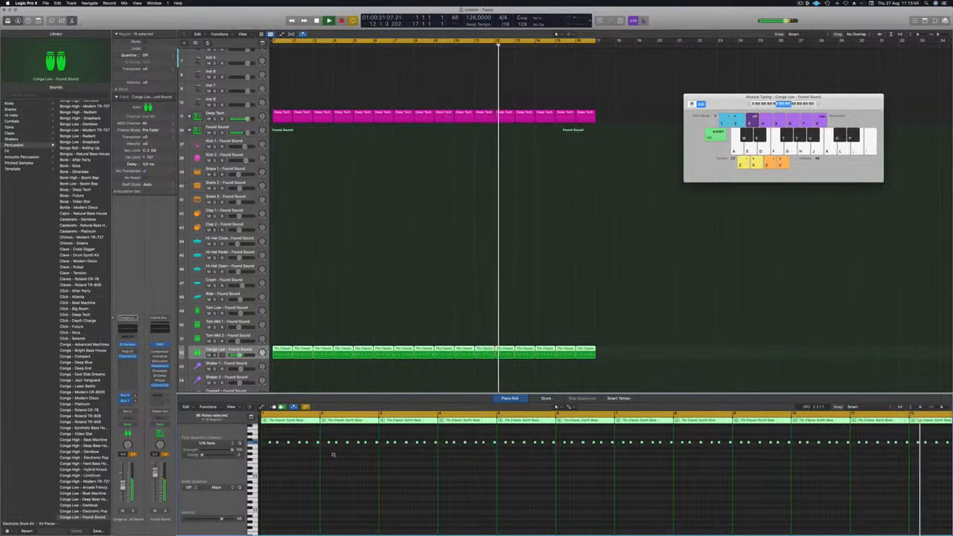
{"action": "key", "text": "Return"}
Replace the Conga Low kit piece with the Perc - 808 Flex sound from the Percussion category of the Library.
{"action": "left_click", "coordinate": [232, 352]}
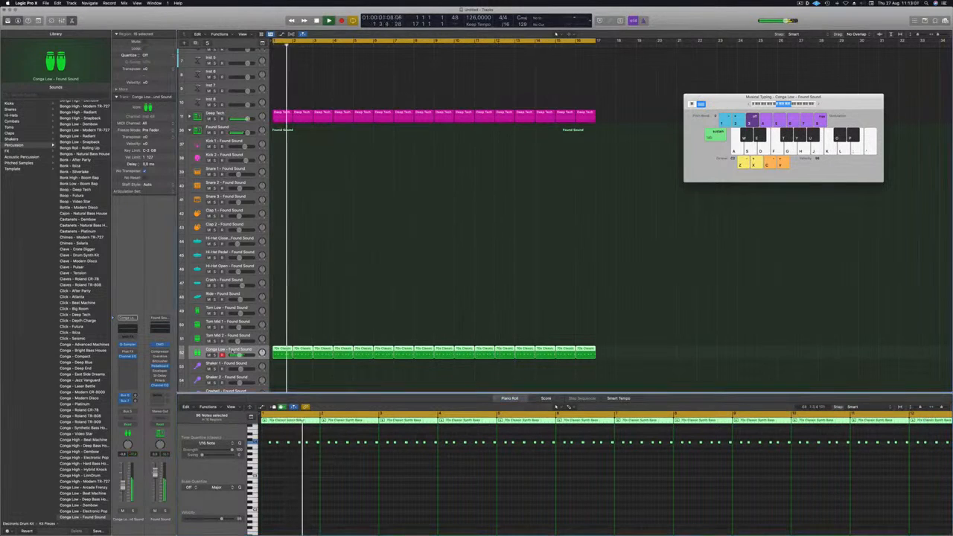
{"action": "scroll", "coordinate": [69, 367], "scroll_direction": "down", "scroll_amount": 5}
{"action": "scroll", "coordinate": [69, 370], "scroll_direction": "down", "scroll_amount": 15}
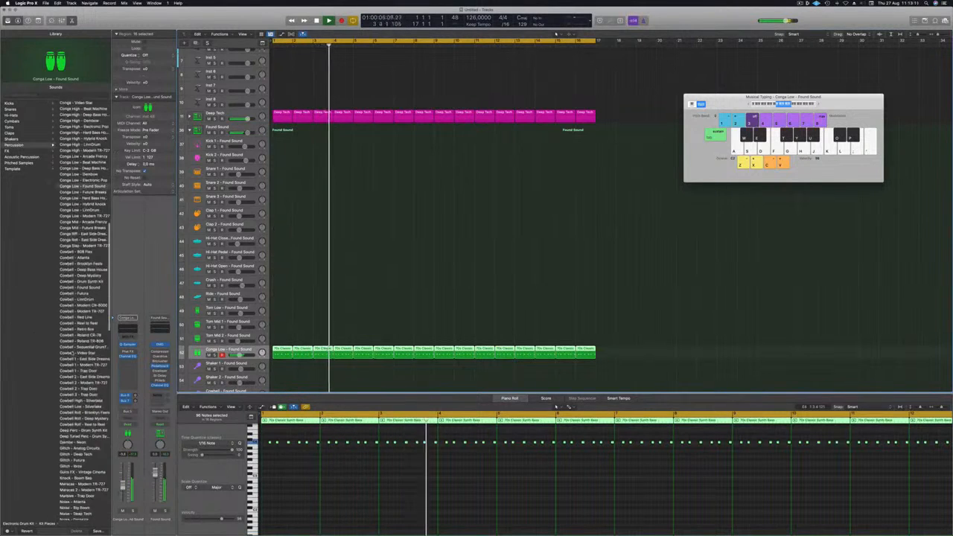
{"action": "scroll", "coordinate": [75, 350], "scroll_direction": "down", "scroll_amount": 12}
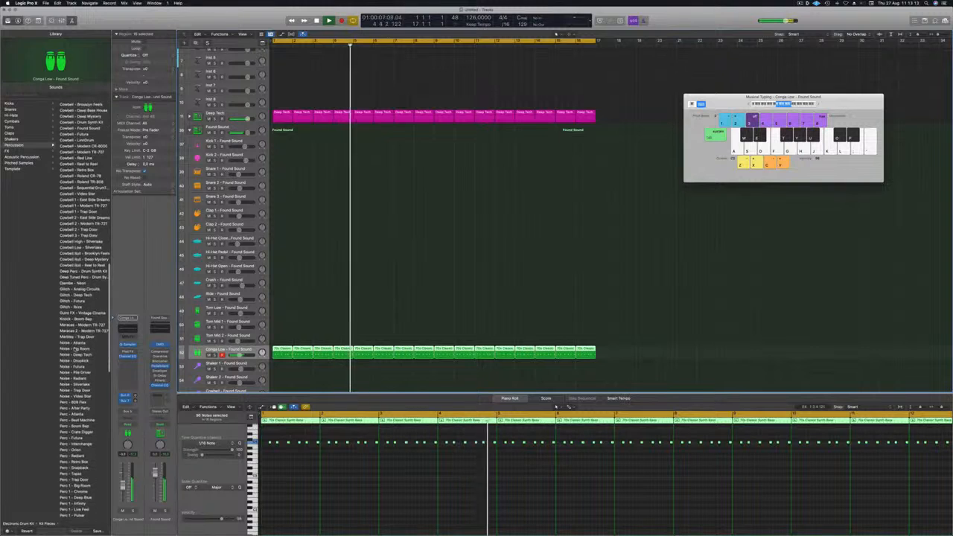
{"action": "scroll", "coordinate": [75, 350], "scroll_direction": "down", "scroll_amount": 9}
{"action": "left_click", "coordinate": [75, 271]}
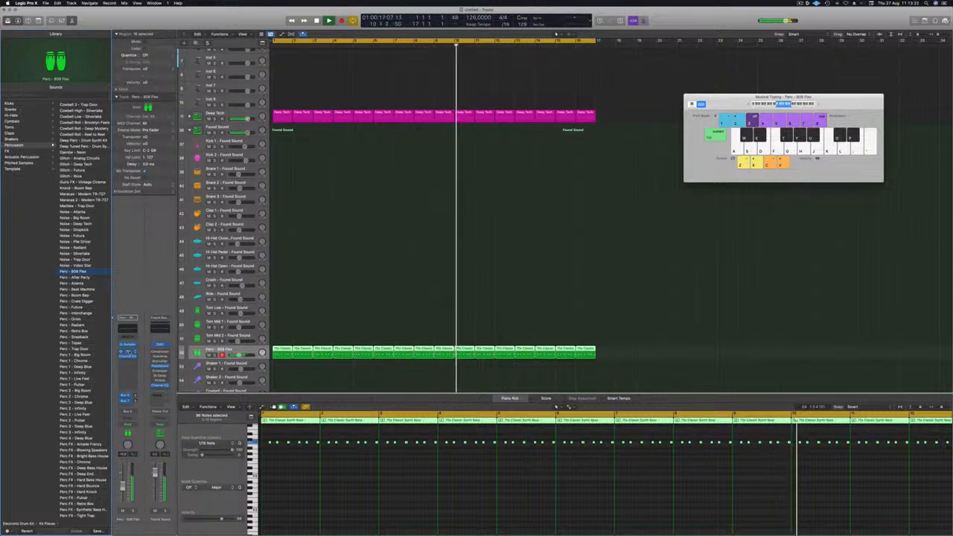
Load the Mechanical Crunch rhythmic preset in Phat FX on Perc - 808 Flex and close the plug-in window.
{"action": "left_click", "coordinate": [129, 351]}
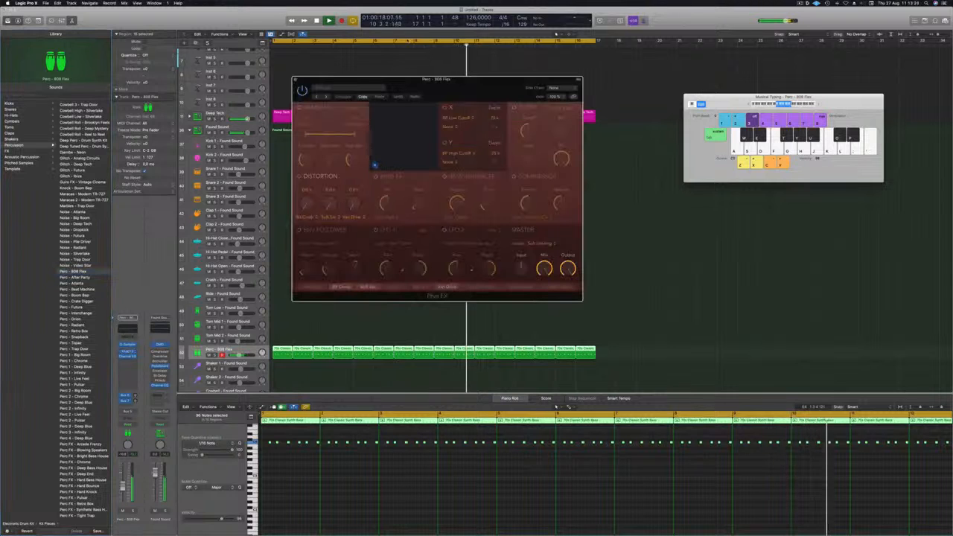
{"action": "left_click", "coordinate": [347, 90]}
{"action": "mouse_move", "coordinate": [345, 211]}
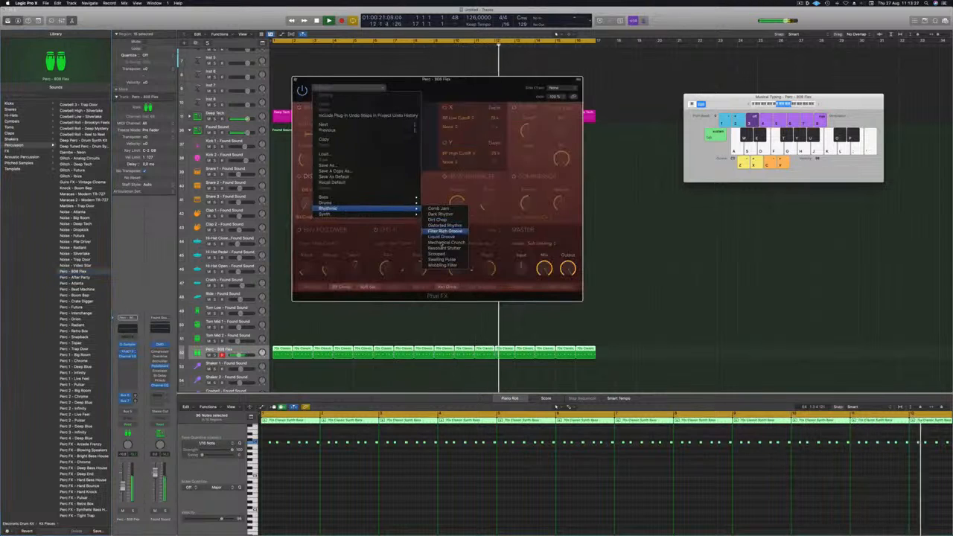
{"action": "left_click", "coordinate": [441, 237]}
{"action": "left_click_drag", "start_coordinate": [457, 90], "coordinate": [516, 91]}
{"action": "left_click", "coordinate": [384, 99]}
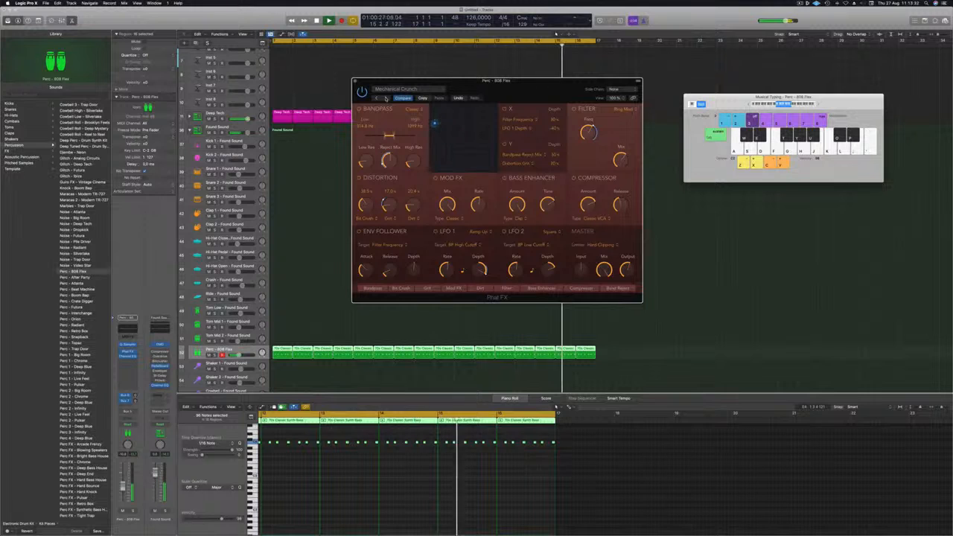
{"action": "left_click_drag", "start_coordinate": [495, 87], "coordinate": [474, 90]}
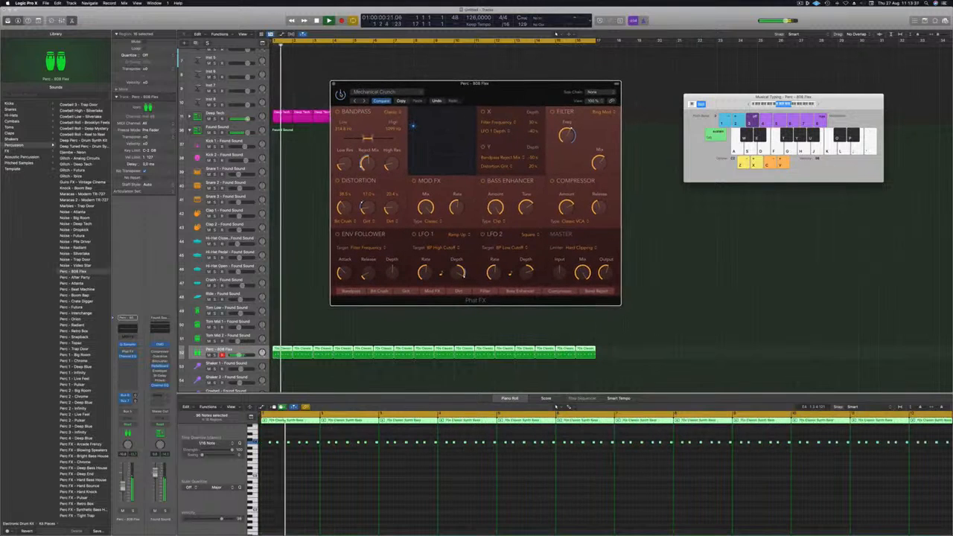
{"action": "left_click_drag", "start_coordinate": [474, 83], "coordinate": [461, 80]}
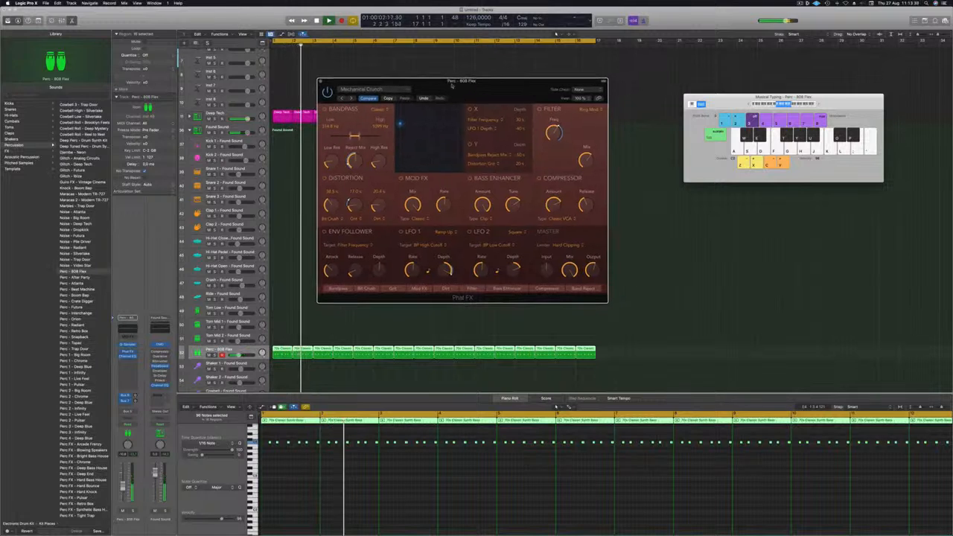
{"action": "key", "text": "super+w"}
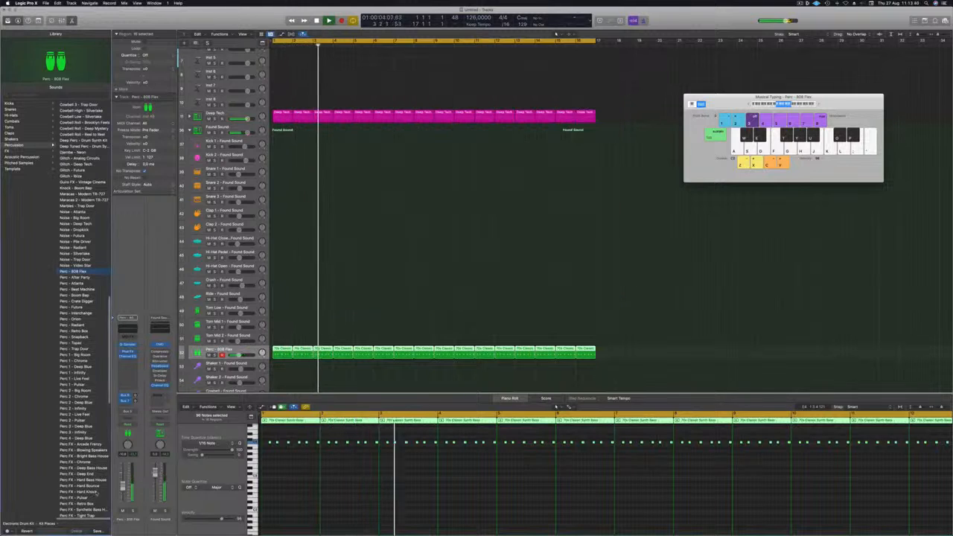
Add a send from Perc - 808 Flex to Bus 9.
{"action": "left_click", "coordinate": [134, 365]}
{"action": "left_click", "coordinate": [152, 282]}
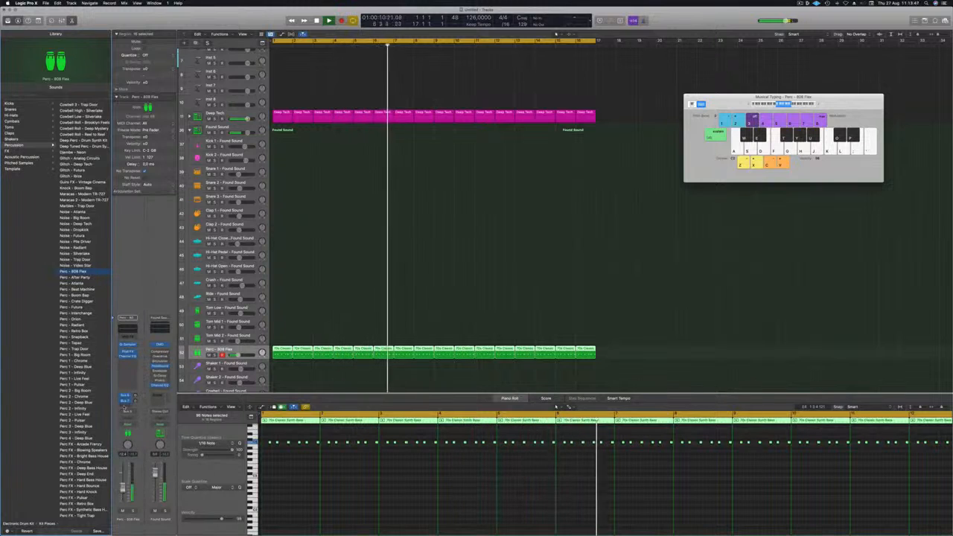
{"action": "left_click", "coordinate": [128, 405]}
{"action": "mouse_move", "coordinate": [149, 413]}
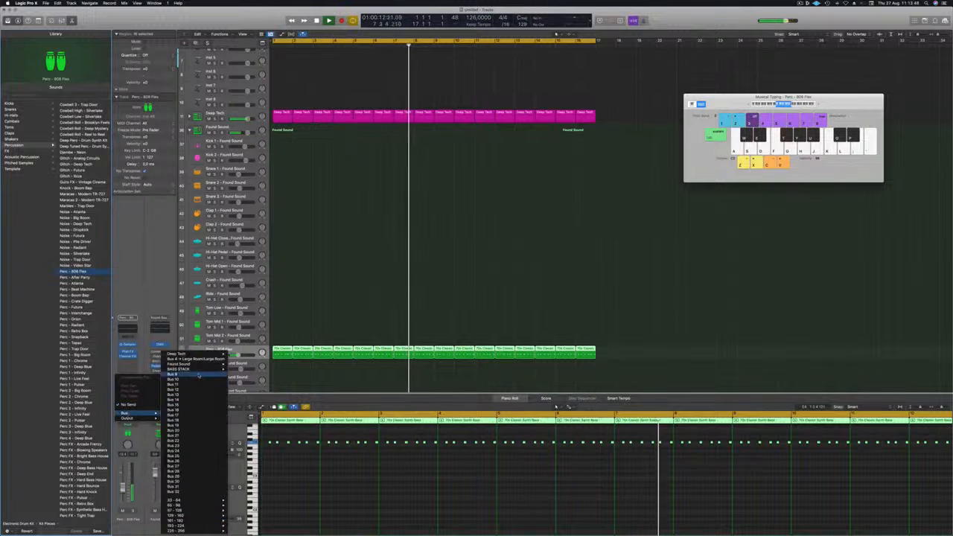
{"action": "left_click", "coordinate": [199, 375]}
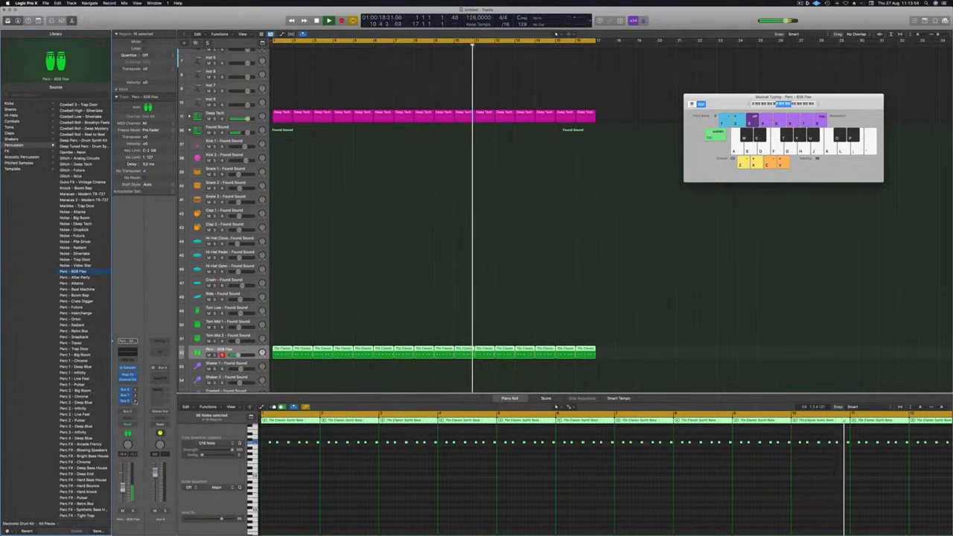
Insert the Stereo Delay plug-in from the Delay category on the Bus 9 aux channel and move its window aside.
{"action": "left_click", "coordinate": [159, 378]}
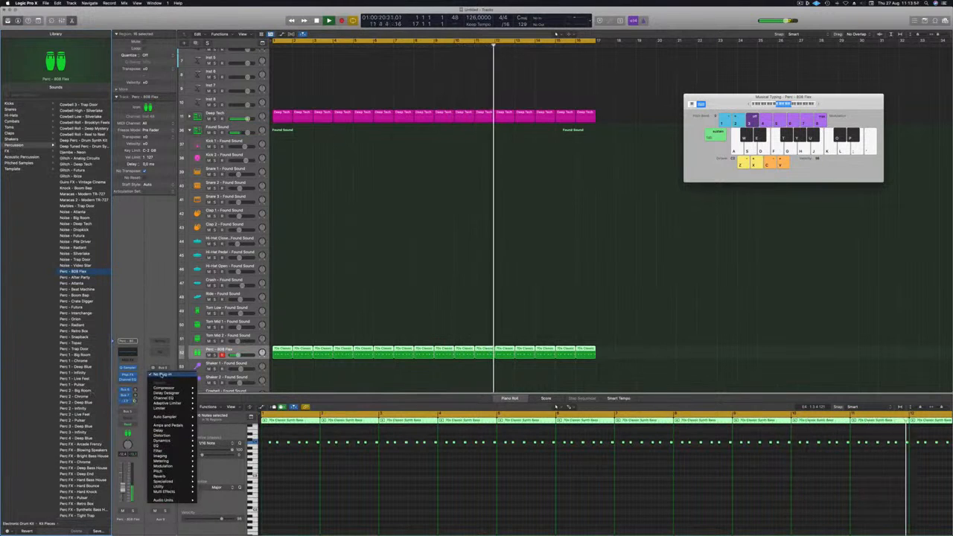
{"action": "mouse_move", "coordinate": [174, 394]}
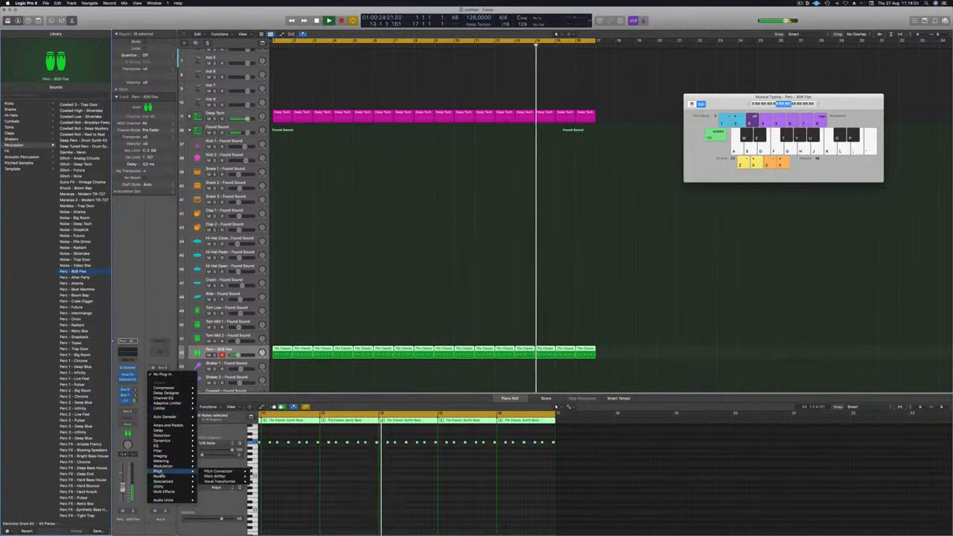
{"action": "mouse_move", "coordinate": [168, 432]}
{"action": "mouse_move", "coordinate": [224, 445]}
{"action": "left_click", "coordinate": [257, 445]}
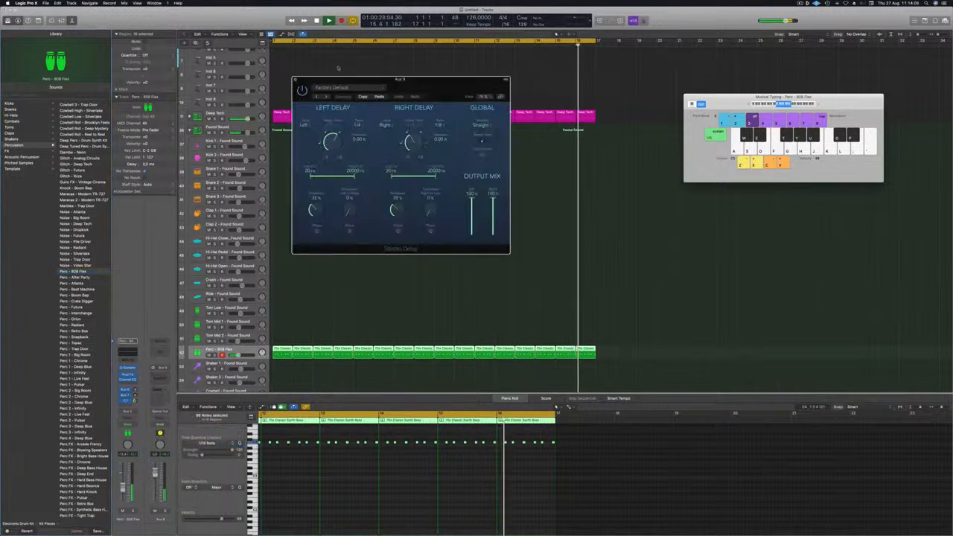
{"action": "left_click_drag", "start_coordinate": [356, 78], "coordinate": [441, 87]}
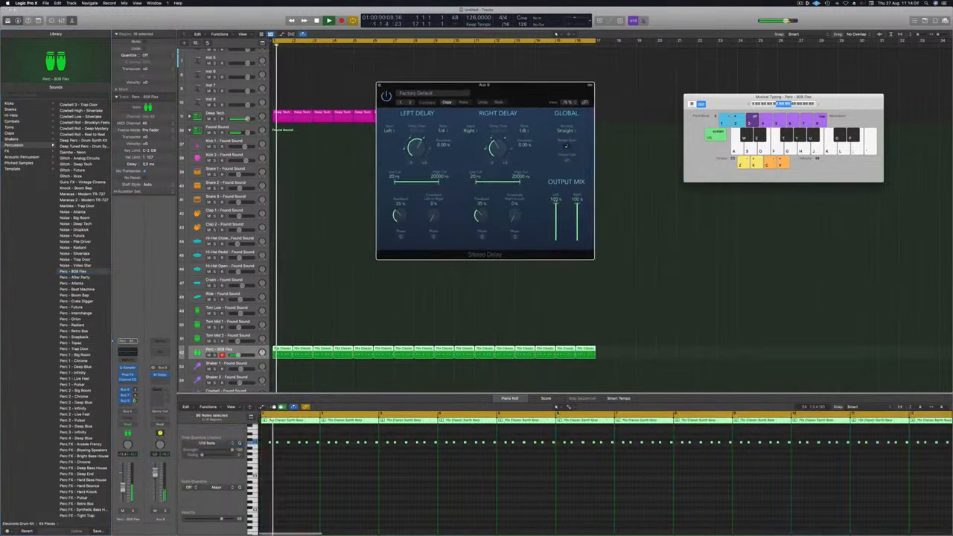
Adjust the Perc - 808 Flex send level to Bus 9, raise the Stereo Delay feedback to about 45 %, and close the plug-in window.
{"action": "left_click", "coordinate": [136, 401]}
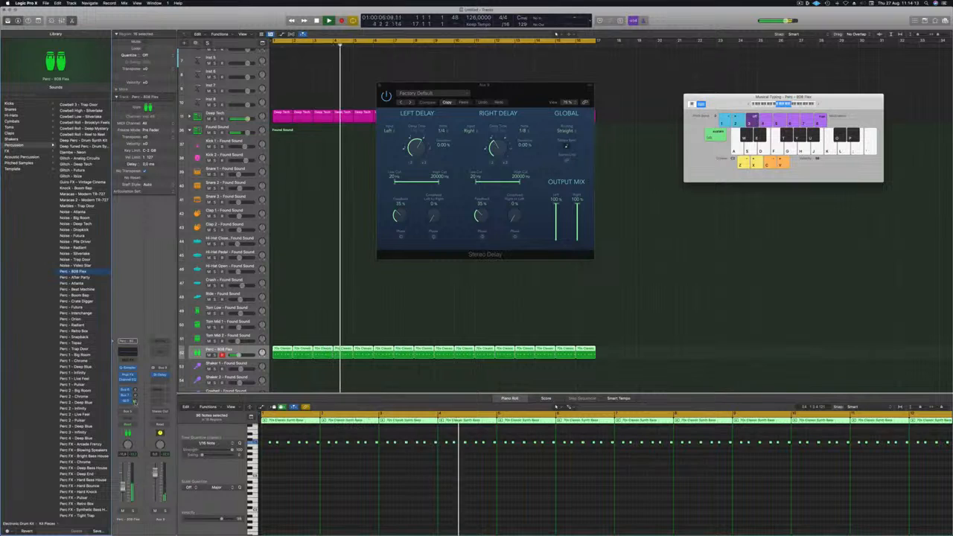
{"action": "left_click_drag", "start_coordinate": [481, 216], "coordinate": [481, 204]}
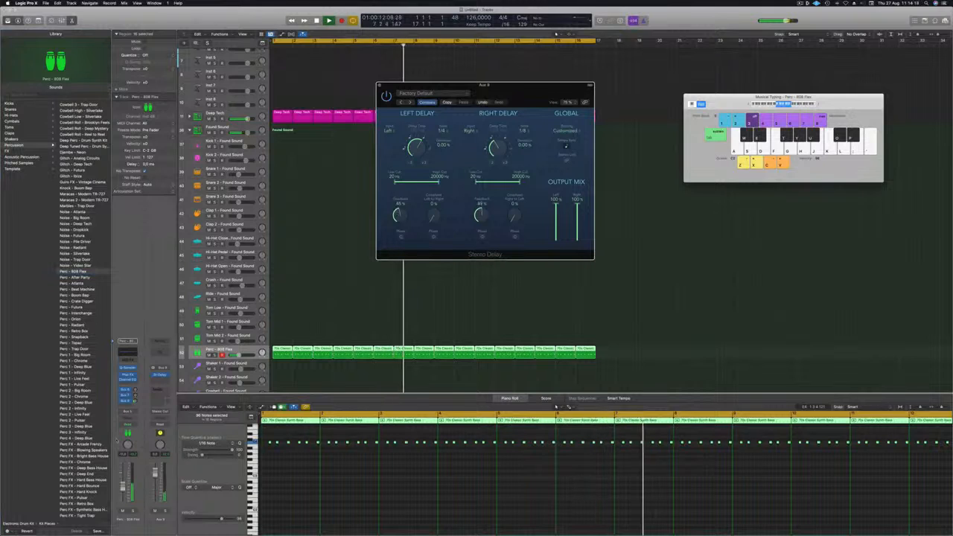
{"action": "left_click_drag", "start_coordinate": [135, 402], "coordinate": [135, 403]}
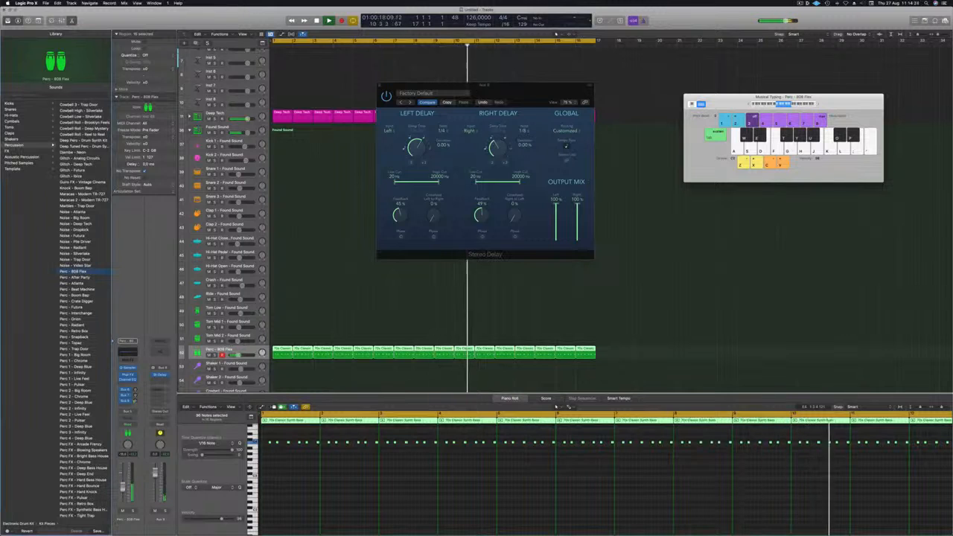
{"action": "left_click", "coordinate": [378, 84]}
Copy the bar 1 region of Perc - 808 Flex onto the Tom Low - Found Sound track at bar 1.
{"action": "left_click", "coordinate": [330, 228]}
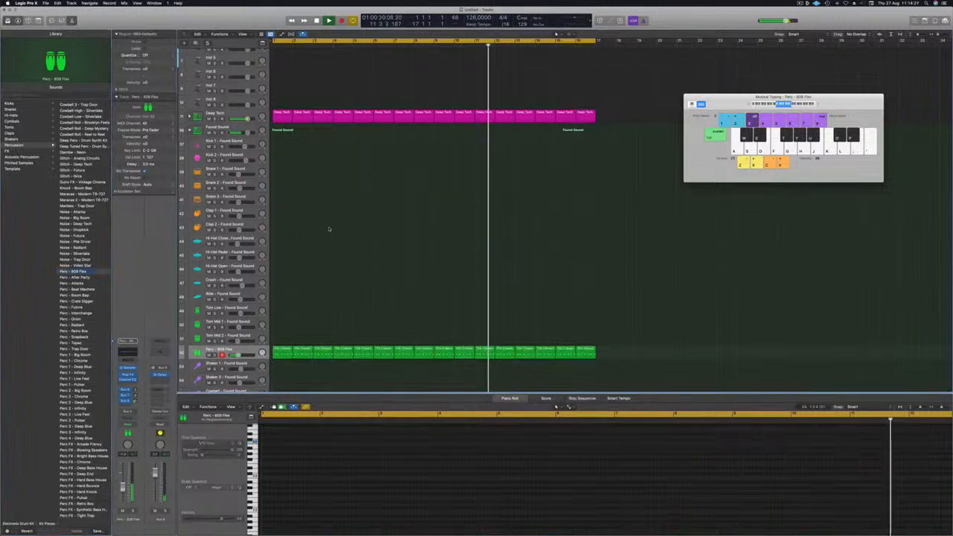
{"action": "scroll", "coordinate": [333, 221], "scroll_direction": "down", "scroll_amount": 5}
{"action": "scroll", "coordinate": [337, 197], "scroll_direction": "down", "scroll_amount": 1}
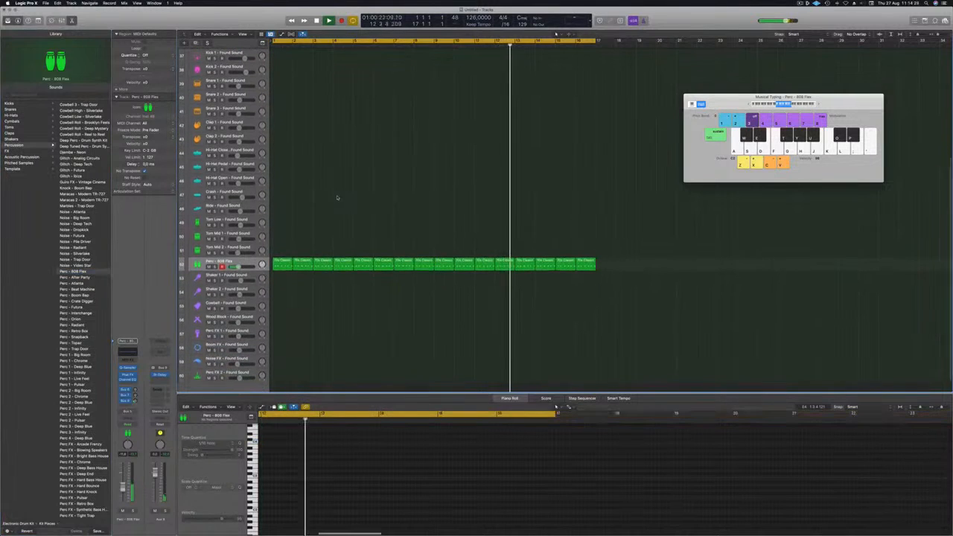
{"action": "scroll", "coordinate": [346, 212], "scroll_direction": "up", "scroll_amount": 1}
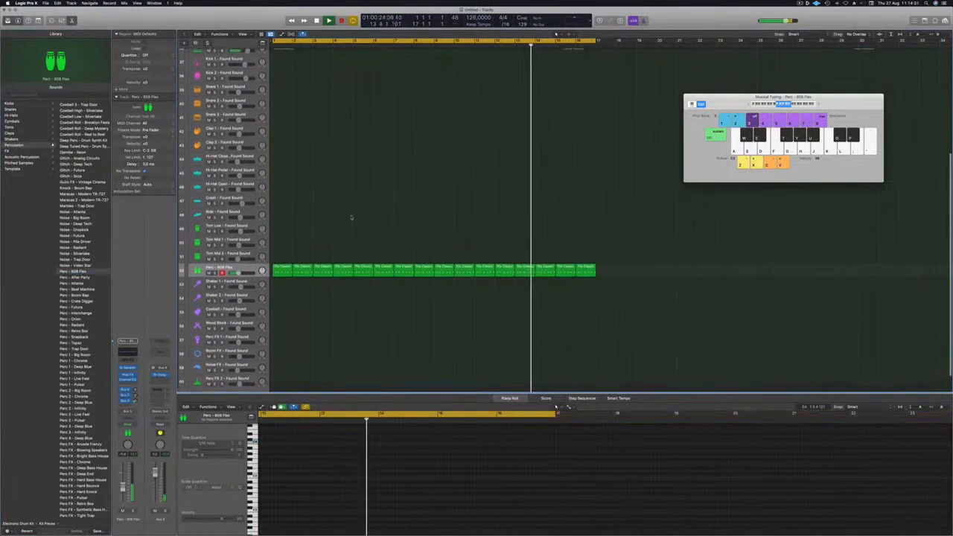
{"action": "scroll", "coordinate": [309, 223], "scroll_direction": "up", "scroll_amount": 3}
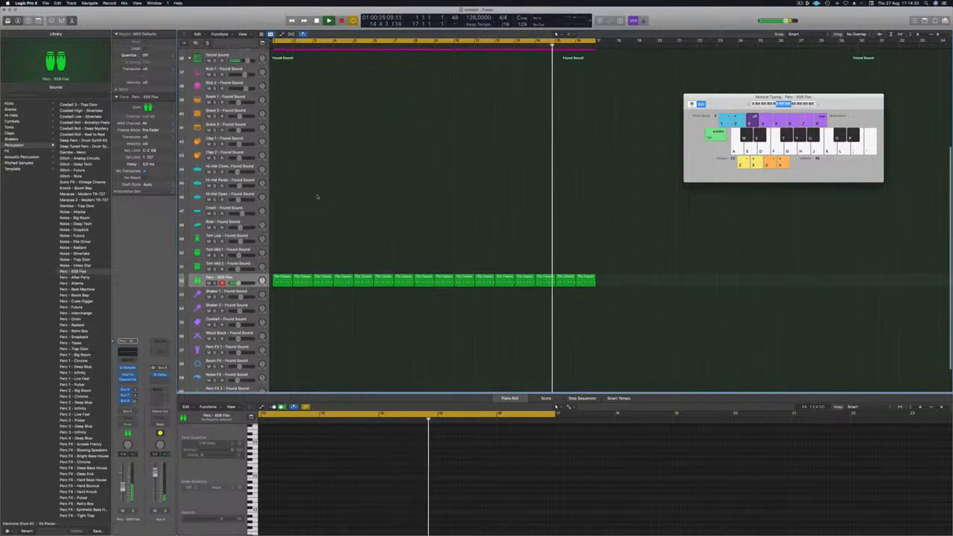
{"action": "left_click_drag", "start_coordinate": [283, 292], "coordinate": [284, 258]}
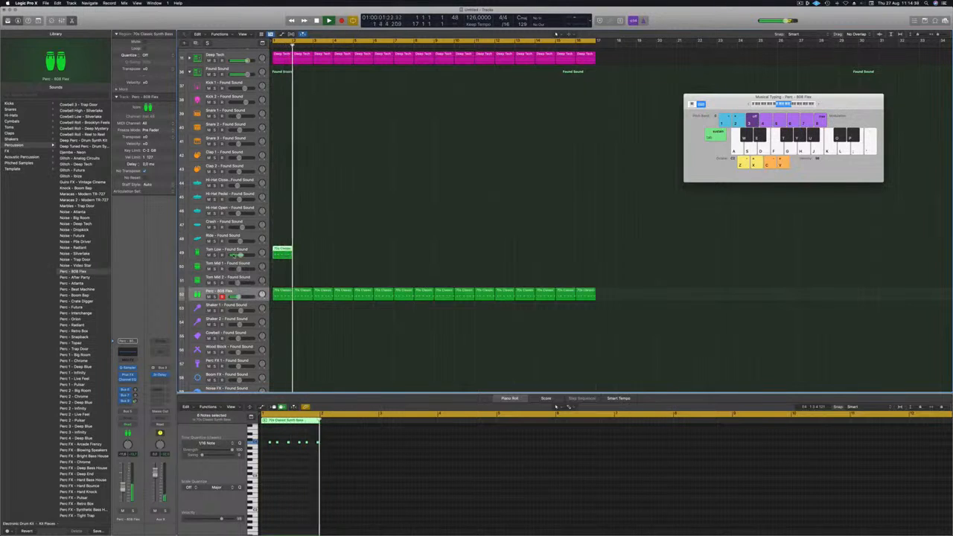
Transpose all notes of the copied Tom Low region down an octave.
{"action": "left_click", "coordinate": [249, 251]}
{"action": "scroll", "coordinate": [274, 452], "scroll_direction": "down", "scroll_amount": 1}
{"action": "left_click_drag", "start_coordinate": [266, 437], "coordinate": [313, 453]}
{"action": "key", "text": "alt+shift+Down"}
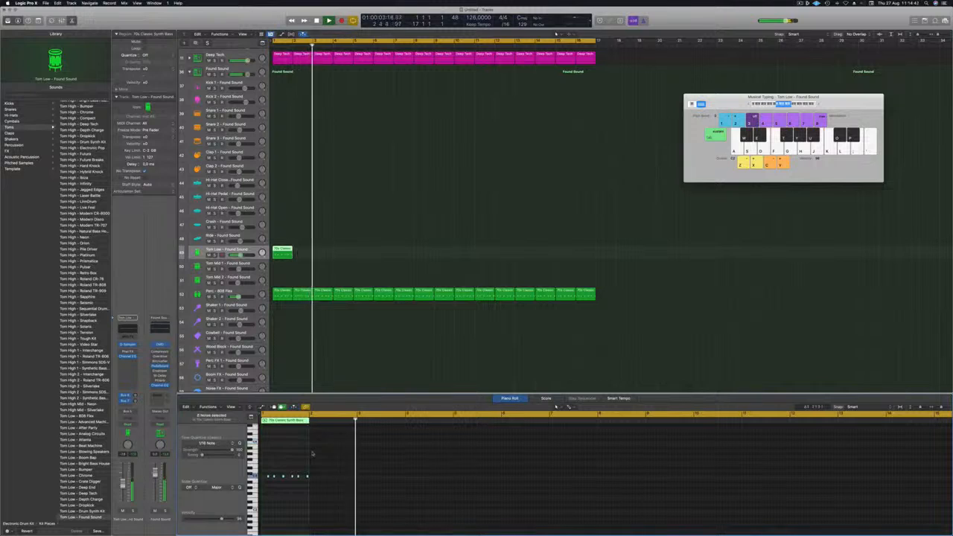
Duplicate the Tom Low region along its track to fill all 16 bars and play again from bar 1.
{"action": "left_click_drag", "start_coordinate": [283, 255], "coordinate": [365, 253]}
{"action": "mouse_move", "coordinate": [471, 248]}
{"action": "left_mouse_down"}
{"action": "mouse_move", "coordinate": [287, 258]}
{"action": "mouse_move", "coordinate": [455, 255]}
{"action": "left_mouse_up"}
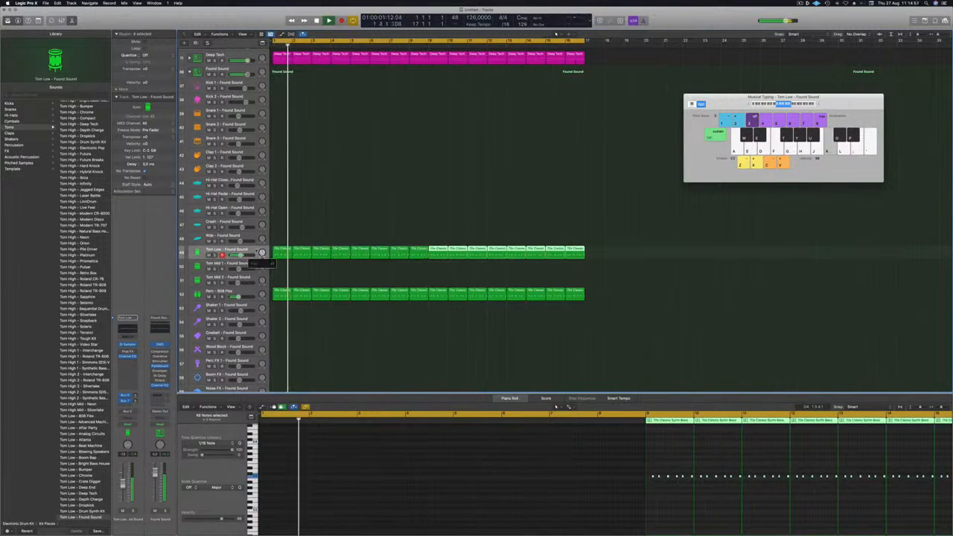
{"action": "key", "text": "Return"}
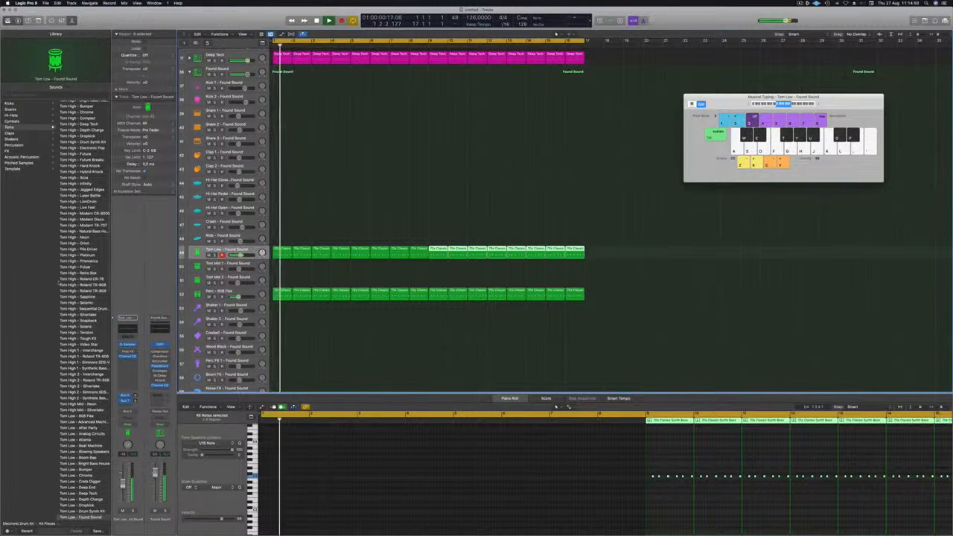
Replace the Tom Low kit piece with Tom Low 2 - Tough Kit from the Toms category, comparing it with Tom Low 2 - Sapphire.
{"action": "scroll", "coordinate": [69, 335], "scroll_direction": "down", "scroll_amount": 3}
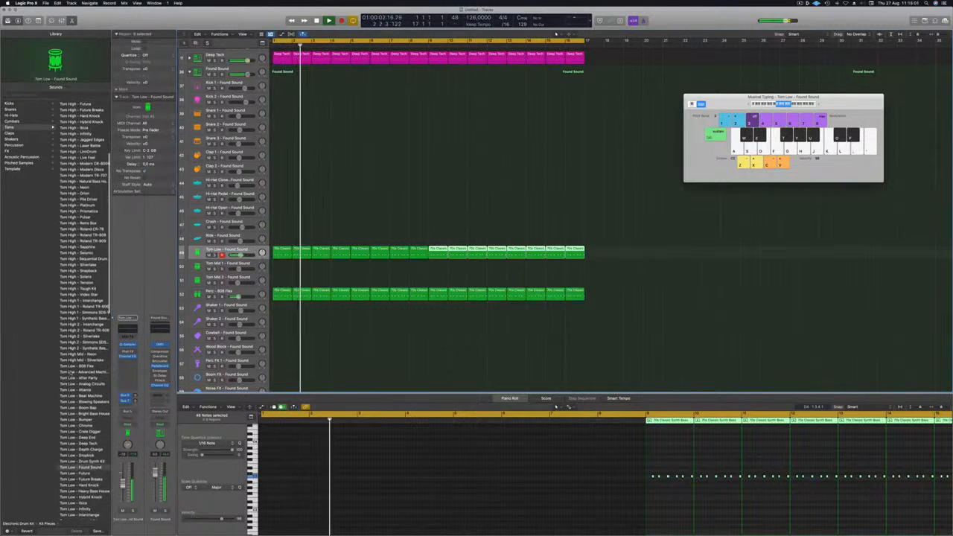
{"action": "scroll", "coordinate": [69, 378], "scroll_direction": "down", "scroll_amount": 10}
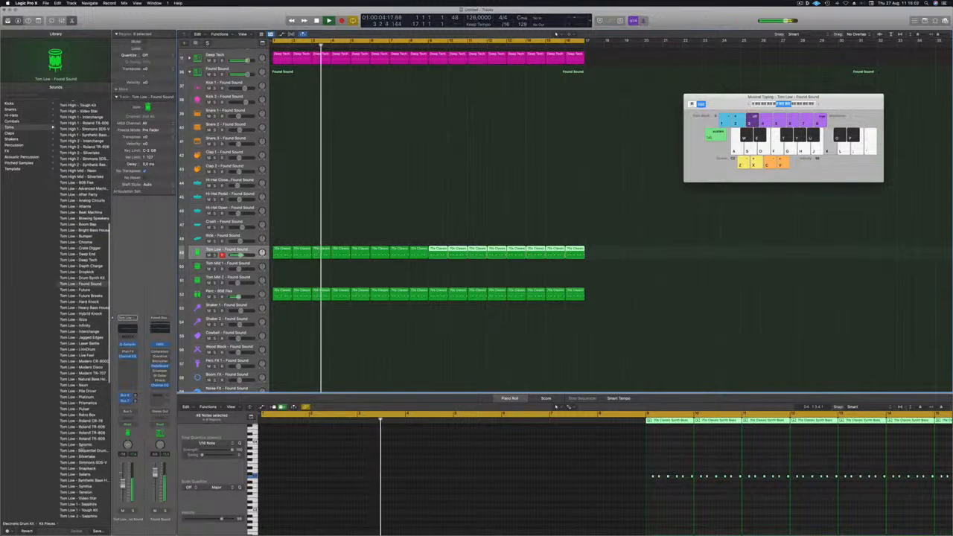
{"action": "scroll", "coordinate": [82, 335], "scroll_direction": "down", "scroll_amount": 3}
{"action": "left_click", "coordinate": [72, 466]}
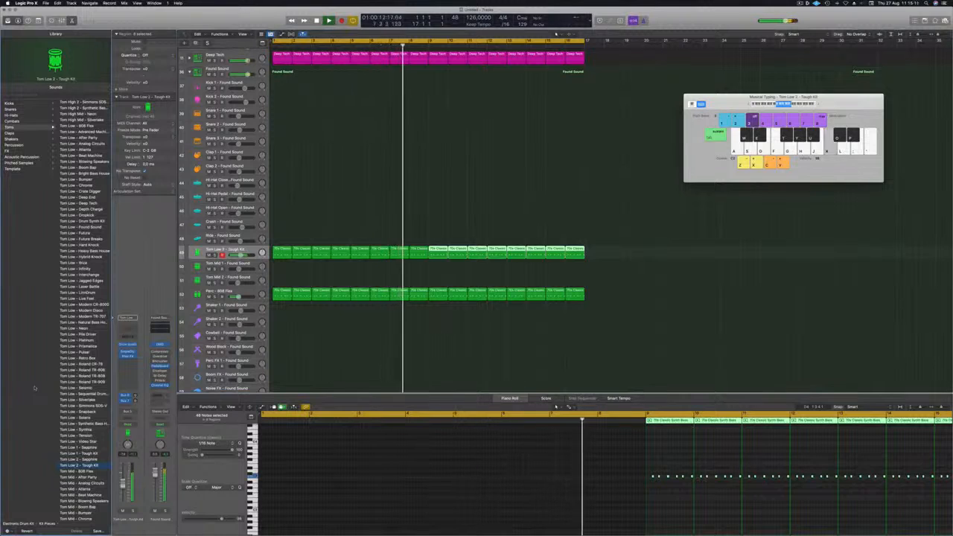
{"action": "key", "text": "Up"}
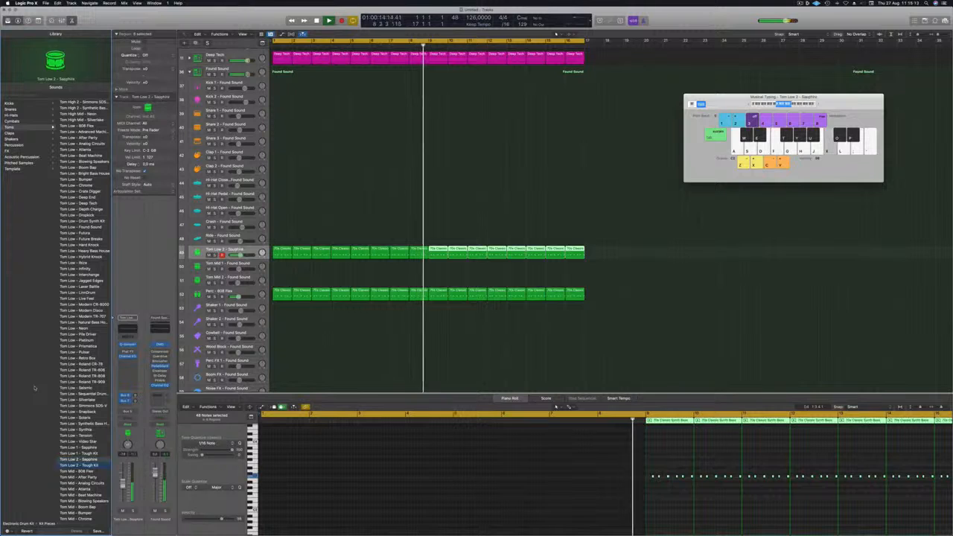
{"action": "key", "text": "Down"}
{"action": "key", "text": "Return"}
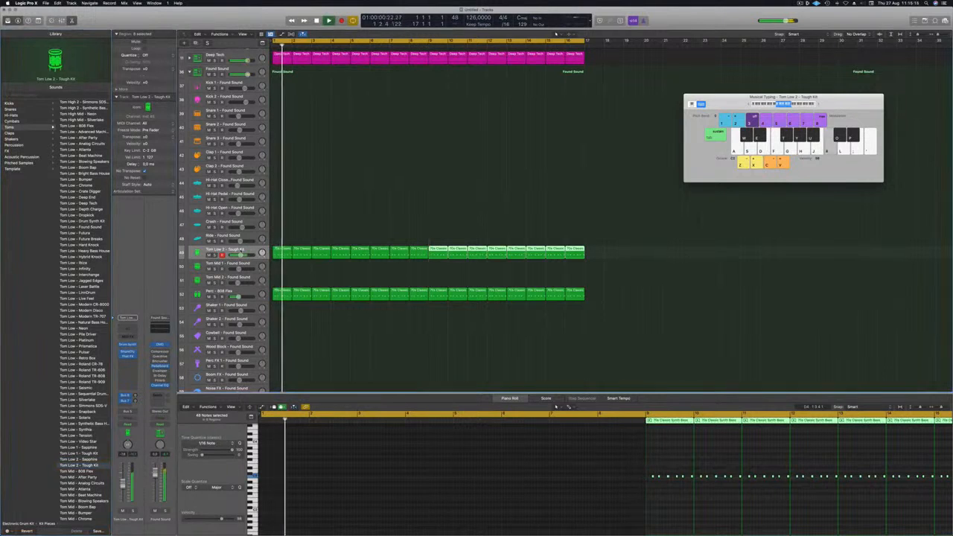
Select all notes in the Tom Low 2 - Tough Kit regions, try them an octave lower and return them to the original octave.
{"action": "left_click", "coordinate": [235, 250]}
{"action": "scroll", "coordinate": [325, 457], "scroll_direction": "down", "scroll_amount": 3}
{"action": "left_click", "coordinate": [307, 463]}
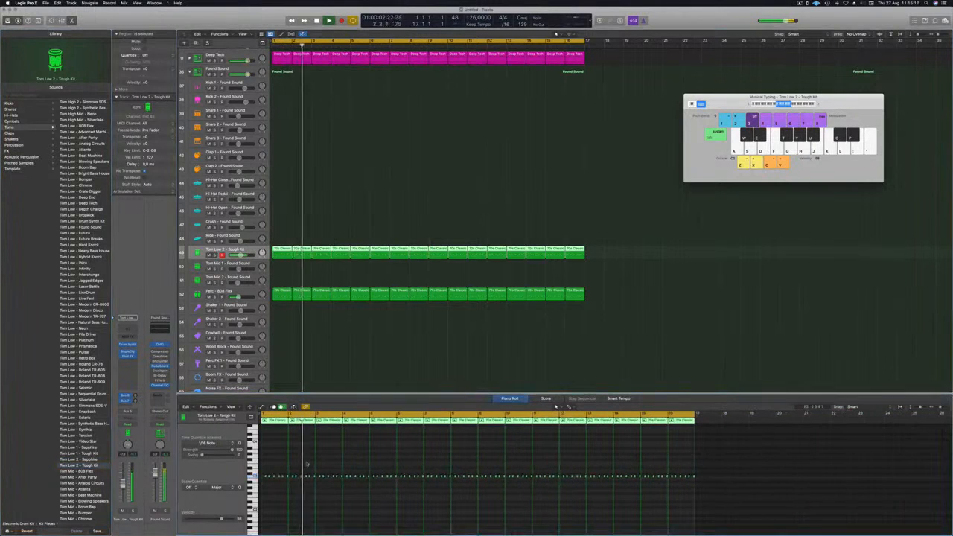
{"action": "key", "text": "super+a"}
{"action": "key", "text": "alt+shift+Down"}
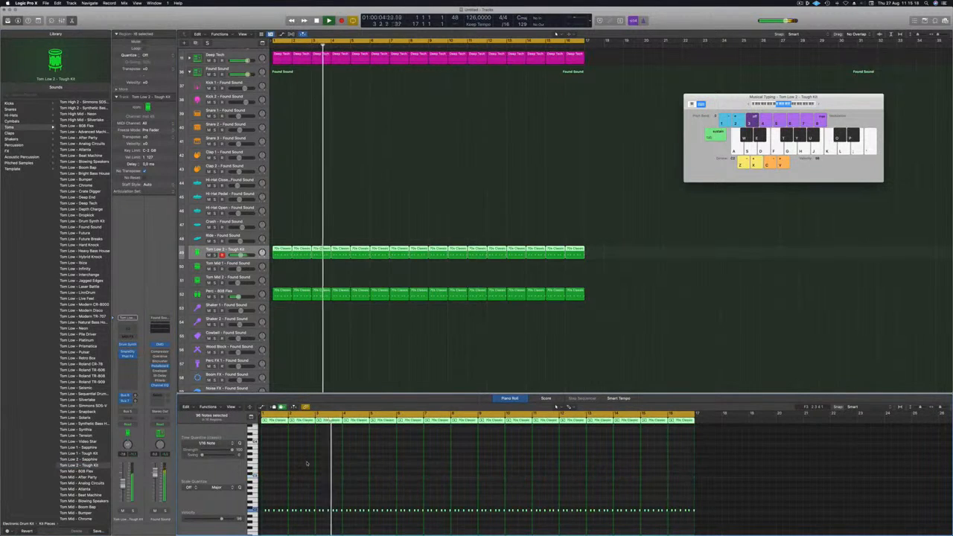
{"action": "key", "text": "alt+shift+Up"}
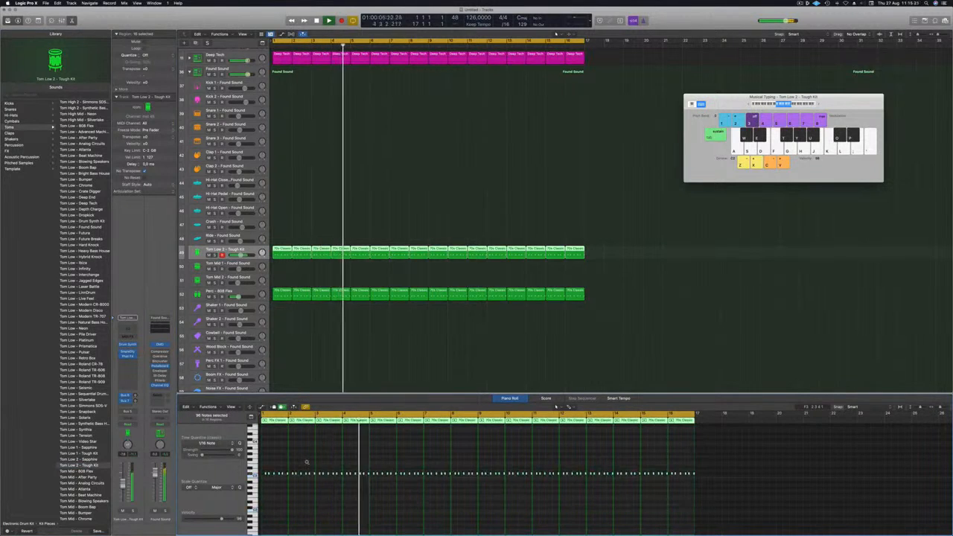
Raise the selected Tom Low 2 - Tough Kit notes by several semitones, fine-tune the pitch by ear and replay from bar 1.
{"action": "key", "text": "alt+Up"}
{"action": "key", "text": "alt+Up"}
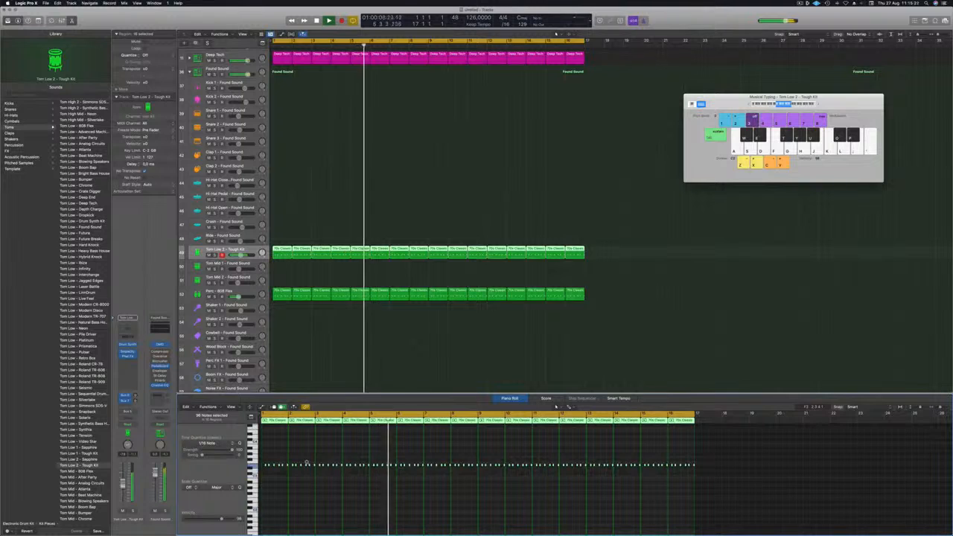
{"action": "key", "text": "alt+Up"}
{"action": "key", "text": "alt+Up"}
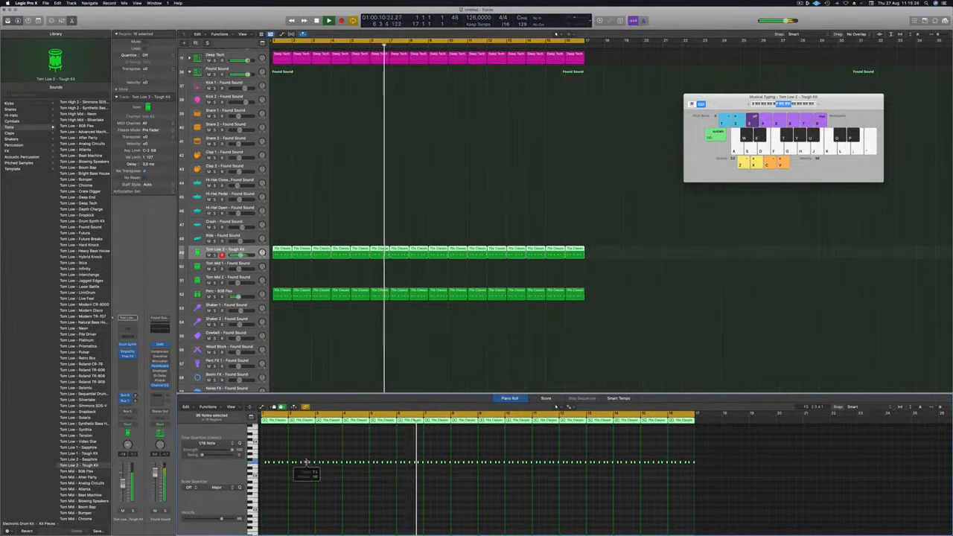
{"action": "key", "text": "alt+Up"}
{"action": "key", "text": "alt+Up"}
{"action": "key", "text": "alt+Up"}
{"action": "key", "text": "alt+Down"}
{"action": "key", "text": "alt+Down"}
{"action": "key", "text": "Return"}
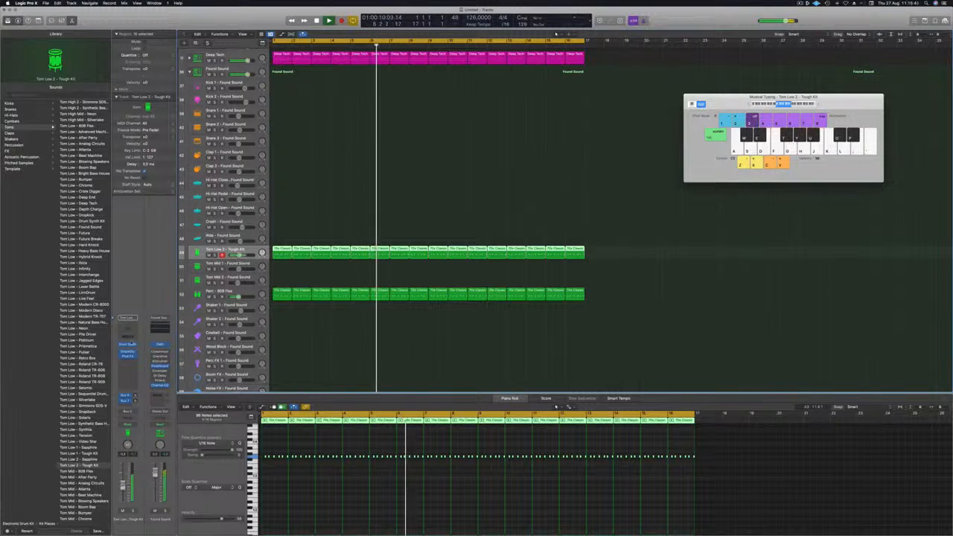
In the Drum Synth of Tom Low 2 - Tough Kit, set Tone to about 53 % and Decay to about 48 %.
{"action": "left_click", "coordinate": [127, 344]}
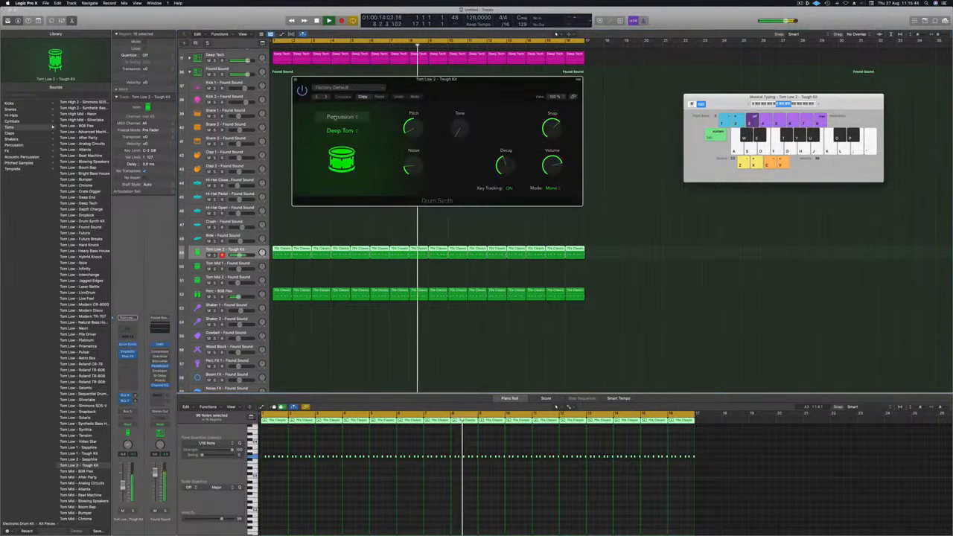
{"action": "left_click_drag", "start_coordinate": [461, 86], "coordinate": [538, 153]}
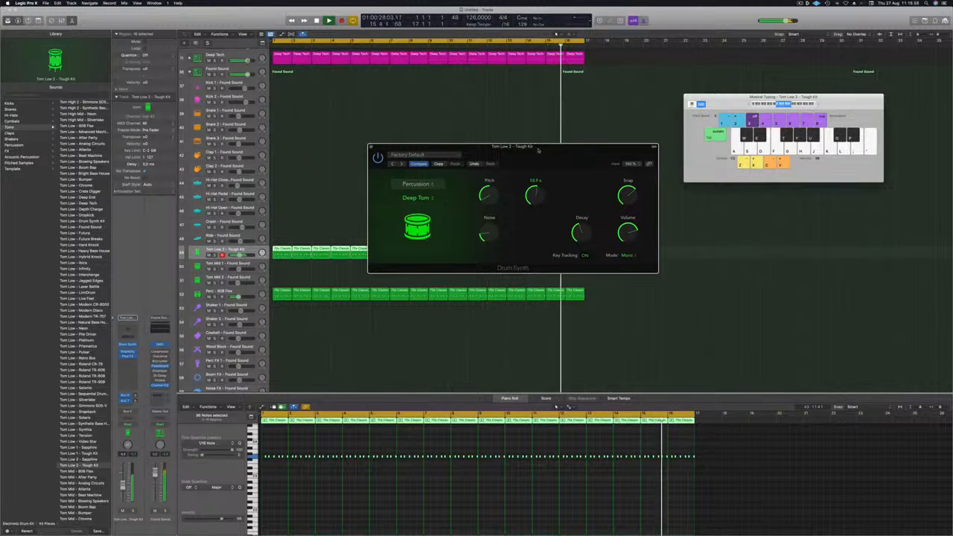
{"action": "mouse_move", "coordinate": [581, 221]}
{"action": "left_mouse_down"}
{"action": "mouse_move", "coordinate": [581, 244]}
{"action": "mouse_move", "coordinate": [581, 236]}
{"action": "left_mouse_up"}
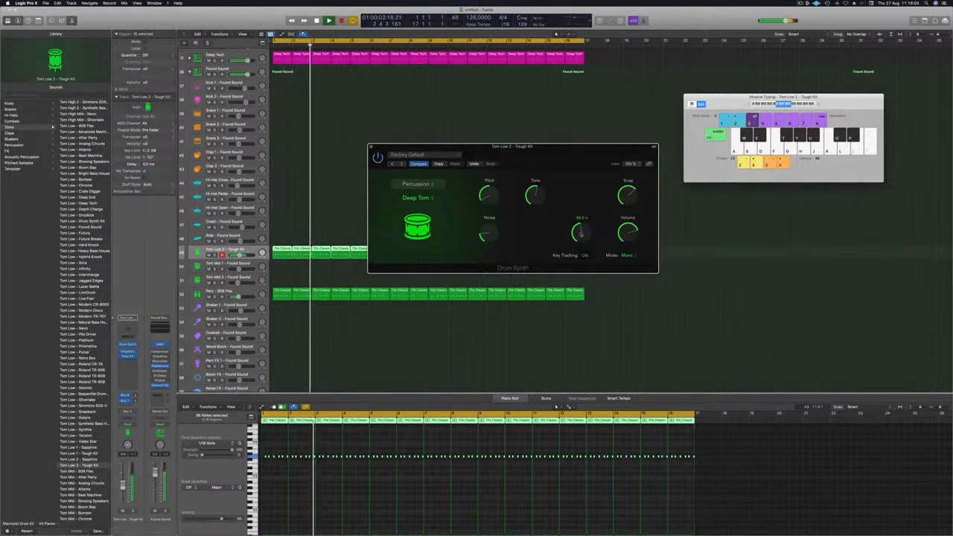
{"action": "left_click_drag", "start_coordinate": [582, 233], "coordinate": [584, 204]}
{"action": "key", "text": "space"}
{"action": "key", "text": "space"}
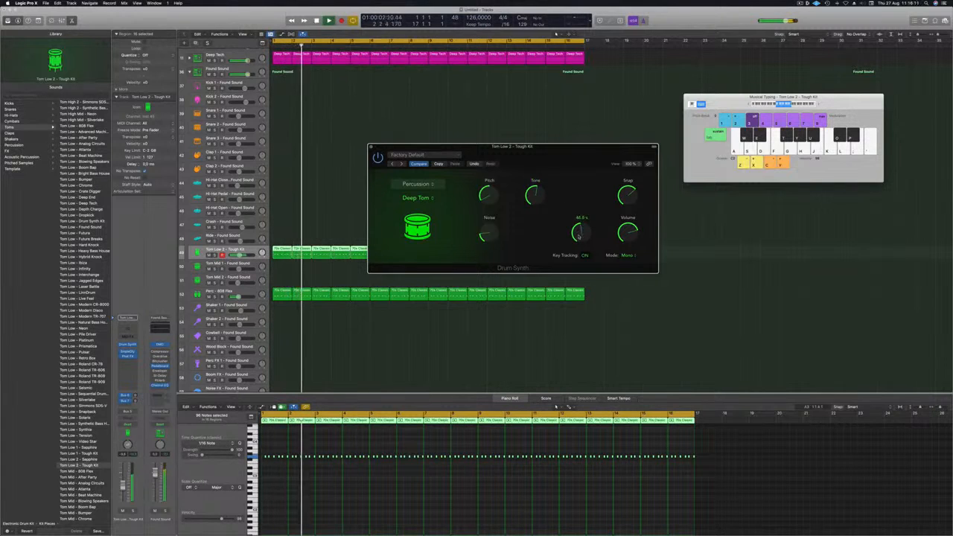
Try the Poly mode in the Drum Synth and switch it back to Mono.
{"action": "left_click", "coordinate": [627, 256]}
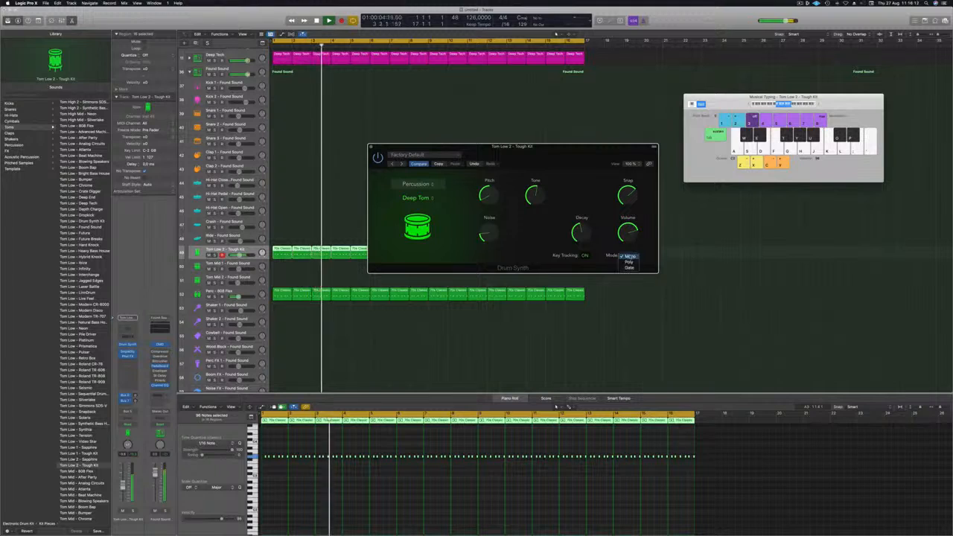
{"action": "left_click", "coordinate": [630, 261]}
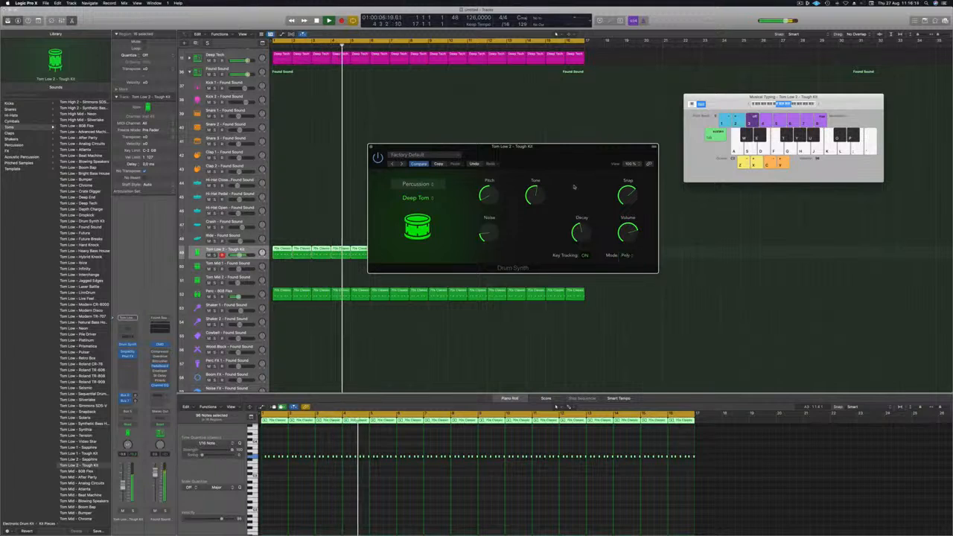
{"action": "left_click", "coordinate": [627, 256]}
{"action": "left_click", "coordinate": [627, 251]}
Move the Drum Synth window slightly aside and solo the Tom Low 2 - Tough Kit track.
{"action": "mouse_move", "coordinate": [553, 156]}
{"action": "left_mouse_down"}
{"action": "mouse_move", "coordinate": [564, 154]}
{"action": "mouse_move", "coordinate": [538, 151]}
{"action": "left_mouse_up"}
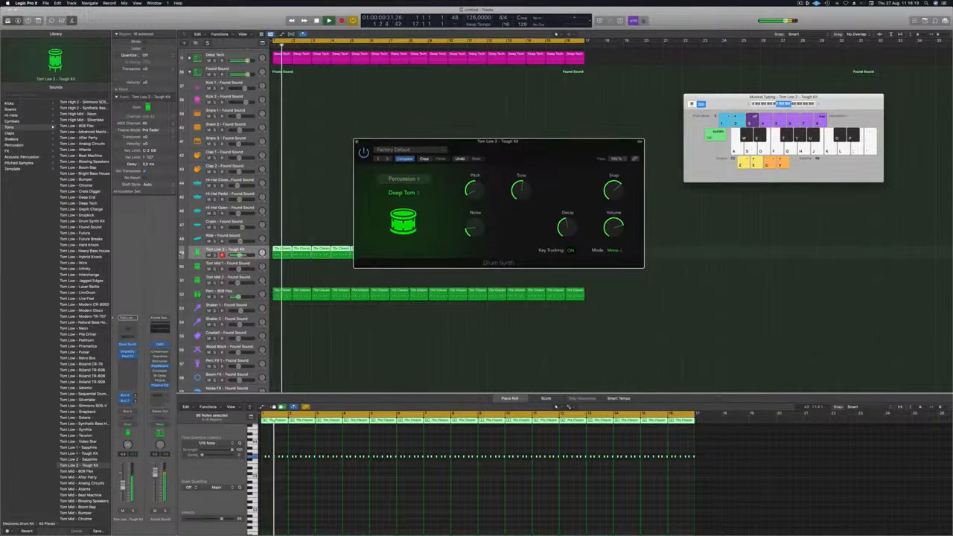
{"action": "left_click", "coordinate": [214, 255]}
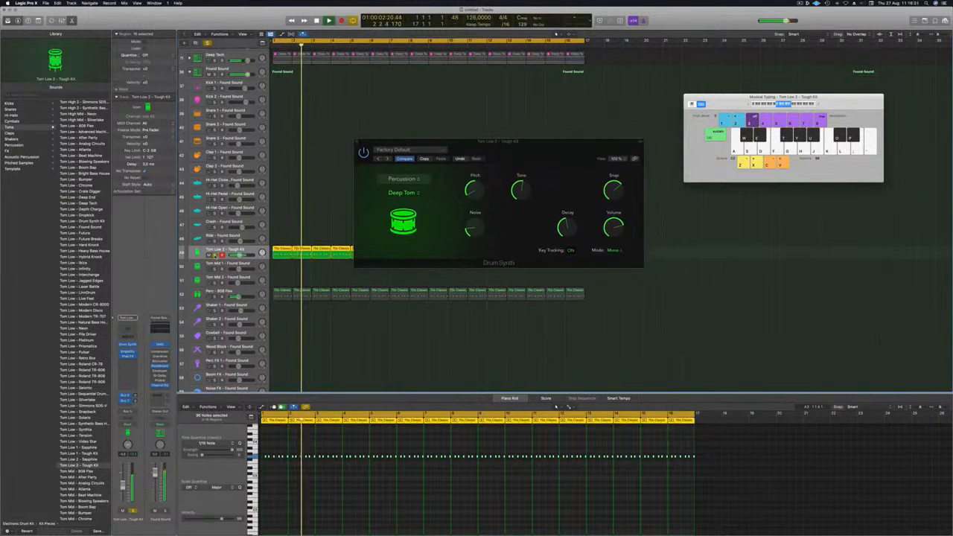
Unsolo the Tom Low 2 track, lower its volume slightly during playback and close its Drum Synth window.
{"action": "left_click", "coordinate": [215, 255]}
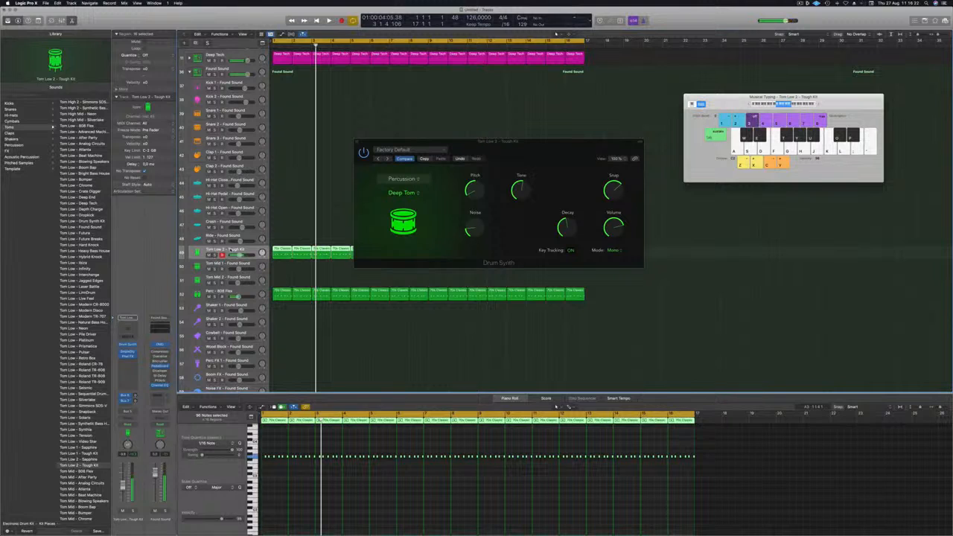
{"action": "key", "text": "space"}
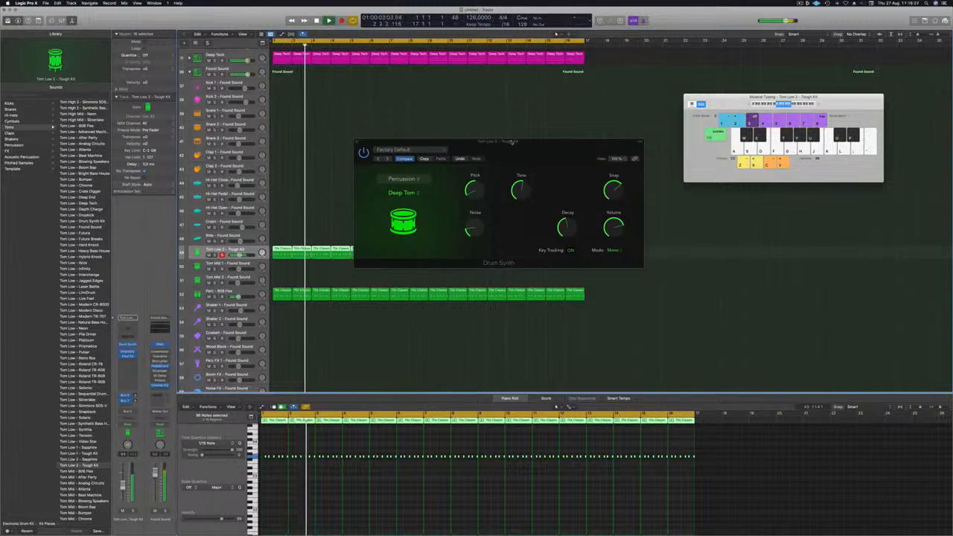
{"action": "left_click_drag", "start_coordinate": [515, 142], "coordinate": [493, 144]}
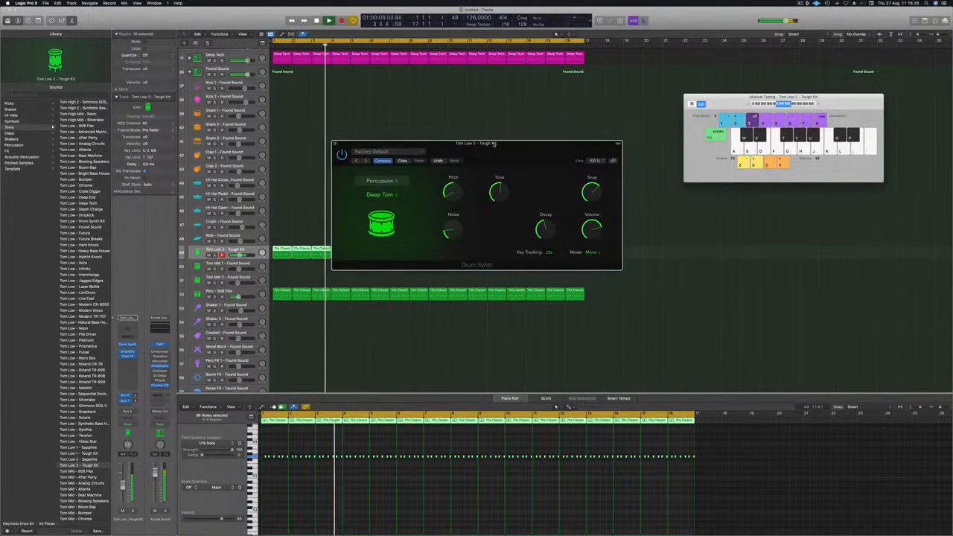
{"action": "left_click_drag", "start_coordinate": [123, 486], "coordinate": [122, 487]}
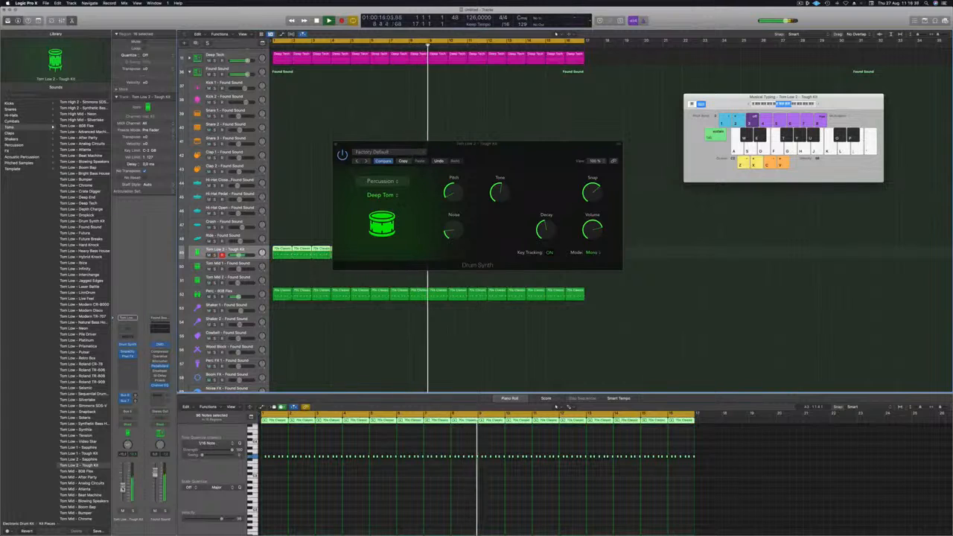
{"action": "left_click", "coordinate": [336, 143]}
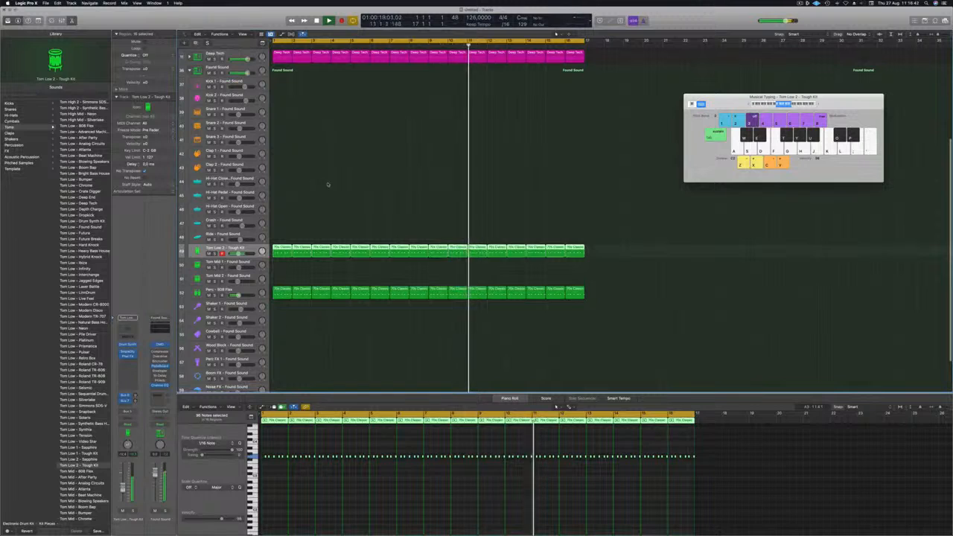
Copy the first Tom Low 2 region onto the Ride track above and delete every note except the first.
{"action": "left_click", "coordinate": [281, 250]}
{"action": "left_click_drag", "start_coordinate": [281, 248], "coordinate": [282, 236]}
{"action": "scroll", "coordinate": [265, 468], "scroll_direction": "up", "scroll_amount": 5}
{"action": "left_click_drag", "start_coordinate": [282, 454], "coordinate": [342, 463]}
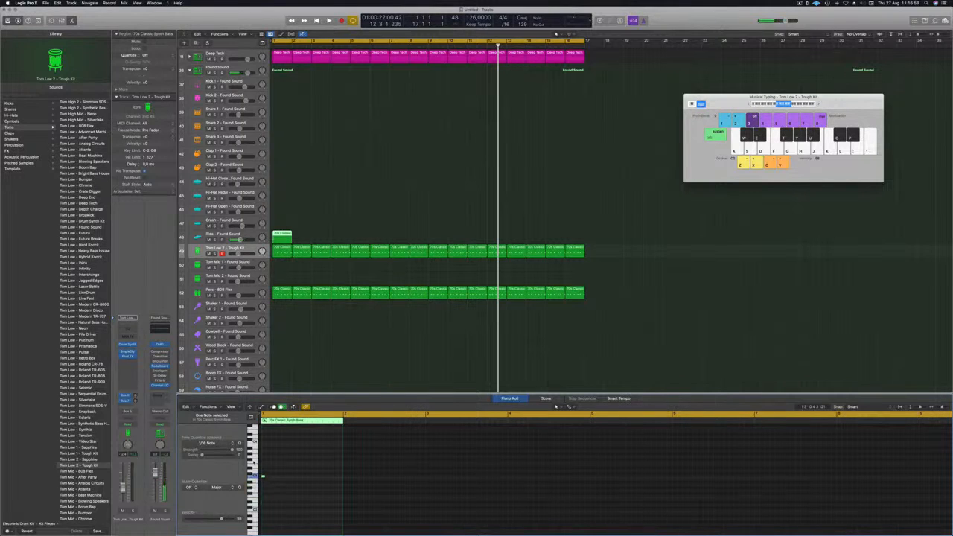
Select the Ride track and repeat its one-bar region on every second bar up to bar 15.
{"action": "key", "text": "Up"}
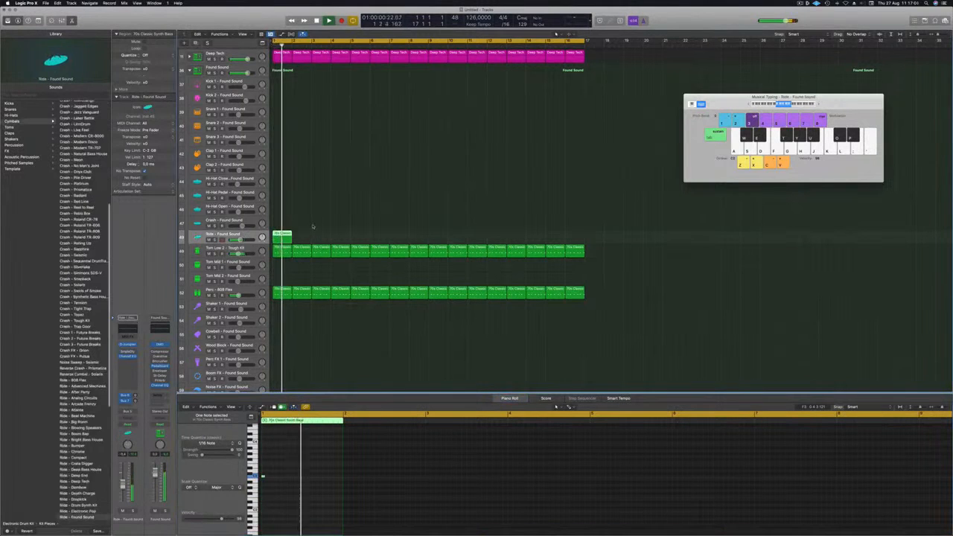
{"action": "left_click_drag", "start_coordinate": [283, 235], "coordinate": [355, 234]}
{"action": "left_click_drag", "start_coordinate": [285, 237], "coordinate": [438, 241]}
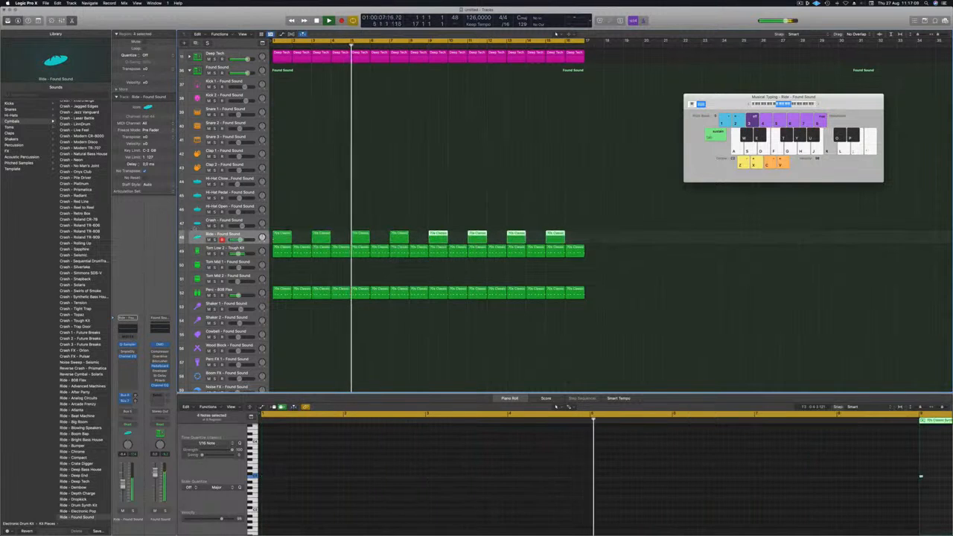
Replace the Ride track's sound with the Crash - Chrome cymbal patch and play it from the beginning.
{"action": "scroll", "coordinate": [70, 305], "scroll_direction": "down", "scroll_amount": 2}
{"action": "scroll", "coordinate": [68, 304], "scroll_direction": "down", "scroll_amount": 10}
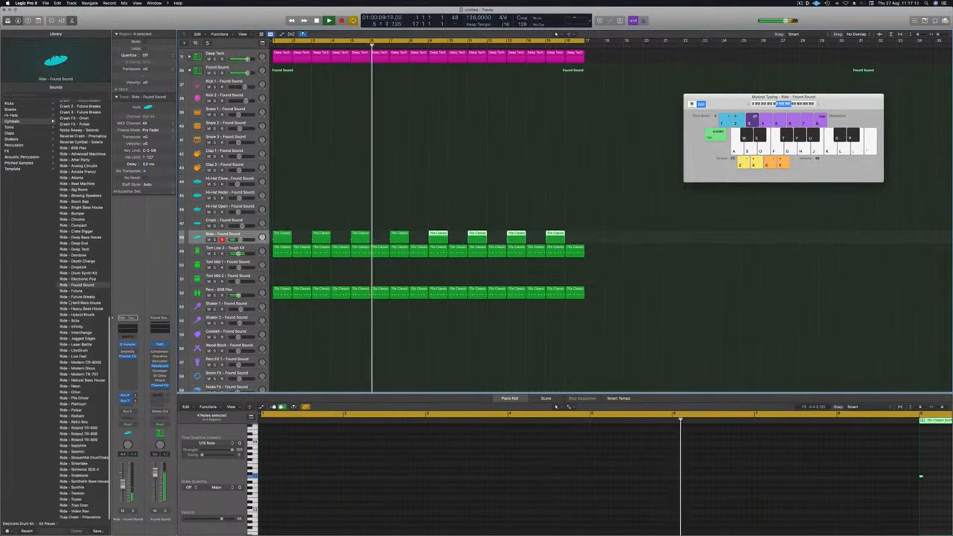
{"action": "scroll", "coordinate": [70, 305], "scroll_direction": "up", "scroll_amount": 10}
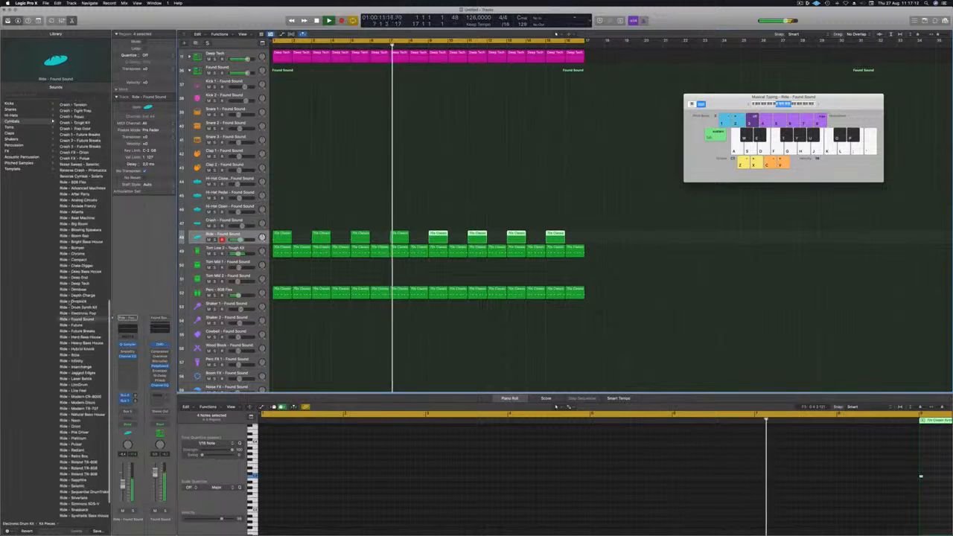
{"action": "scroll", "coordinate": [69, 306], "scroll_direction": "up", "scroll_amount": 10}
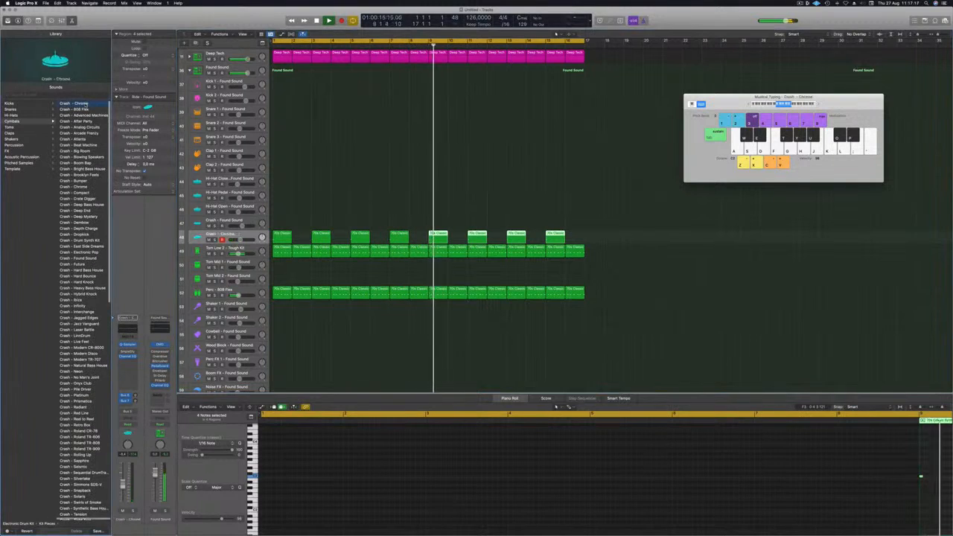
{"action": "left_click", "coordinate": [83, 103]}
{"action": "key", "text": "space"}
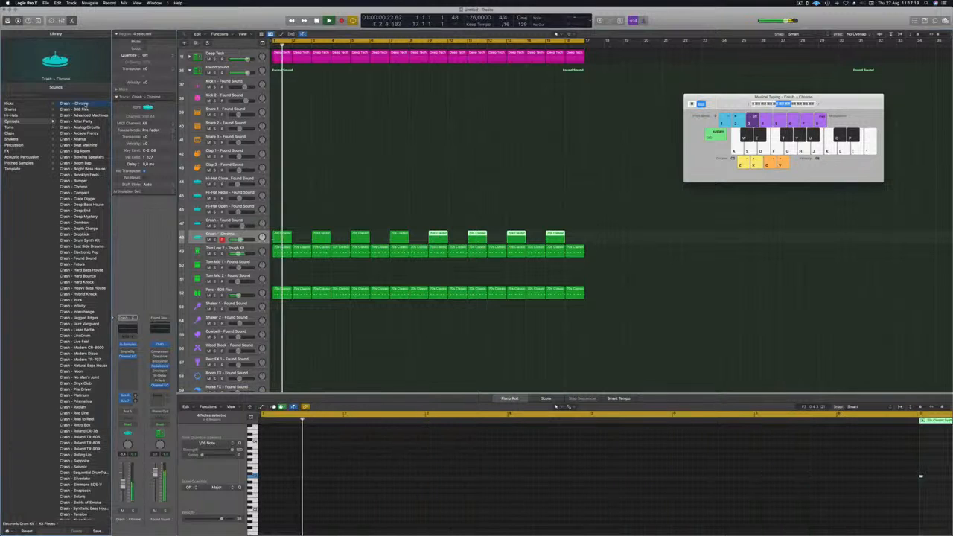
{"action": "key", "text": "Return"}
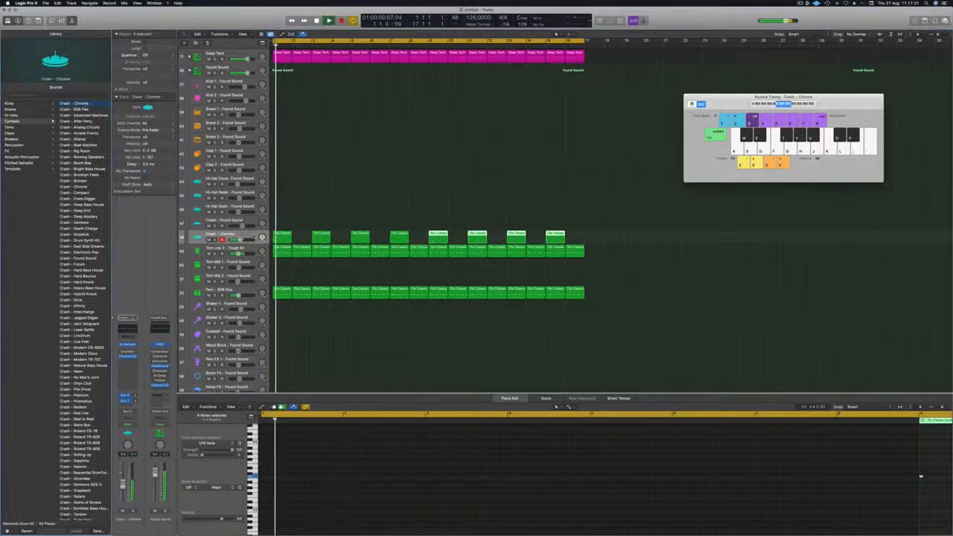
Select all regions on the Crash - Chrome track, lower its volume fader and replay from the beginning.
{"action": "left_click", "coordinate": [218, 235]}
{"action": "left_click_drag", "start_coordinate": [124, 486], "coordinate": [124, 492]}
{"action": "key", "text": "Return"}
{"action": "key", "text": "Return"}
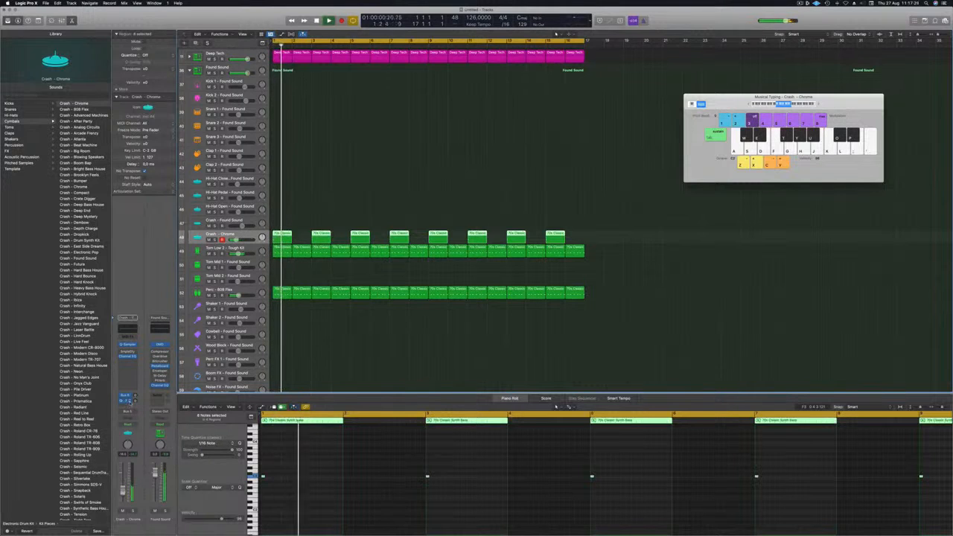
Add a Bus 9 send to the Crash - Chrome track, raise the send level and replay from the start.
{"action": "left_click", "coordinate": [125, 406]}
{"action": "mouse_move", "coordinate": [124, 413]}
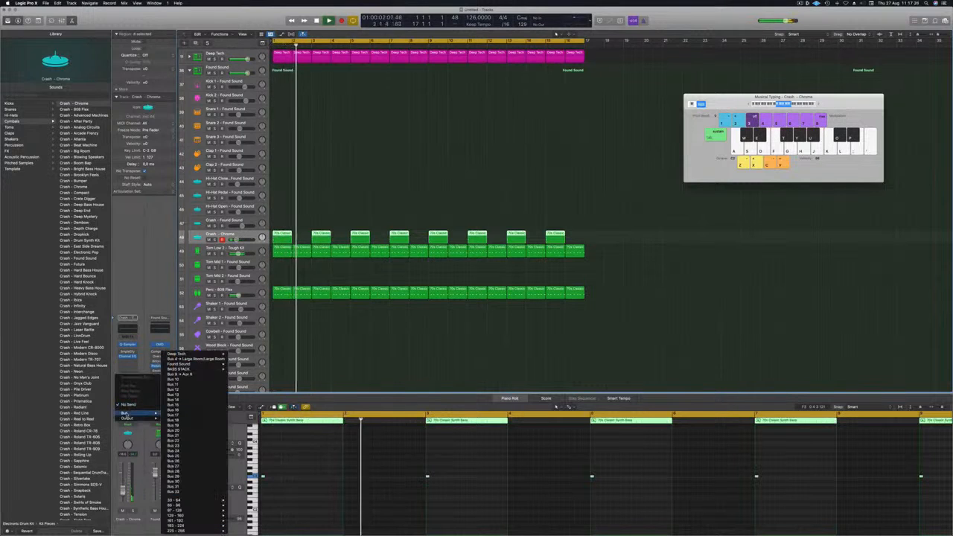
{"action": "left_click", "coordinate": [182, 373]}
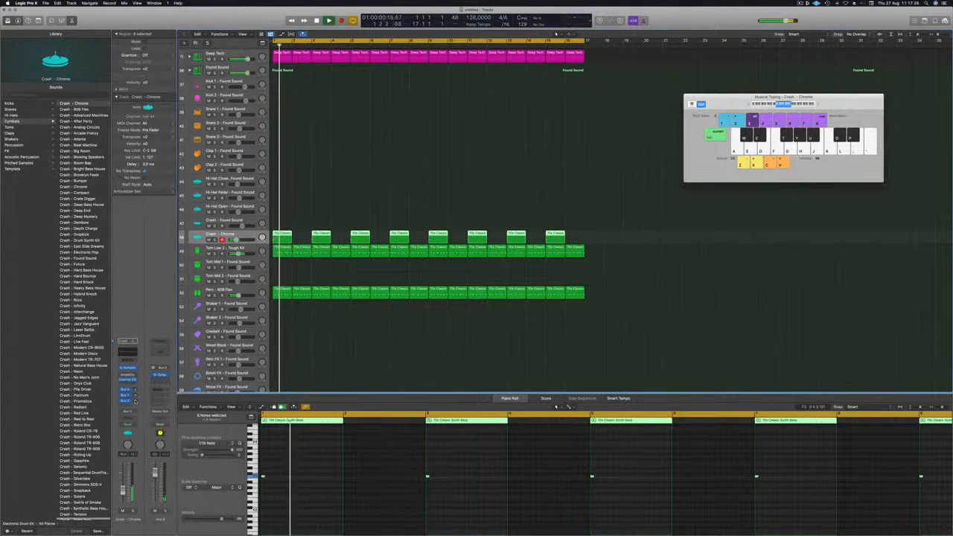
{"action": "key", "text": "Return"}
{"action": "left_click_drag", "start_coordinate": [135, 401], "coordinate": [136, 396]}
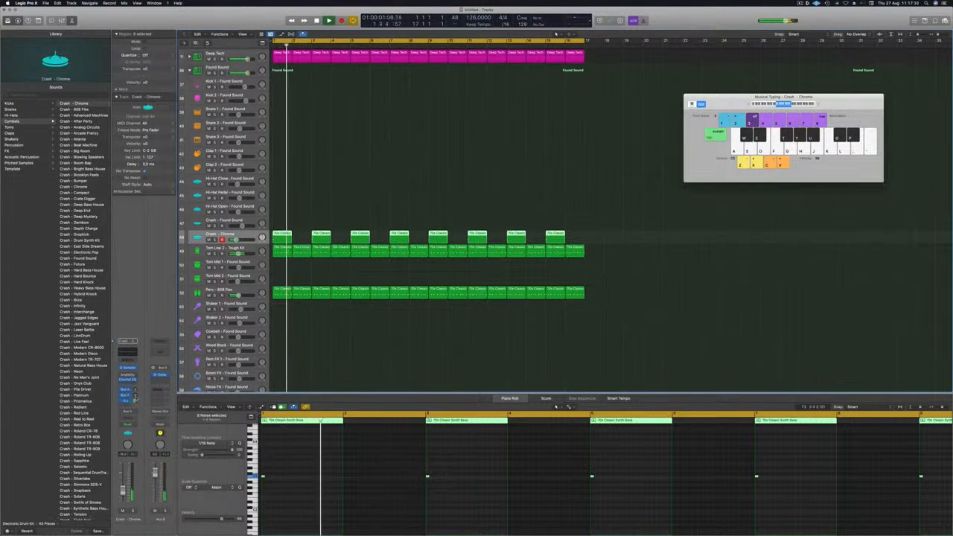
{"action": "key", "text": "Return"}
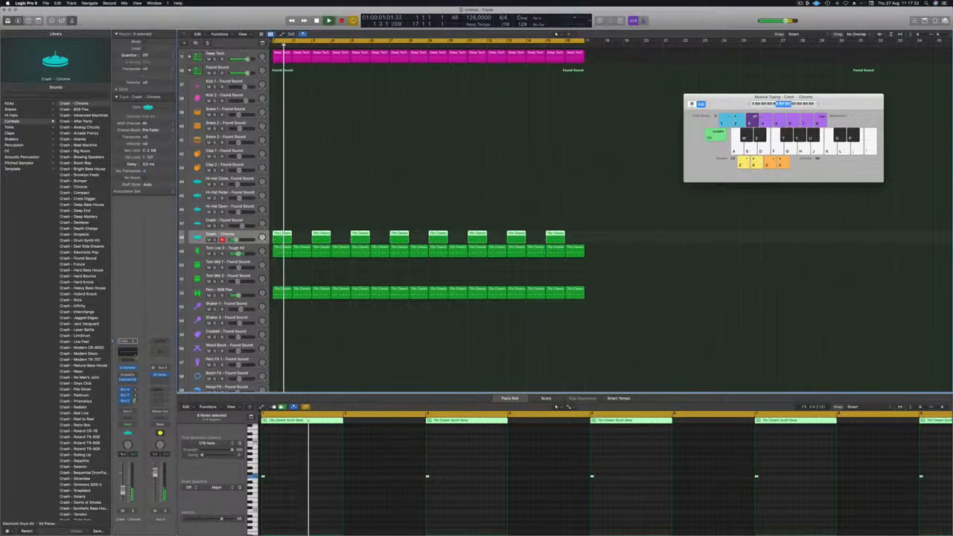
Add a Bus 10 send to the Crash - Chrome track and insert a stereo SilverVerb on its aux channel.
{"action": "left_click", "coordinate": [125, 401]}
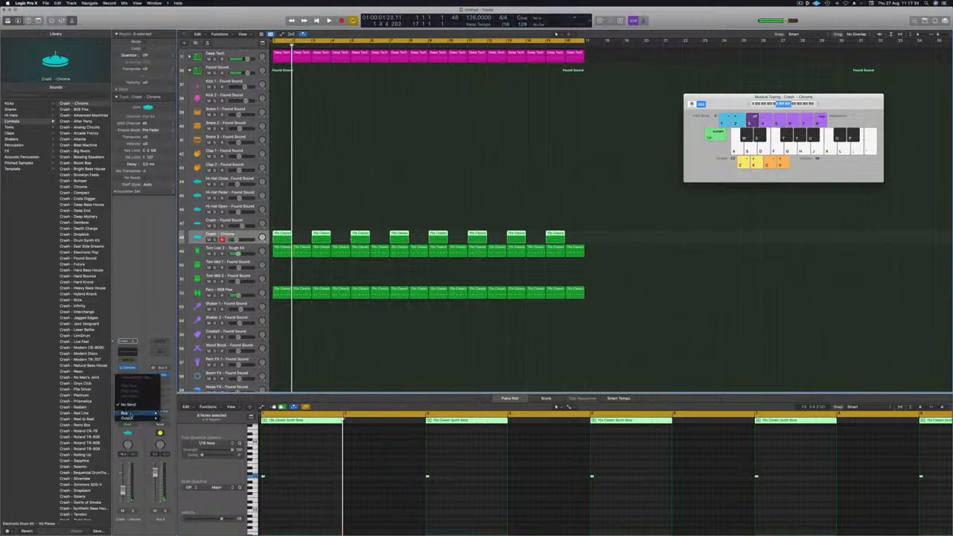
{"action": "mouse_move", "coordinate": [128, 413]}
{"action": "left_click", "coordinate": [174, 379]}
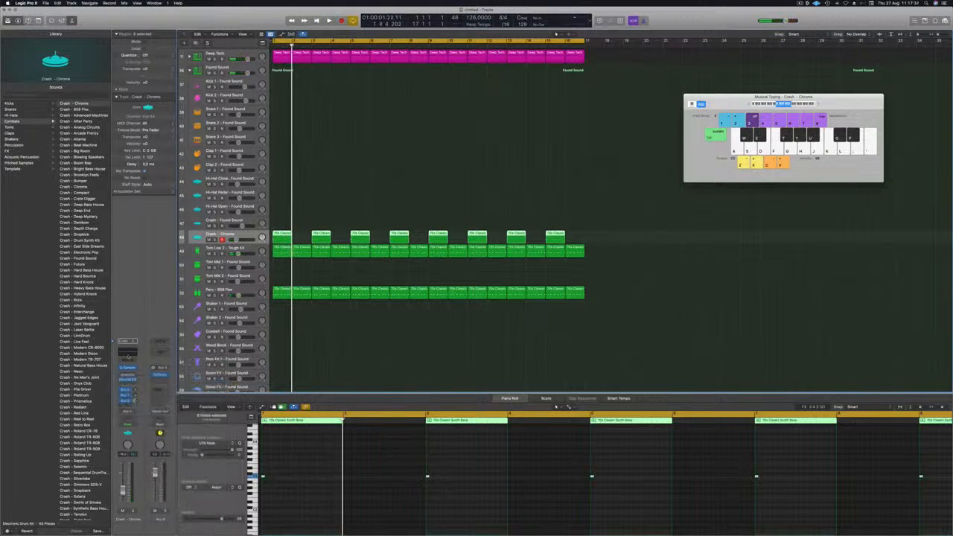
{"action": "left_click", "coordinate": [162, 370]}
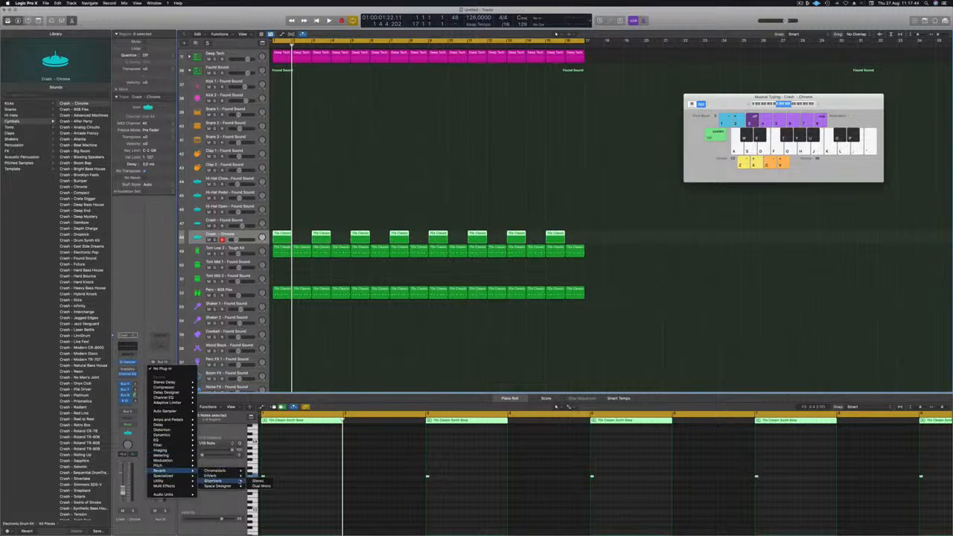
{"action": "left_click", "coordinate": [258, 481]}
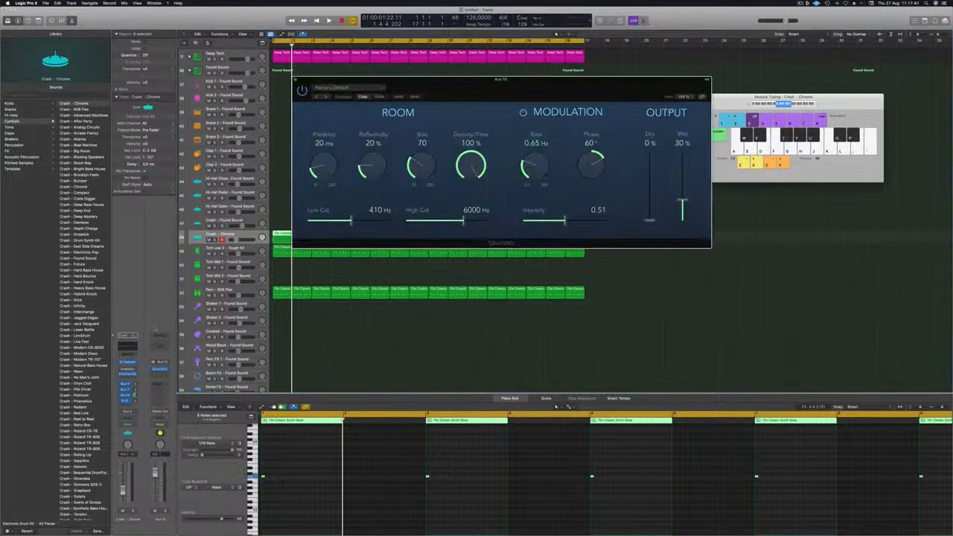
Load the grandiose preset in SilverVerb, close the plug-in window and play the loop.
{"action": "key", "text": "space"}
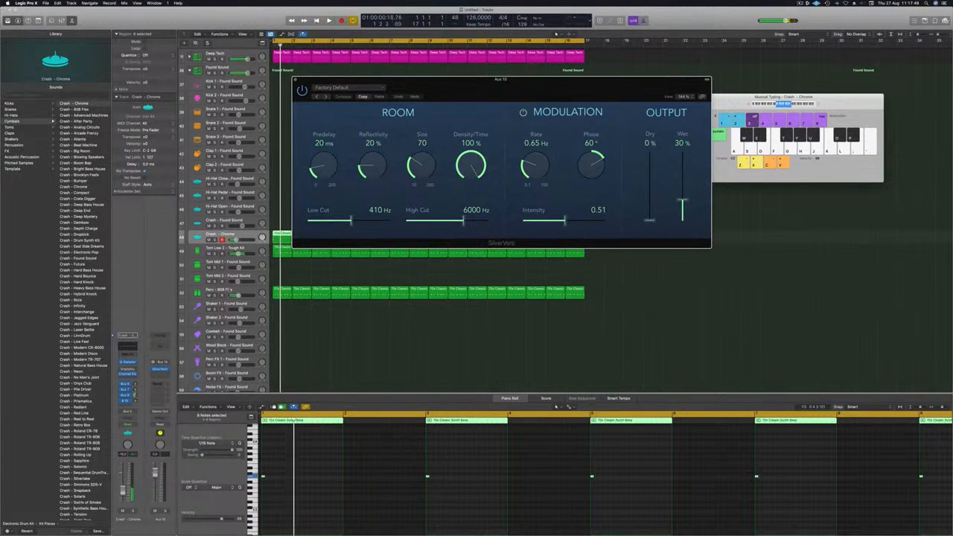
{"action": "left_click", "coordinate": [359, 88]}
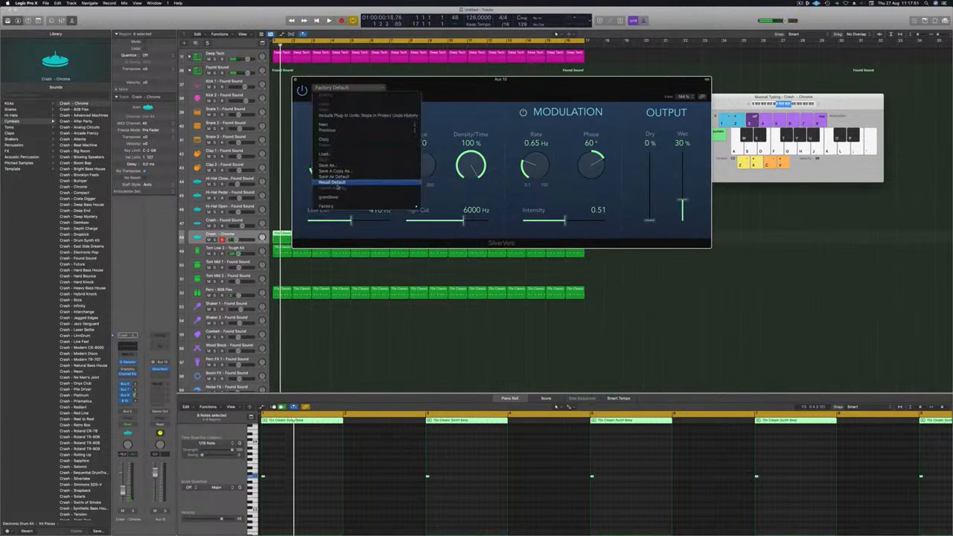
{"action": "left_click", "coordinate": [334, 197]}
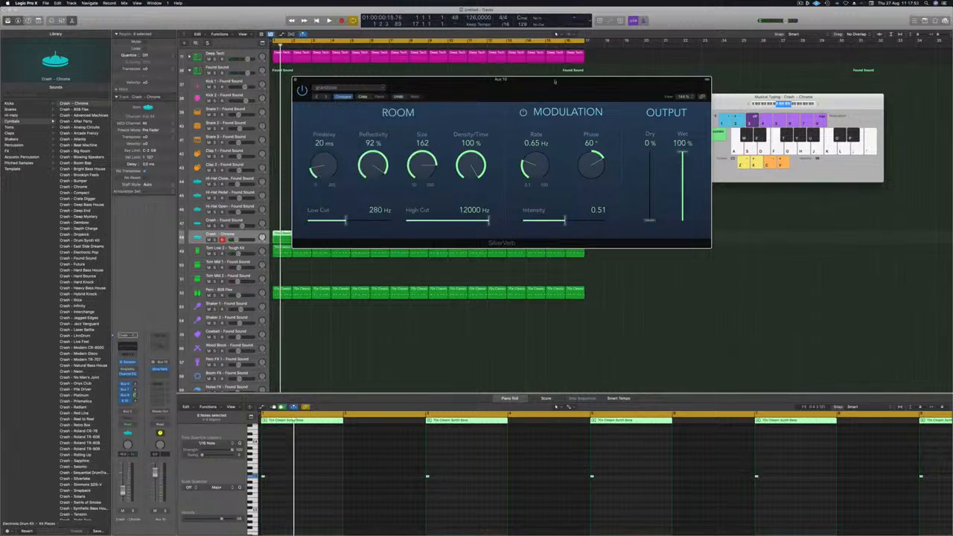
{"action": "left_click", "coordinate": [295, 80]}
{"action": "key", "text": "space"}
{"action": "key", "text": "space"}
{"action": "key", "text": "space"}
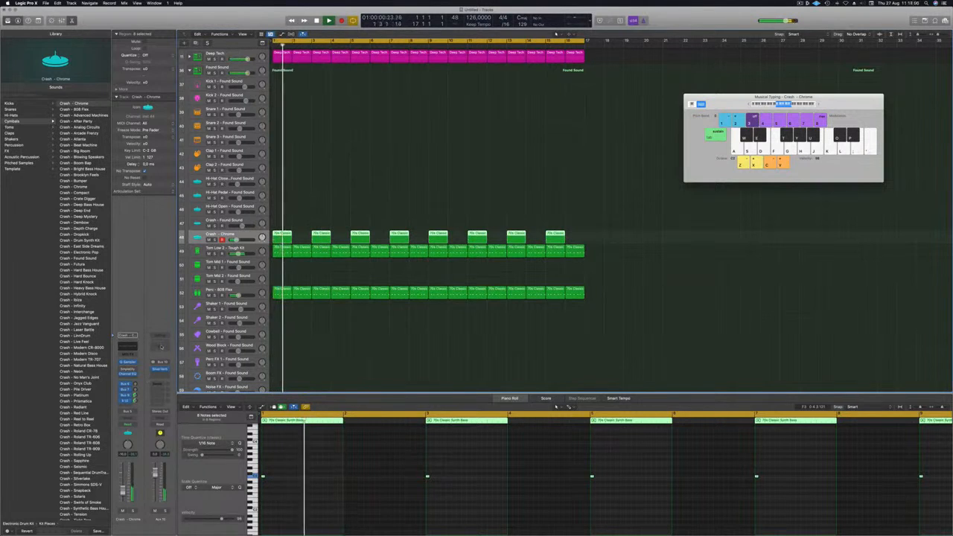
Add a Channel EQ to the Bus 10 aux and enable its low cut with the frequency just below 300 Hz.
{"action": "left_click", "coordinate": [167, 346]}
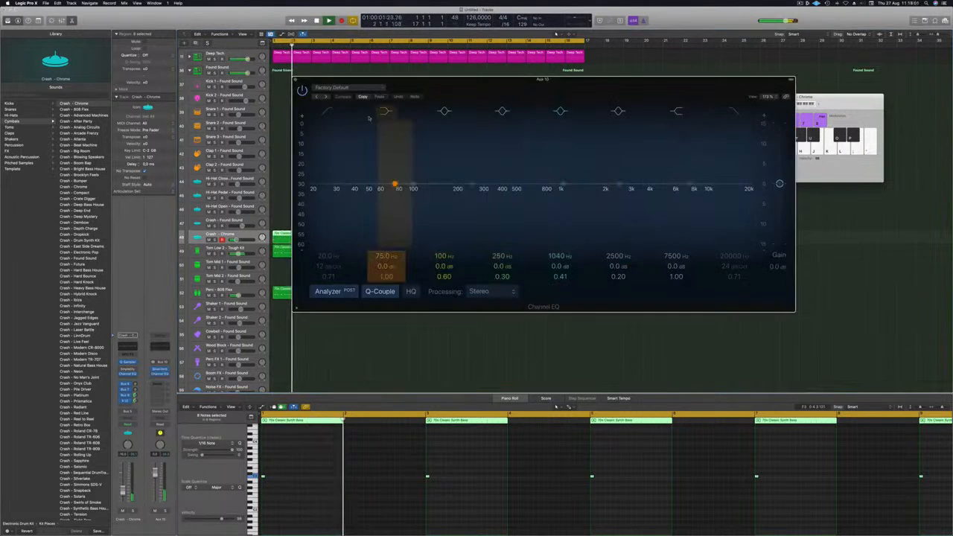
{"action": "left_click", "coordinate": [328, 112]}
{"action": "left_click_drag", "start_coordinate": [331, 195], "coordinate": [349, 195]}
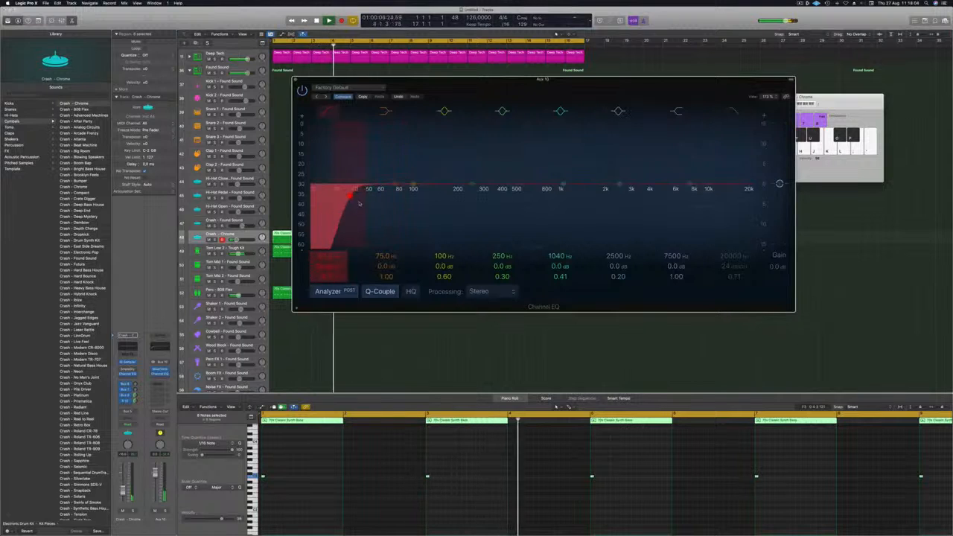
{"action": "left_click_drag", "start_coordinate": [350, 195], "coordinate": [478, 196]}
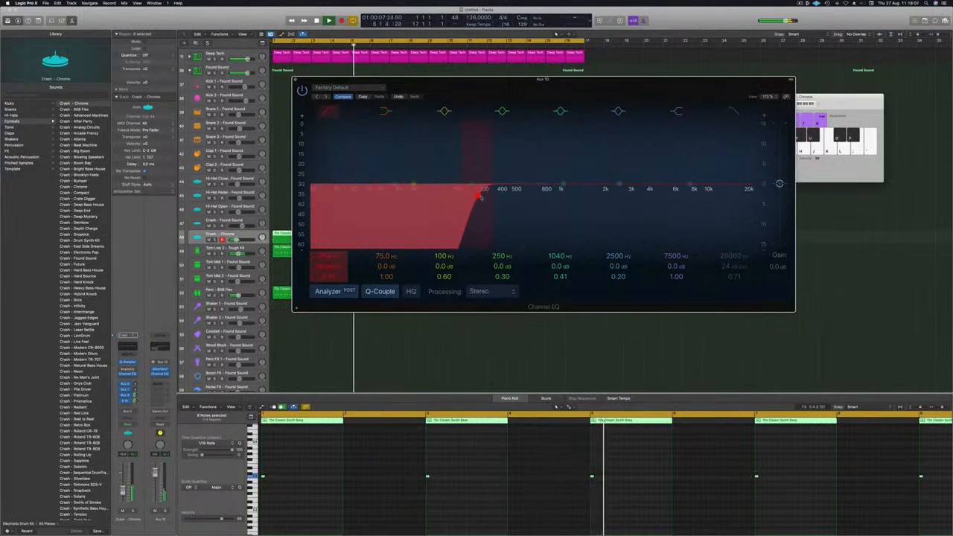
{"action": "key", "text": "super+w"}
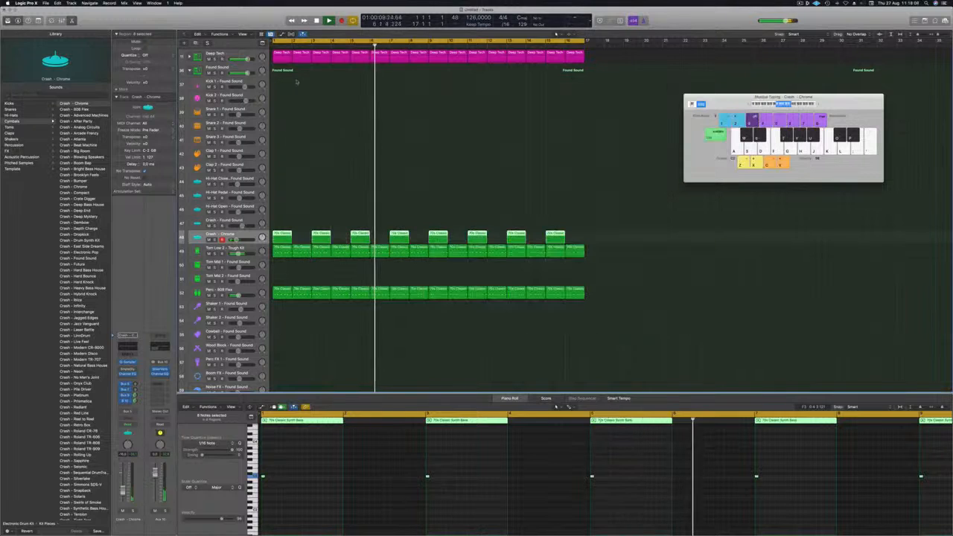
{"action": "key", "text": "Return"}
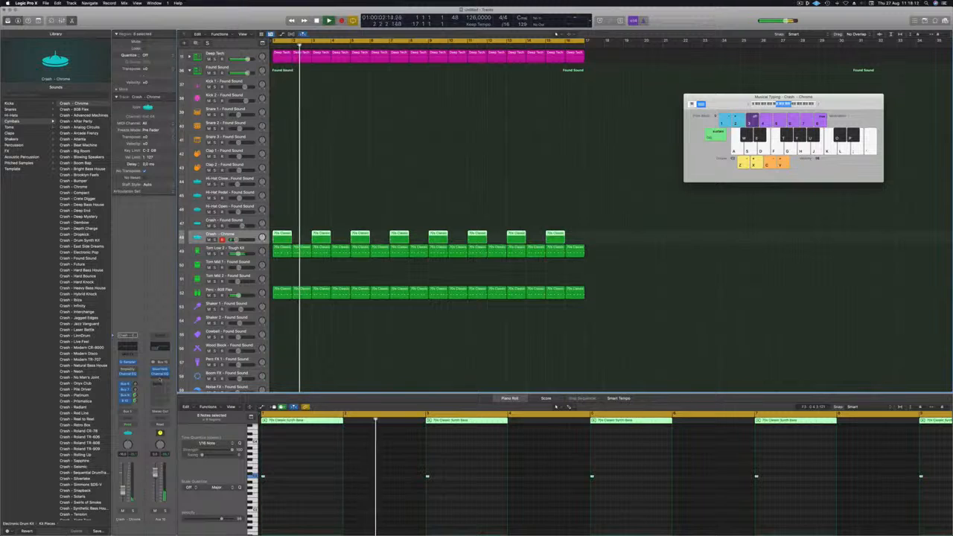
Insert a stereo Compressor on the Bus 10 aux and set its side chain to Kick 1 - Deep Tech (Inst 9).
{"action": "left_click", "coordinate": [159, 380]}
{"action": "mouse_move", "coordinate": [165, 406]}
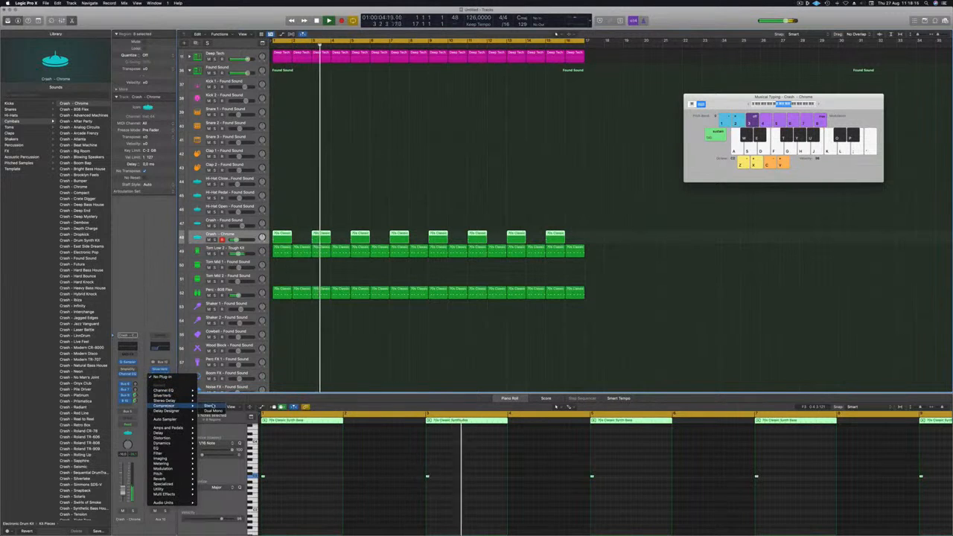
{"action": "left_click", "coordinate": [212, 407]}
{"action": "left_click_drag", "start_coordinate": [479, 90], "coordinate": [453, 99]}
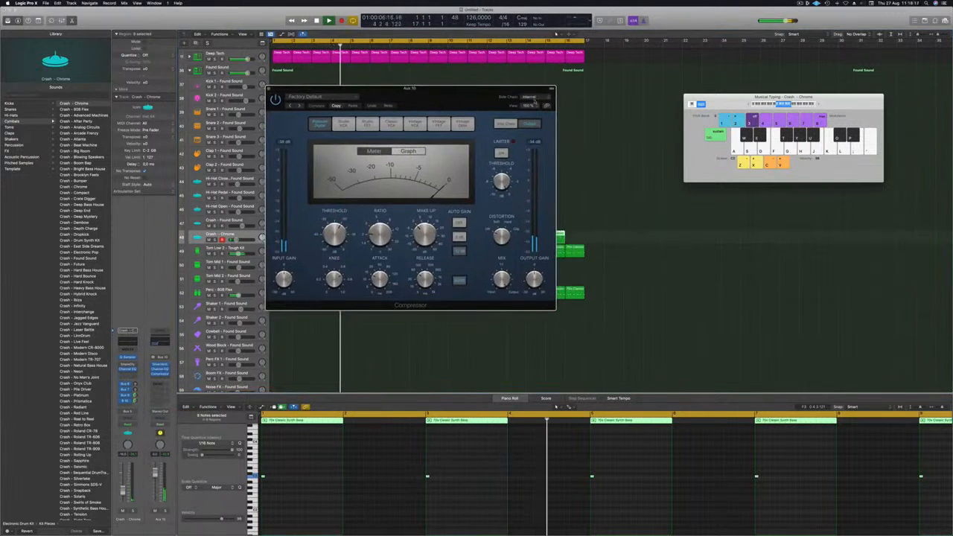
{"action": "mouse_move", "coordinate": [536, 115]}
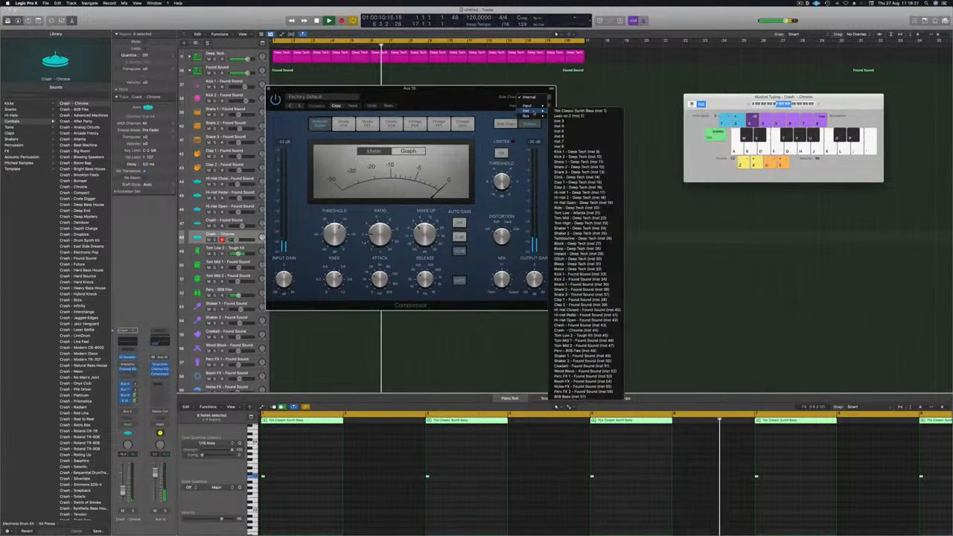
{"action": "left_click", "coordinate": [585, 152]}
{"action": "left_click_drag", "start_coordinate": [450, 100], "coordinate": [541, 99]}
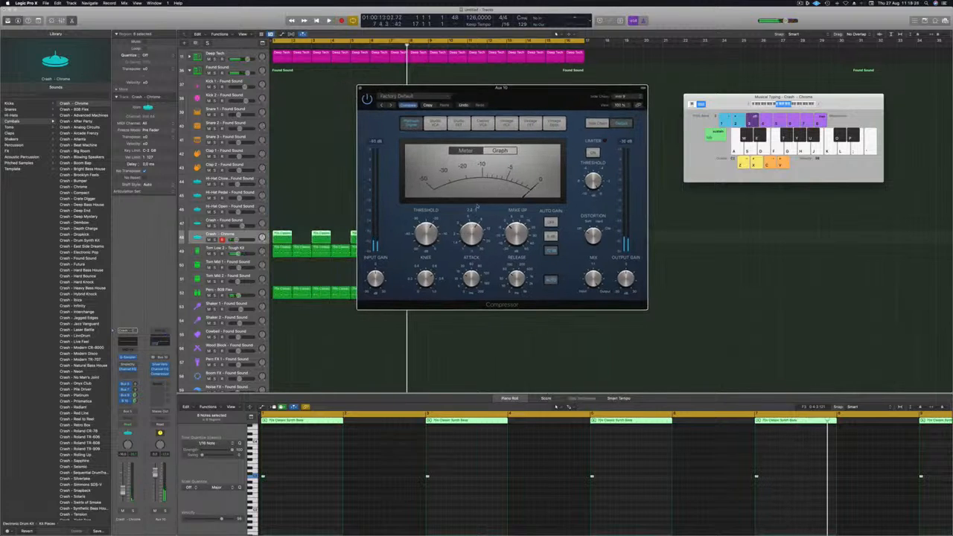
Play the loop through the sidechained Bus 10 Compressor, close its plug-in window and stop playback.
{"action": "key", "text": "space"}
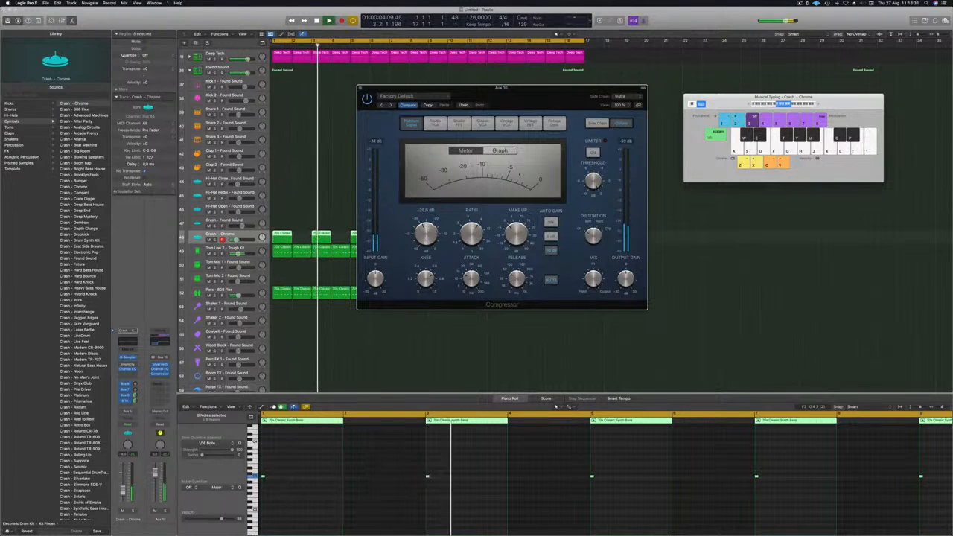
{"action": "left_click_drag", "start_coordinate": [377, 85], "coordinate": [391, 84]}
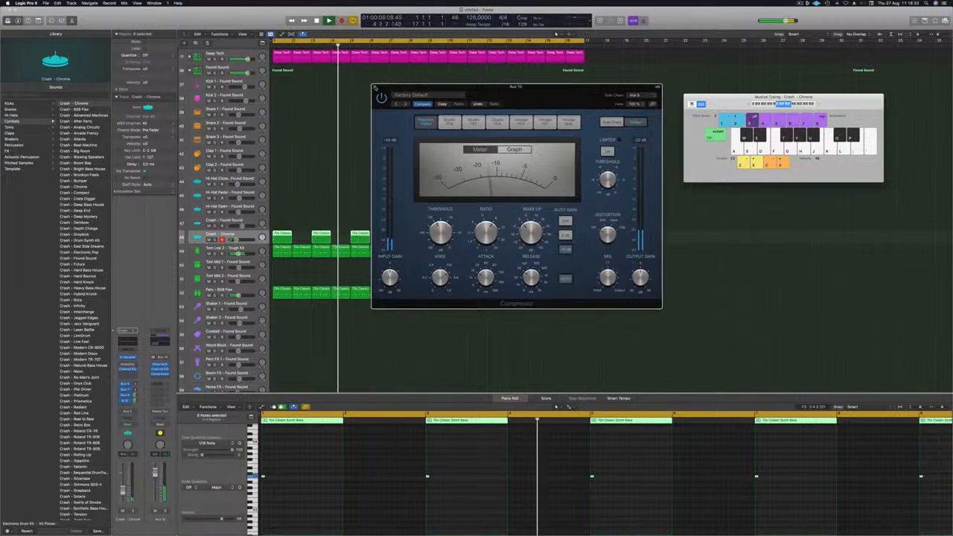
{"action": "left_click", "coordinate": [374, 87]}
{"action": "key", "text": "space"}
Delete crash regions so only those at bars 3, 7, 11 and 15 are left, and play the loop.
{"action": "left_click", "coordinate": [350, 219]}
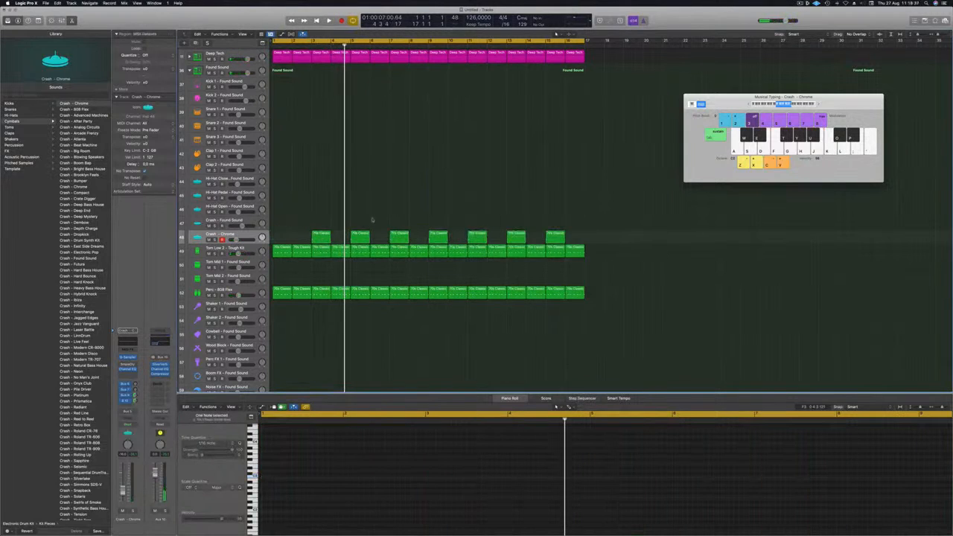
{"action": "left_click", "coordinate": [521, 234]}
{"action": "key", "text": "space"}
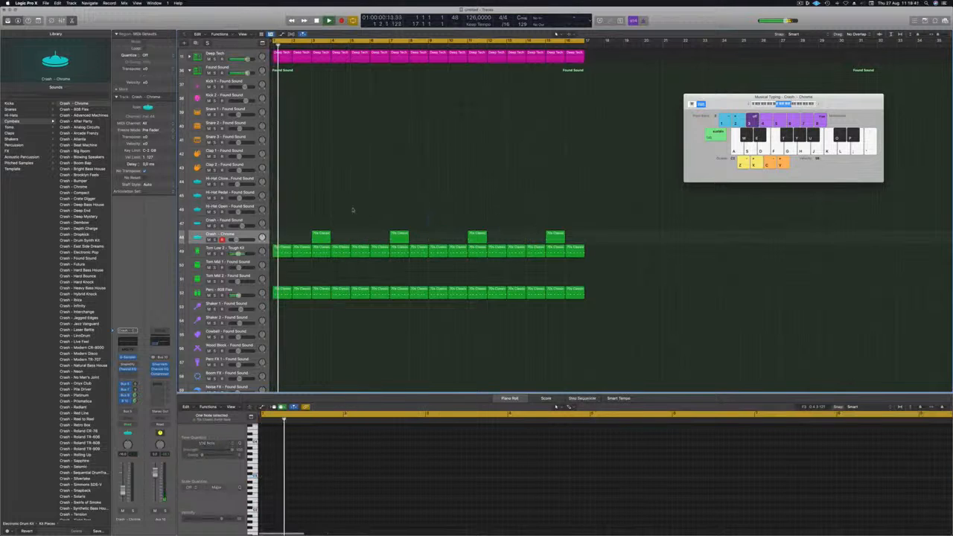
Save the project as "Episode 131 guys" and play the loop.
{"action": "key", "text": "super+s"}
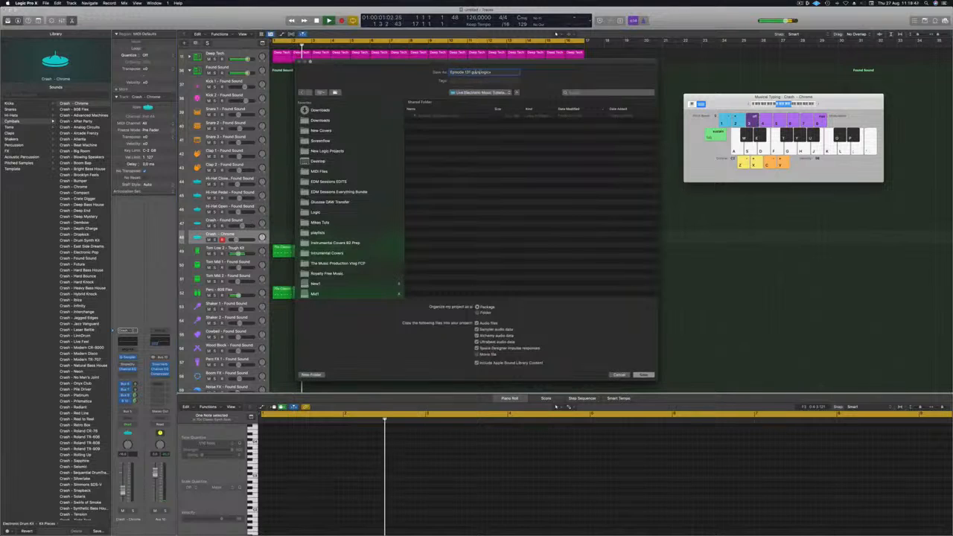
{"action": "key", "text": "Return"}
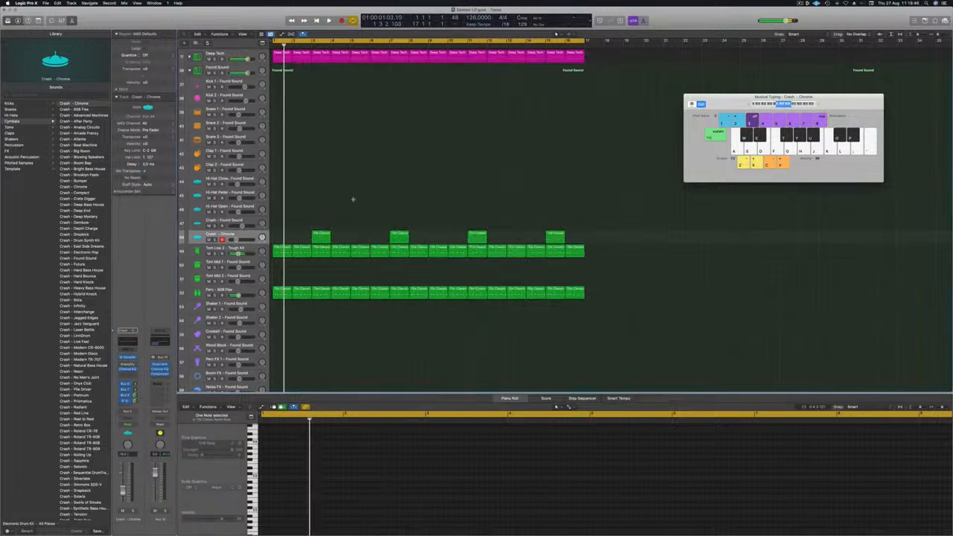
{"action": "key", "text": "space"}
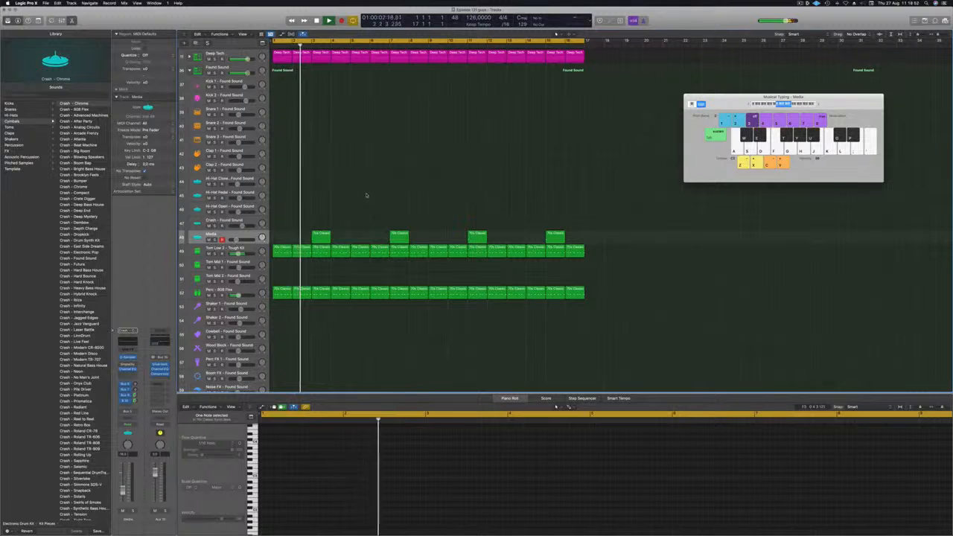
Select the crash track with its four regions and lower its volume during playback.
{"action": "left_click", "coordinate": [211, 235]}
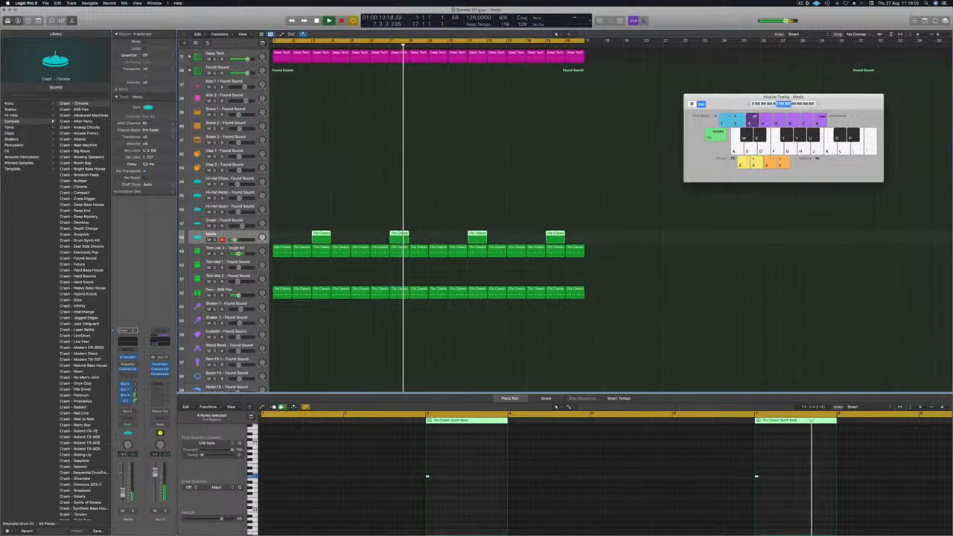
{"action": "key", "text": "Return"}
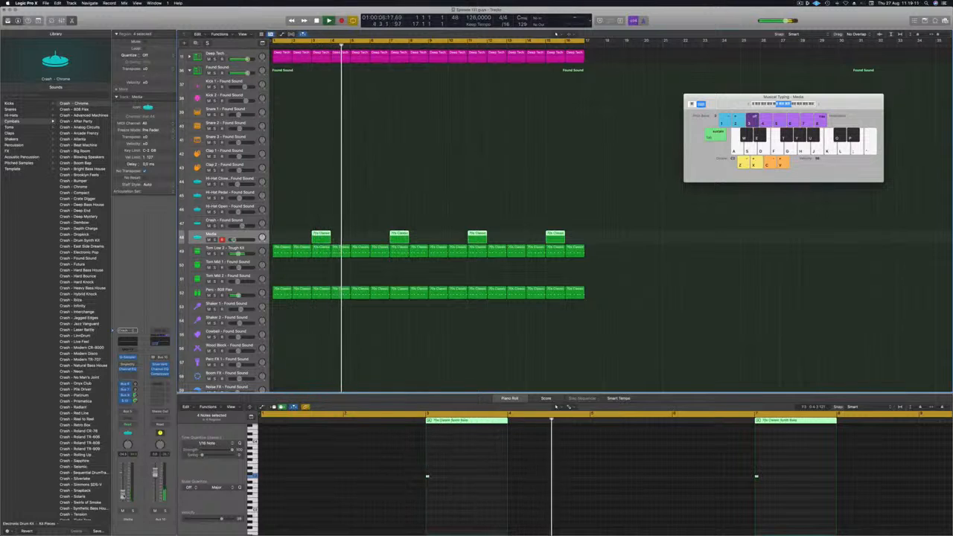
{"action": "key", "text": "super+Left"}
Copy the crash region at bar 3 to bar 1 of the Noise FX - Found Sound track.
{"action": "scroll", "coordinate": [378, 165], "scroll_direction": "down", "scroll_amount": 6}
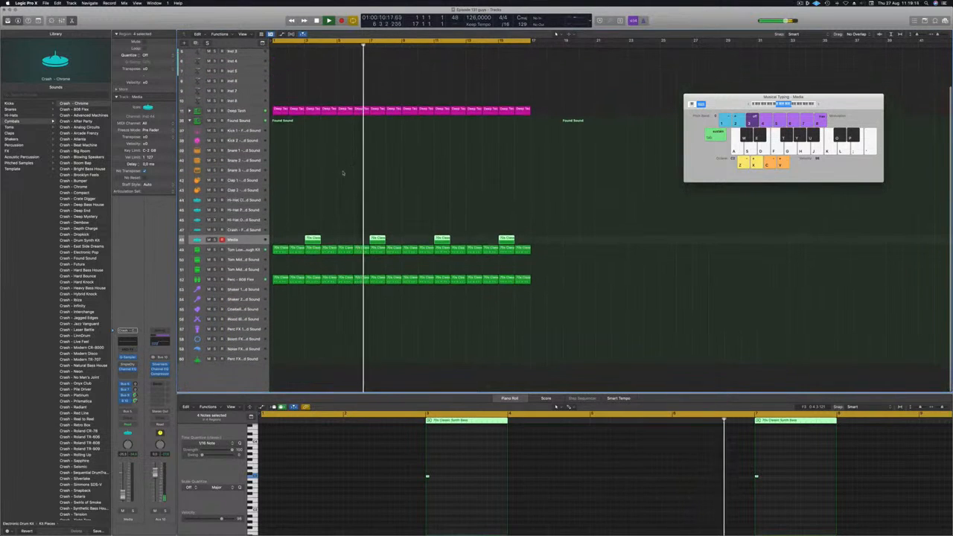
{"action": "left_click", "coordinate": [345, 165]}
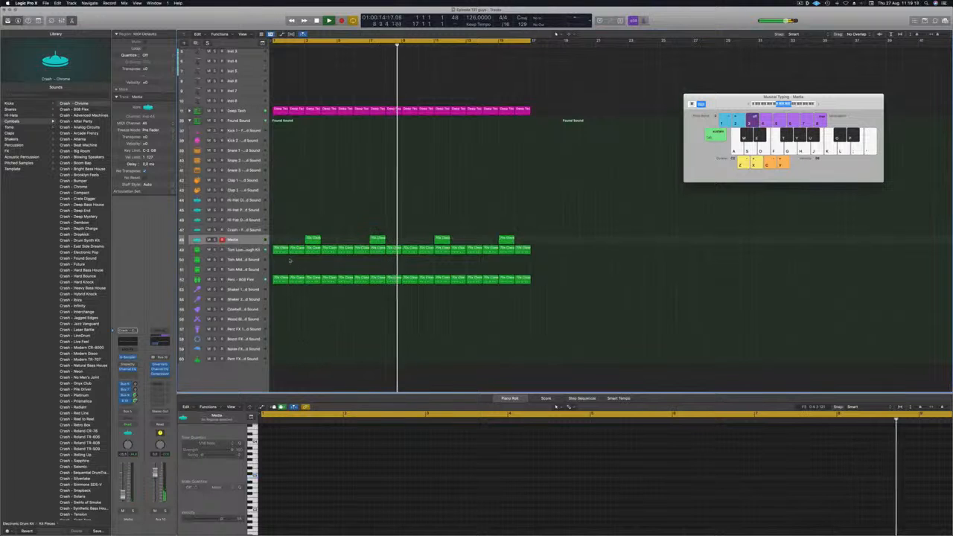
{"action": "left_click_drag", "start_coordinate": [313, 239], "coordinate": [278, 350]}
Play from the start and copy the Noise FX region's first note about one and a half beats further on.
{"action": "key", "text": "Return"}
{"action": "key", "text": "space"}
{"action": "key", "text": "super+Right"}
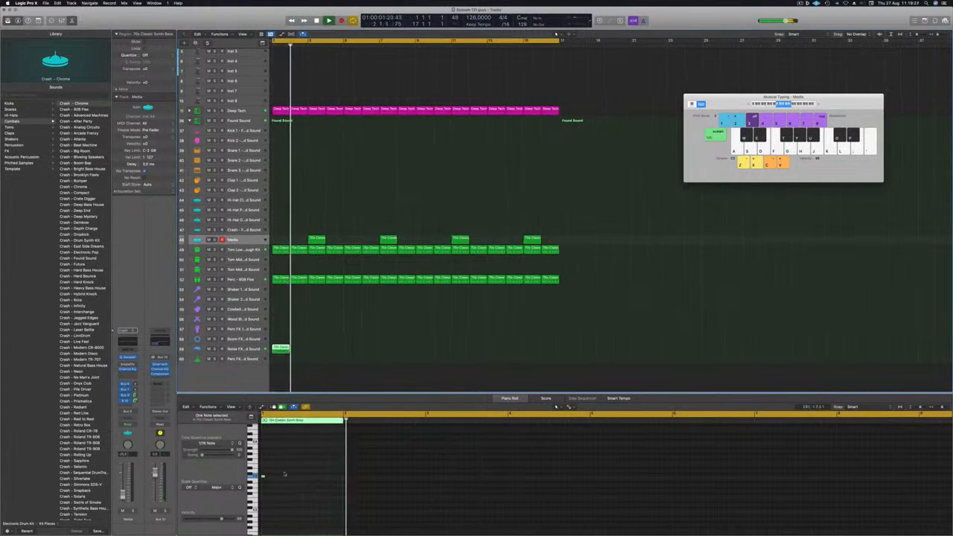
{"action": "left_click_drag", "start_coordinate": [262, 476], "coordinate": [294, 476]}
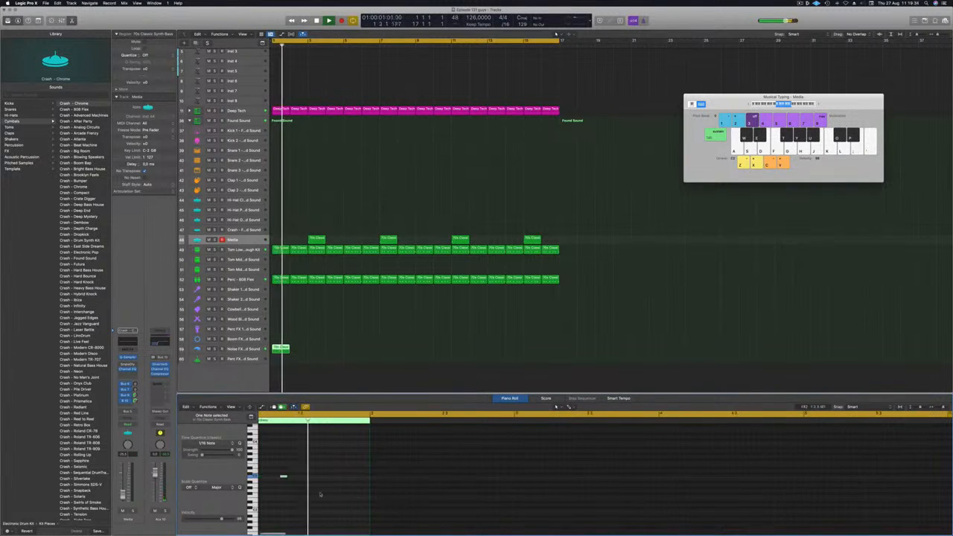
Duplicate the one-bar Noise FX region along its track to fill all 16 bars of the loop.
{"action": "left_click", "coordinate": [282, 348]}
{"action": "left_click_drag", "start_coordinate": [282, 347], "coordinate": [425, 350]}
{"action": "key", "text": "super+Left"}
{"action": "key", "text": "super+Left"}
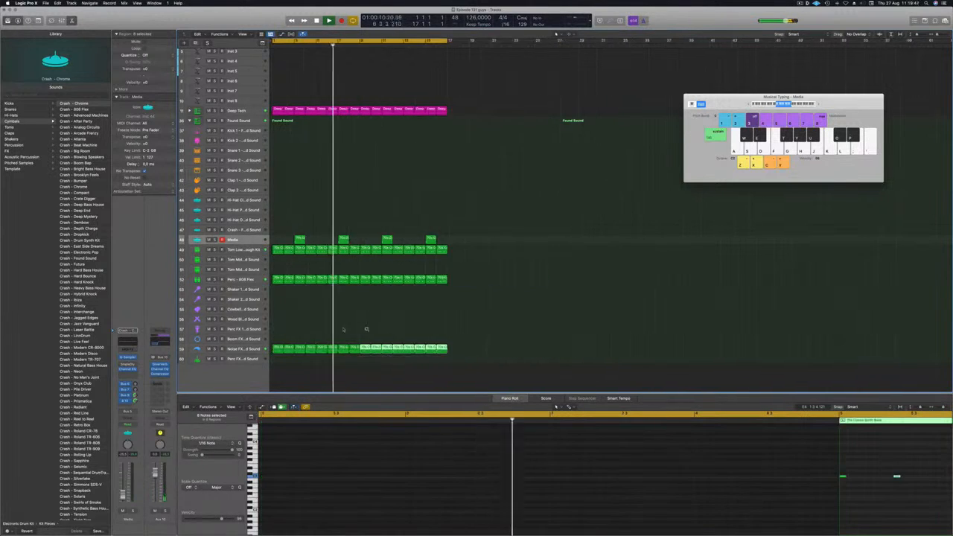
{"action": "left_click", "coordinate": [307, 328]}
{"action": "key", "text": "Return"}
Add a Bus 9 send to the Noise FX - Found Sound track and raise its send level.
{"action": "left_click", "coordinate": [276, 349]}
{"action": "scroll", "coordinate": [325, 332], "scroll_direction": "up", "scroll_amount": 3}
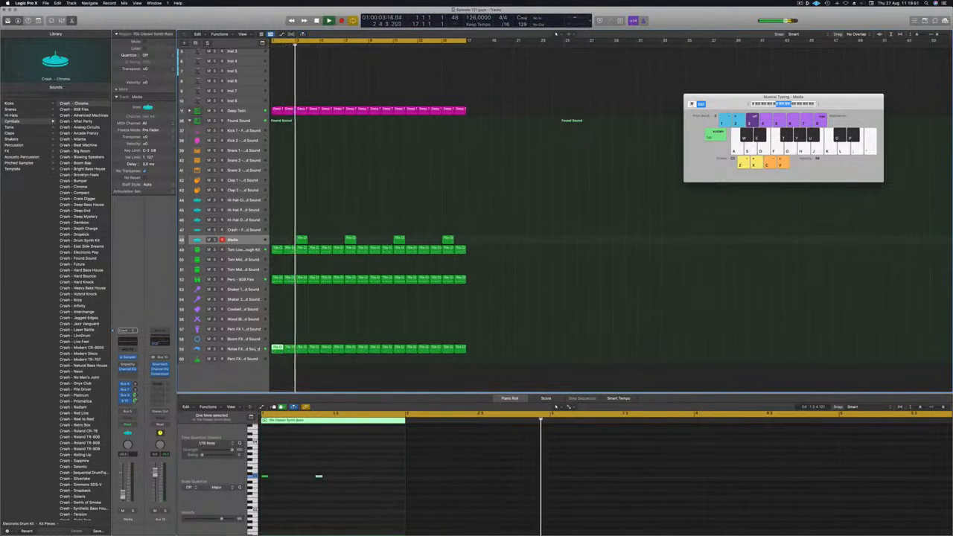
{"action": "left_click", "coordinate": [250, 349]}
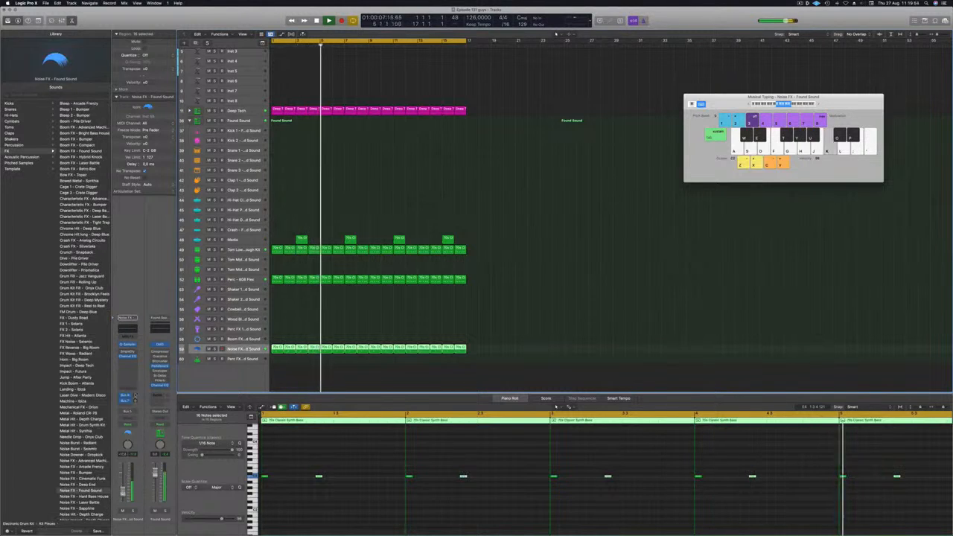
{"action": "left_click", "coordinate": [124, 407]}
{"action": "mouse_move", "coordinate": [123, 413]}
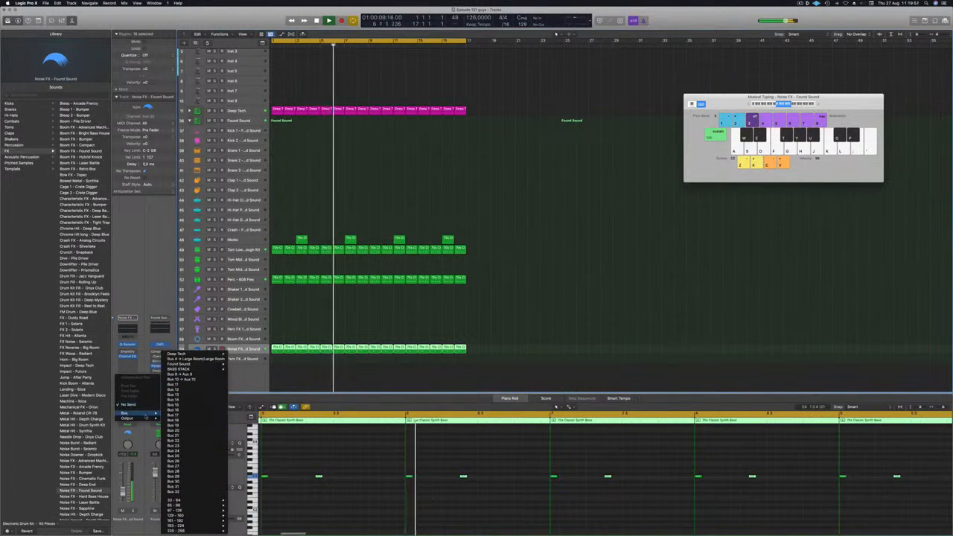
{"action": "left_click", "coordinate": [181, 375]}
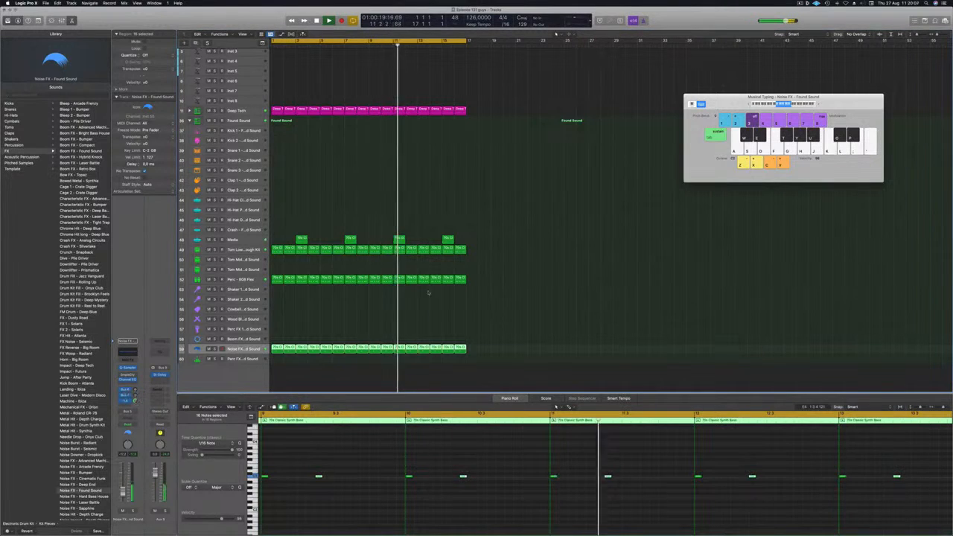
{"action": "left_click", "coordinate": [385, 315]}
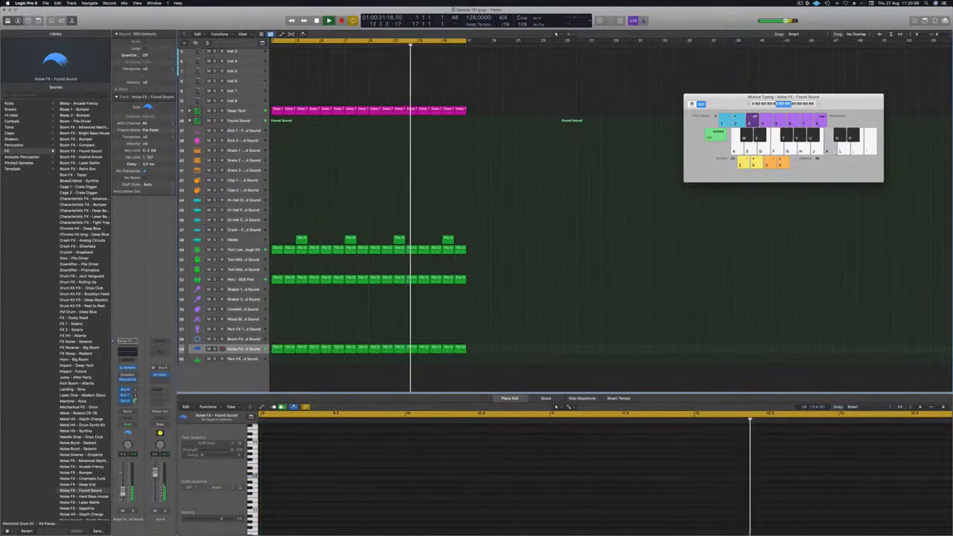
Select the empty Inst 3 track below the bass stack and increase its track height.
{"action": "scroll", "coordinate": [348, 111], "scroll_direction": "up", "scroll_amount": 3}
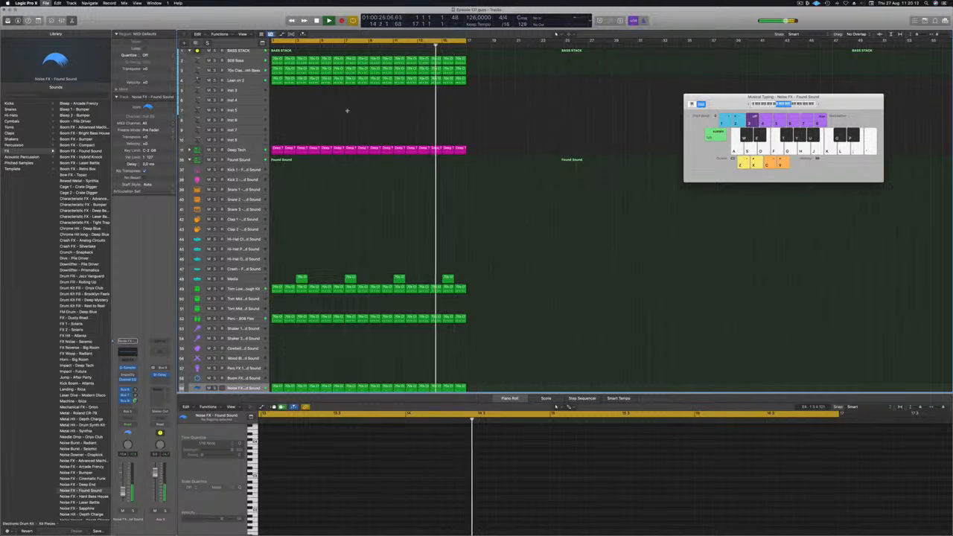
{"action": "scroll", "coordinate": [325, 112], "scroll_direction": "up", "scroll_amount": 1}
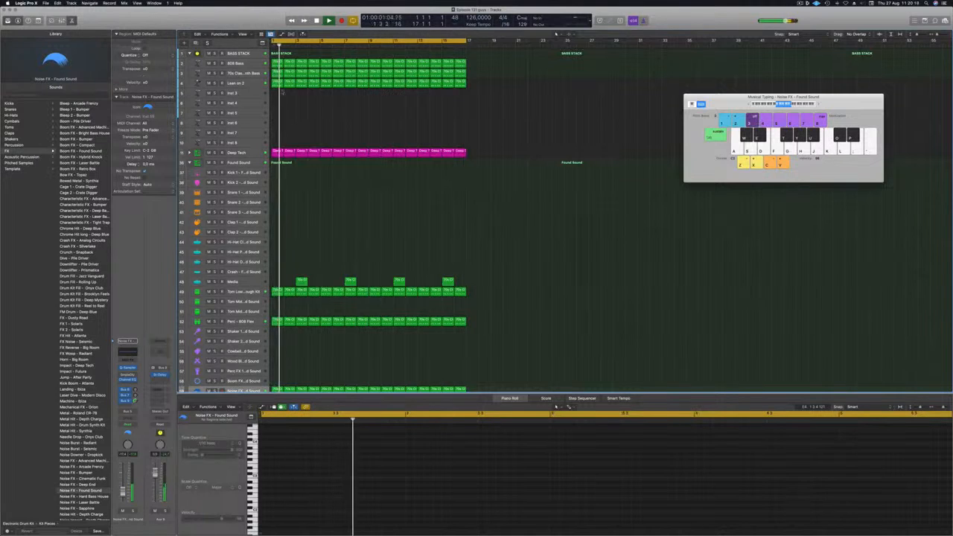
{"action": "left_click", "coordinate": [256, 93]}
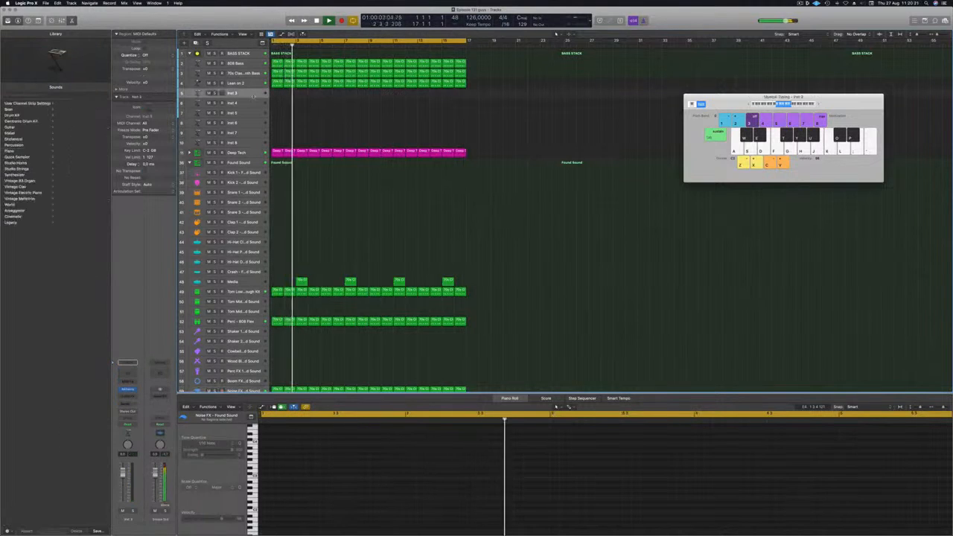
{"action": "left_click_drag", "start_coordinate": [256, 98], "coordinate": [249, 134]}
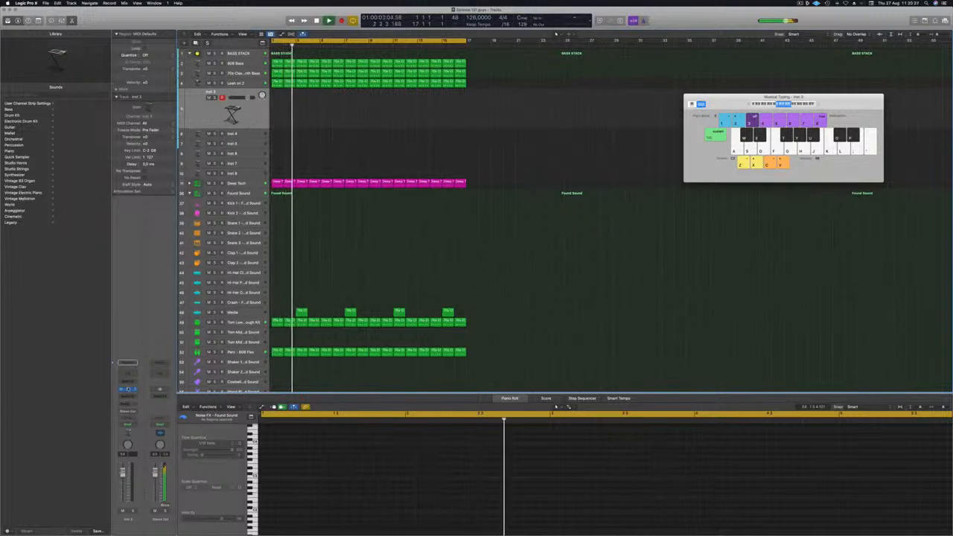
Load the Perfect Pad 01 preset from the Pads category in Inst 3's Alchemy.
{"action": "left_click_drag", "start_coordinate": [482, 85], "coordinate": [621, 132]}
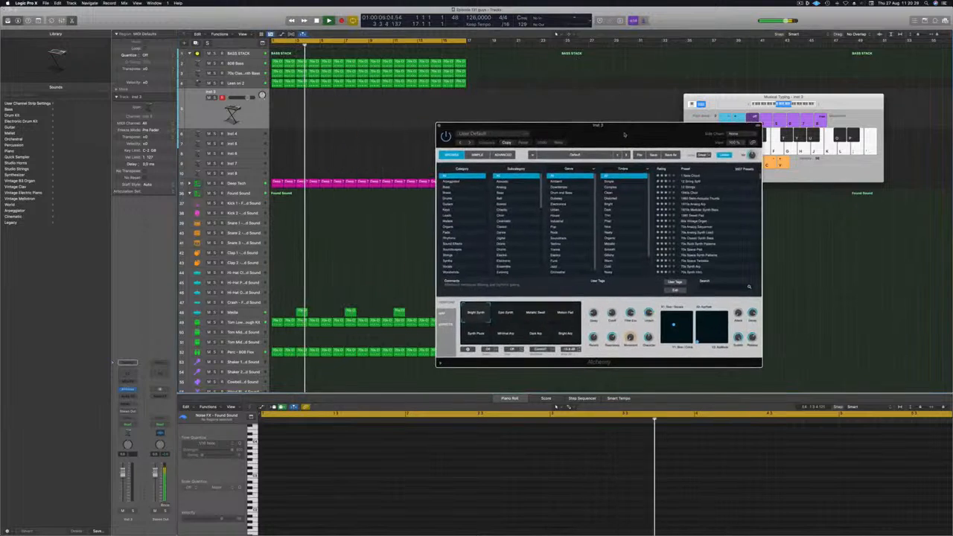
{"action": "left_click", "coordinate": [461, 232]}
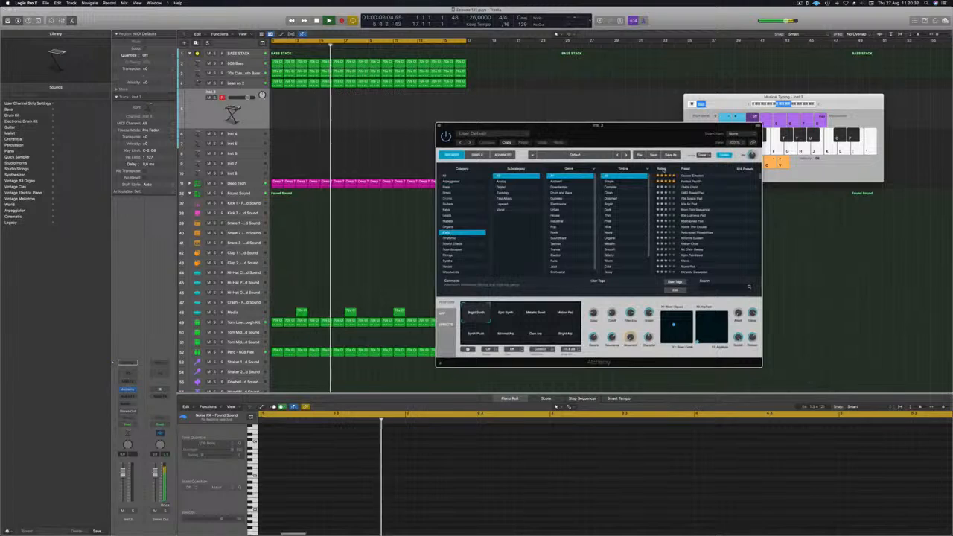
{"action": "left_click", "coordinate": [693, 182]}
{"action": "left_click_drag", "start_coordinate": [666, 131], "coordinate": [622, 144]}
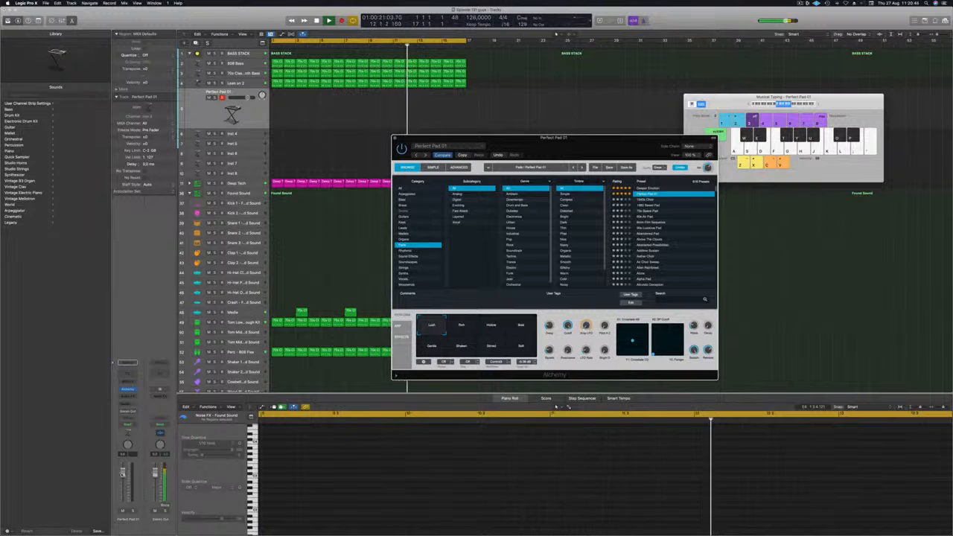
Add Bus 10 and Bus 9 sends to the Perfect Pad 01 track and raise their send levels.
{"action": "left_click", "coordinate": [124, 404]}
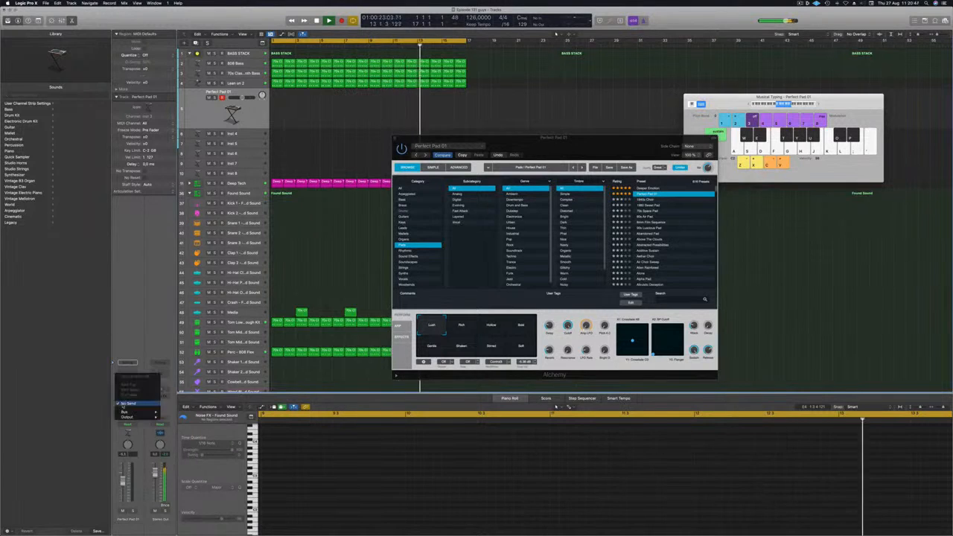
{"action": "mouse_move", "coordinate": [123, 412]}
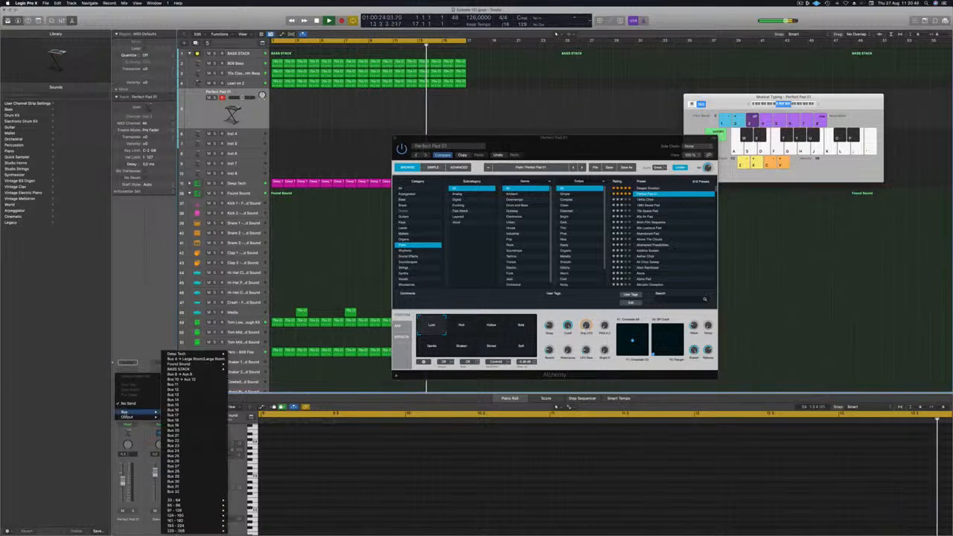
{"action": "left_click", "coordinate": [196, 380]}
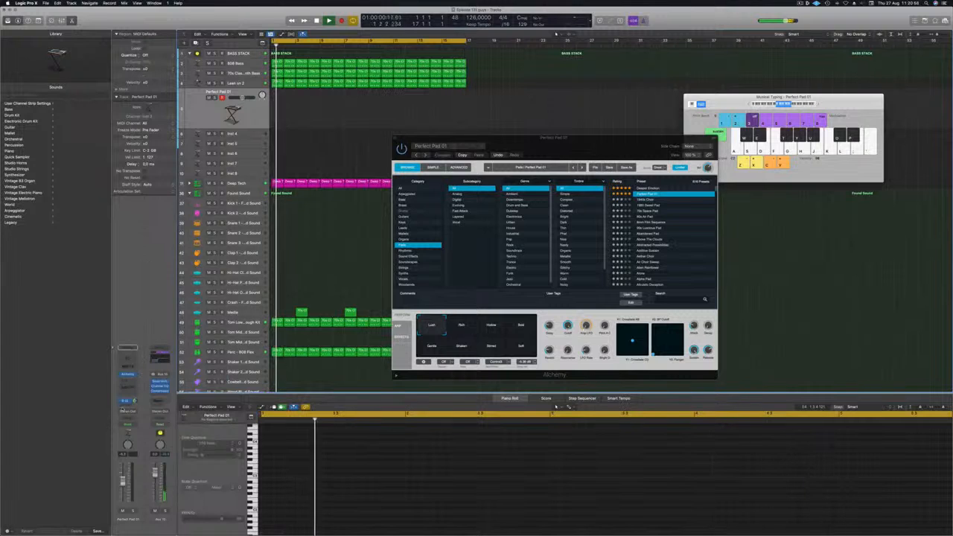
{"action": "left_click", "coordinate": [123, 408]}
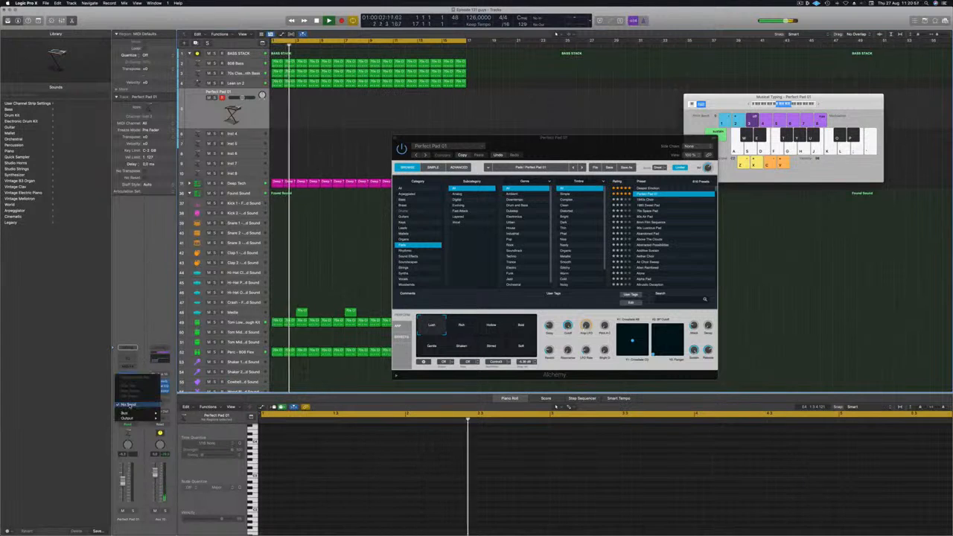
{"action": "mouse_move", "coordinate": [125, 413]}
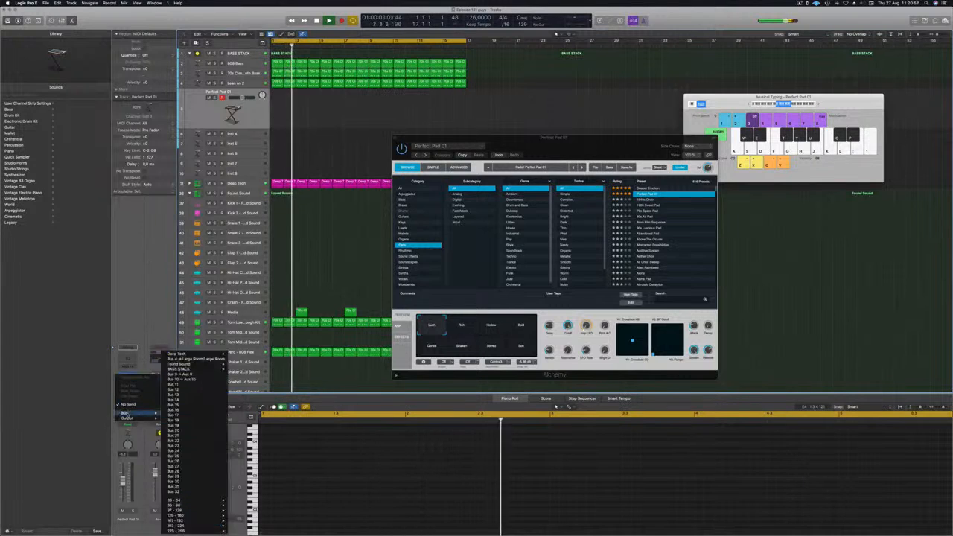
{"action": "left_click", "coordinate": [192, 374]}
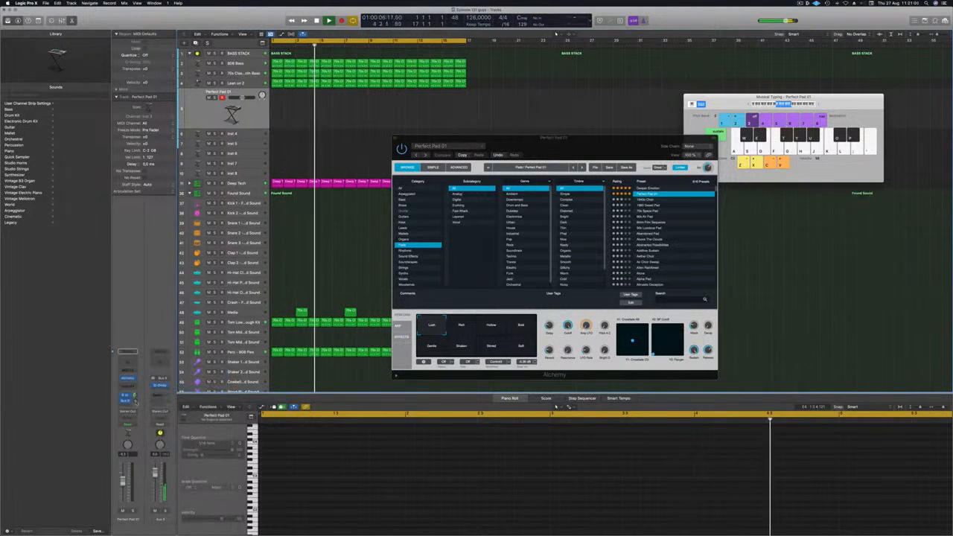
Reposition the Alchemy and Musical Typing windows while auditioning the pad over the loop.
{"action": "left_click_drag", "start_coordinate": [650, 140], "coordinate": [596, 143]}
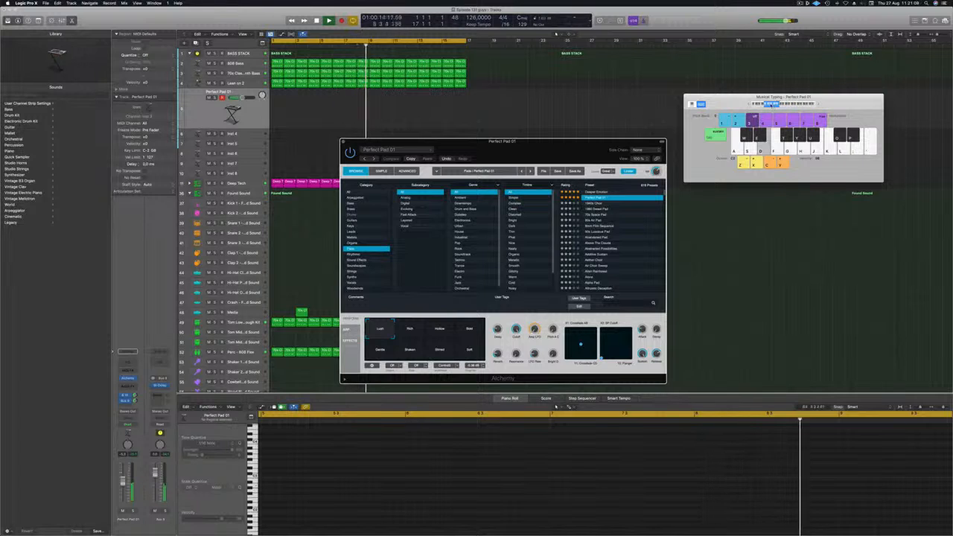
{"action": "left_click_drag", "start_coordinate": [837, 97], "coordinate": [789, 76]}
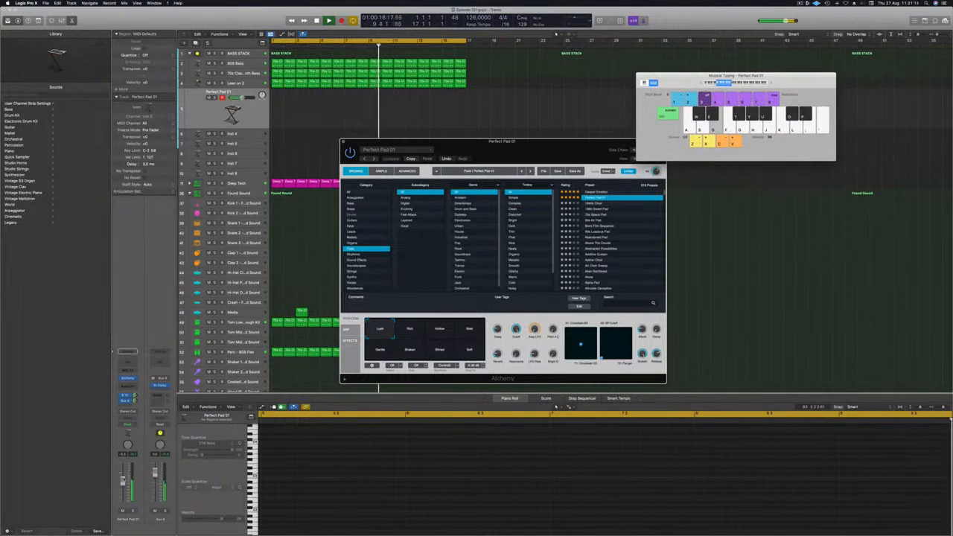
{"action": "left_click", "coordinate": [567, 407]}
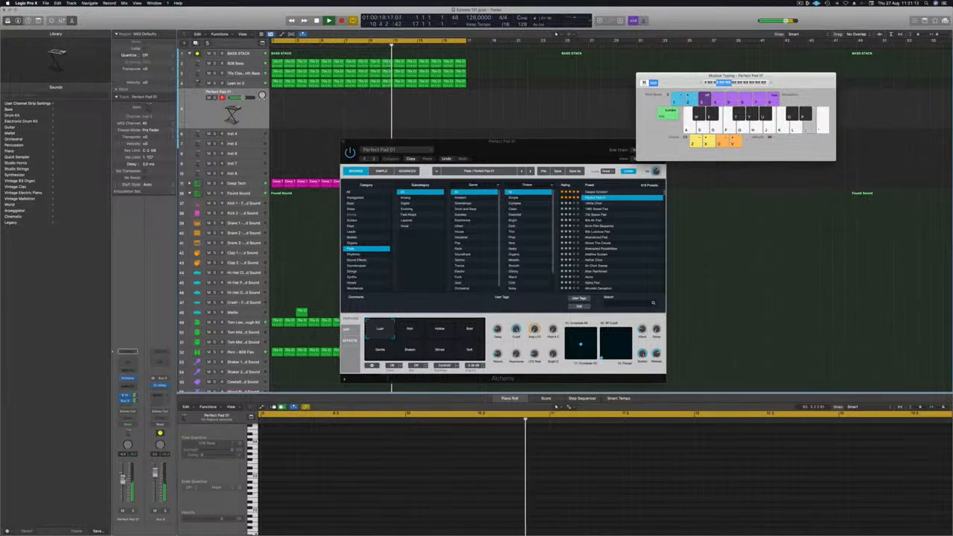
Fine-tune the pad's second send level and audition the Rich, Hollow and Bold sounds of Perfect Pad 01.
{"action": "left_click_drag", "start_coordinate": [559, 148], "coordinate": [729, 126]}
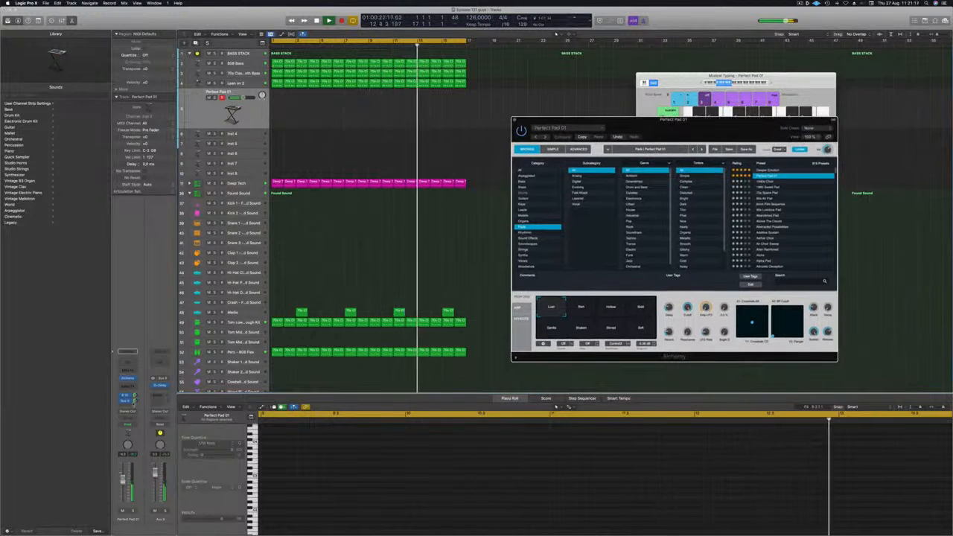
{"action": "mouse_move", "coordinate": [134, 401]}
{"action": "left_mouse_down"}
{"action": "mouse_move", "coordinate": [136, 411]}
{"action": "mouse_move", "coordinate": [135, 400]}
{"action": "left_mouse_up"}
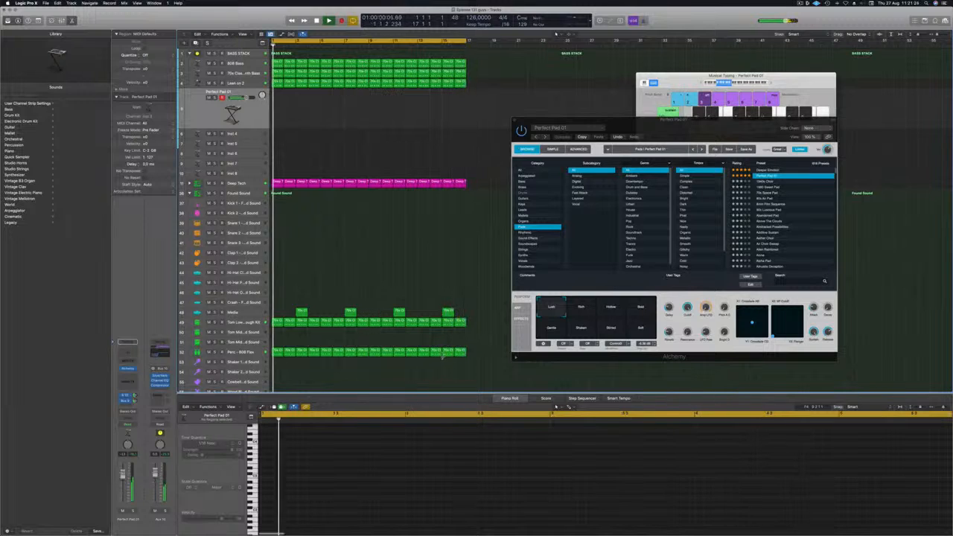
{"action": "left_click", "coordinate": [585, 313]}
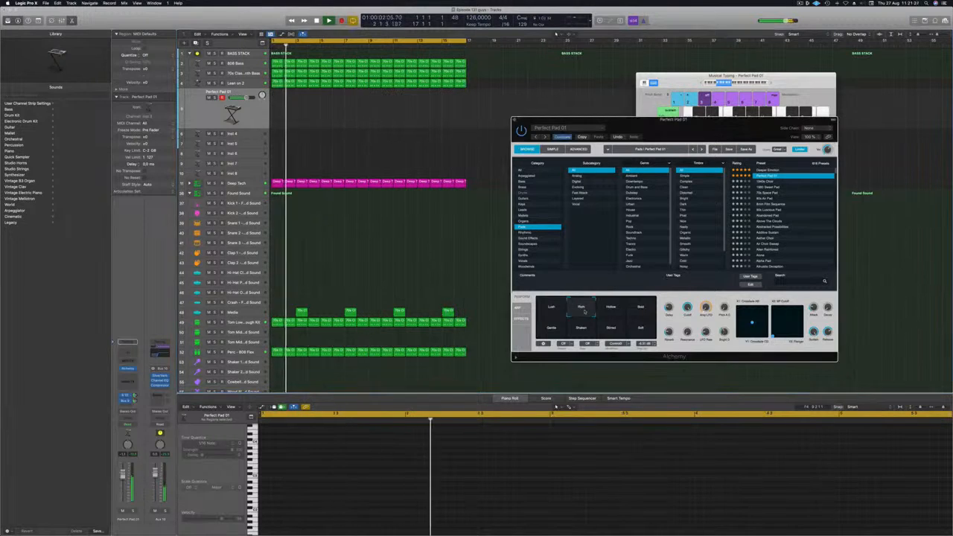
{"action": "left_click", "coordinate": [618, 309]}
{"action": "left_click", "coordinate": [640, 308]}
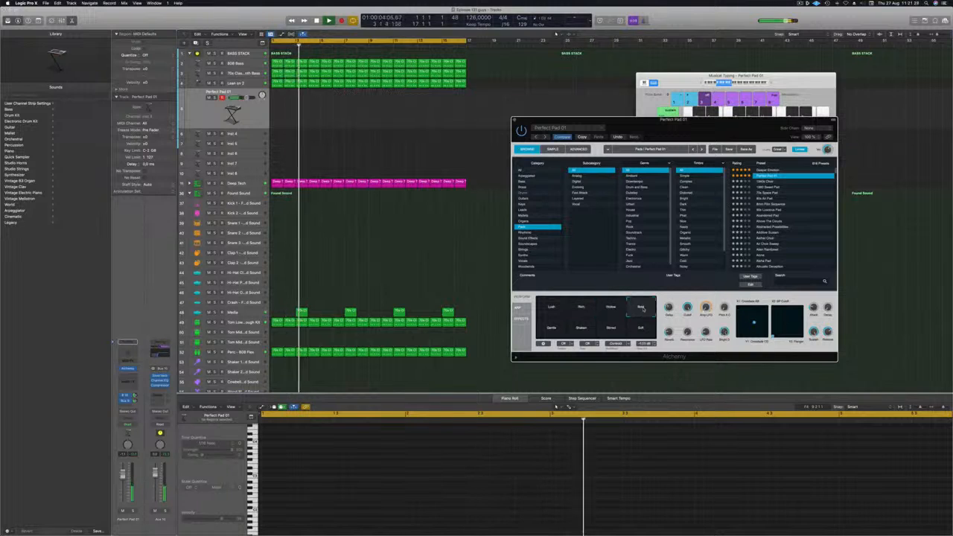
Rearrange the Alchemy and Musical Typing windows, switch Perfect Pad 01 to the Gentle sound and lower the pad track's volume.
{"action": "left_click", "coordinate": [770, 83]}
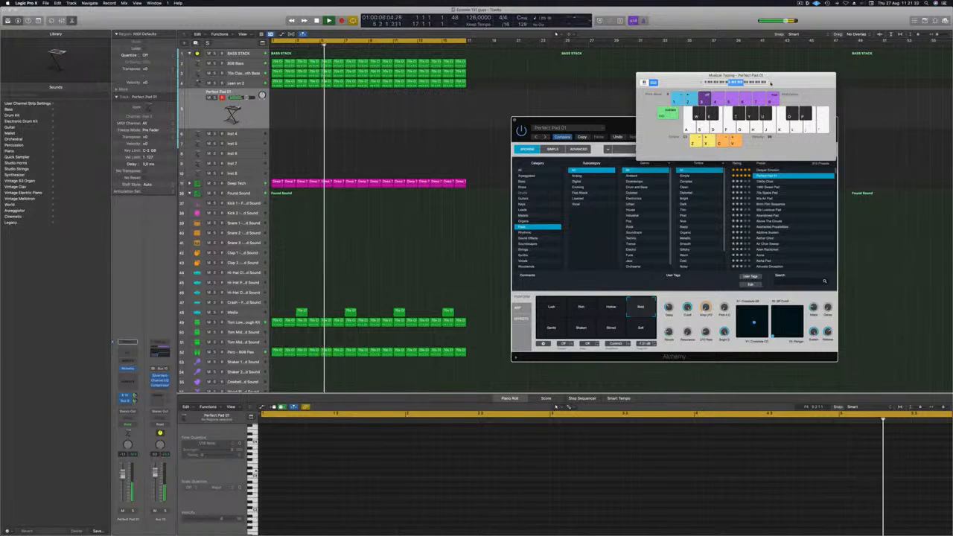
{"action": "left_click_drag", "start_coordinate": [786, 81], "coordinate": [765, 72]}
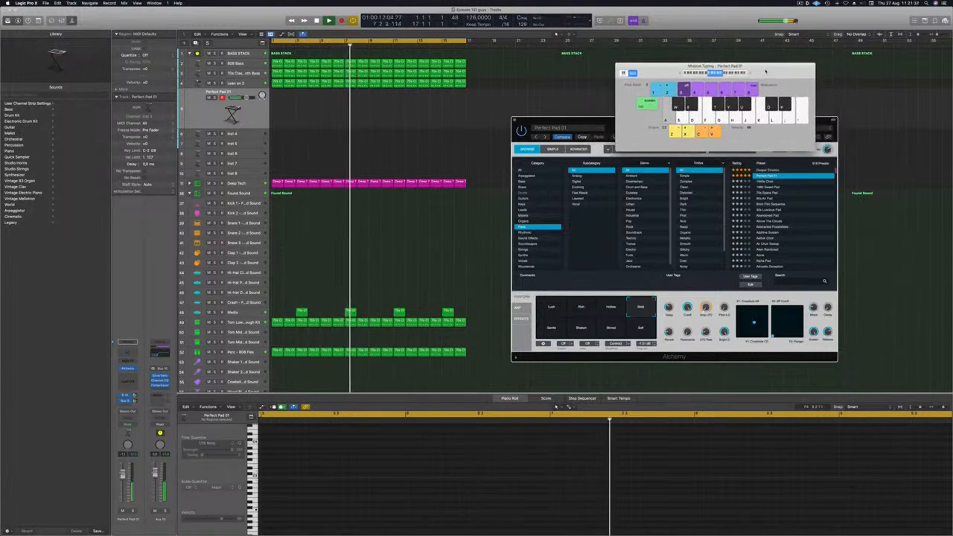
{"action": "left_click_drag", "start_coordinate": [587, 120], "coordinate": [547, 108]}
{"action": "left_click", "coordinate": [600, 317]}
{"action": "left_click", "coordinate": [508, 320]}
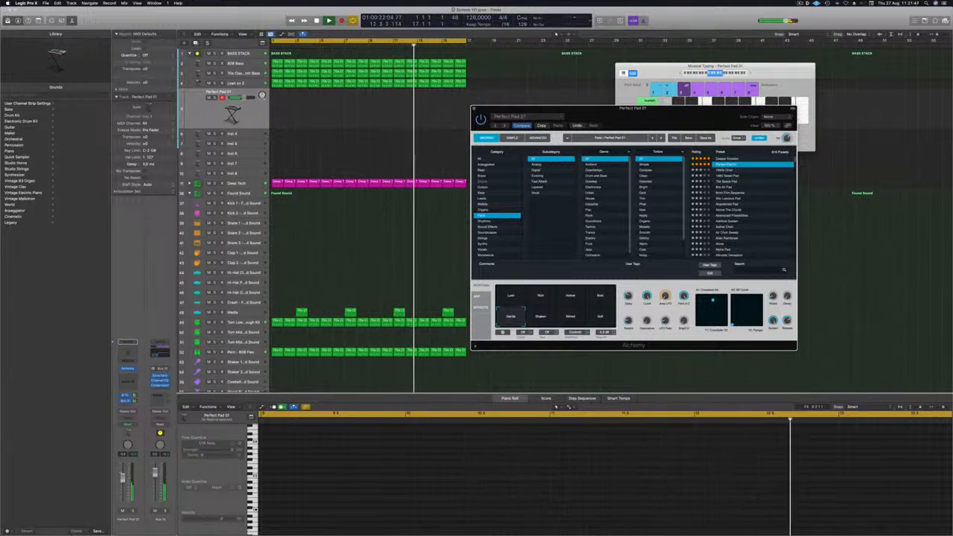
{"action": "left_click_drag", "start_coordinate": [122, 476], "coordinate": [123, 481]}
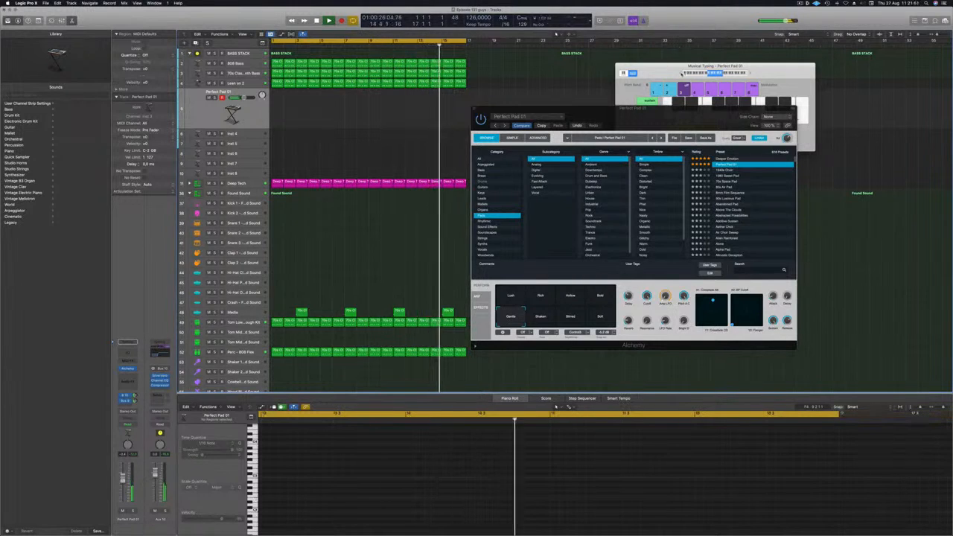
Lower the Musical Typing octave range and load the Deeper Emotion preset in Alchemy, keeping both windows clear of the tracks.
{"action": "left_click", "coordinate": [675, 71]}
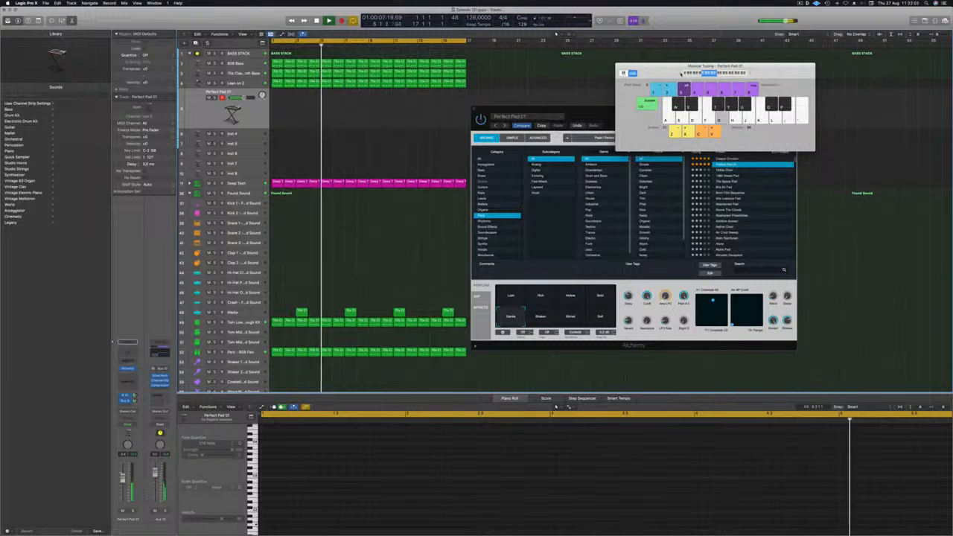
{"action": "left_click_drag", "start_coordinate": [682, 73], "coordinate": [856, 43]}
{"action": "left_click", "coordinate": [688, 121]}
{"action": "key", "text": "Up"}
{"action": "left_click_drag", "start_coordinate": [687, 121], "coordinate": [645, 113]}
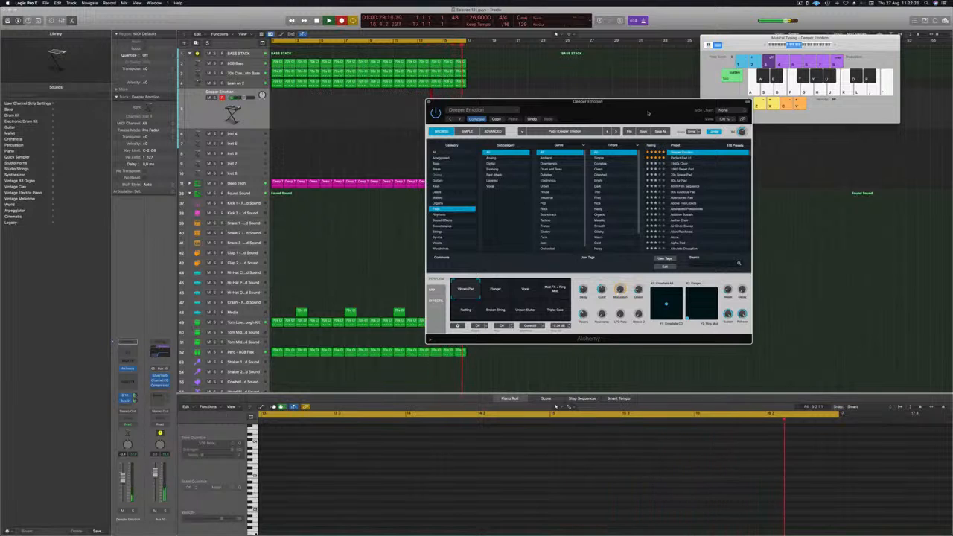
Record a Deeper Emotion pad part, split its region at bar 5 with notes divided, and delete the opening piece.
{"action": "key", "text": "semicolon"}
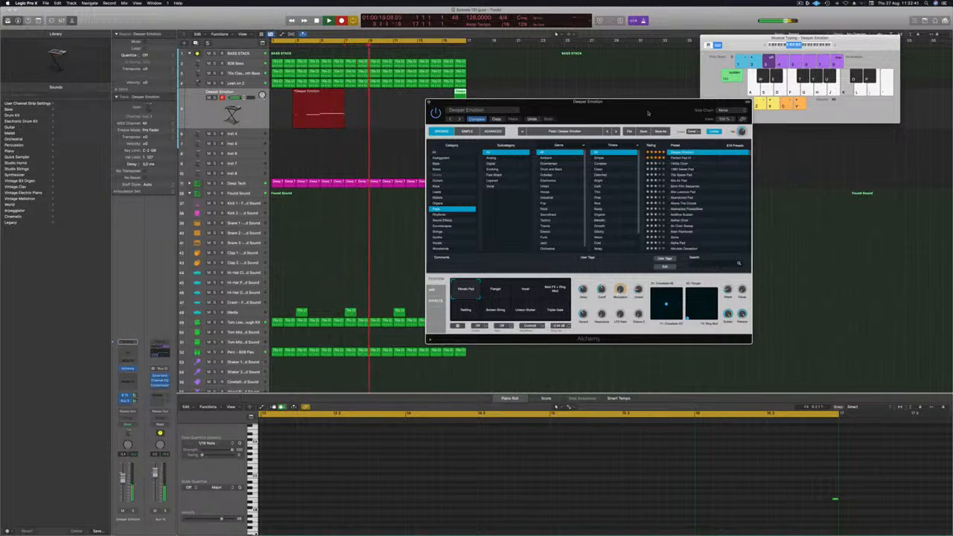
{"action": "key", "text": "space"}
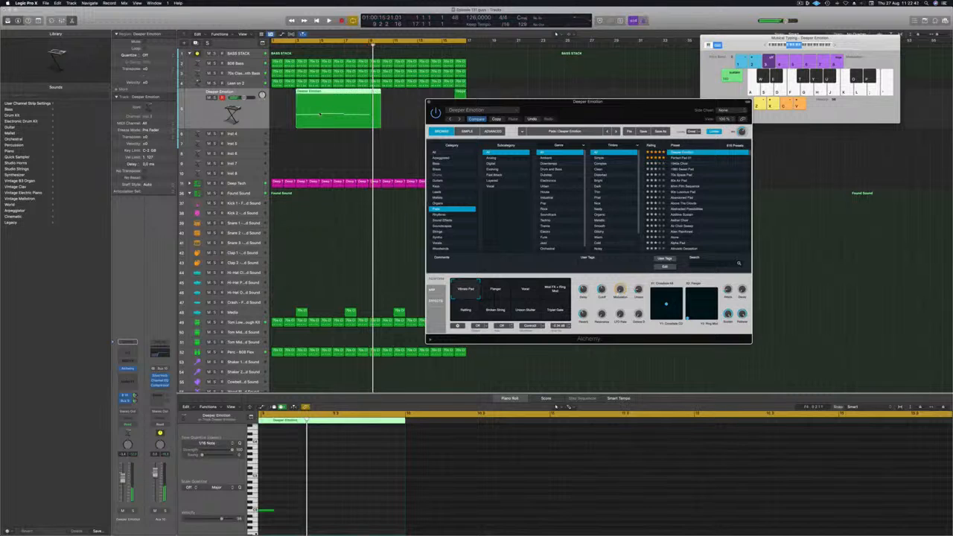
{"action": "left_click", "coordinate": [320, 113]}
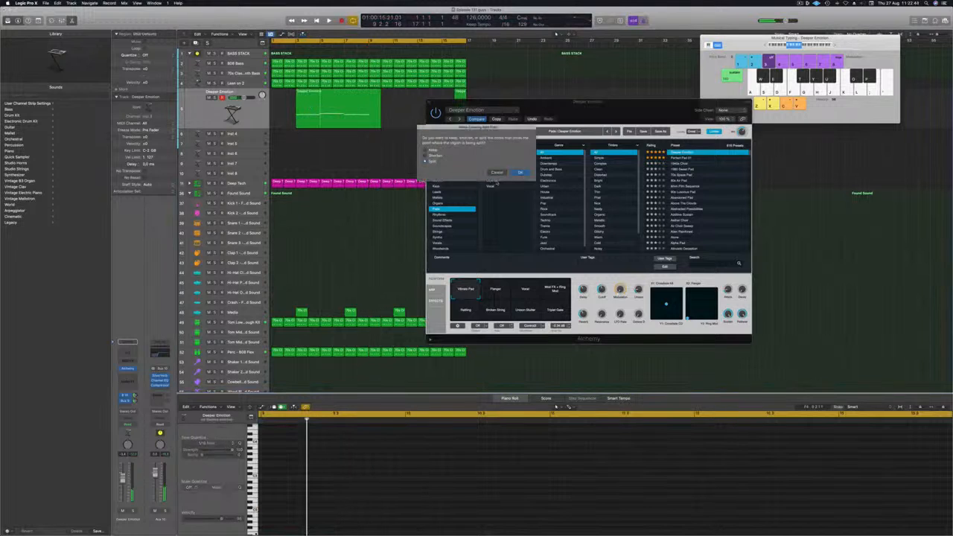
{"action": "left_click", "coordinate": [519, 173]}
{"action": "left_click", "coordinate": [308, 107]}
{"action": "key", "text": "Delete"}
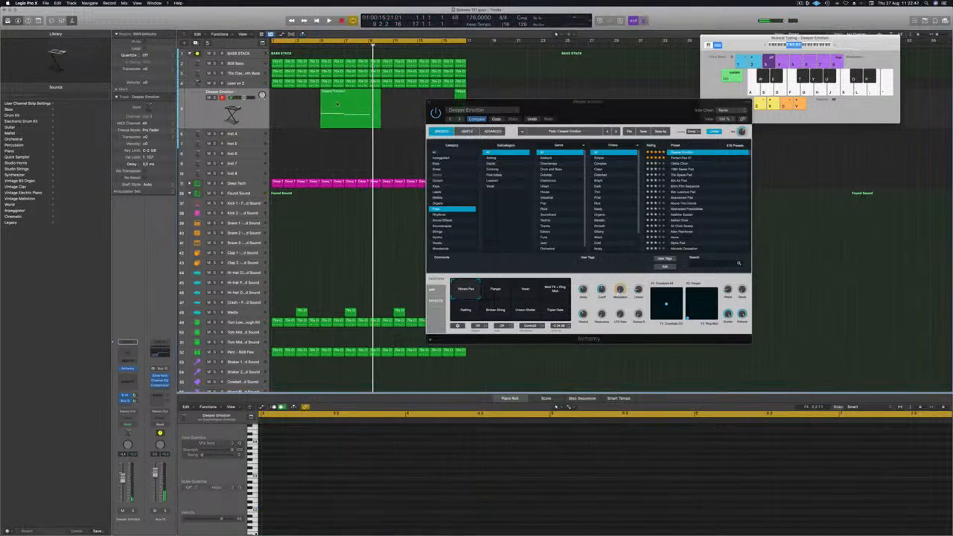
Move the remaining pad region to bar 1, split it at bar 5 and delete the excess.
{"action": "left_click", "coordinate": [346, 103]}
{"action": "left_click_drag", "start_coordinate": [346, 103], "coordinate": [319, 105]}
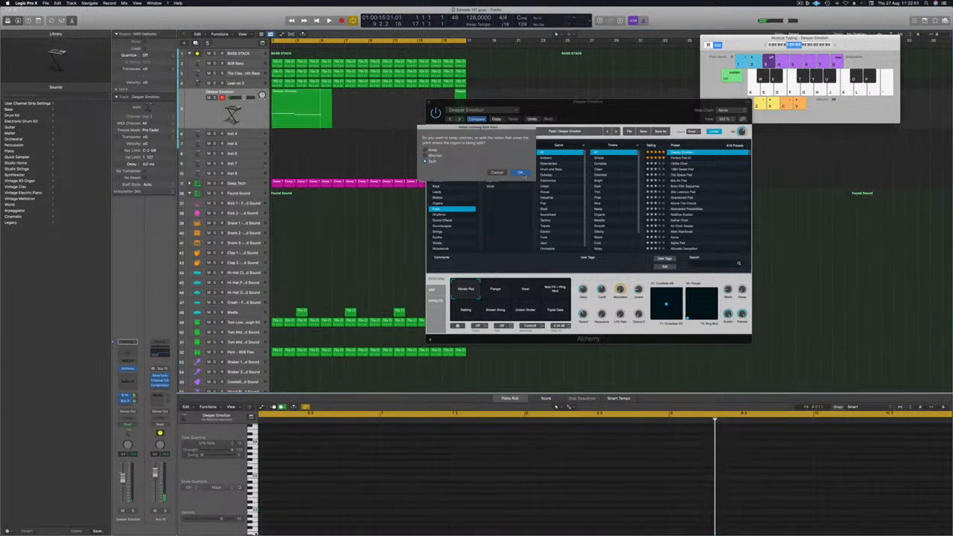
{"action": "left_click", "coordinate": [520, 173]}
{"action": "key", "text": "BackSpace"}
Play the pad loop with Deeper Emotion's Flanger sound and lower the pad track's volume slightly.
{"action": "key", "text": "space"}
{"action": "left_click", "coordinate": [288, 101]}
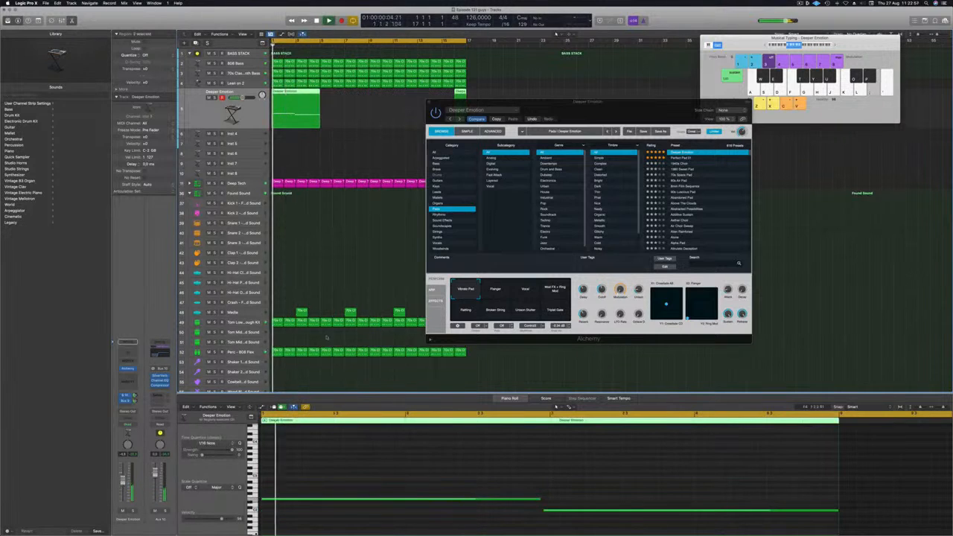
{"action": "left_click", "coordinate": [511, 291]}
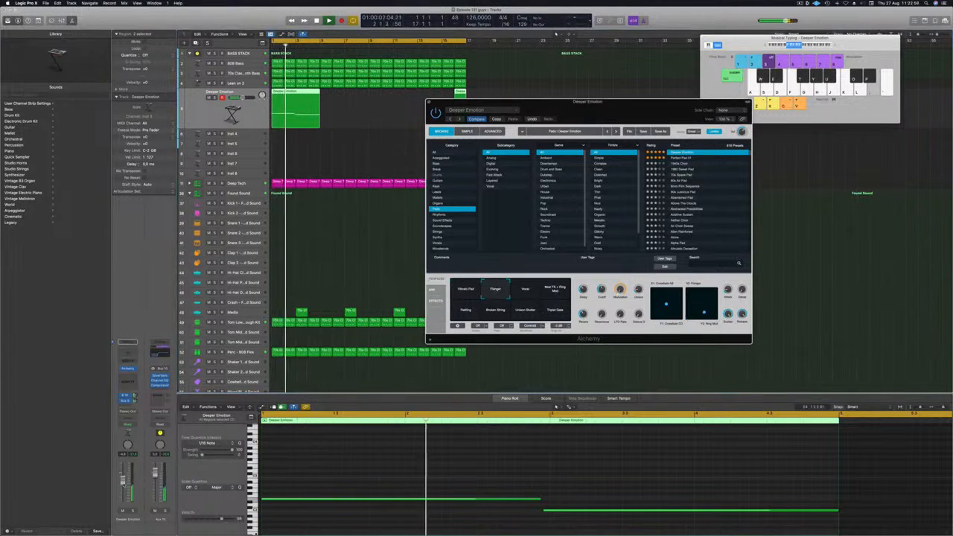
{"action": "left_click_drag", "start_coordinate": [123, 480], "coordinate": [123, 484]}
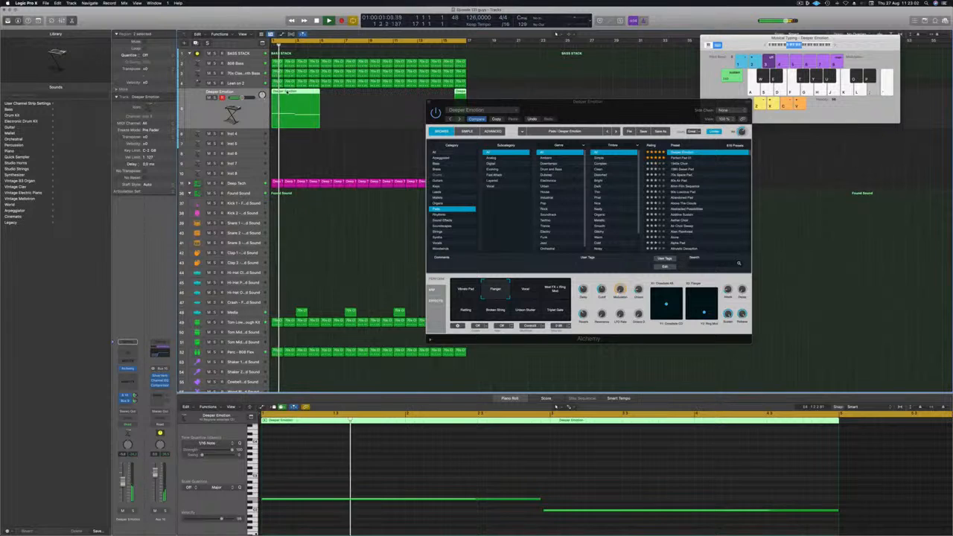
Move the Alchemy window aside and copy the four-bar pad region until it fills the loop to bar 17.
{"action": "left_click_drag", "start_coordinate": [508, 102], "coordinate": [635, 121]}
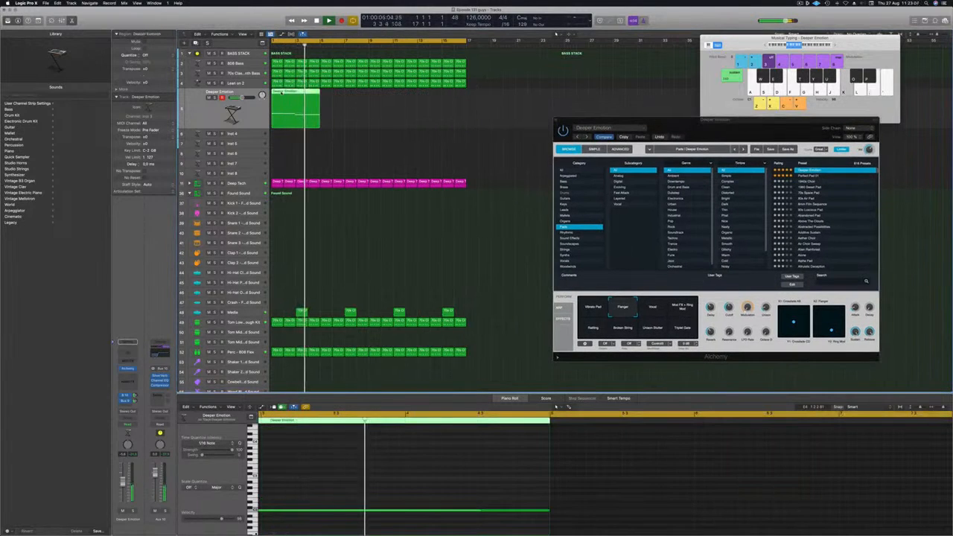
{"action": "left_click_drag", "start_coordinate": [326, 98], "coordinate": [330, 103]}
{"action": "mouse_move", "coordinate": [404, 114]}
{"action": "left_mouse_down"}
{"action": "mouse_move", "coordinate": [303, 102]}
{"action": "mouse_move", "coordinate": [405, 99]}
{"action": "left_mouse_up"}
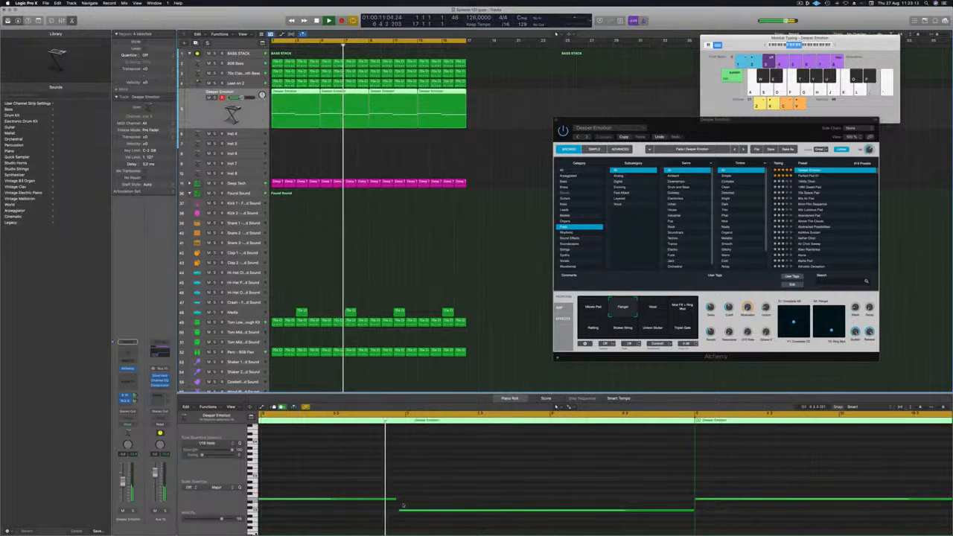
Duplicate all notes of the four pad regions an octave higher in the Piano Roll.
{"action": "scroll", "coordinate": [397, 492], "scroll_direction": "down", "scroll_amount": 3}
{"action": "left_click", "coordinate": [389, 472]}
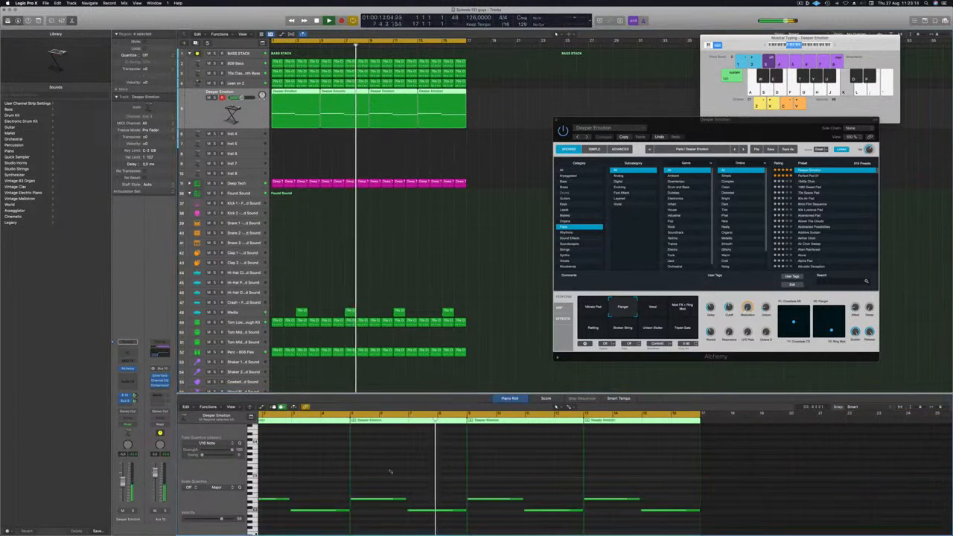
{"action": "key", "text": "super+a"}
{"action": "left_click_drag", "start_coordinate": [296, 499], "coordinate": [296, 467]}
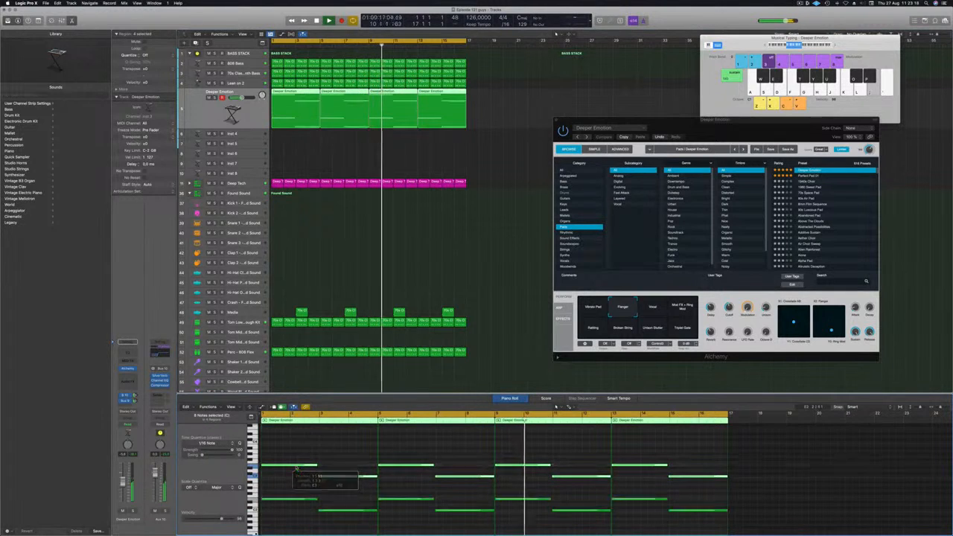
Audition other Deeper Emotion performance sounds over the loop, including Mod FX + Ring Mod.
{"action": "left_click_drag", "start_coordinate": [738, 123], "coordinate": [676, 134]}
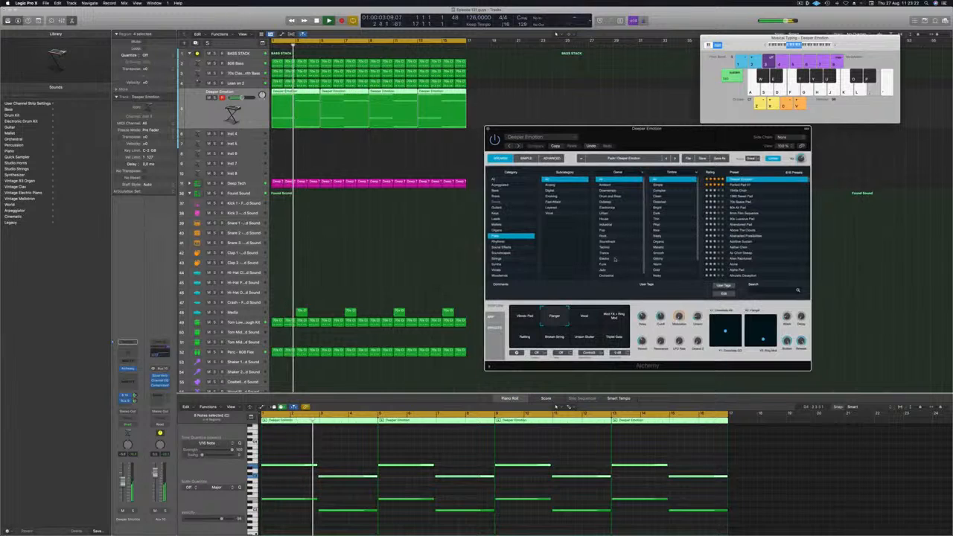
{"action": "left_click", "coordinate": [585, 316]}
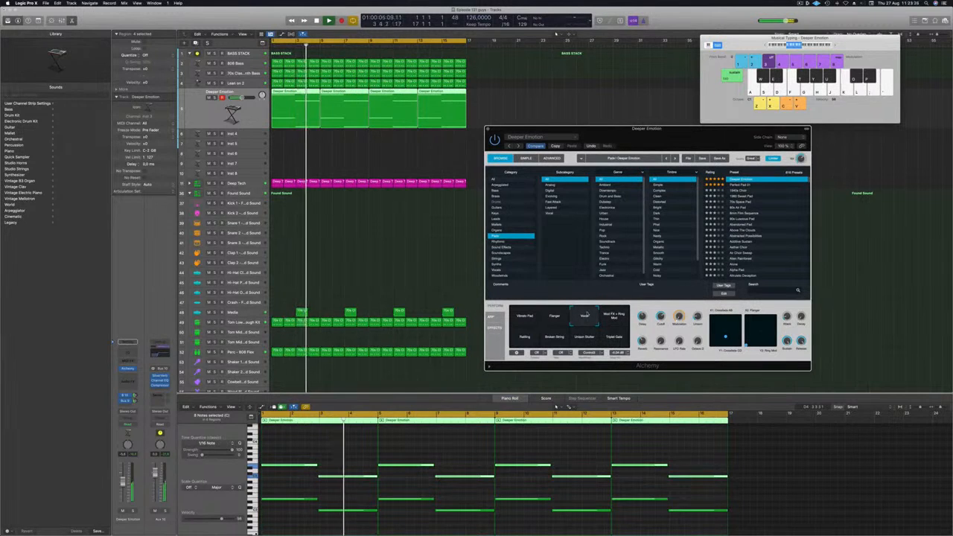
{"action": "left_click", "coordinate": [521, 337]}
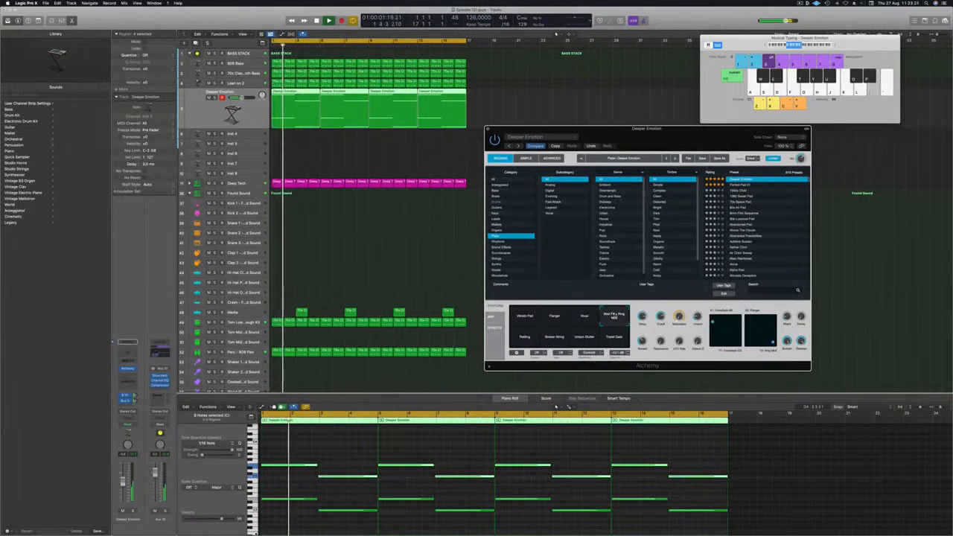
{"action": "left_click", "coordinate": [557, 338]}
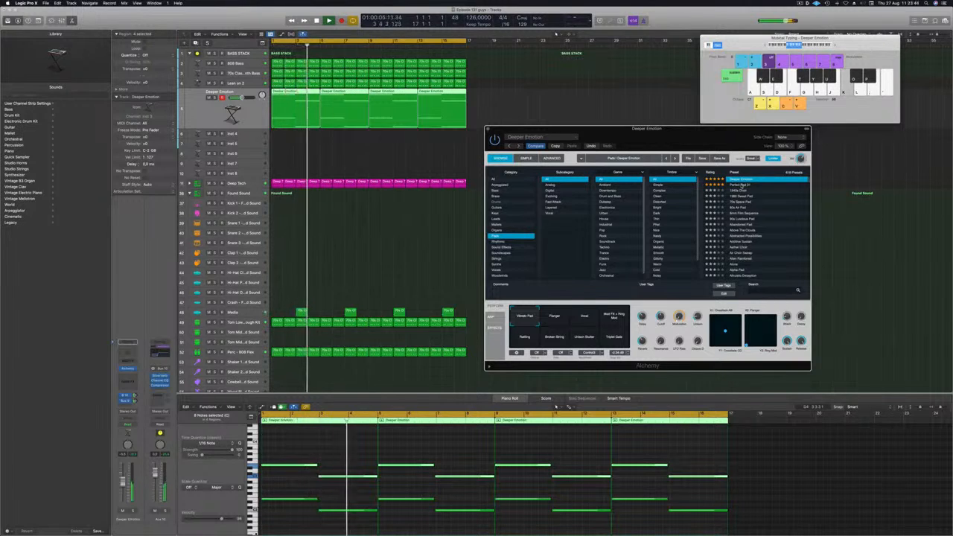
Load Perfect Pad 01 again and audition its Hollow, Bold and Soft sounds with the recorded part.
{"action": "left_click", "coordinate": [741, 185]}
{"action": "key", "text": "Return"}
{"action": "left_click", "coordinate": [587, 315]}
{"action": "left_click", "coordinate": [613, 318]}
{"action": "left_click", "coordinate": [609, 342]}
{"action": "left_click", "coordinate": [584, 338]}
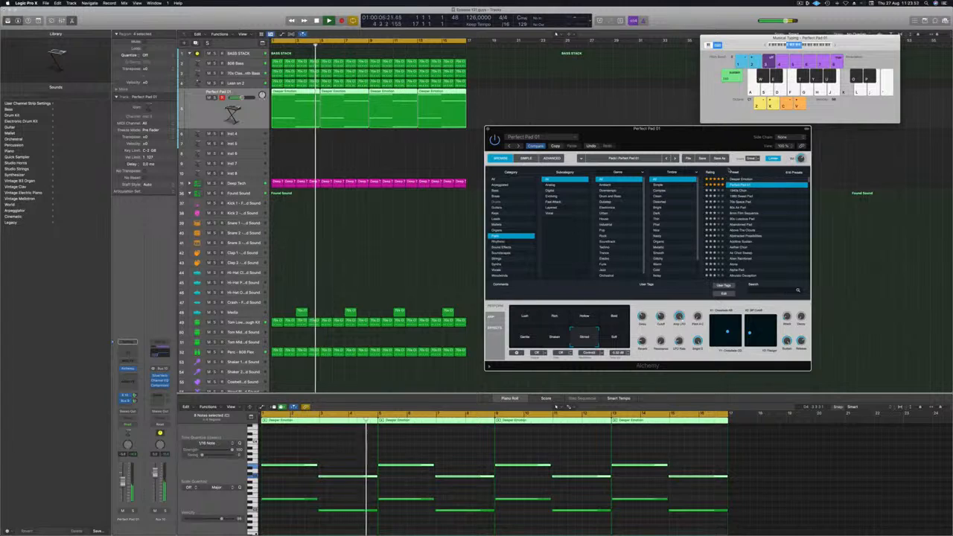
Audition the Perfect Pad 03, Phaser Pad and Pizzicato Wet Cave presets from the Pads list.
{"action": "scroll", "coordinate": [760, 205], "scroll_direction": "down", "scroll_amount": 10}
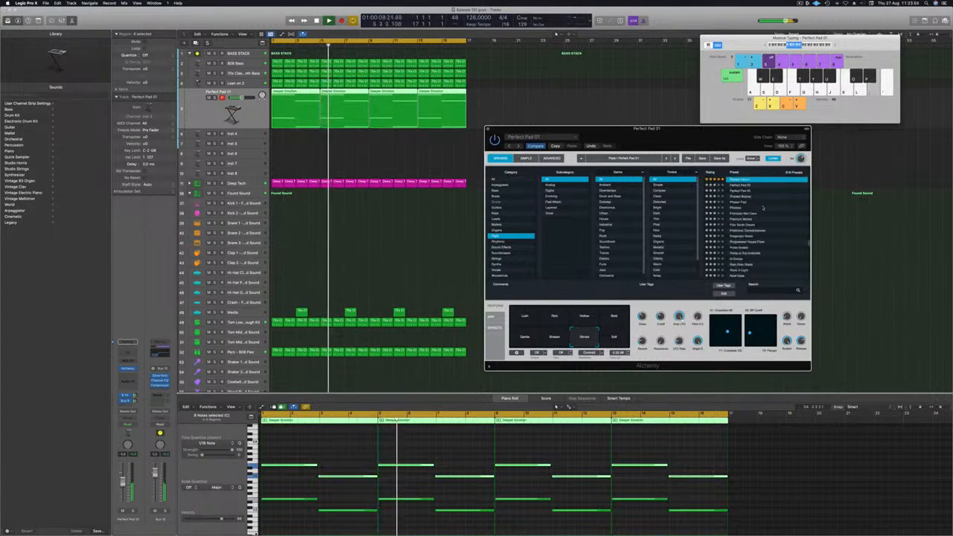
{"action": "scroll", "coordinate": [763, 207], "scroll_direction": "up", "scroll_amount": 3}
{"action": "left_click", "coordinate": [737, 235]}
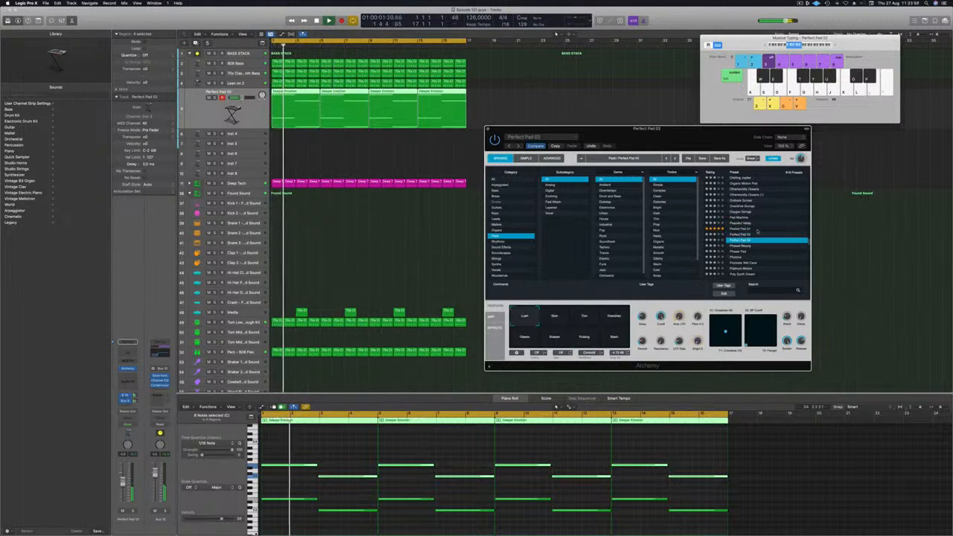
{"action": "left_click", "coordinate": [735, 252]}
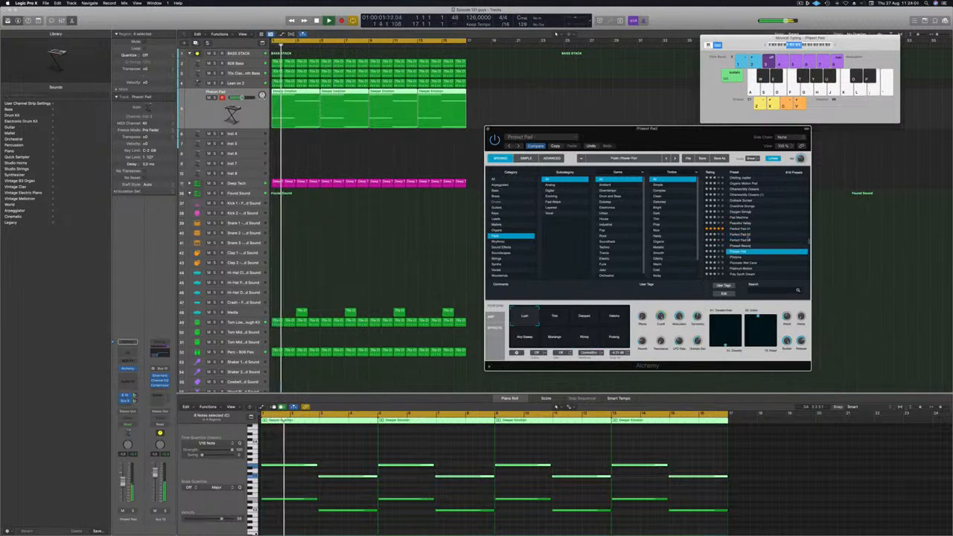
{"action": "scroll", "coordinate": [764, 227], "scroll_direction": "down", "scroll_amount": 2}
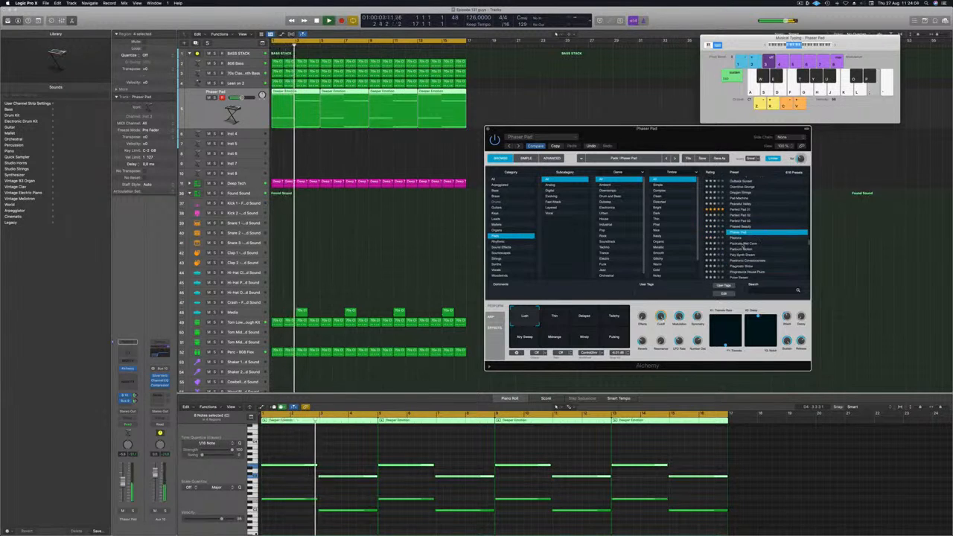
{"action": "left_click", "coordinate": [741, 245]}
{"action": "scroll", "coordinate": [765, 230], "scroll_direction": "down", "scroll_amount": 2}
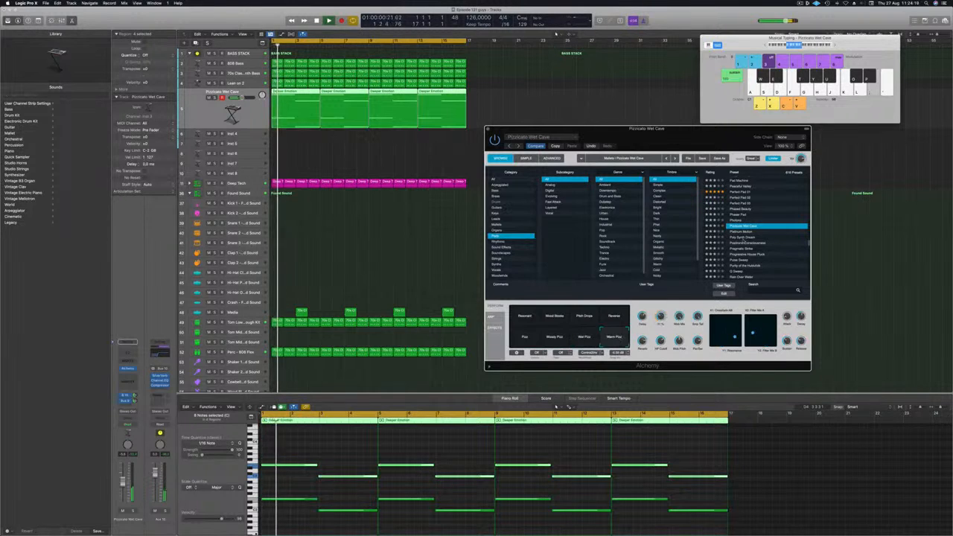
Load the Positronic Consciousness preset, move Alchemy aside and switch through Touch of Saw to the Higher sound.
{"action": "left_click", "coordinate": [742, 237]}
{"action": "scroll", "coordinate": [777, 220], "scroll_direction": "down", "scroll_amount": 2}
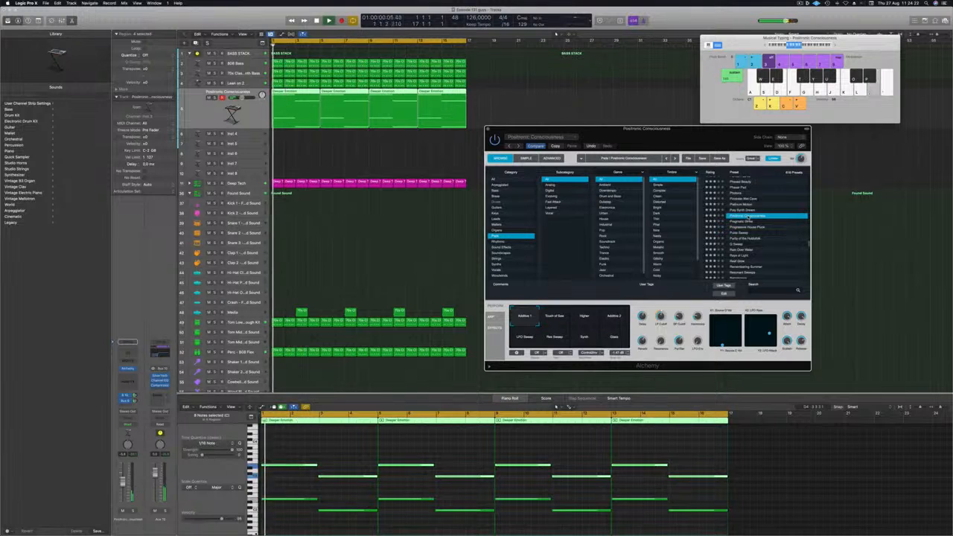
{"action": "left_click_drag", "start_coordinate": [691, 136], "coordinate": [762, 119]}
{"action": "left_click", "coordinate": [632, 300]}
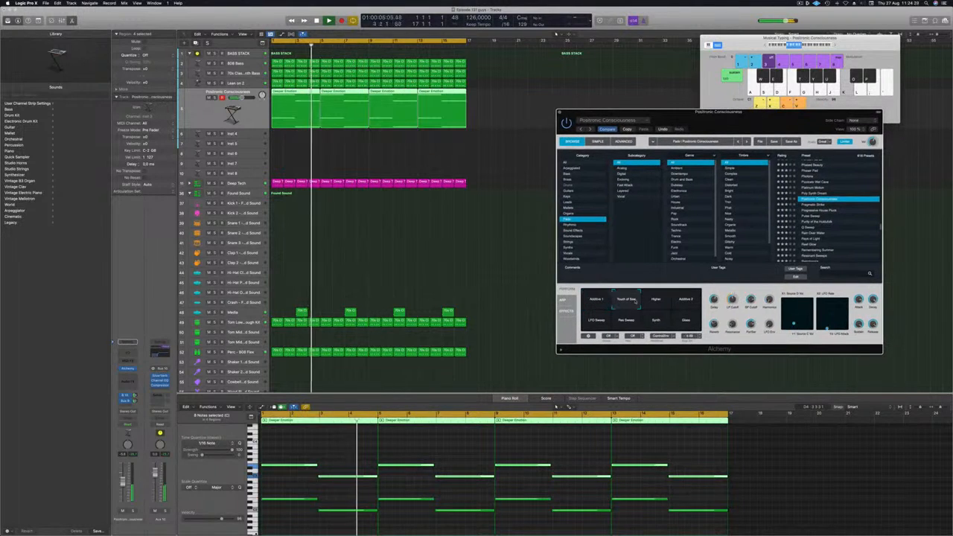
{"action": "left_click", "coordinate": [658, 300]}
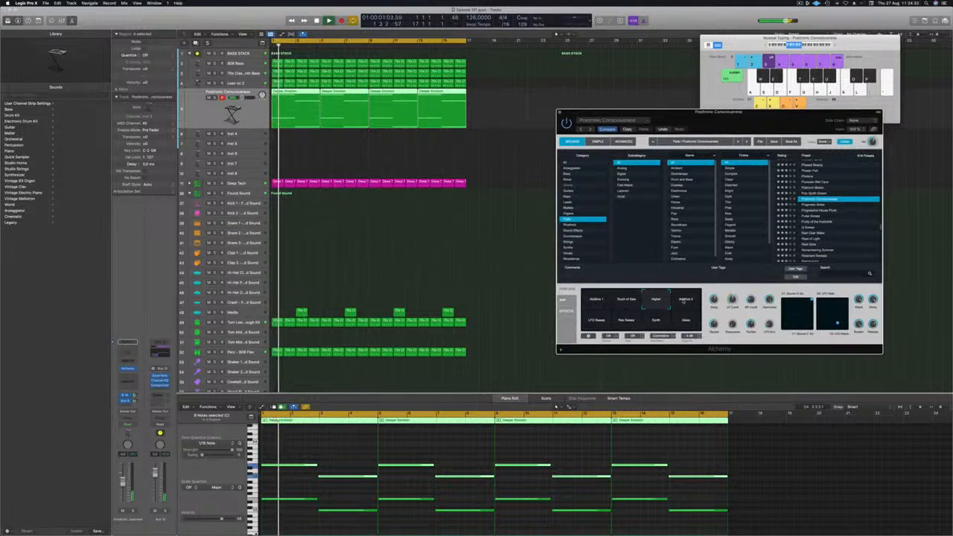
Audition the Additive 2, LFO Sweep and Synth performance sounds of the Positronic Consciousness preset over the loop.
{"action": "left_click", "coordinate": [684, 300]}
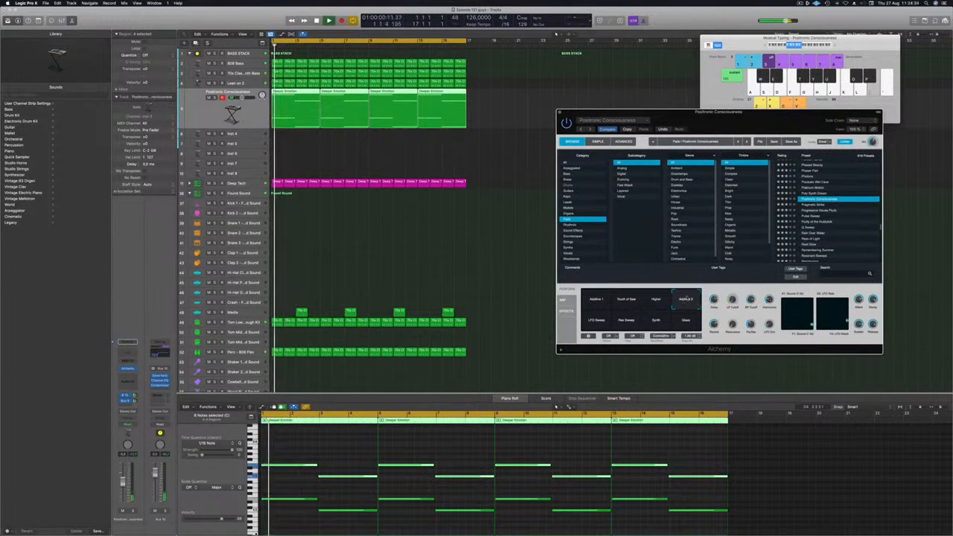
{"action": "left_click", "coordinate": [595, 320]}
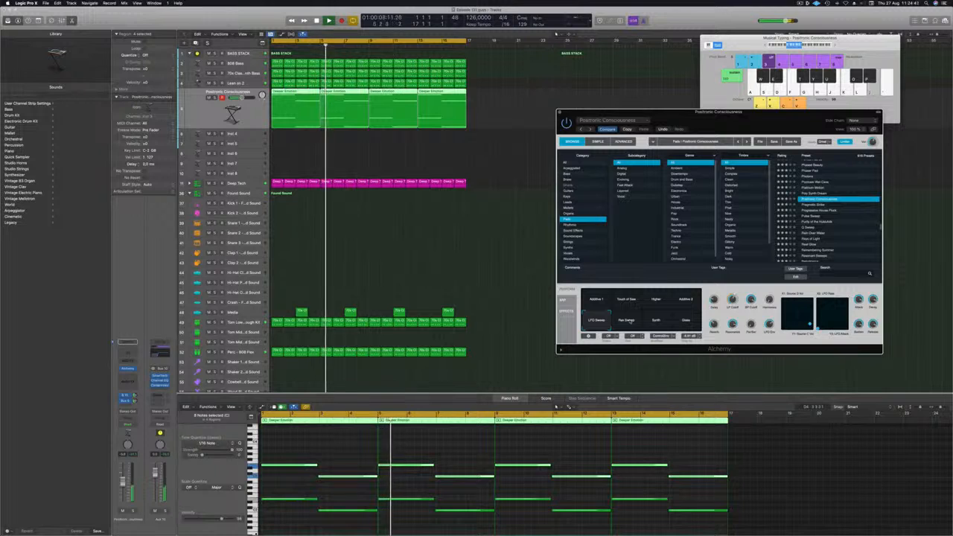
{"action": "left_click", "coordinate": [657, 321]}
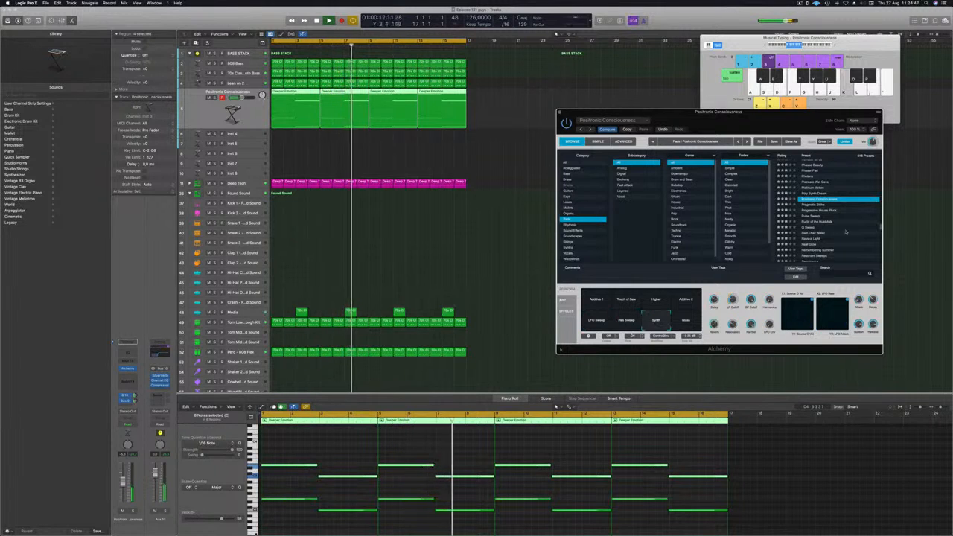
Try the Rain Over Water preset, move Alchemy clear of the keyboard, and load Rays of Light with playback restarted.
{"action": "left_click", "coordinate": [816, 233]}
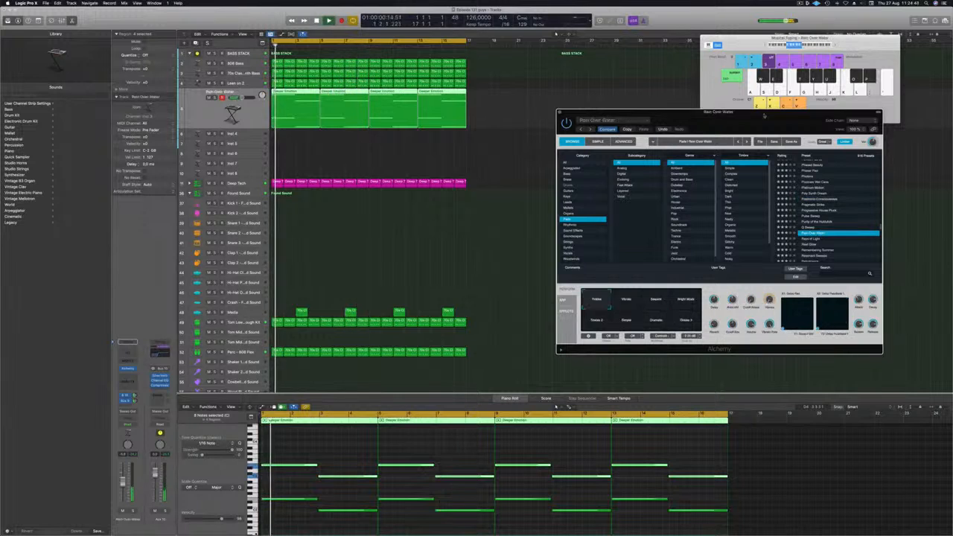
{"action": "left_click_drag", "start_coordinate": [763, 114], "coordinate": [709, 70]}
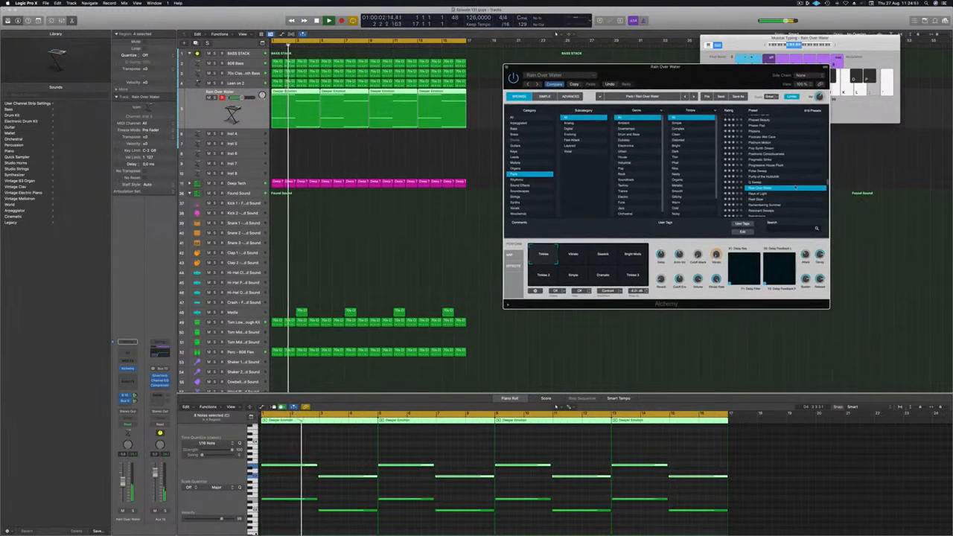
{"action": "scroll", "coordinate": [795, 188], "scroll_direction": "down", "scroll_amount": 1}
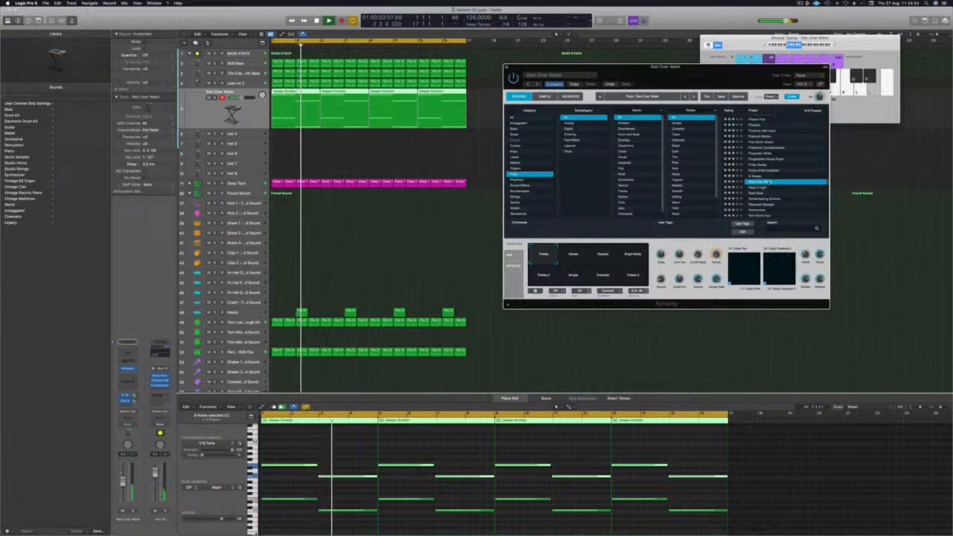
{"action": "left_click", "coordinate": [763, 187]}
{"action": "key", "text": "space"}
{"action": "key", "text": "space"}
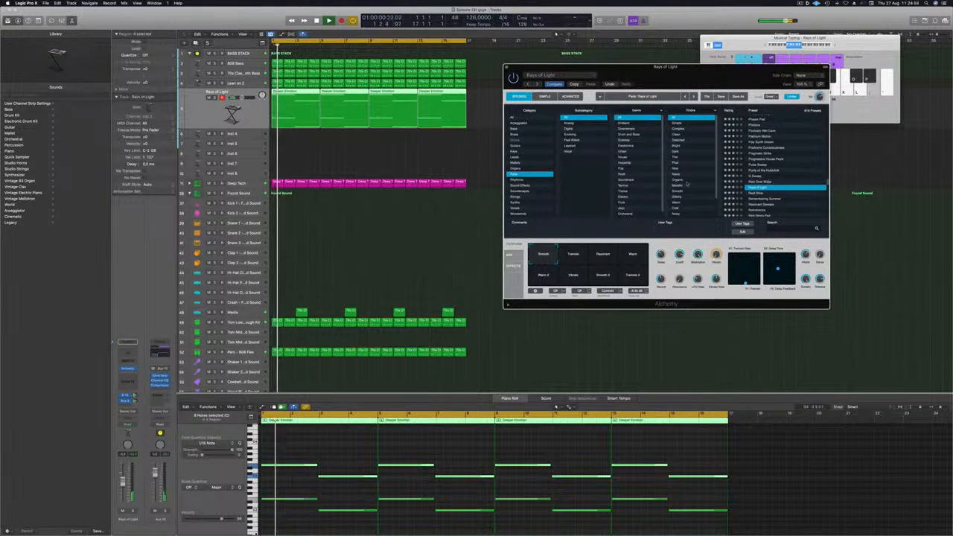
Stop playback and delete all the Deeper Emotion regions from the Rays of Light track.
{"action": "scroll", "coordinate": [776, 154], "scroll_direction": "up", "scroll_amount": 20}
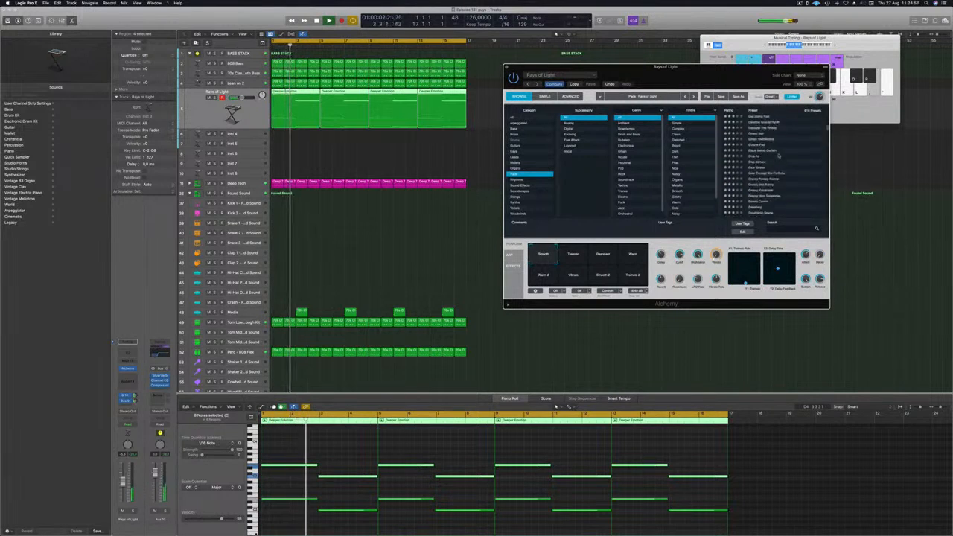
{"action": "key", "text": "space"}
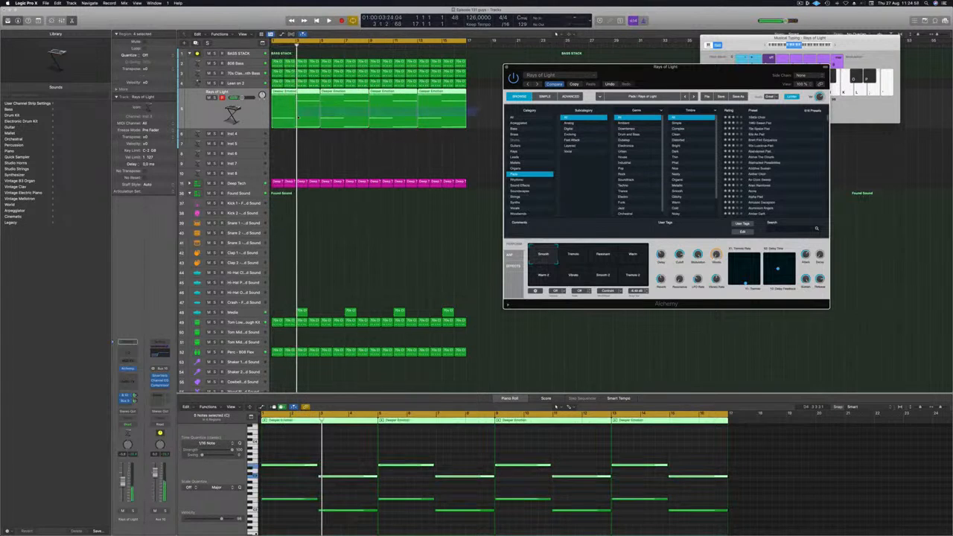
{"action": "left_click", "coordinate": [298, 117]}
{"action": "key", "text": "Delete"}
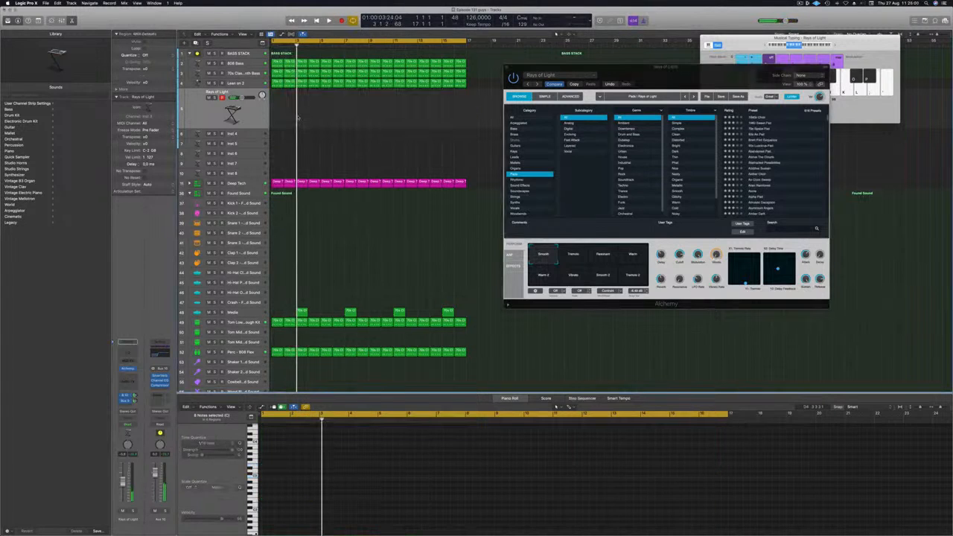
Adjust the octave range of Musical Typing and reposition the Alchemy window away from the arrangement.
{"action": "left_click_drag", "start_coordinate": [674, 76], "coordinate": [655, 73]}
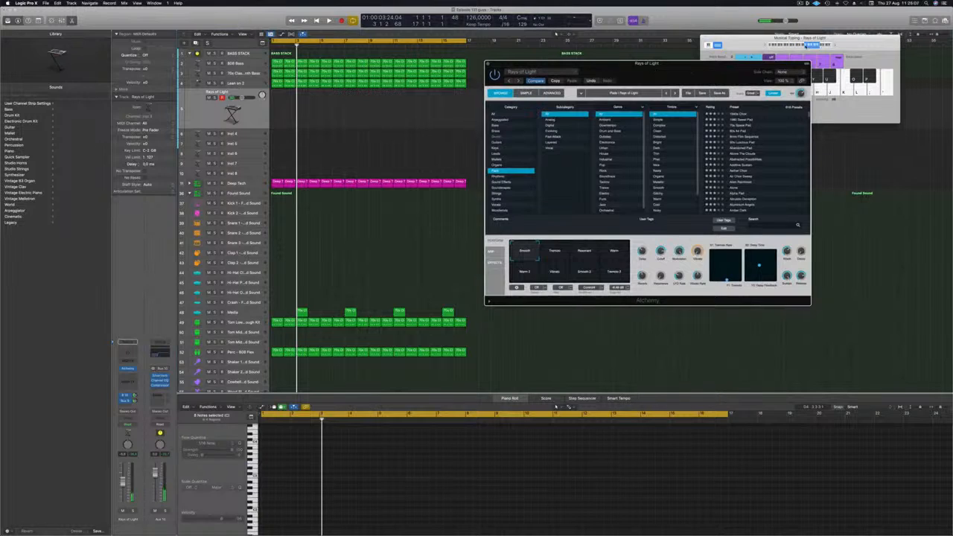
{"action": "left_click", "coordinate": [805, 45]}
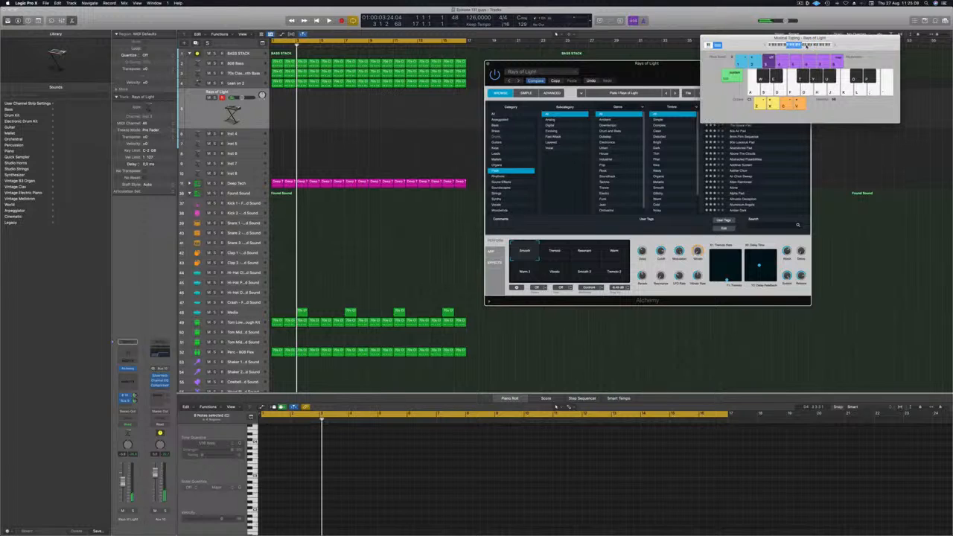
{"action": "left_click_drag", "start_coordinate": [673, 66], "coordinate": [777, 77]}
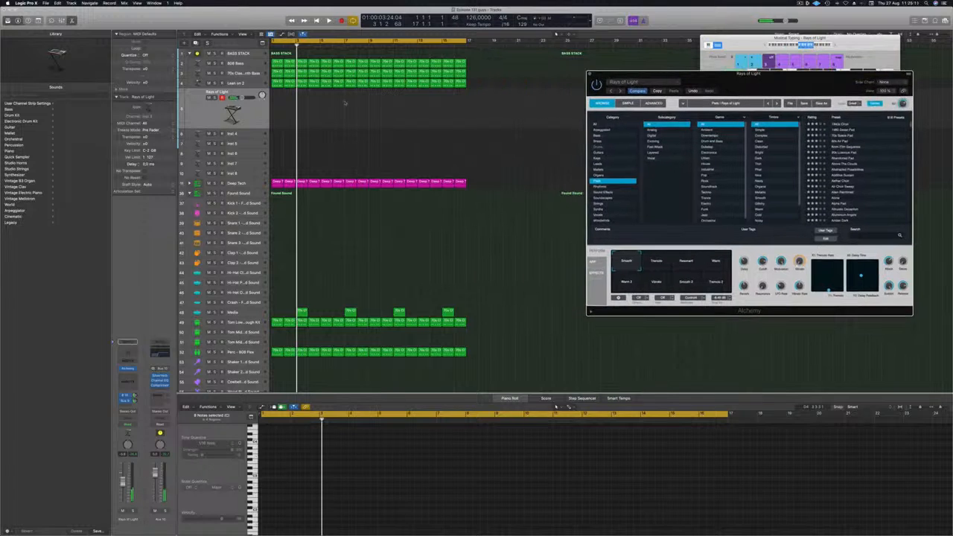
Select the empty Inst 4 track, open its Alchemy instrument and load the Chill Organ preset from Organs.
{"action": "left_click", "coordinate": [199, 115]}
{"action": "left_click", "coordinate": [249, 135]}
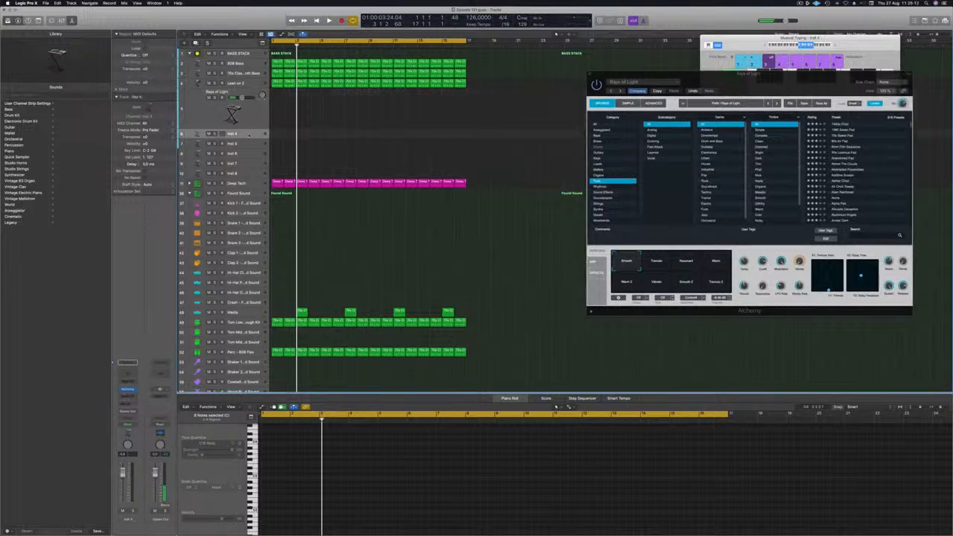
{"action": "left_click", "coordinate": [128, 390]}
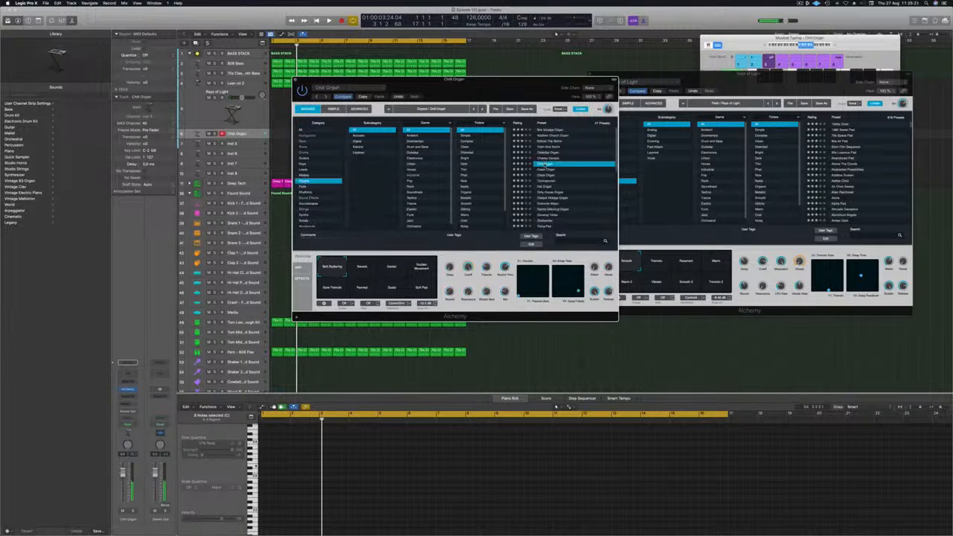
Audition Chill Organ over the playing loop in a different Musical Typing octave, moving its Alchemy window below the keyboard.
{"action": "key", "text": "space"}
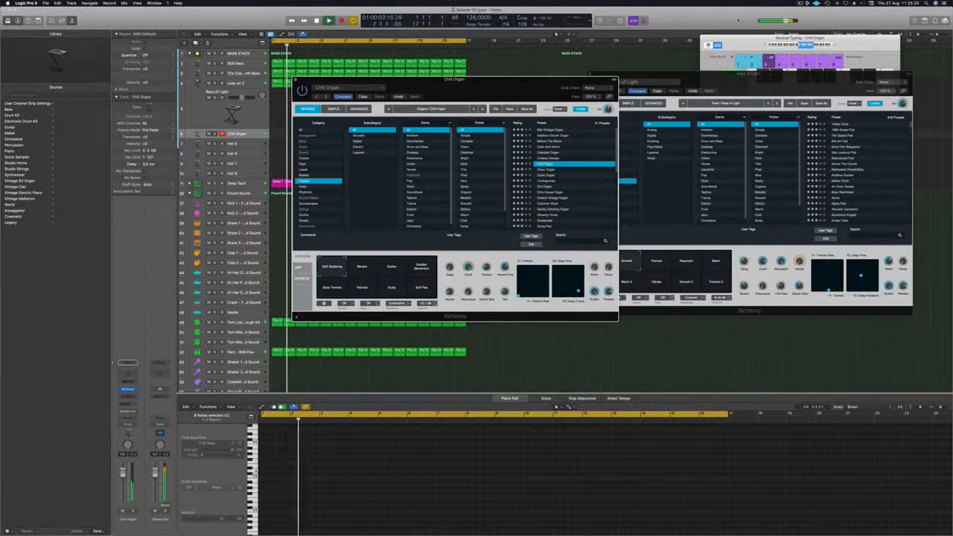
{"action": "left_click", "coordinate": [795, 46]}
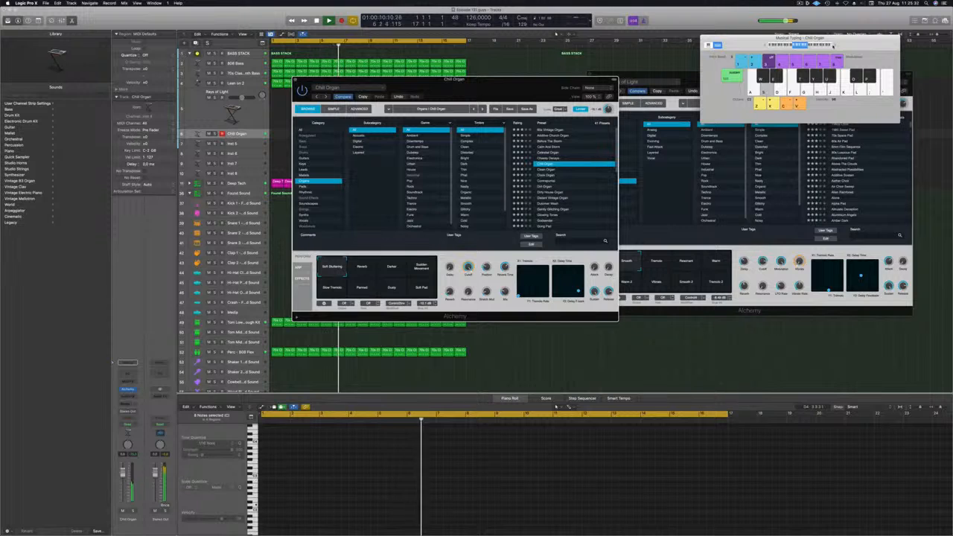
{"action": "left_click_drag", "start_coordinate": [486, 90], "coordinate": [673, 139]}
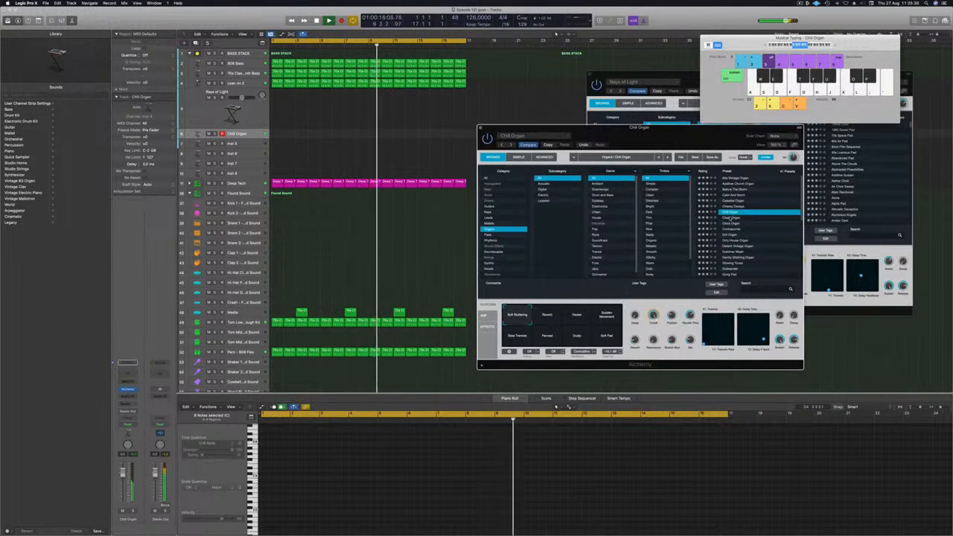
Step through the Organs presets from Clean Organ and Clock Organ to Distant Vintage Organ.
{"action": "key", "text": "Down"}
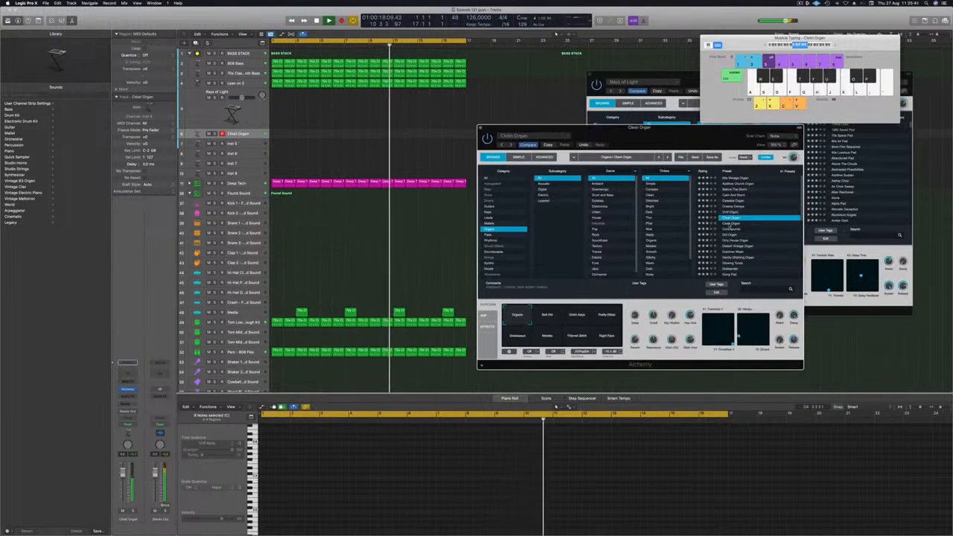
{"action": "key", "text": "Down"}
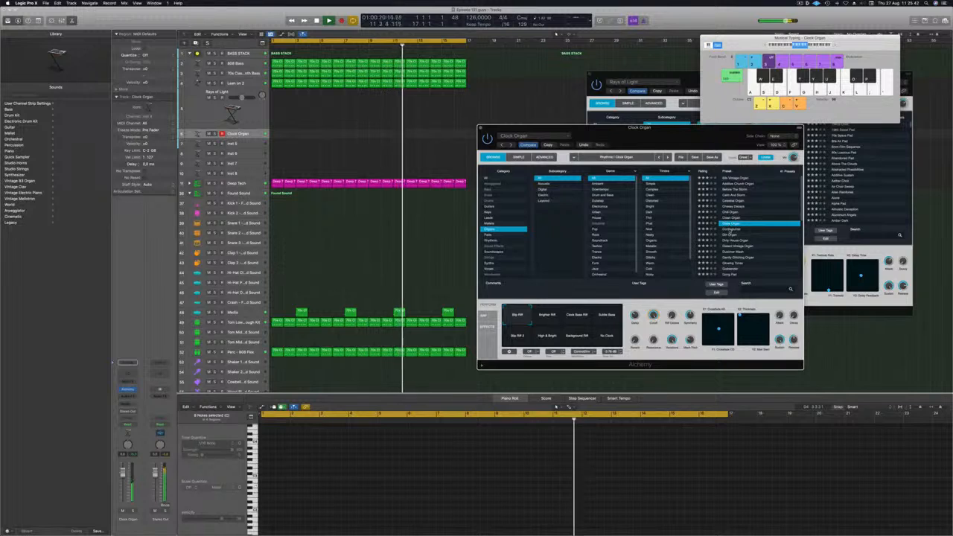
{"action": "key", "text": "Down"}
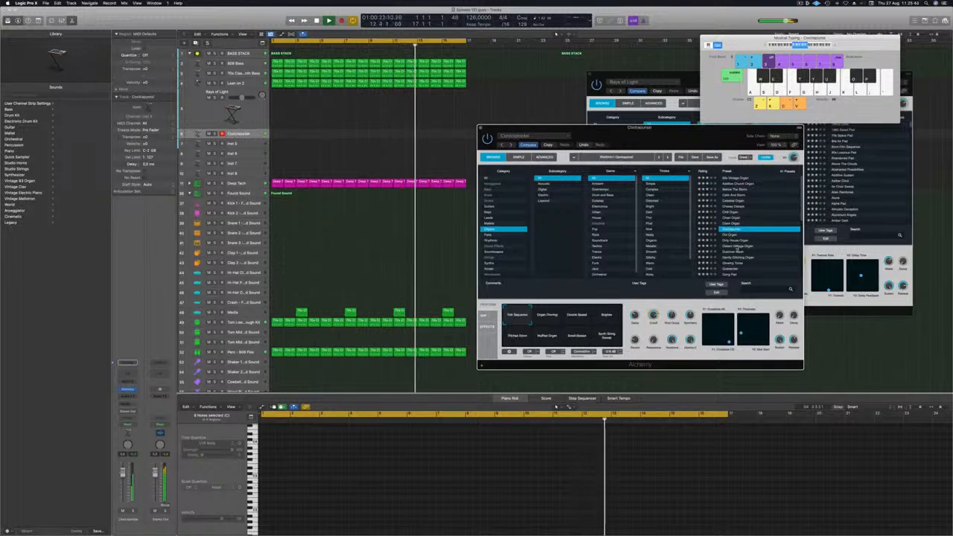
{"action": "key", "text": "Down"}
{"action": "key", "text": "Down"}
{"action": "key", "text": "Down"}
{"action": "scroll", "coordinate": [741, 242], "scroll_direction": "down", "scroll_amount": 3}
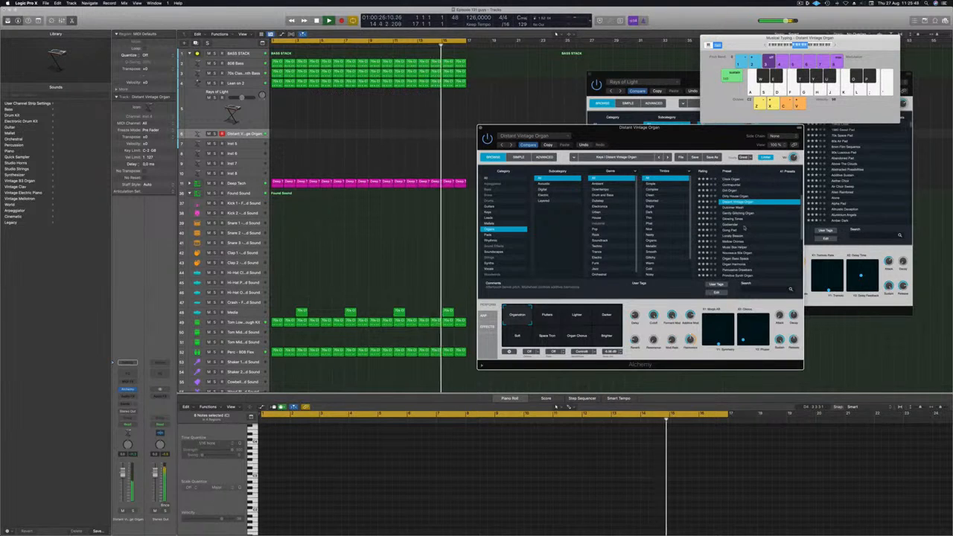
Add a send on the Distant Vintage Organ track to an aux bus already used by the pad track.
{"action": "left_click", "coordinate": [127, 403]}
{"action": "left_click", "coordinate": [127, 403]}
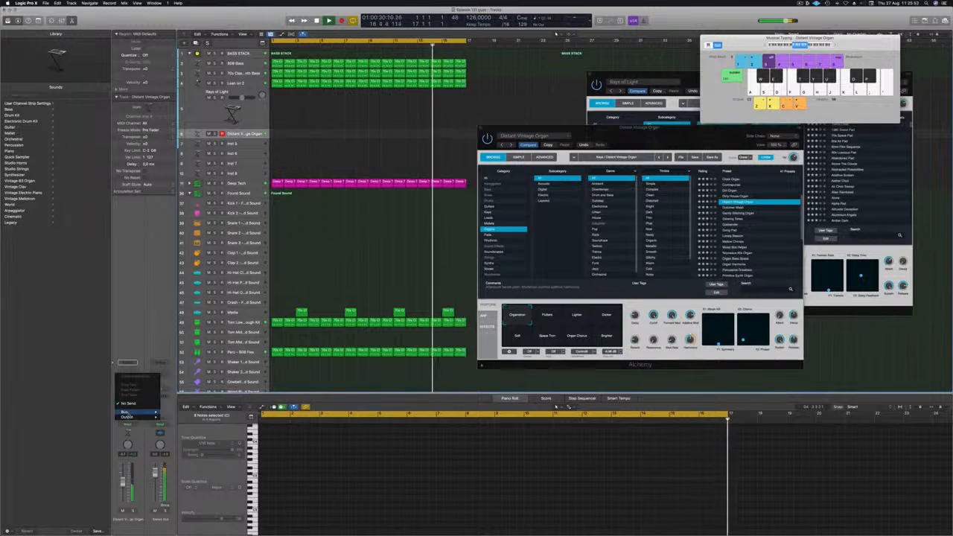
{"action": "mouse_move", "coordinate": [138, 412]}
{"action": "left_click", "coordinate": [183, 379]}
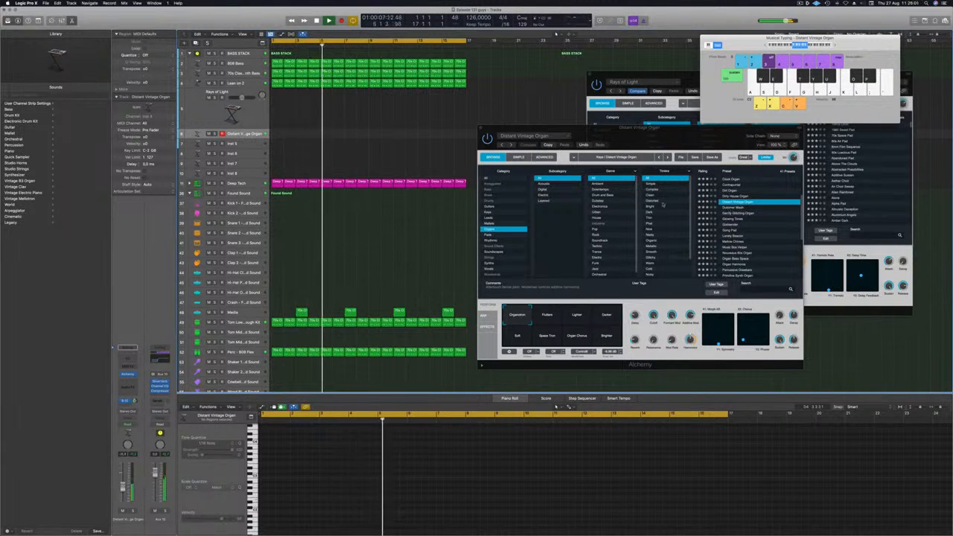
Audition further organ presets over the loop, including Dulcimer Wash, Glowing Tones and Organ Harmonia.
{"action": "left_click", "coordinate": [738, 208]}
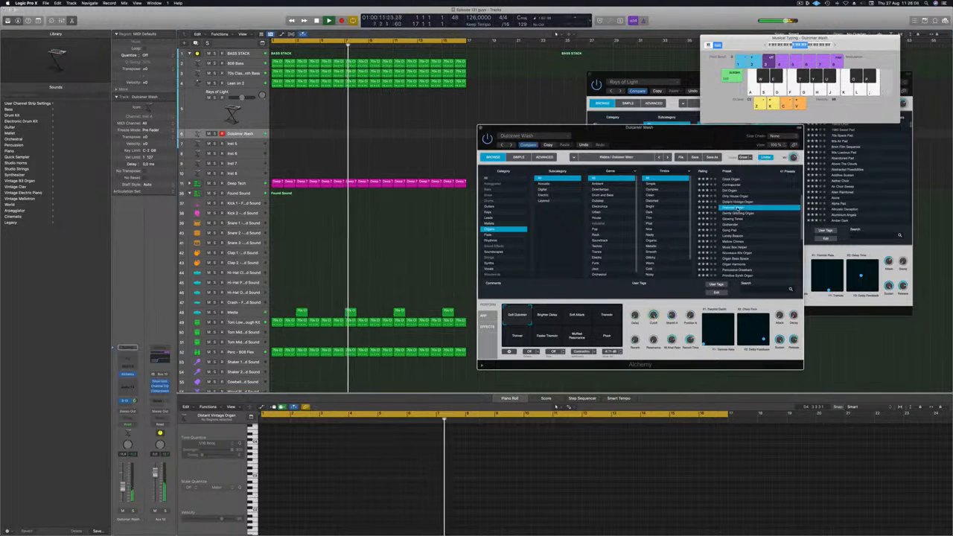
{"action": "left_click", "coordinate": [742, 215]}
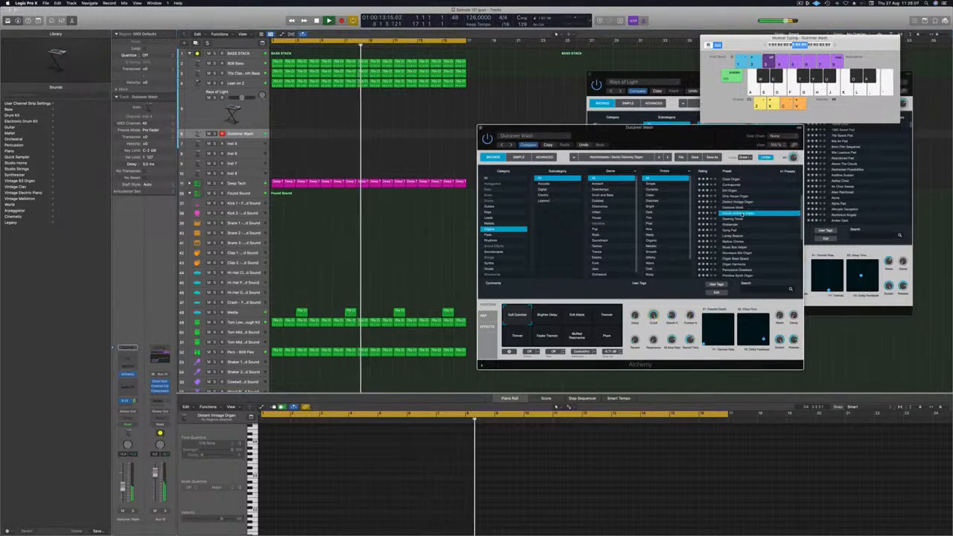
{"action": "left_click", "coordinate": [736, 219]}
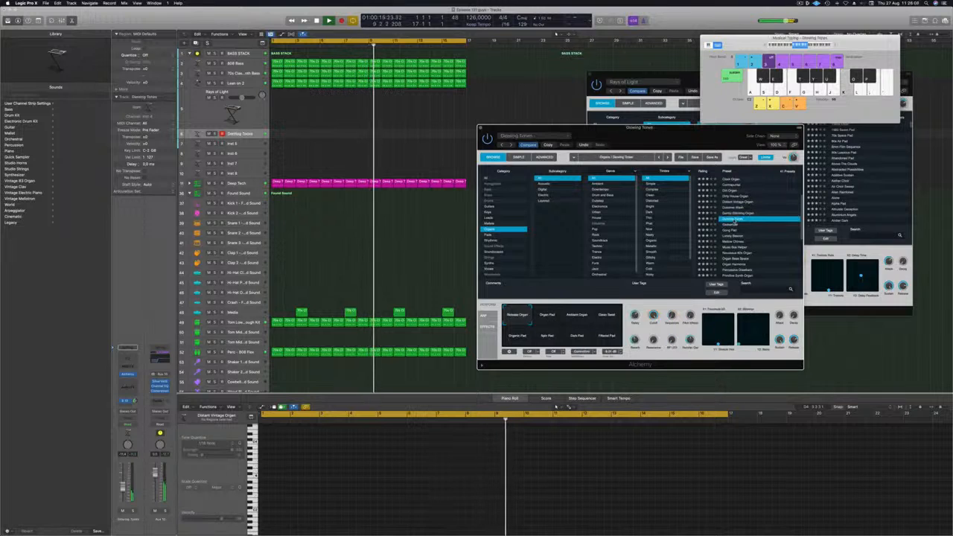
{"action": "left_click", "coordinate": [733, 231]}
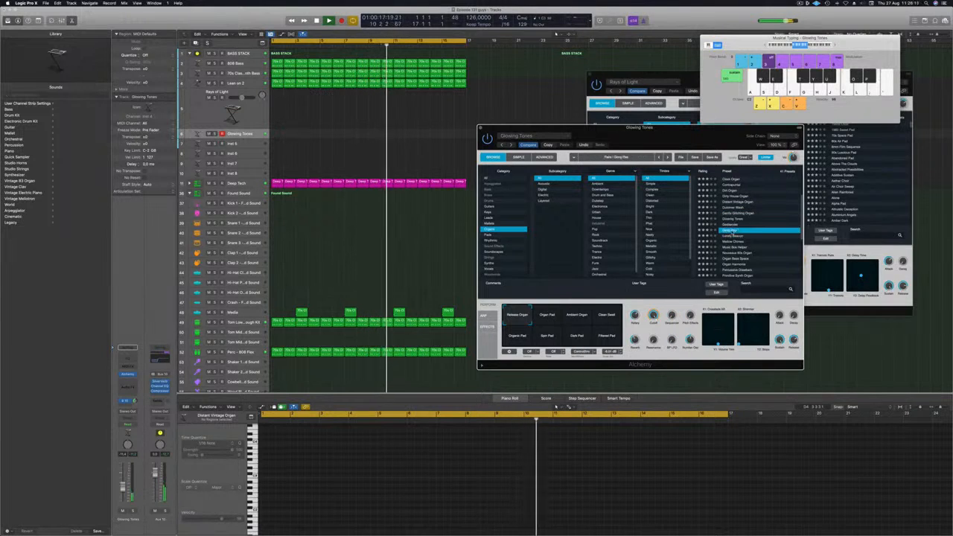
{"action": "left_click", "coordinate": [760, 238]}
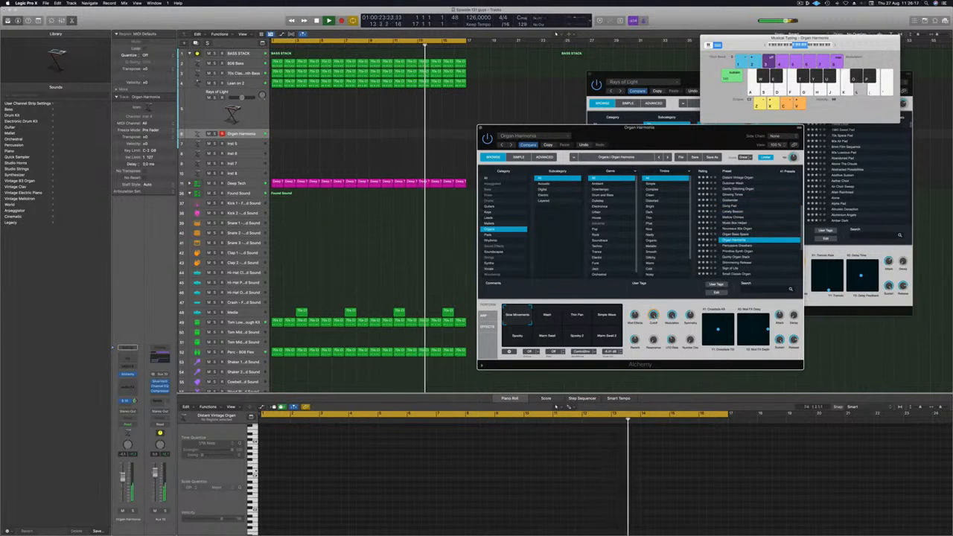
{"action": "left_click", "coordinate": [718, 139]}
{"action": "scroll", "coordinate": [762, 210], "scroll_direction": "down", "scroll_amount": 2}
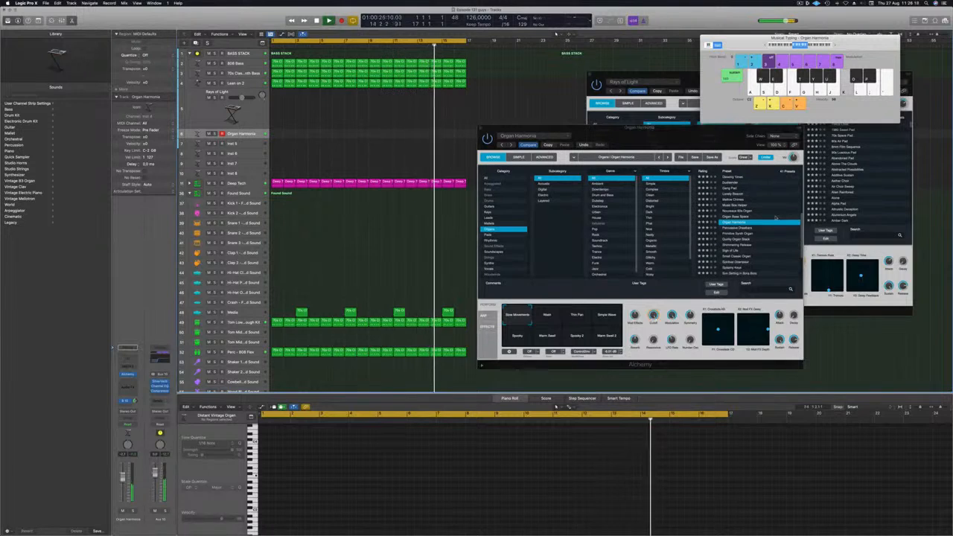
Load the Percussive Drawbars preset, move the Musical Typing window aside and choose the Perc Only performance sound.
{"action": "left_click", "coordinate": [739, 230]}
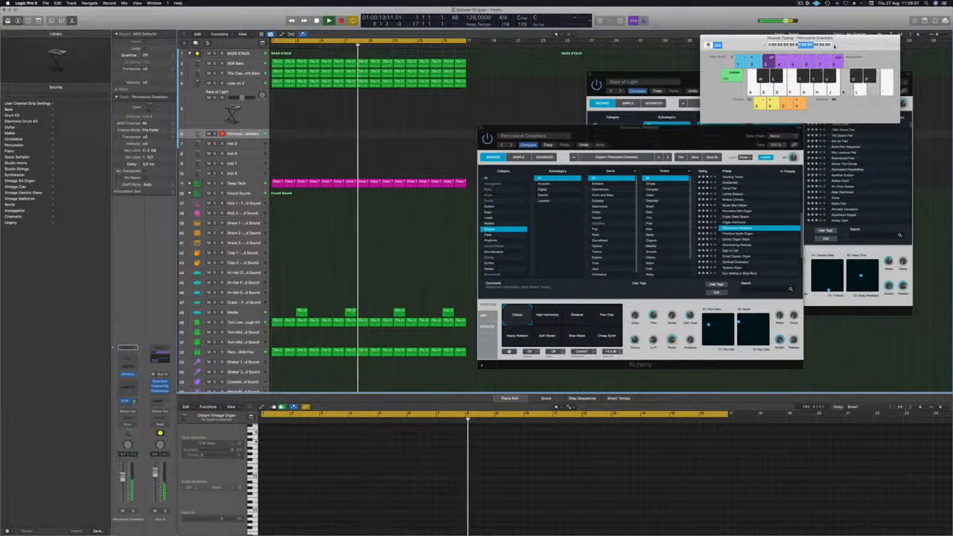
{"action": "left_click_drag", "start_coordinate": [841, 46], "coordinate": [787, 42]}
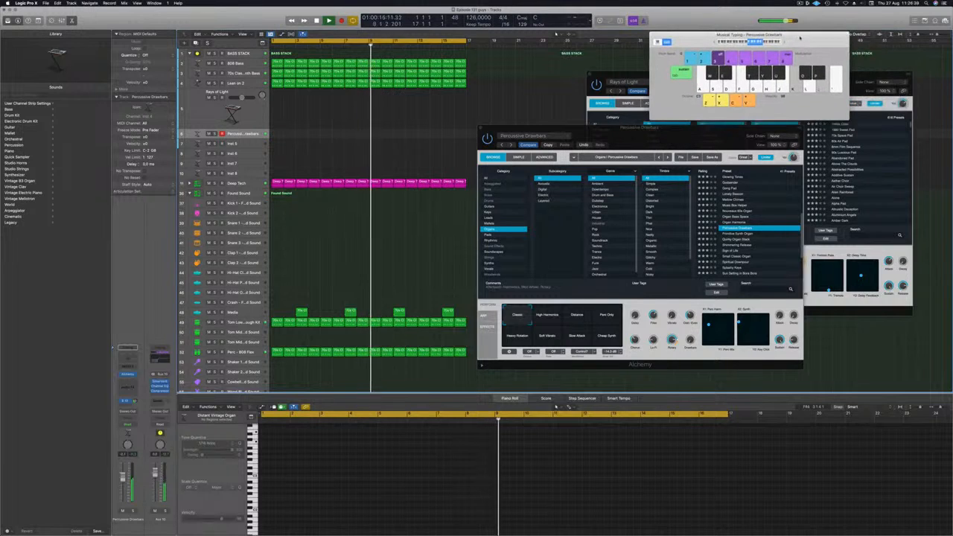
{"action": "left_click", "coordinate": [566, 322]}
{"action": "left_click", "coordinate": [566, 322]}
{"action": "left_click", "coordinate": [606, 315]}
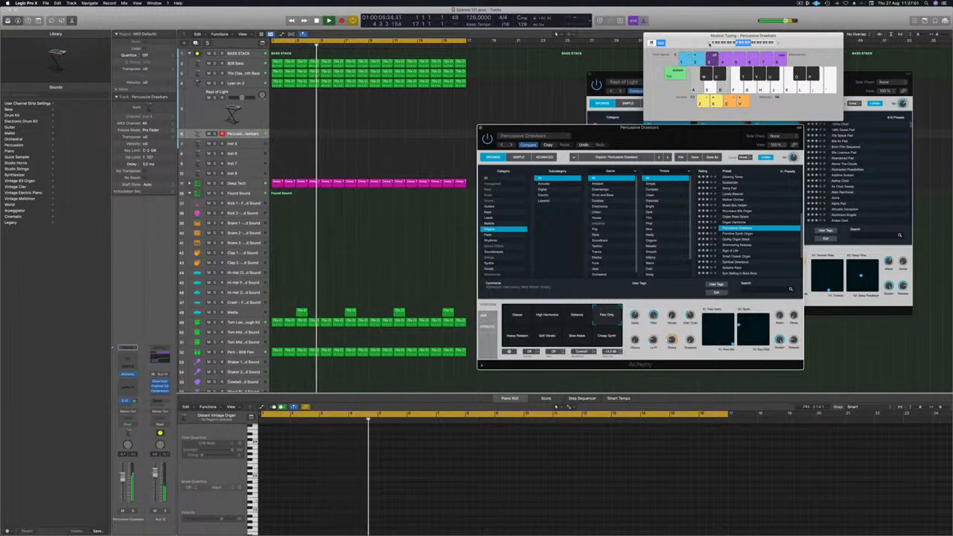
Record a repeating two-note percussive organ rhythm over the loop on the Percussive Drawbars track, stopping after about four bars.
{"action": "key", "text": "r"}
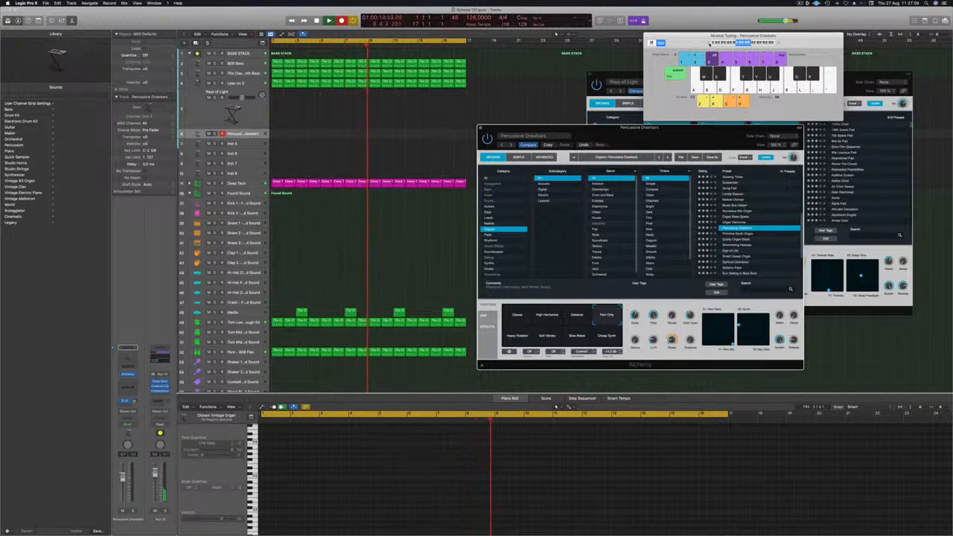
{"action": "key", "text": "a"}
{"action": "key", "text": "d"}
{"action": "key", "text": "a"}
{"action": "key", "text": "d"}
{"action": "key", "text": "a"}
{"action": "key", "text": "d"}
{"action": "key", "text": "a"}
{"action": "key", "text": "d"}
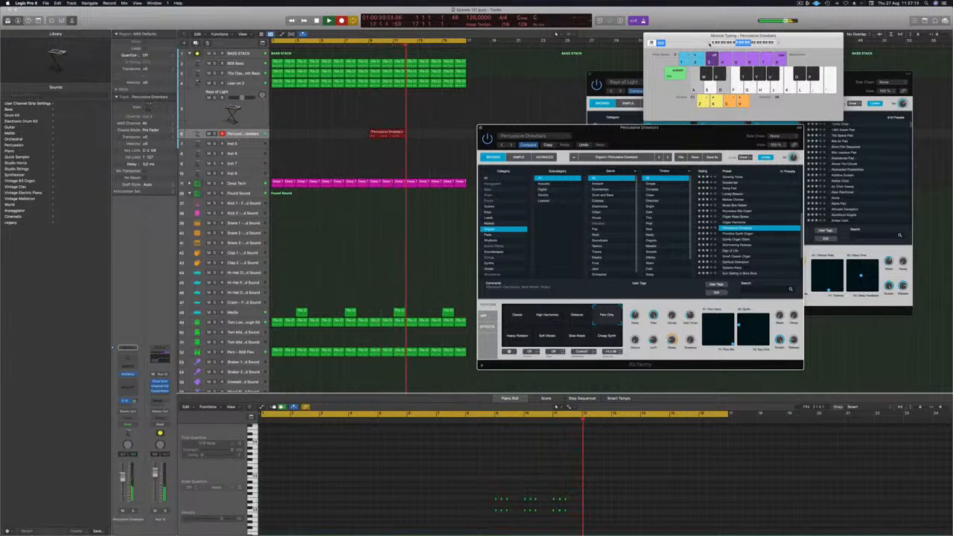
{"action": "key", "text": "a"}
{"action": "key", "text": "d"}
{"action": "key", "text": "space"}
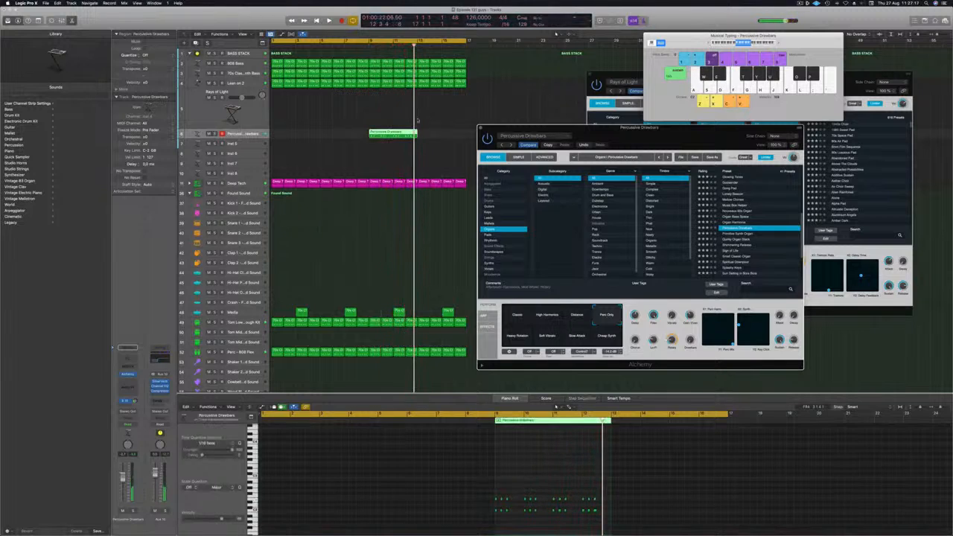
Move the recorded organ region to the start of the loop and check its note timing in the Piano Roll.
{"action": "left_click_drag", "start_coordinate": [401, 133], "coordinate": [303, 134]}
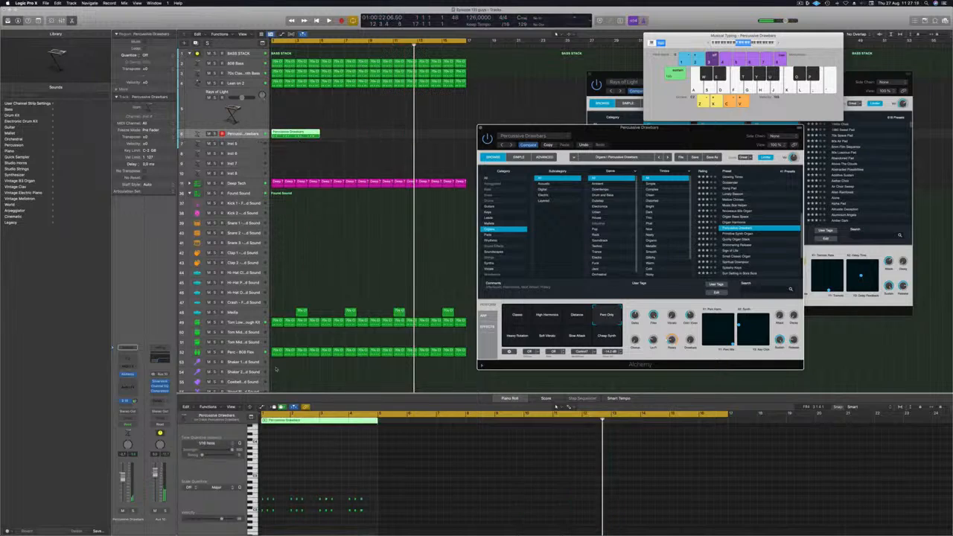
{"action": "left_click", "coordinate": [316, 480], "text": "ctrl+alt"}
{"action": "scroll", "coordinate": [373, 475], "scroll_direction": "left", "scroll_amount": 8}
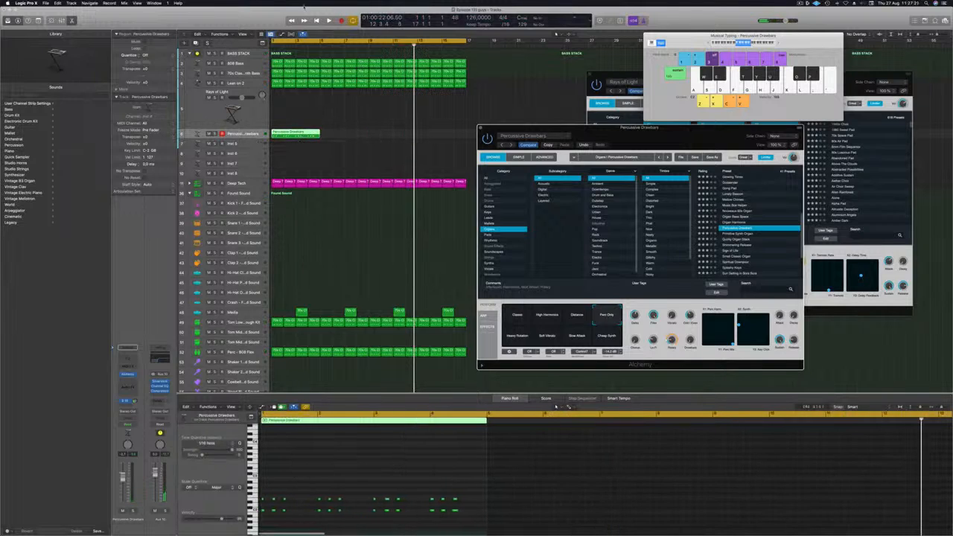
{"action": "left_click", "coordinate": [296, 132]}
{"action": "left_click", "coordinate": [293, 478], "text": "ctrl+alt"}
{"action": "left_click", "coordinate": [294, 469]}
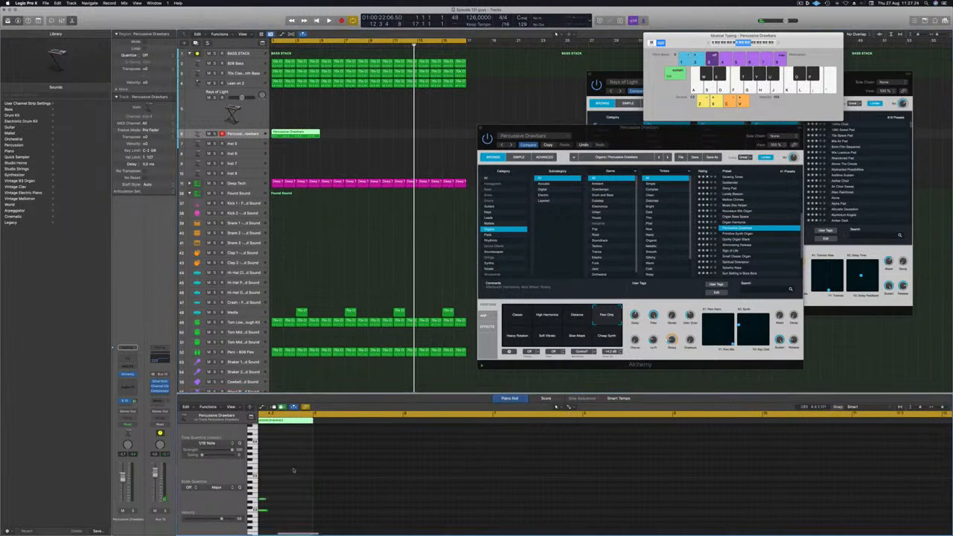
{"action": "scroll", "coordinate": [335, 469], "scroll_direction": "left", "scroll_amount": 8}
{"action": "key", "text": "space"}
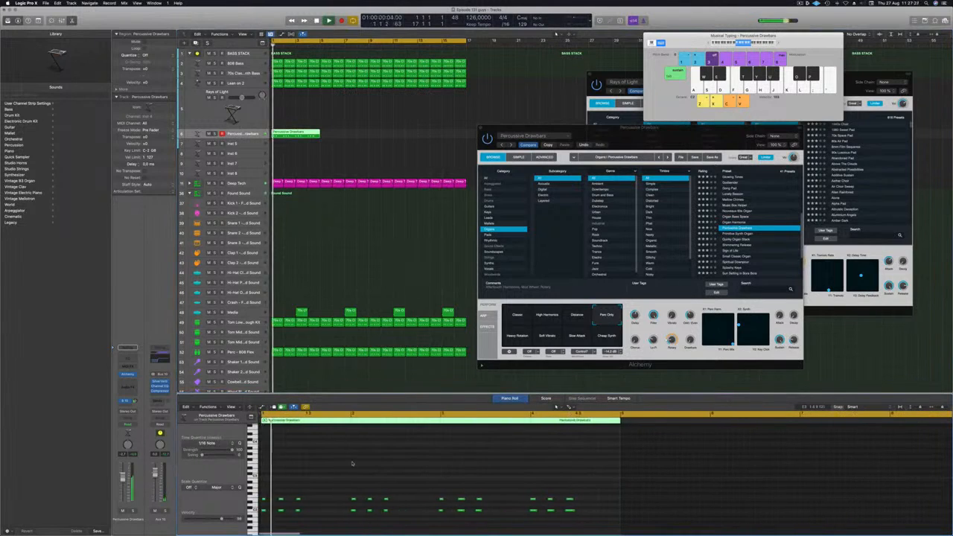
{"action": "key", "text": "space"}
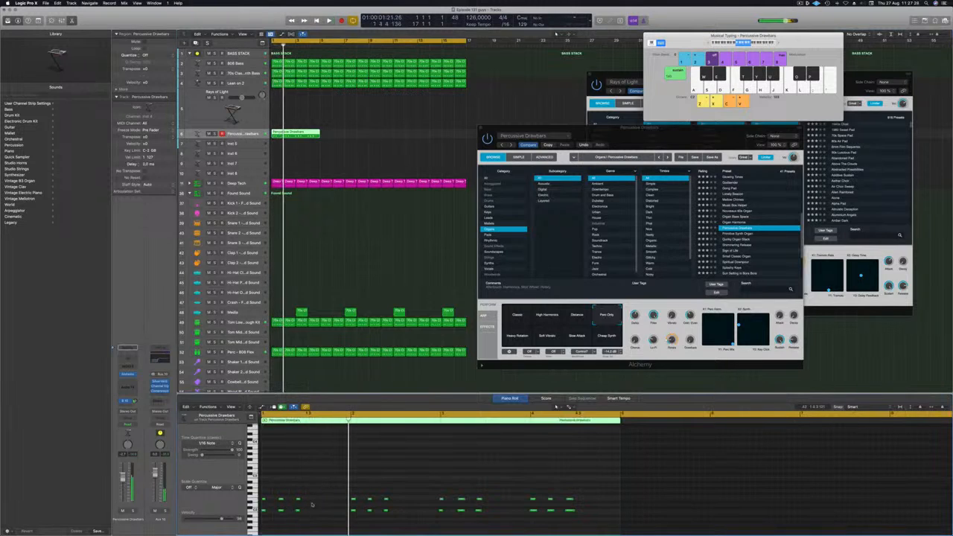
Tighten the timing of the organ region's notes to the 1/16 Note grid and play it back.
{"action": "left_click_drag", "start_coordinate": [320, 488], "coordinate": [289, 532]}
{"action": "key", "text": "space"}
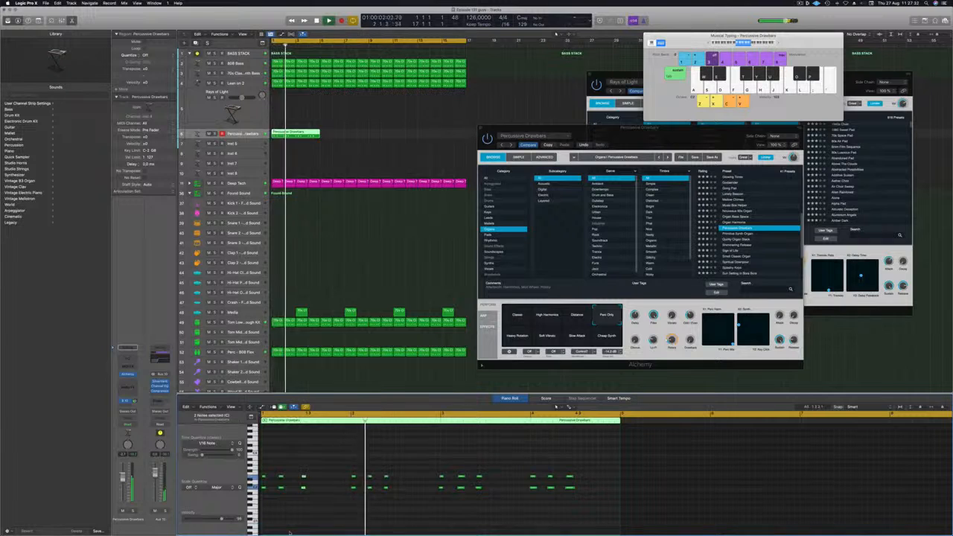
{"action": "key", "text": "space"}
{"action": "key", "text": "space"}
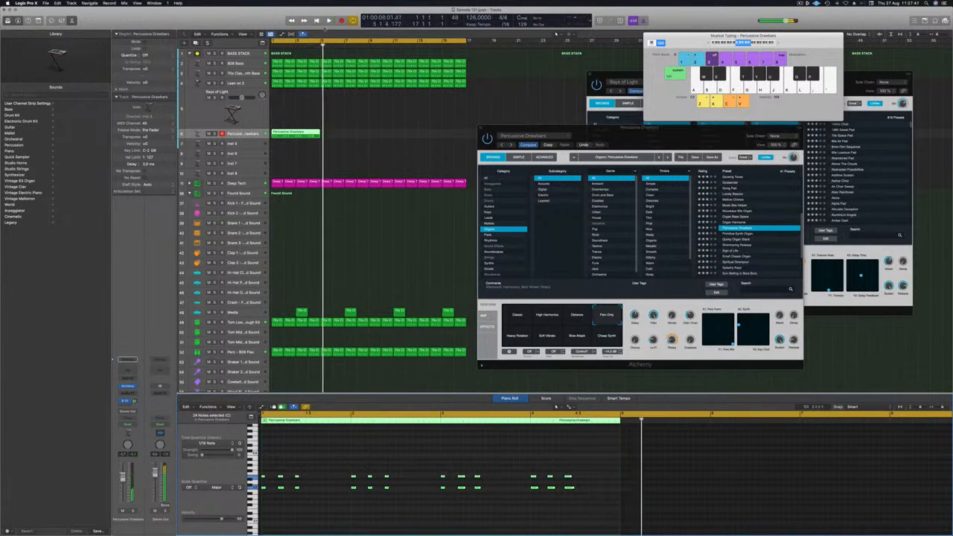
Duplicate the four-bar organ region so it fills the whole 16-bar cycle, and play it from the start.
{"action": "key", "text": "space"}
{"action": "left_click_drag", "start_coordinate": [295, 134], "coordinate": [410, 140]}
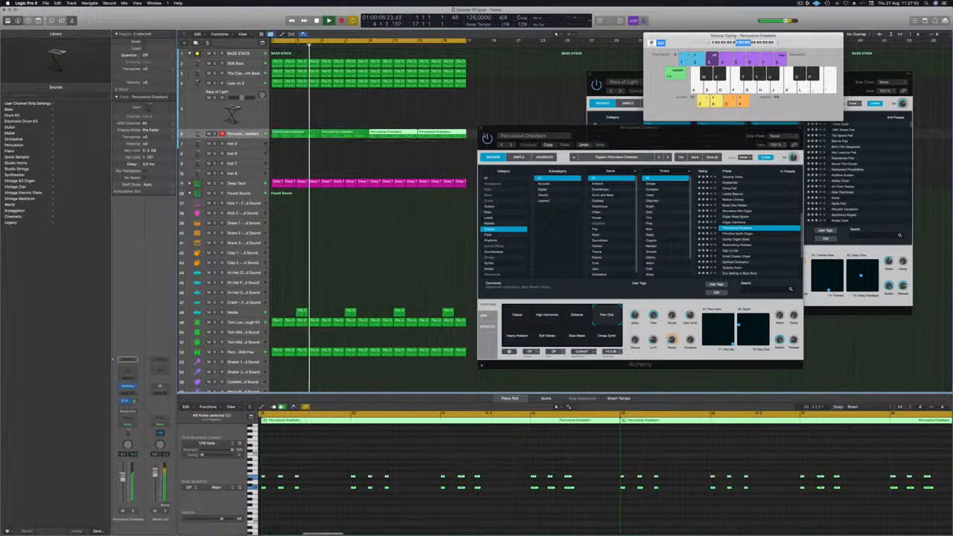
{"action": "left_click_drag", "start_coordinate": [600, 143], "coordinate": [631, 103]}
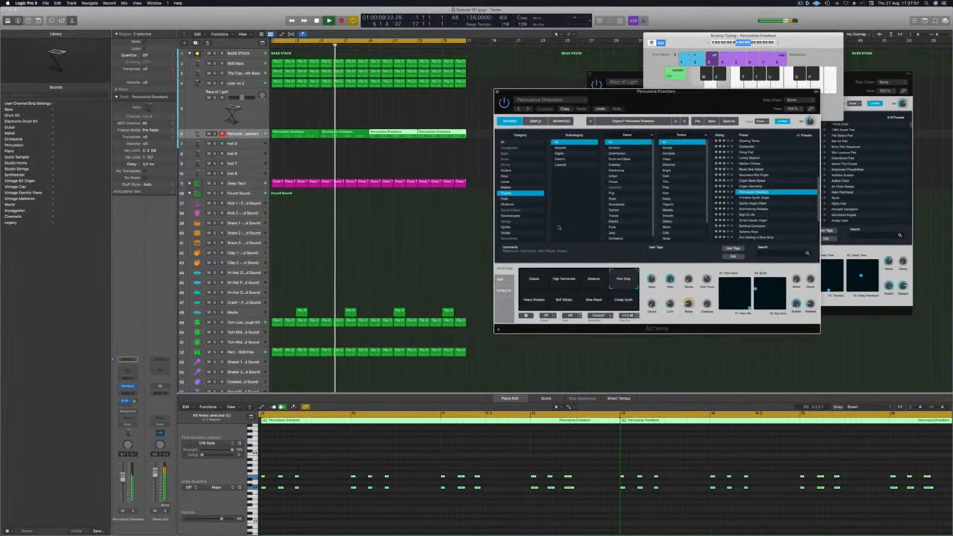
{"action": "key", "text": "Return"}
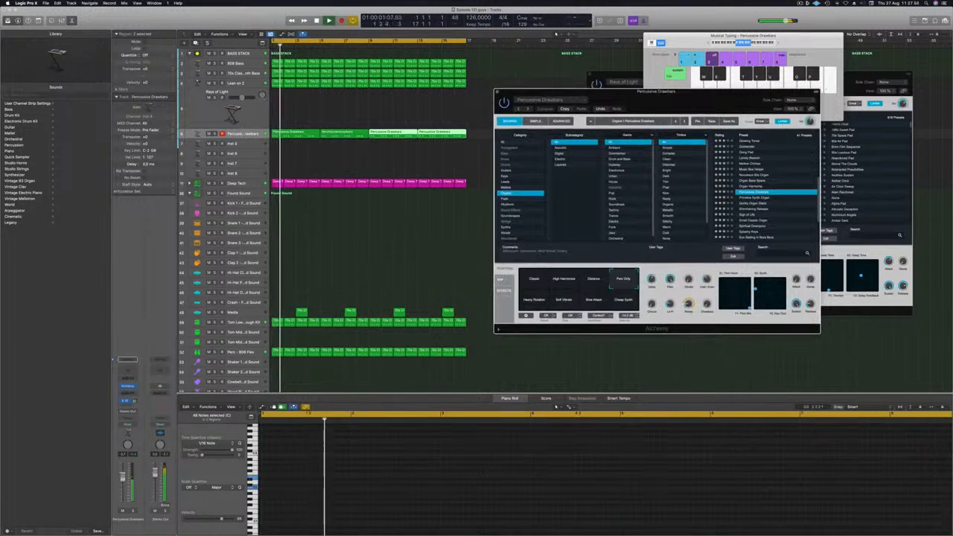
Compare other Percussive Drawbars performance sounds such as Heavy Rotation, and return to Perc Only.
{"action": "left_click", "coordinate": [123, 478]}
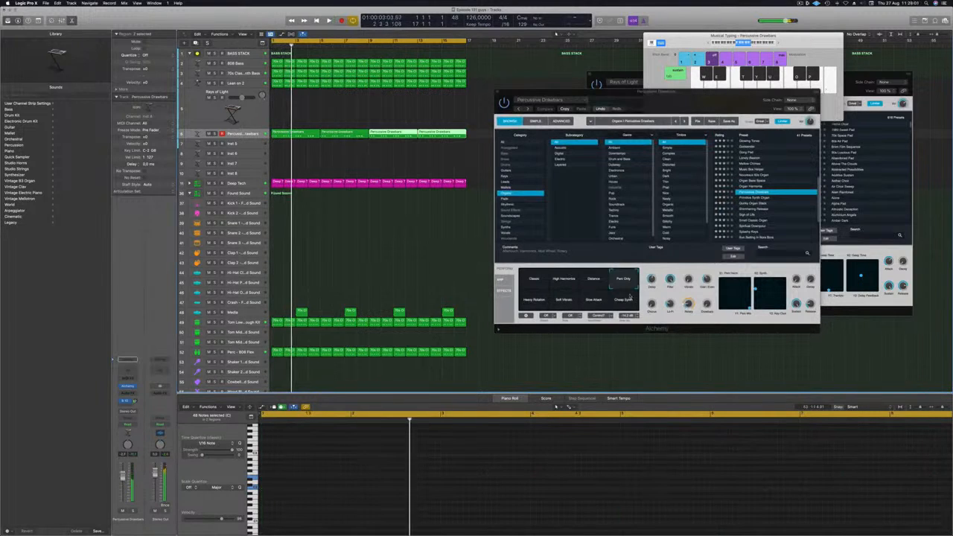
{"action": "left_click", "coordinate": [631, 293]}
{"action": "left_click", "coordinate": [594, 300]}
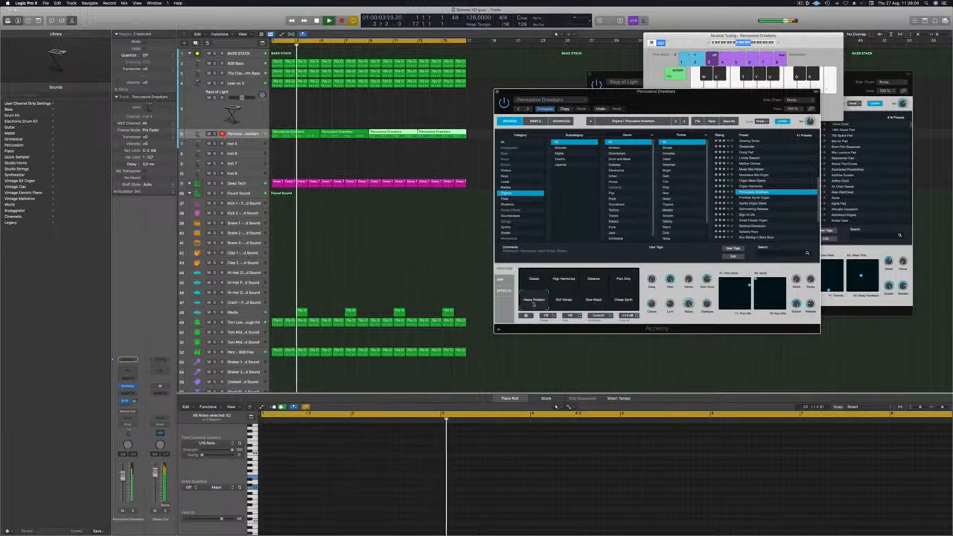
{"action": "left_click", "coordinate": [623, 279]}
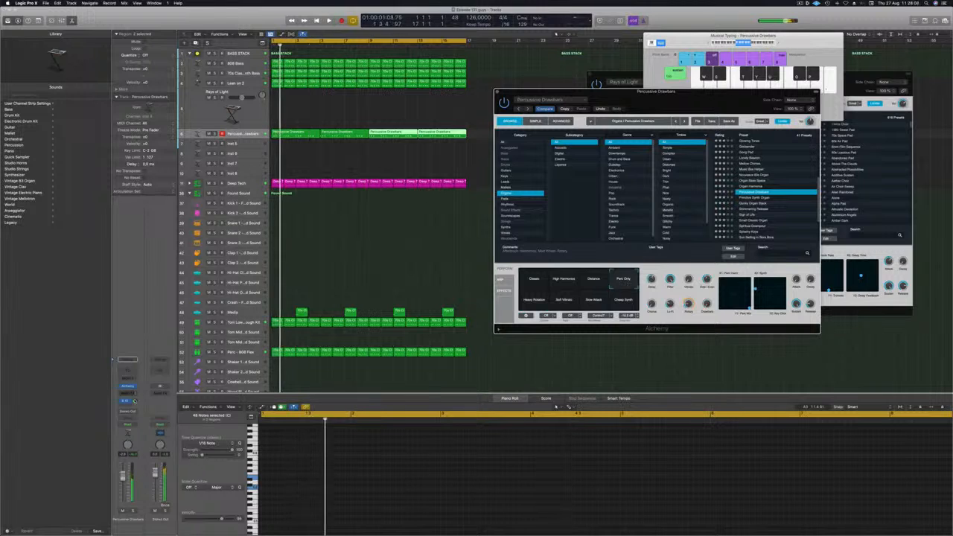
Adjust the organ track's aux send level over the playing loop and close its Alchemy window.
{"action": "left_click", "coordinate": [135, 402]}
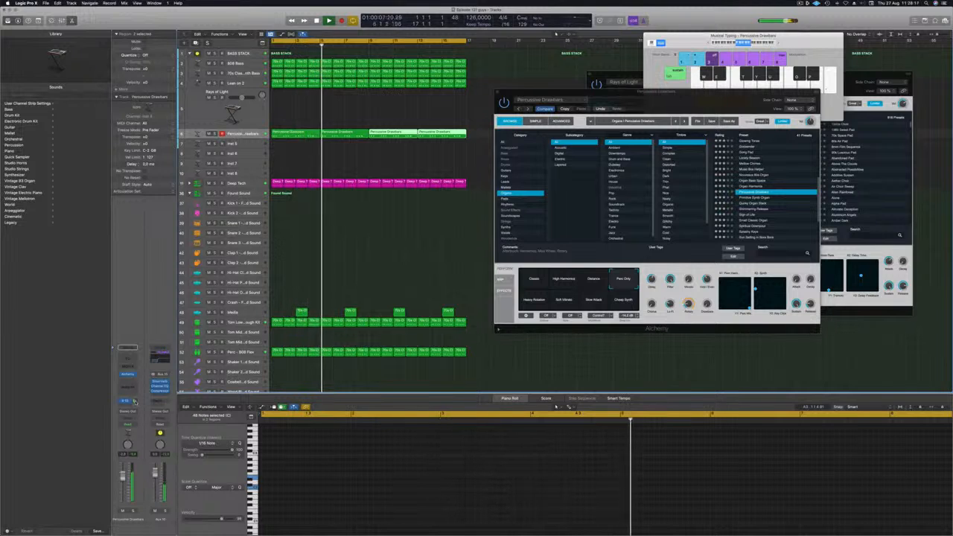
{"action": "left_click_drag", "start_coordinate": [712, 93], "coordinate": [700, 99]}
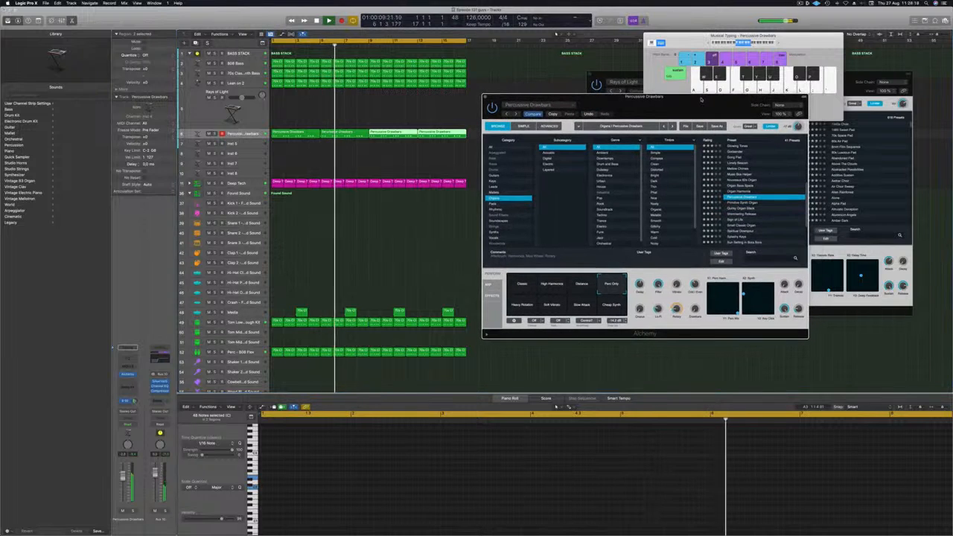
{"action": "left_click", "coordinate": [486, 97]}
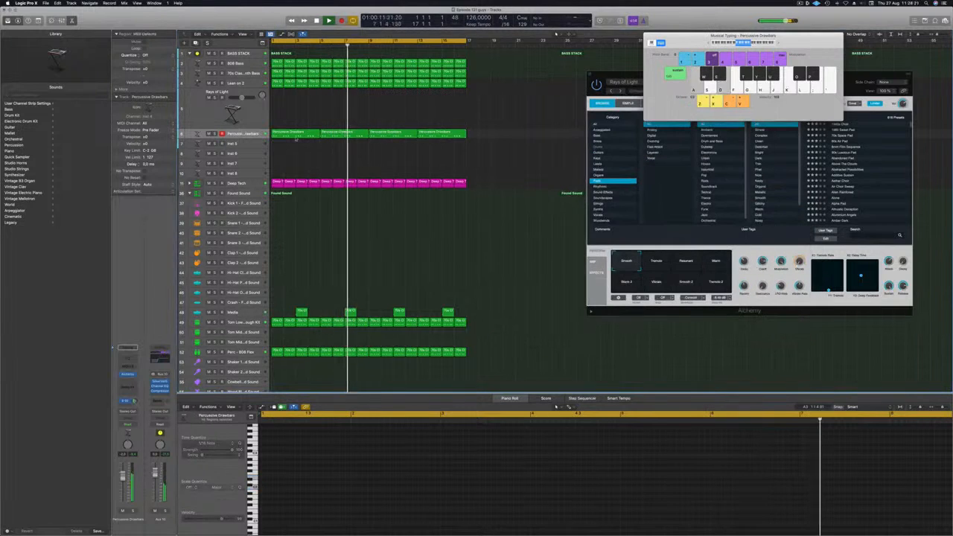
Copy the first organ region to the Inst 5 track and delete all its notes except the first pair in each bar.
{"action": "left_click", "coordinate": [288, 132]}
{"action": "left_click_drag", "start_coordinate": [287, 133], "coordinate": [287, 142]}
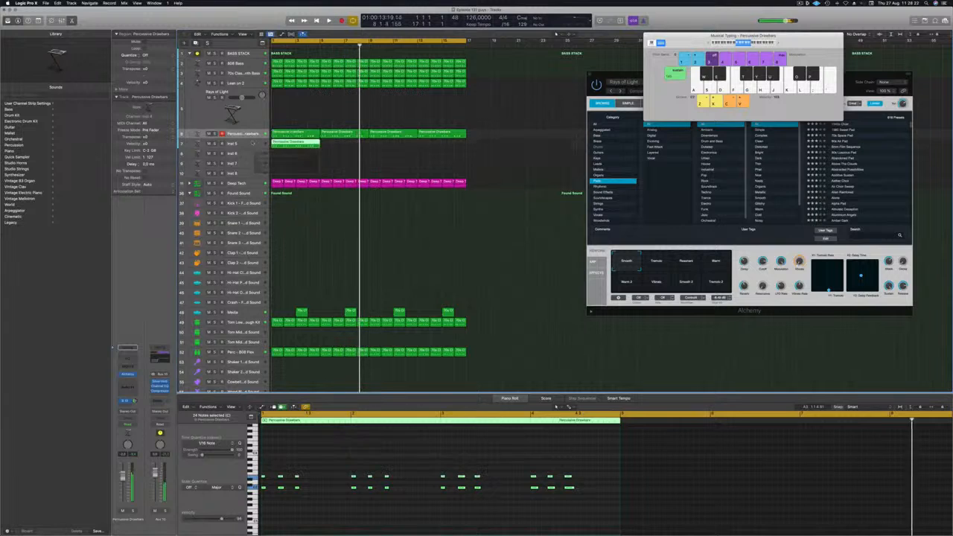
{"action": "left_click_drag", "start_coordinate": [316, 461], "coordinate": [274, 513]}
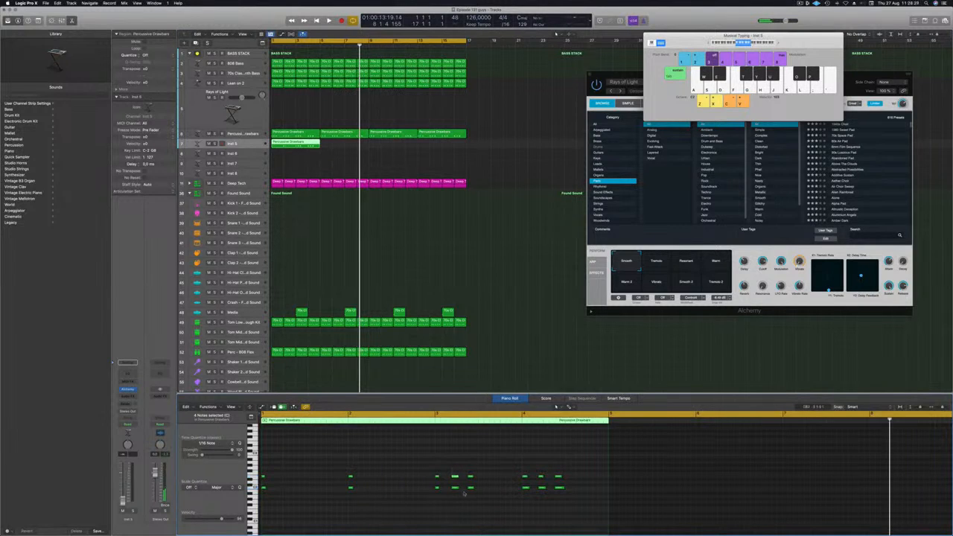
{"action": "key", "text": "Delete"}
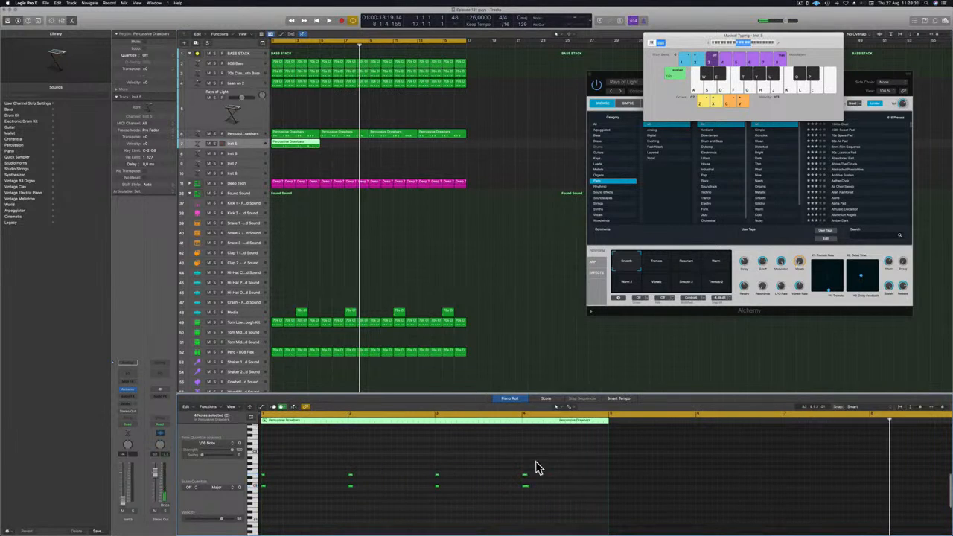
Move the remaining note pairs in the Inst 5 region about three beats later in each bar.
{"action": "left_click_drag", "start_coordinate": [500, 514], "coordinate": [291, 512]}
{"action": "left_click_drag", "start_coordinate": [258, 461], "coordinate": [269, 480]}
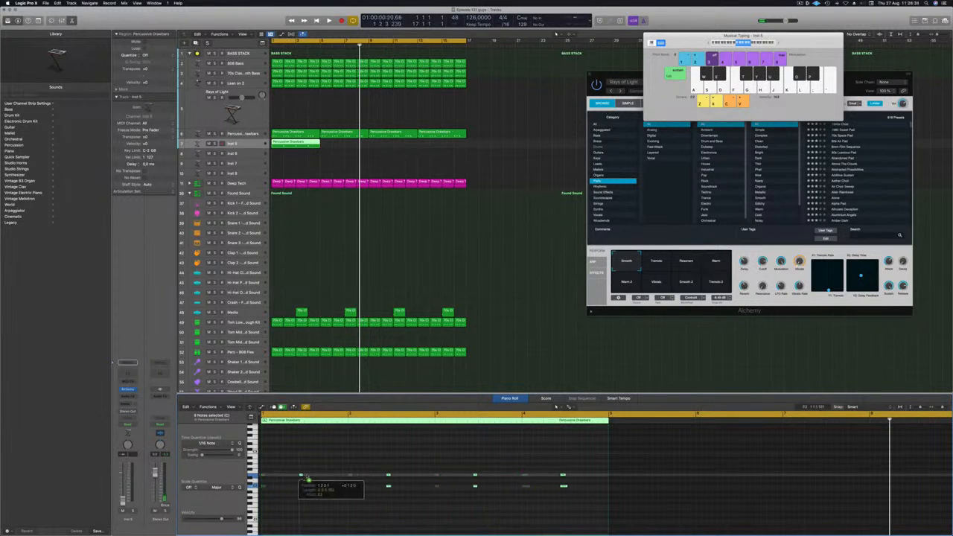
{"action": "left_click_drag", "start_coordinate": [328, 477], "coordinate": [328, 477]}
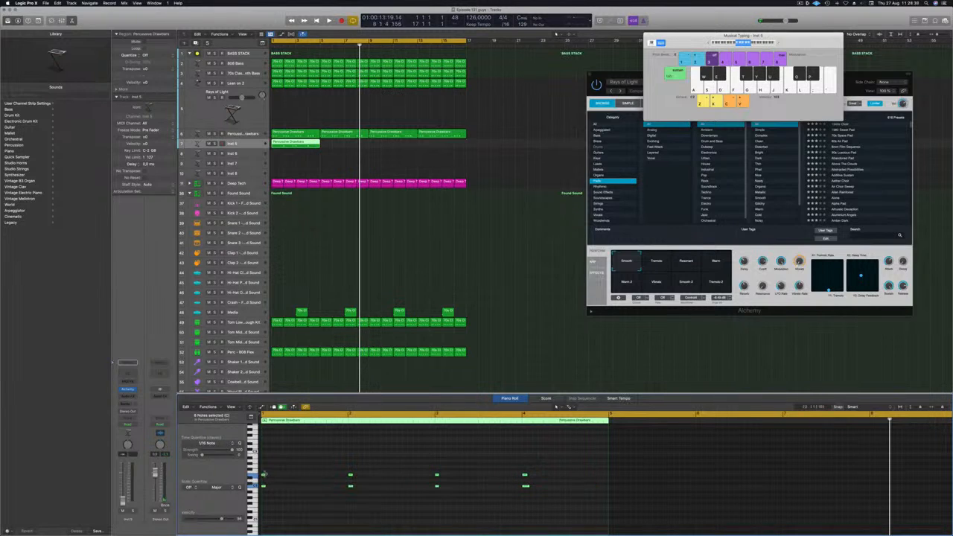
{"action": "left_click_drag", "start_coordinate": [270, 475], "coordinate": [328, 475]}
Audition Synth Pluck, Minimal Arp and Motion Pad in Alchemy on Inst 5 over the loop, keep Motion Pad and balance the track volume.
{"action": "key", "text": "space"}
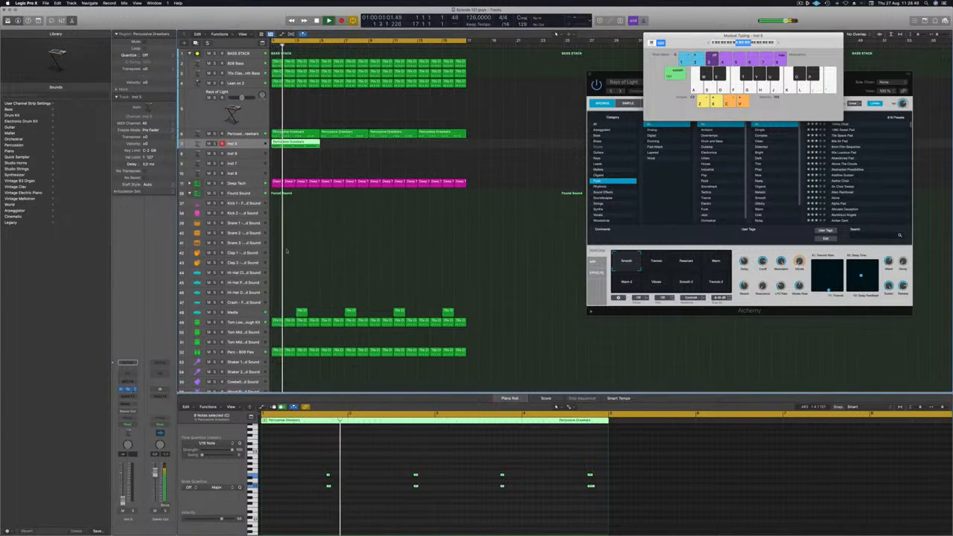
{"action": "left_click_drag", "start_coordinate": [519, 90], "coordinate": [590, 96]}
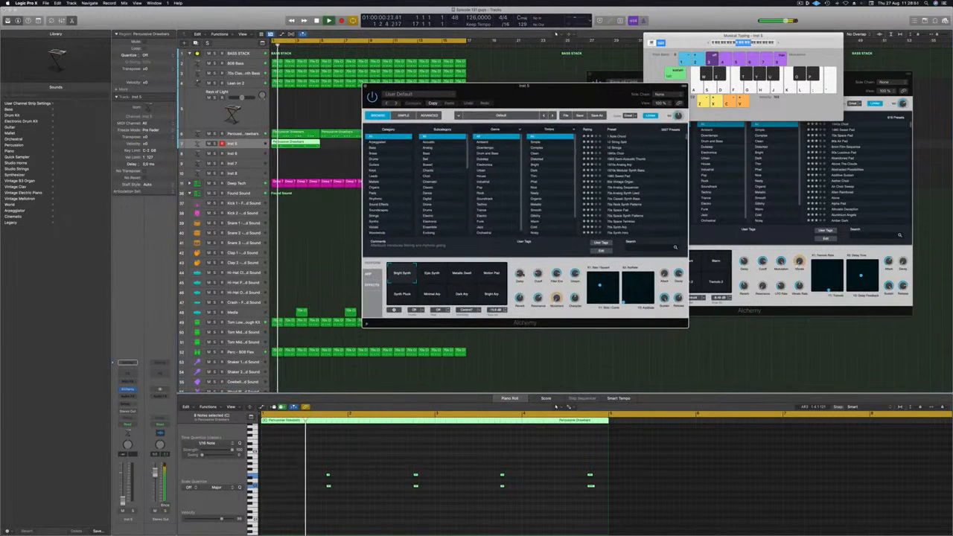
{"action": "left_click", "coordinate": [401, 293]}
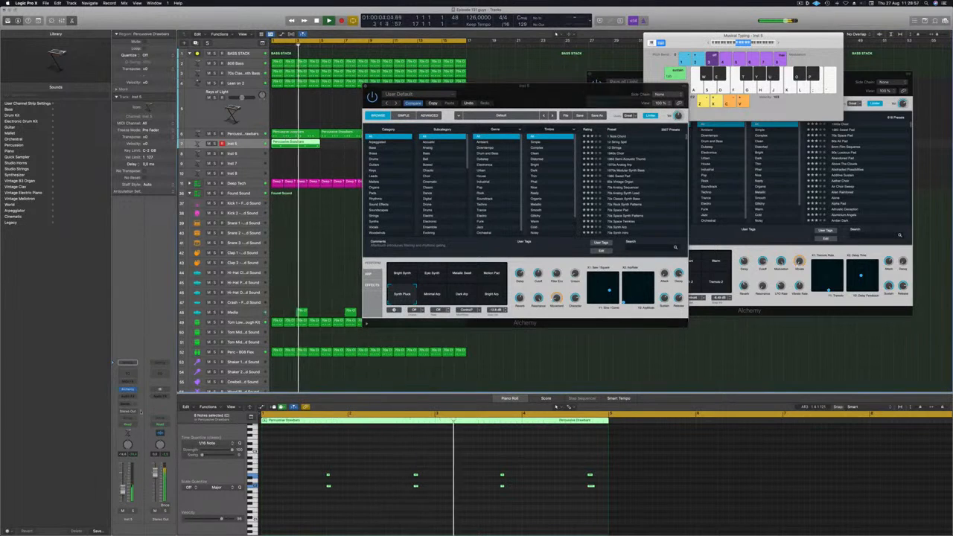
{"action": "left_click", "coordinate": [432, 293]}
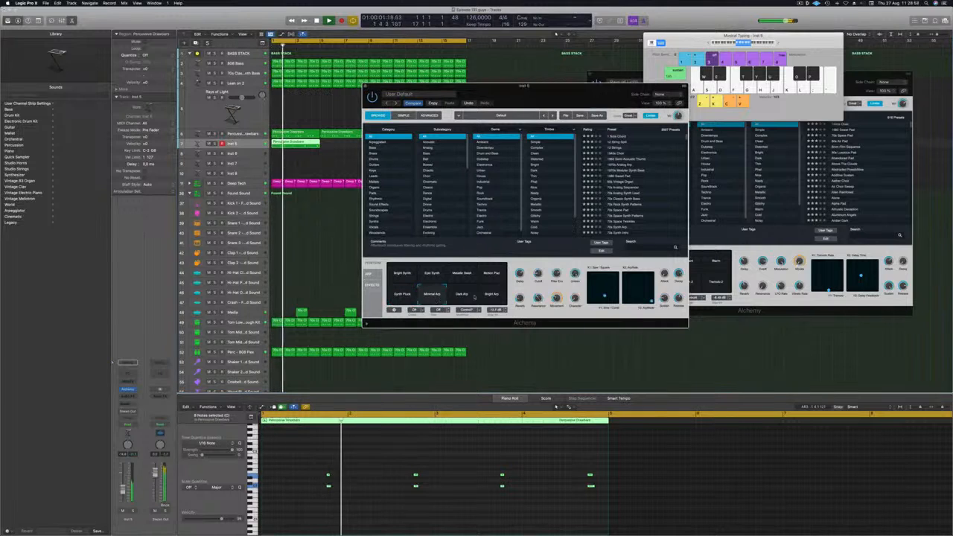
{"action": "left_click", "coordinate": [492, 274]}
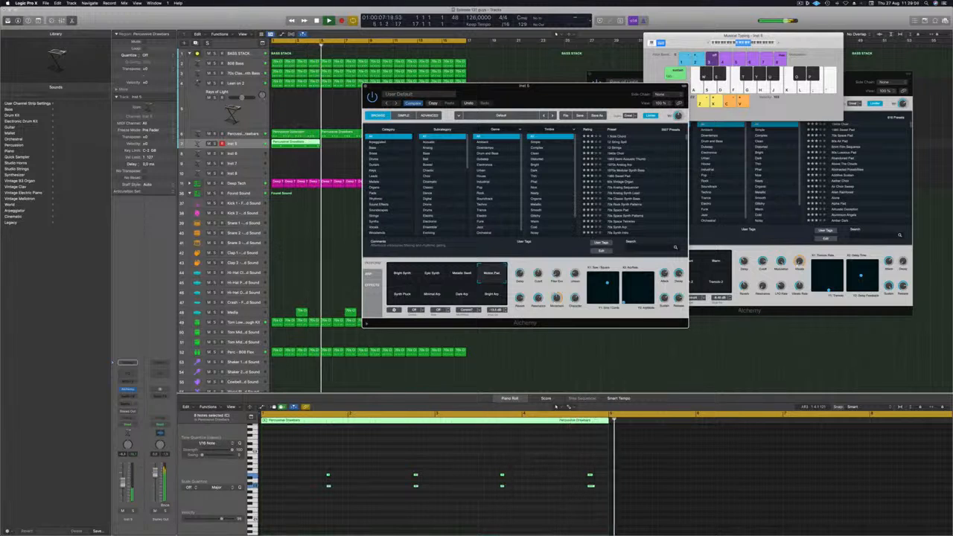
{"action": "left_click", "coordinate": [123, 480]}
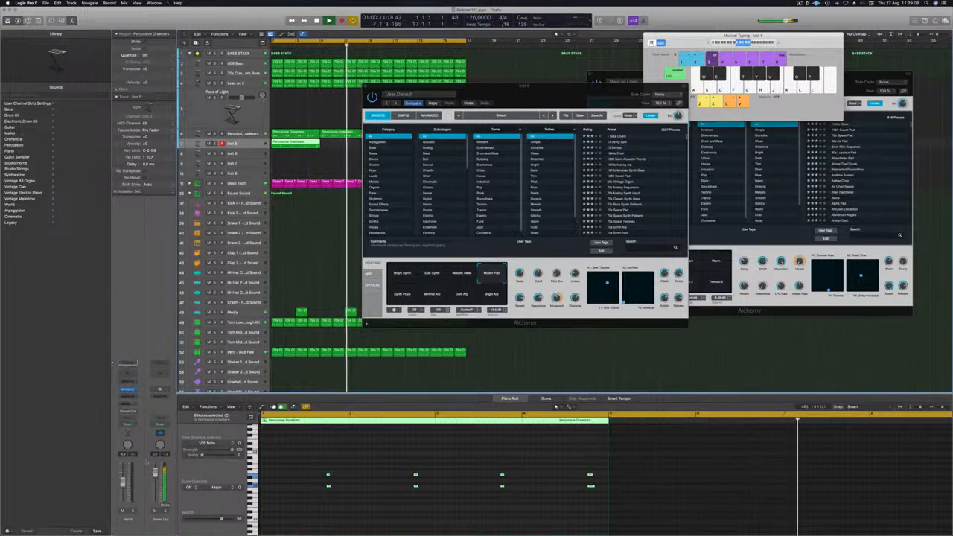
Duplicate the Inst 5 region across the 16-bar cycle and play the loop.
{"action": "left_click_drag", "start_coordinate": [475, 86], "coordinate": [701, 96]}
{"action": "left_click_drag", "start_coordinate": [292, 144], "coordinate": [379, 149]}
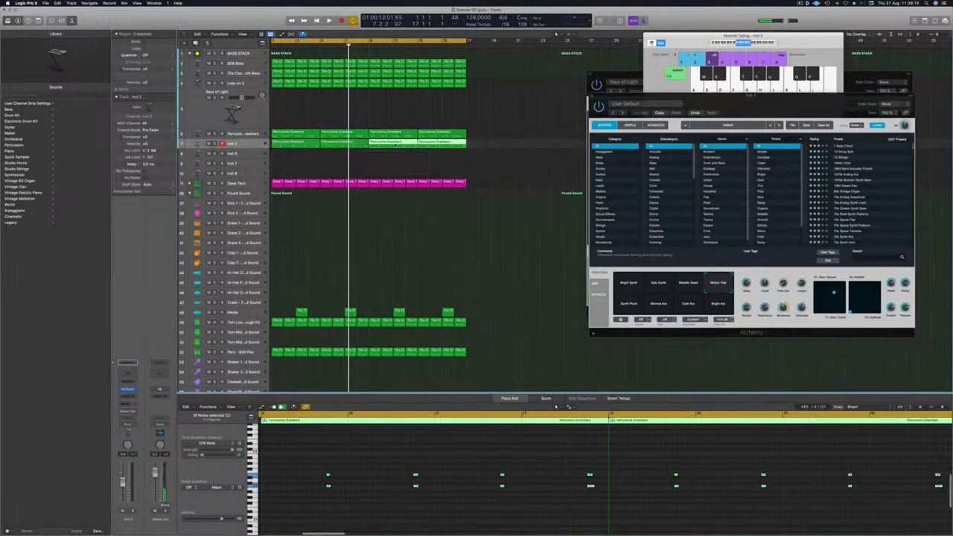
{"action": "key", "text": "space"}
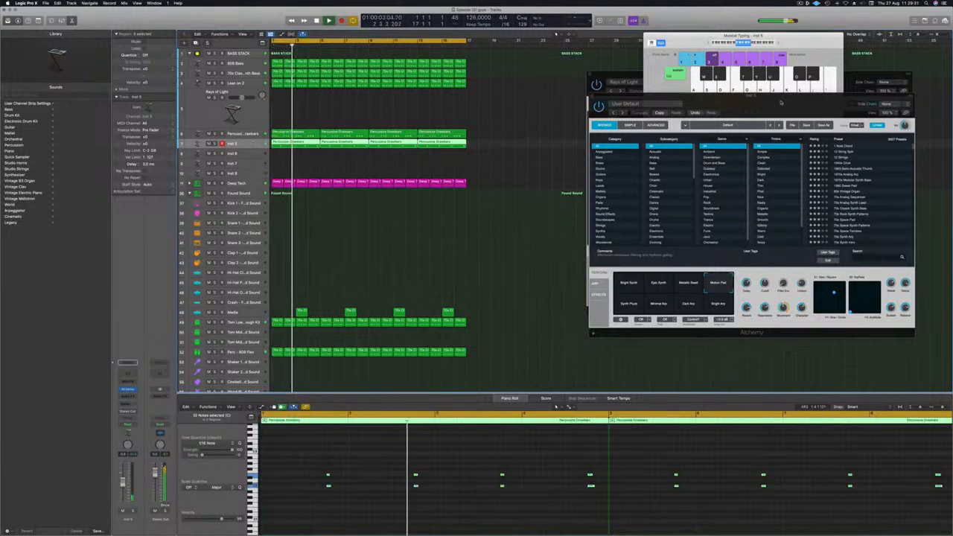
Load the 80s Synth Pop Lead preset from Alchemy's Synths category on the Inst 5 track.
{"action": "left_click_drag", "start_coordinate": [780, 102], "coordinate": [634, 101]}
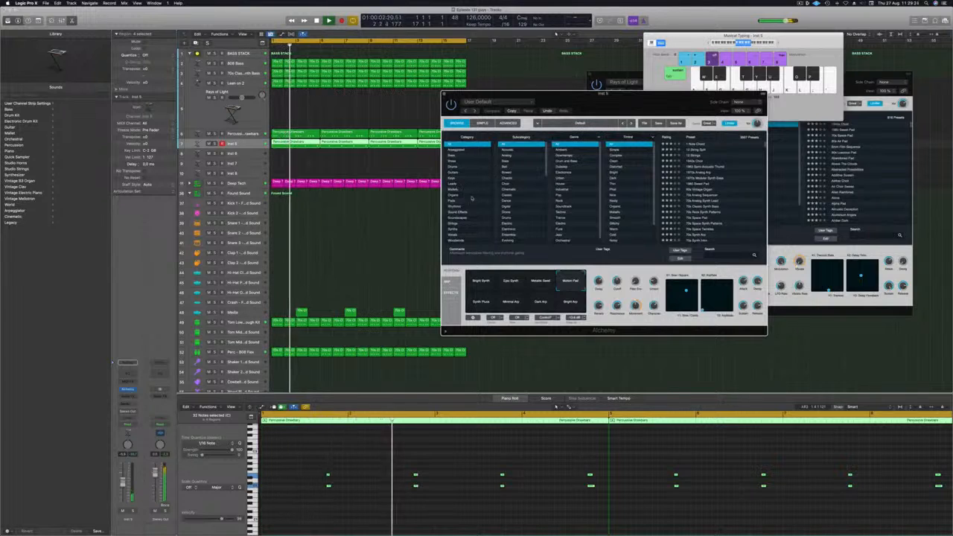
{"action": "left_click", "coordinate": [456, 229]}
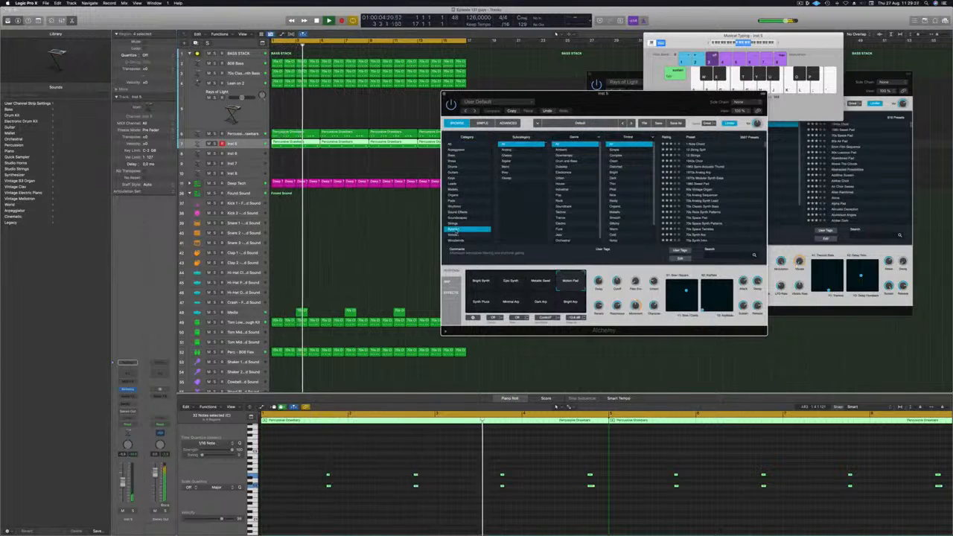
{"action": "left_click", "coordinate": [697, 173]}
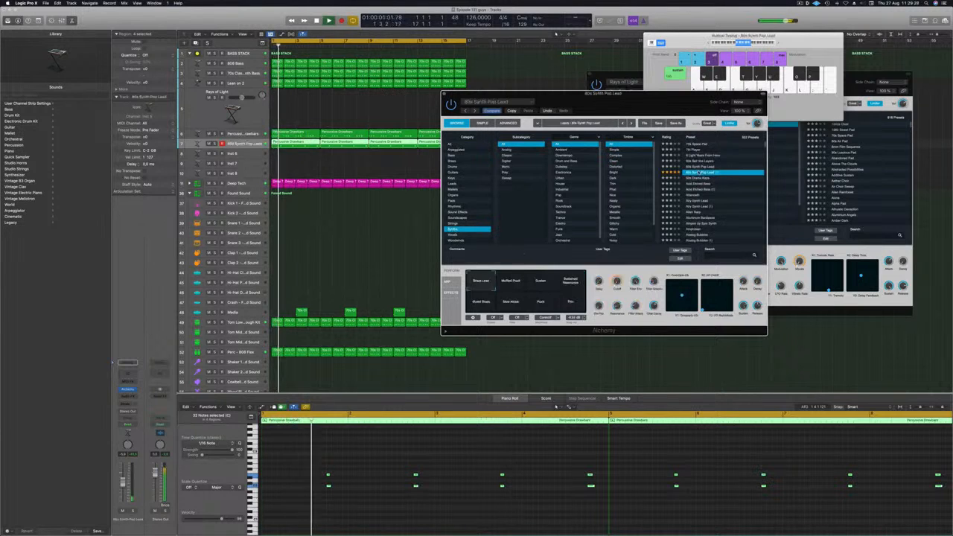
Audition the Alchemy Synths presets from 90s Drama Keys through Analog Osmosis on the offset synth track over the loop.
{"action": "left_click", "coordinate": [698, 178]}
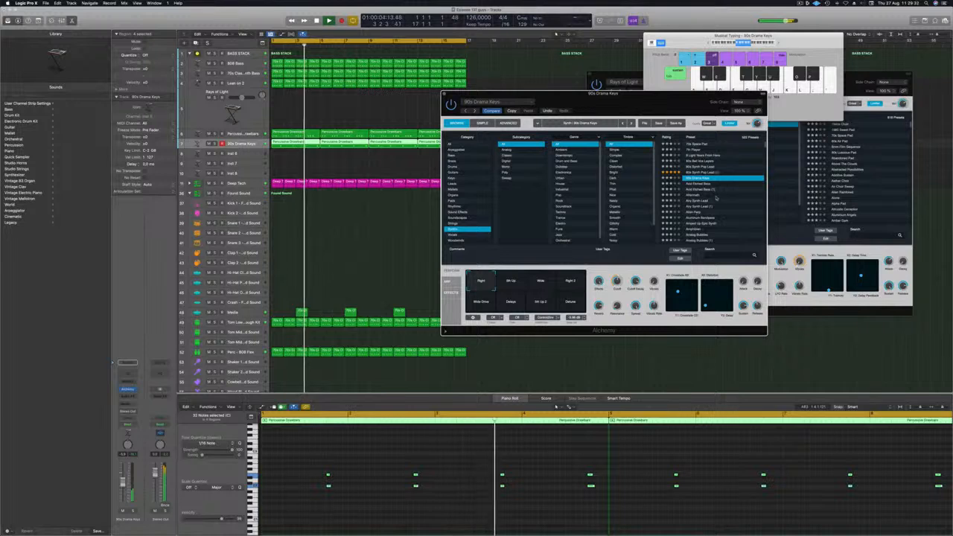
{"action": "key", "text": "Down"}
{"action": "key", "text": "Down"}
{"action": "key", "text": "Down"}
{"action": "key", "text": "Down"}
{"action": "key", "text": "Down"}
{"action": "key", "text": "Down"}
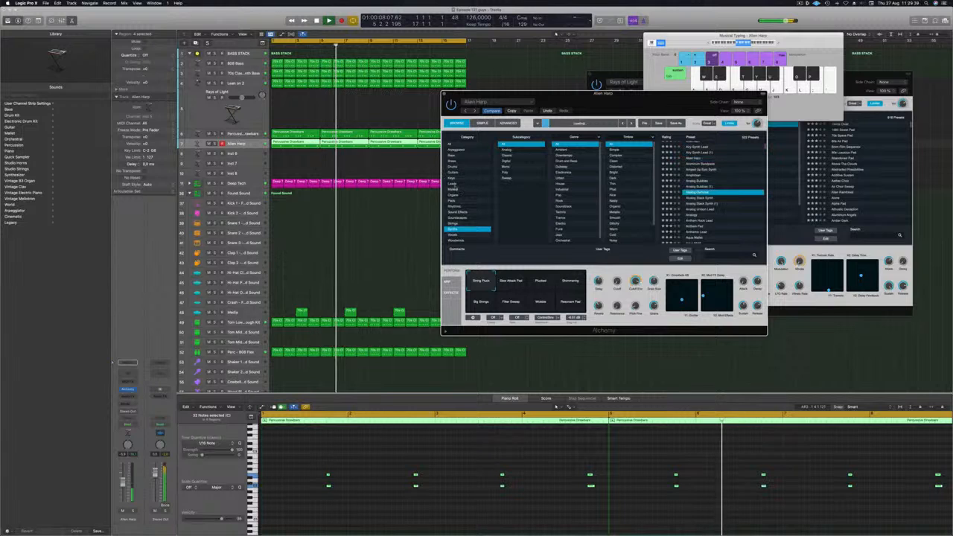
Load the Epic Synth String Ensemble preset from Alchemy's Pads category, Fast Attack subcategory, on the offset synth track.
{"action": "left_click", "coordinate": [452, 200]}
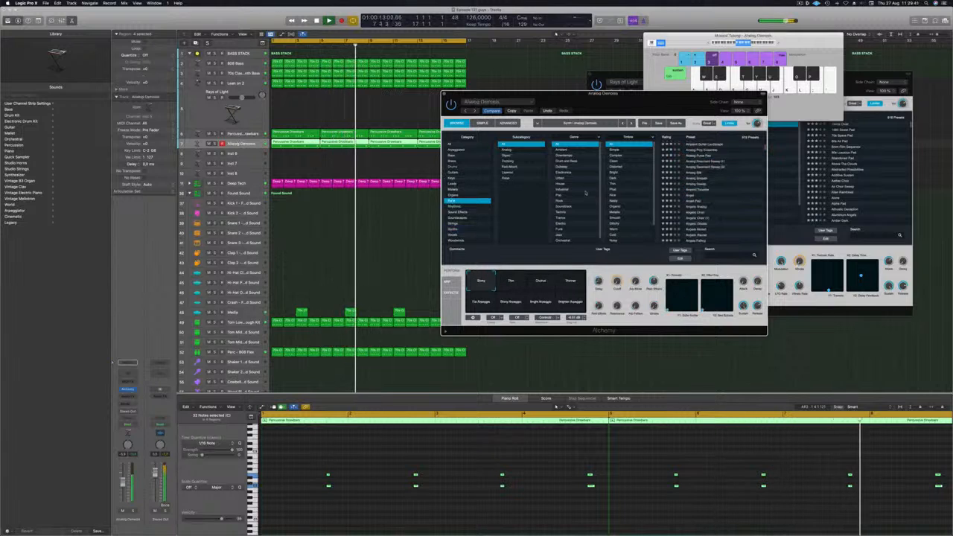
{"action": "scroll", "coordinate": [628, 202], "scroll_direction": "down", "scroll_amount": 2}
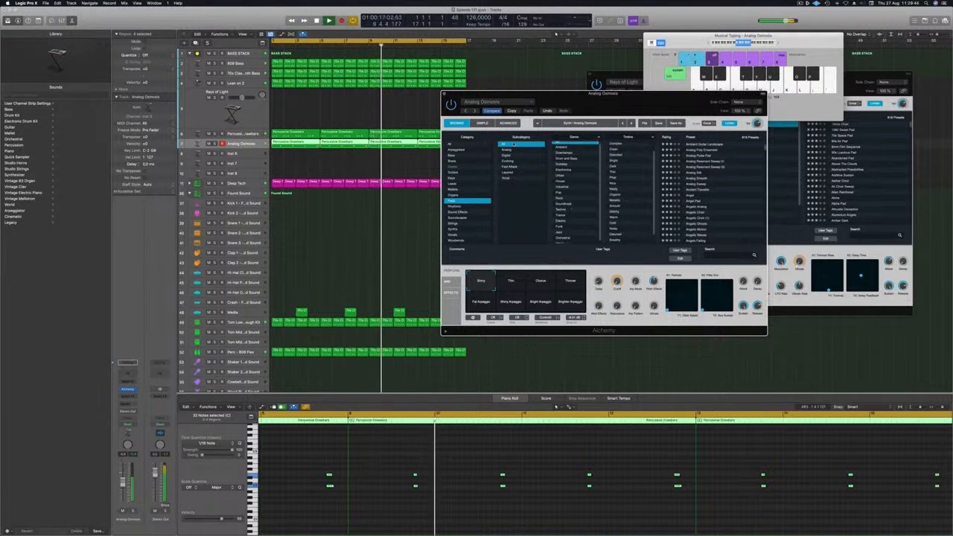
{"action": "left_click", "coordinate": [522, 166]}
{"action": "left_click", "coordinate": [711, 145]}
{"action": "scroll", "coordinate": [718, 165], "scroll_direction": "up", "scroll_amount": 6}
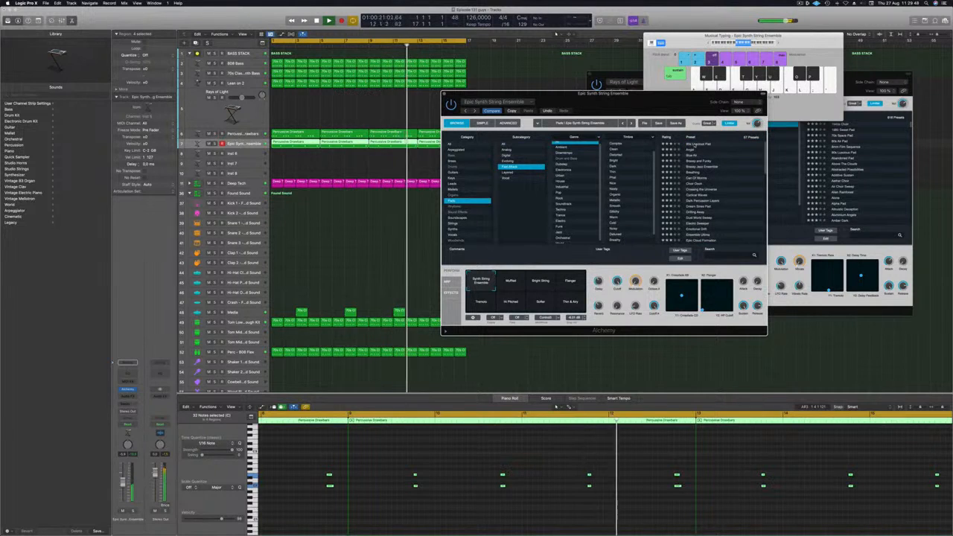
{"action": "left_click_drag", "start_coordinate": [640, 106], "coordinate": [659, 81]}
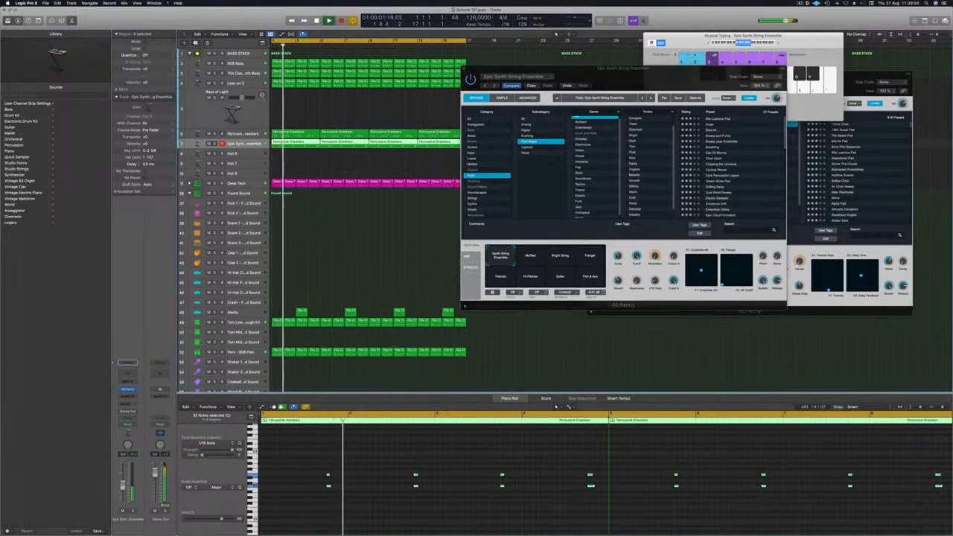
Compare the preset's Muffled, Bright String, Softer and Thin & Airy snapshots, briefly solo the track, and keep Muffled.
{"action": "left_click", "coordinate": [530, 255]}
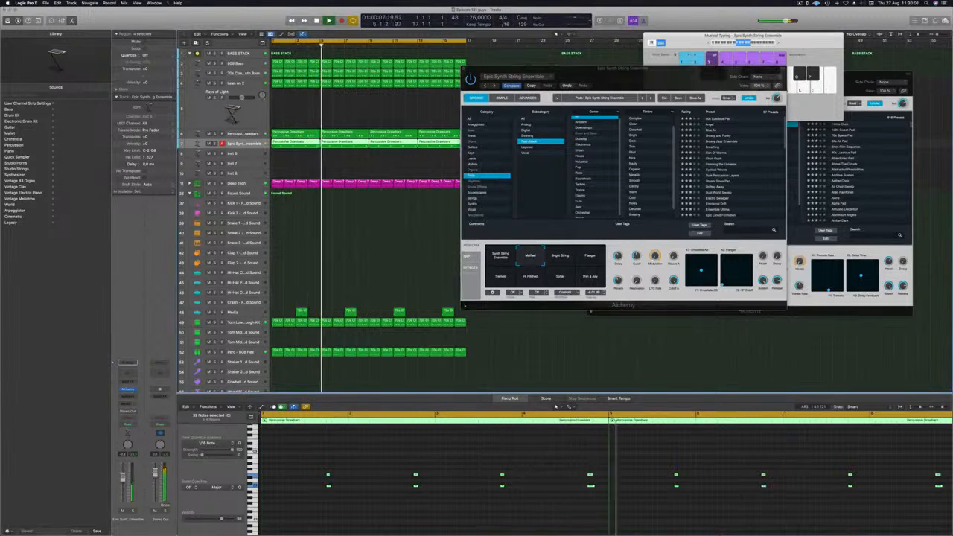
{"action": "left_click", "coordinate": [297, 459]}
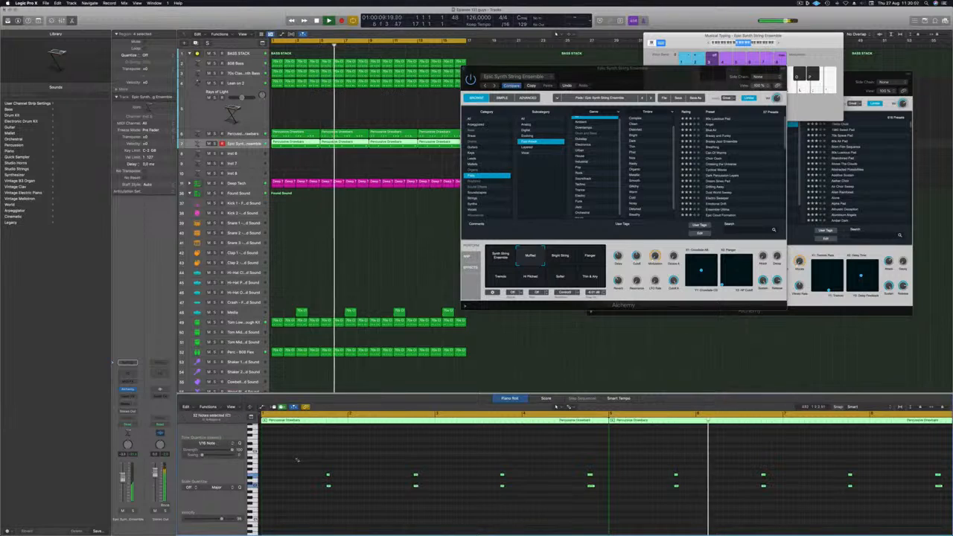
{"action": "scroll", "coordinate": [296, 459], "scroll_direction": "up", "scroll_amount": 2}
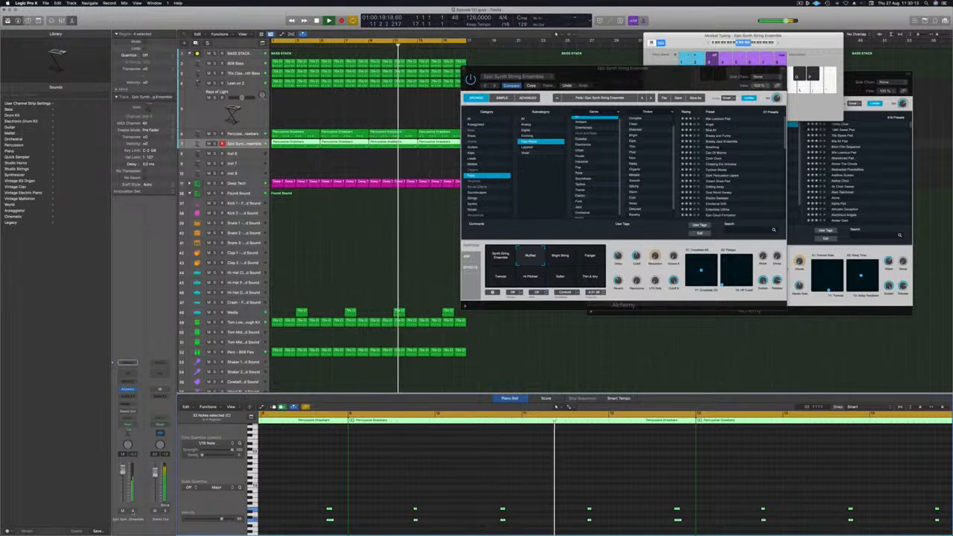
{"action": "left_click", "coordinate": [132, 511]}
{"action": "left_click", "coordinate": [132, 510]}
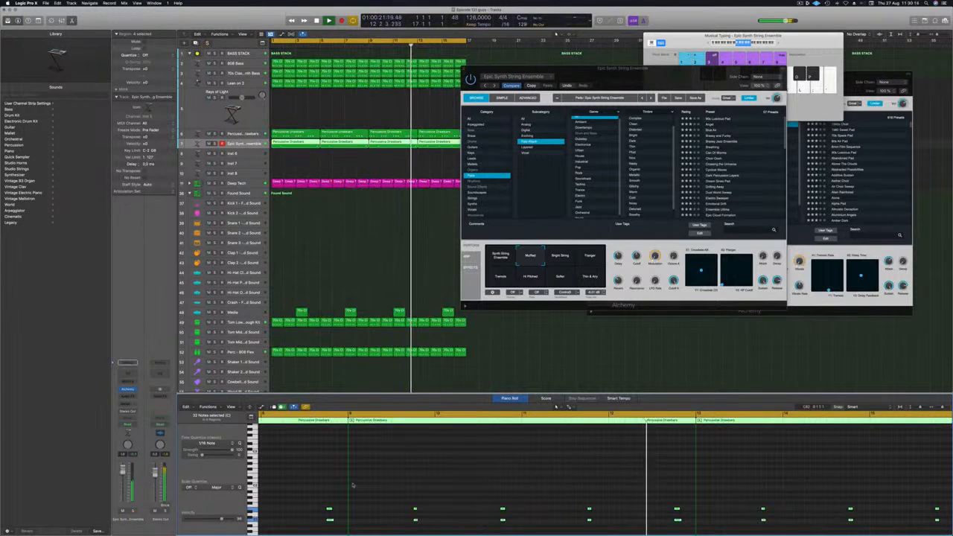
{"action": "scroll", "coordinate": [353, 485], "scroll_direction": "down", "scroll_amount": 2}
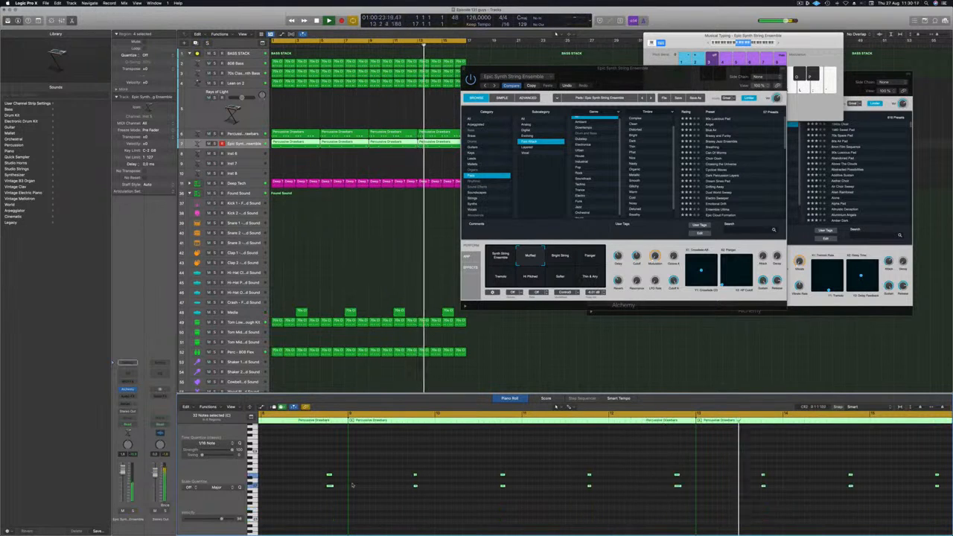
{"action": "left_click", "coordinate": [544, 262]}
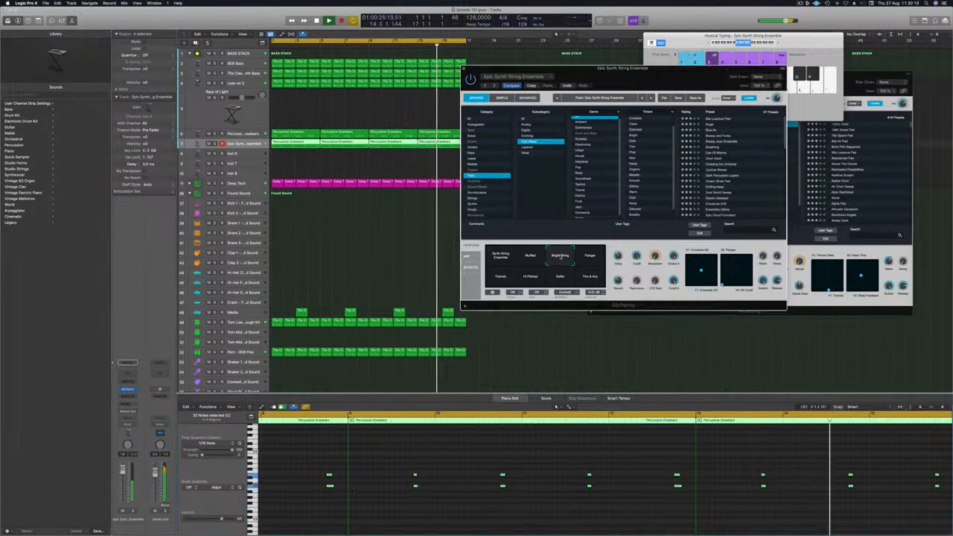
{"action": "left_click", "coordinate": [588, 277]}
{"action": "left_click", "coordinate": [558, 277]}
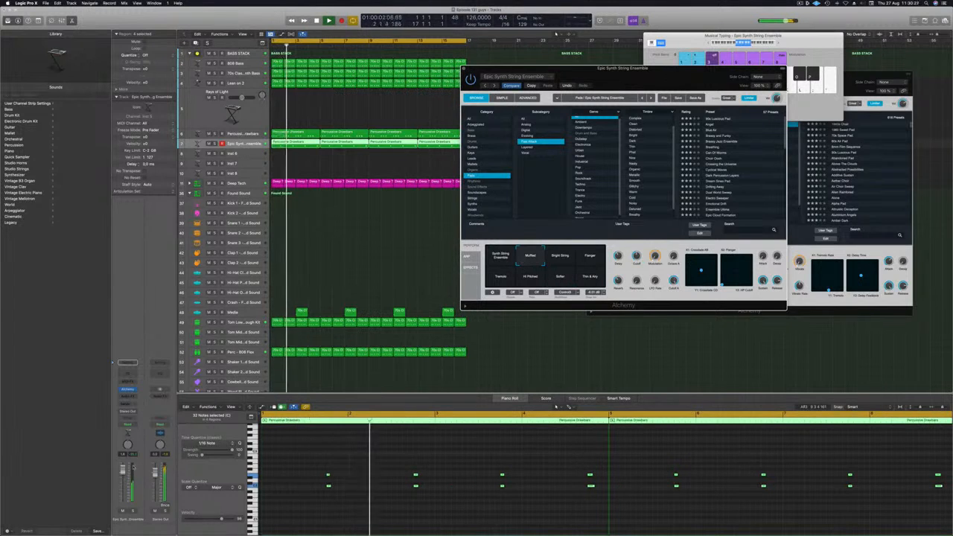
{"action": "left_click", "coordinate": [568, 407]}
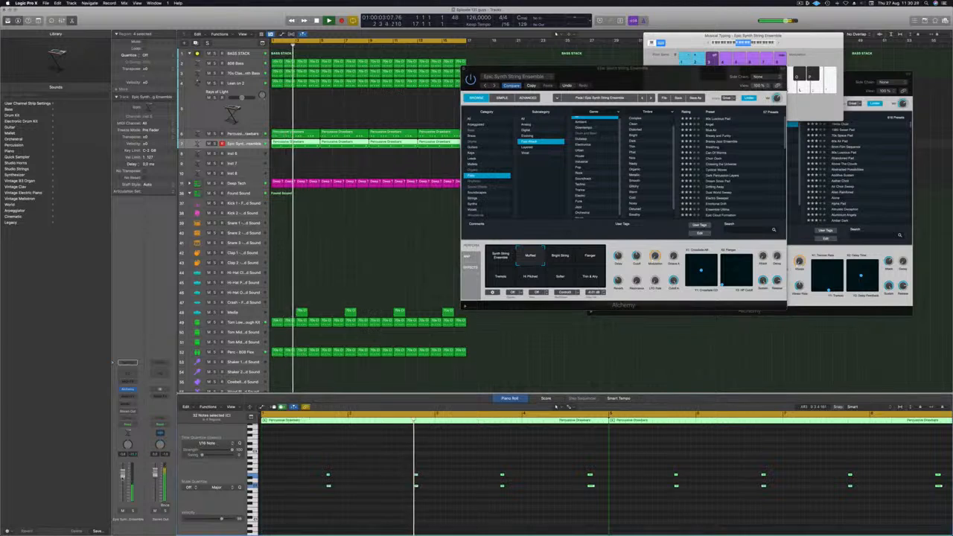
Add a Channel EQ with a raised low-cut filter to the Epic Synth String Ensemble track and close its plug-in windows.
{"action": "left_click", "coordinate": [126, 374]}
{"action": "left_click", "coordinate": [333, 110]}
{"action": "left_click_drag", "start_coordinate": [323, 207], "coordinate": [482, 177]}
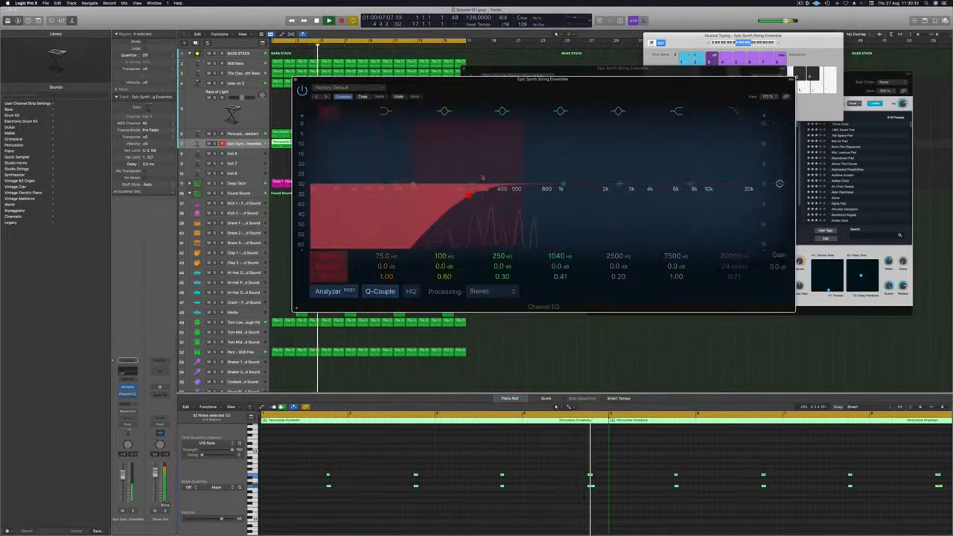
{"action": "left_click", "coordinate": [295, 80]}
{"action": "left_click", "coordinate": [799, 4]}
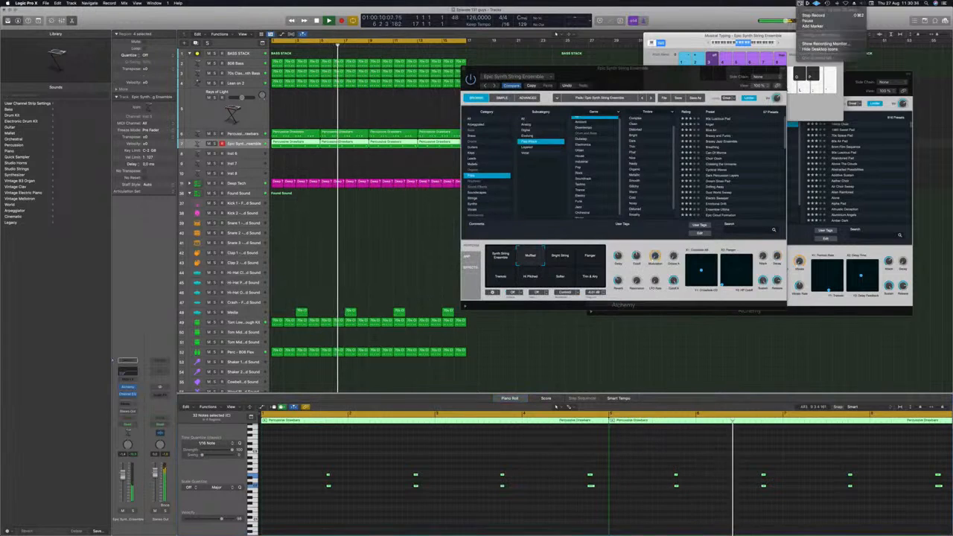
{"action": "left_click", "coordinate": [628, 83]}
{"action": "left_click_drag", "start_coordinate": [628, 83], "coordinate": [582, 88]}
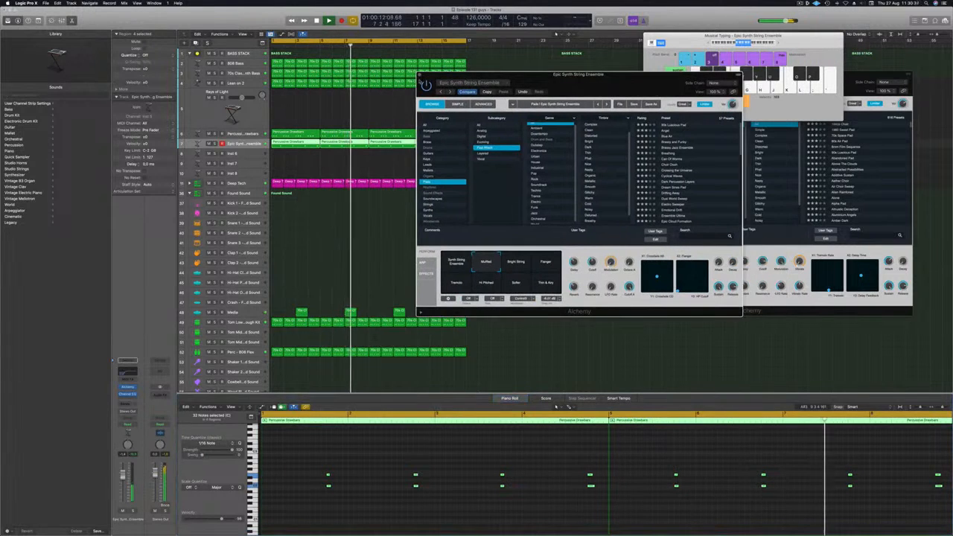
{"action": "left_click", "coordinate": [419, 75]}
Delete the second and fourth regions on the Media track while the loop plays from the start.
{"action": "left_click", "coordinate": [332, 277]}
{"action": "key", "text": "Return"}
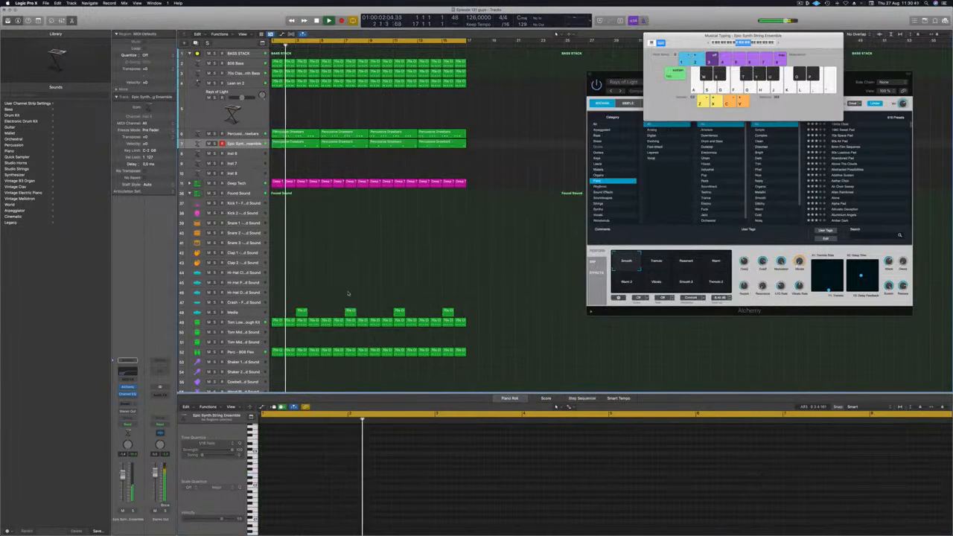
{"action": "left_click_drag", "start_coordinate": [355, 310], "coordinate": [357, 313]}
{"action": "key", "text": "BackSpace"}
{"action": "left_click_drag", "start_coordinate": [435, 291], "coordinate": [469, 315]}
{"action": "key", "text": "BackSpace"}
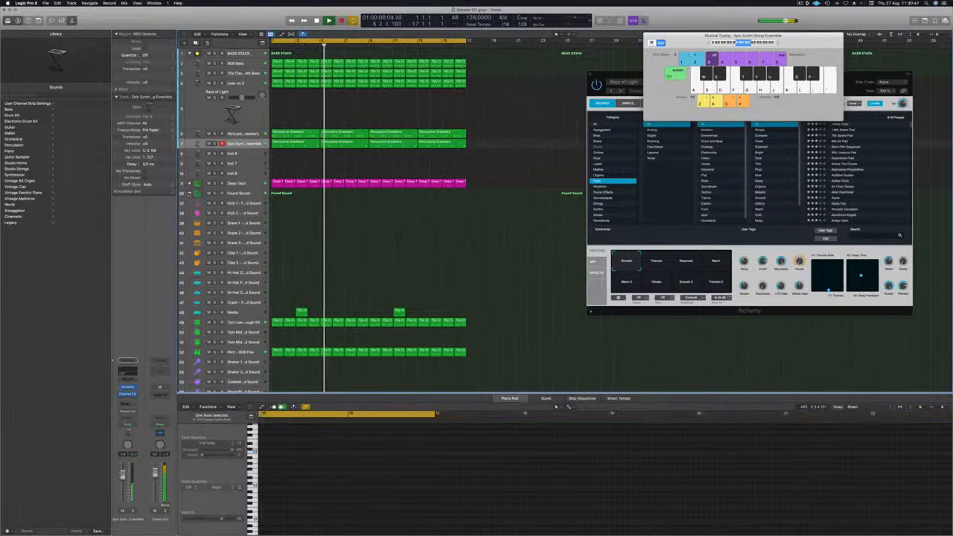
Collapse the Found Sound track stack and enlarge the track rows.
{"action": "left_click", "coordinate": [190, 194]}
{"action": "key", "text": "super+Down"}
{"action": "key", "text": "super+Down"}
{"action": "key", "text": "super+Down"}
{"action": "key", "text": "super+Down"}
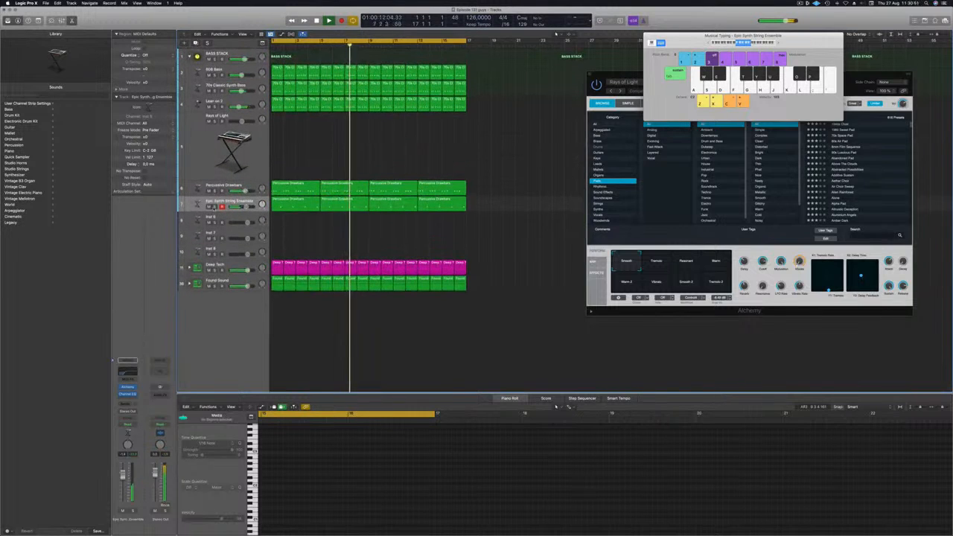
Check the Epic Synth String Ensemble track soloed and in the mix, with its Alchemy settings open.
{"action": "left_click", "coordinate": [214, 206]}
{"action": "left_click", "coordinate": [215, 207]}
{"action": "left_click", "coordinate": [199, 206]}
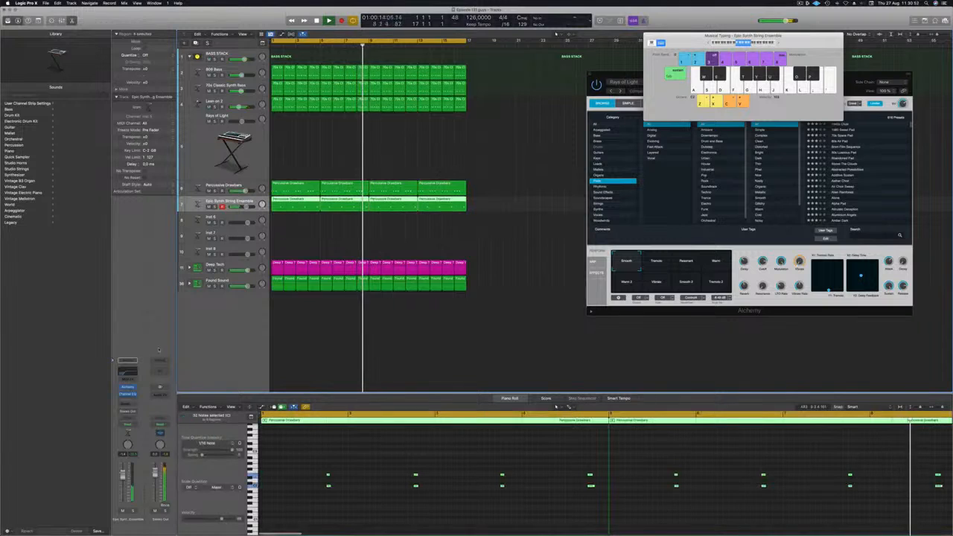
{"action": "left_click", "coordinate": [126, 387]}
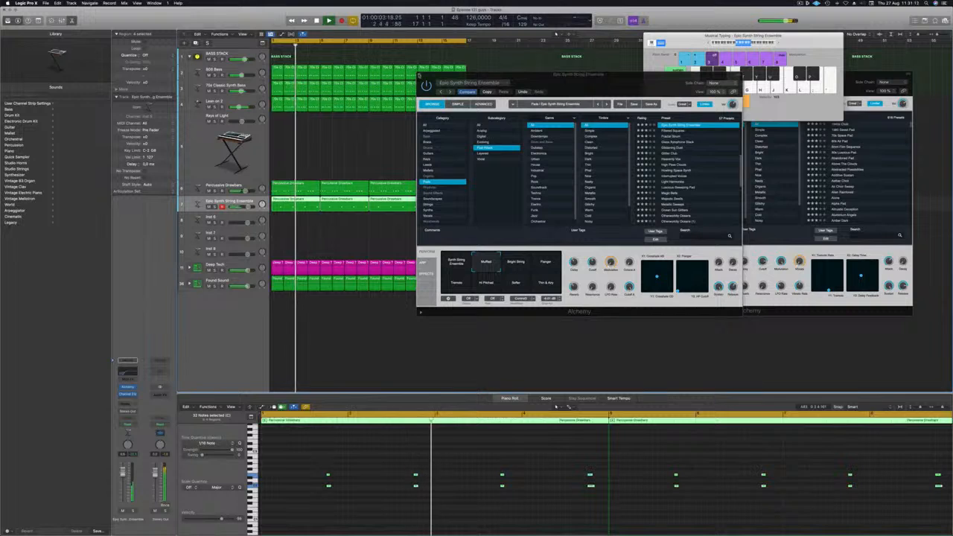
{"action": "left_click", "coordinate": [420, 75]}
Add a Channel EQ to the Percussive Drawbars track and enable its low-cut filter, raising the cutoff to thin the lows.
{"action": "scroll", "coordinate": [351, 153], "scroll_direction": "left", "scroll_amount": 3}
{"action": "scroll", "coordinate": [337, 149], "scroll_direction": "down", "scroll_amount": 3}
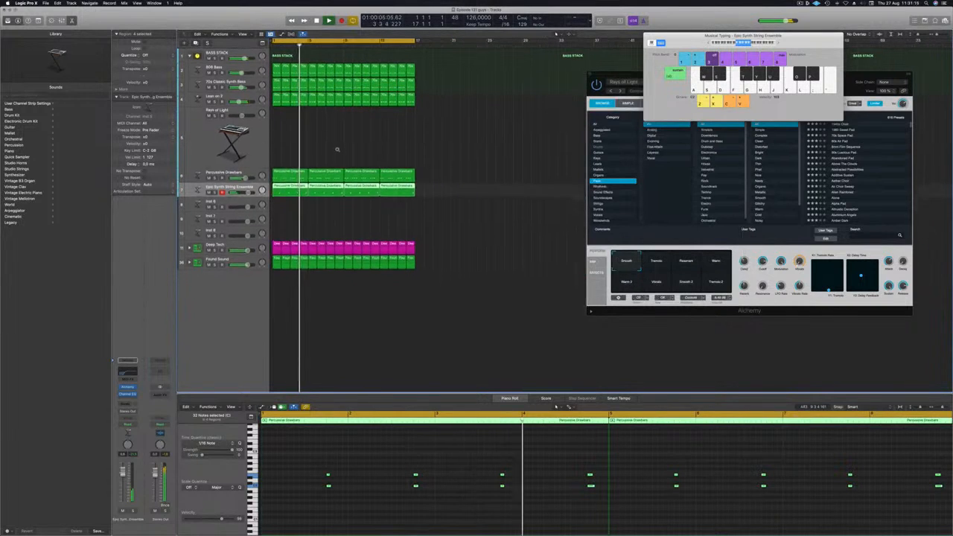
{"action": "scroll", "coordinate": [338, 148], "scroll_direction": "down", "scroll_amount": 4}
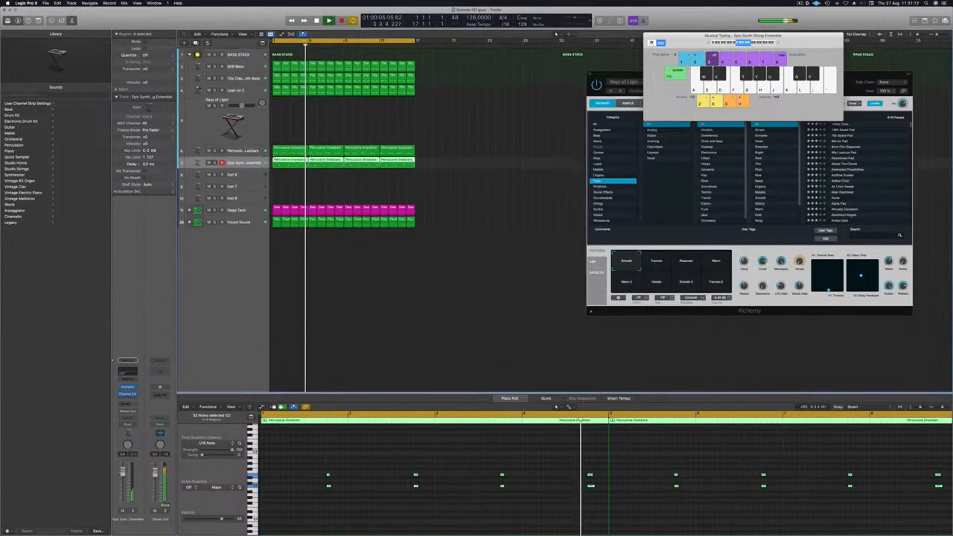
{"action": "left_click", "coordinate": [242, 149]}
{"action": "key", "text": "Return"}
{"action": "left_click", "coordinate": [127, 371]}
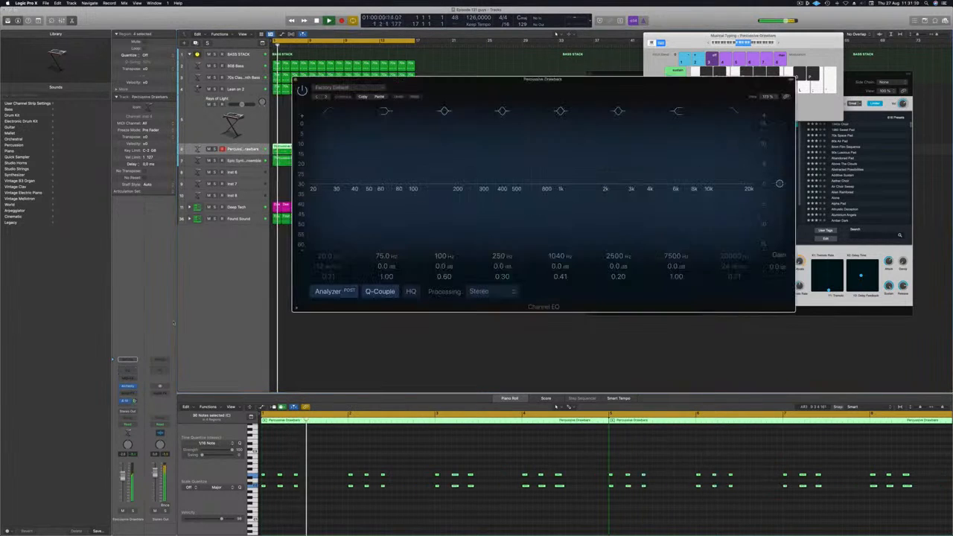
{"action": "left_click", "coordinate": [328, 111]}
{"action": "left_click_drag", "start_coordinate": [333, 178], "coordinate": [487, 176]}
{"action": "key", "text": "super+w"}
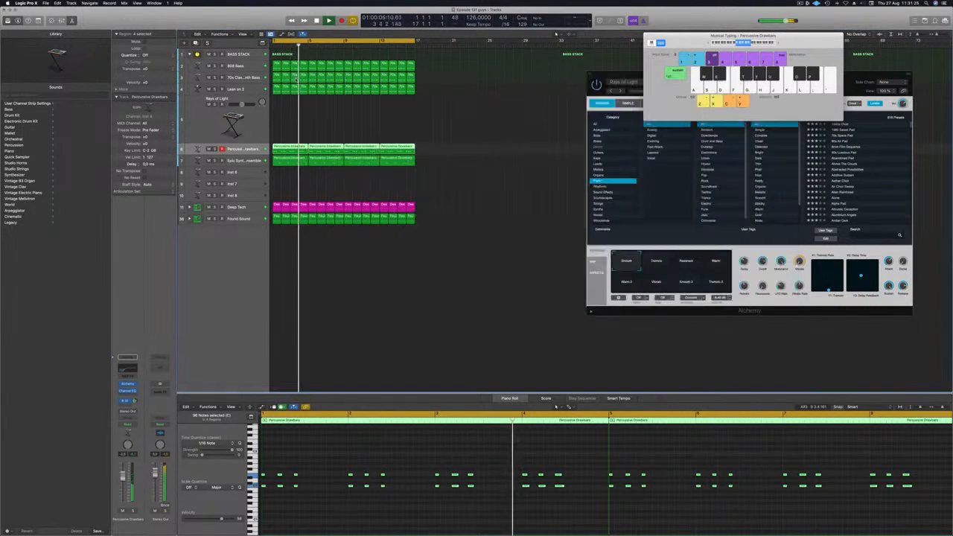
Load the 80s Synth Pop Lead preset from Alchemy's Leads category on the Rays of Light track.
{"action": "left_click", "coordinate": [358, 132]}
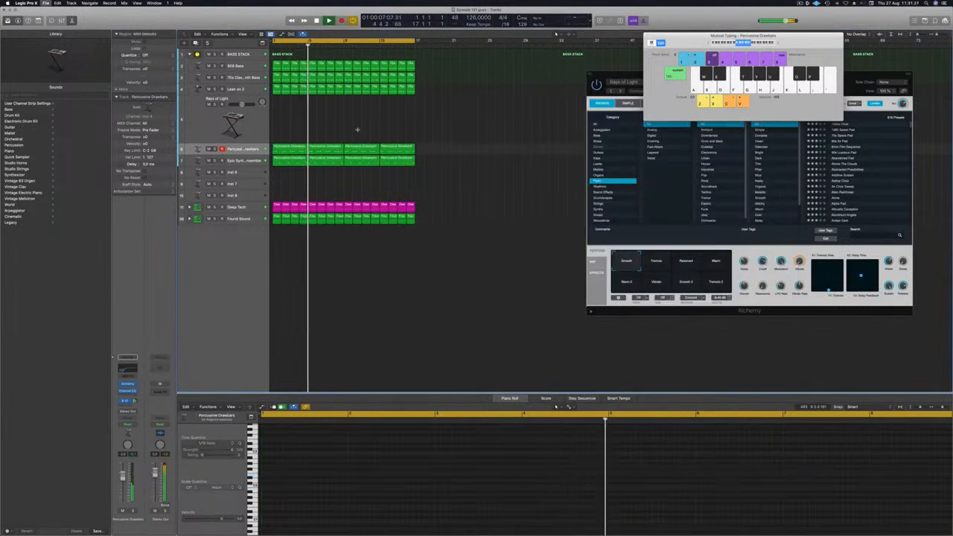
{"action": "scroll", "coordinate": [358, 133], "scroll_direction": "up", "scroll_amount": 5}
{"action": "scroll", "coordinate": [335, 135], "scroll_direction": "up", "scroll_amount": 2}
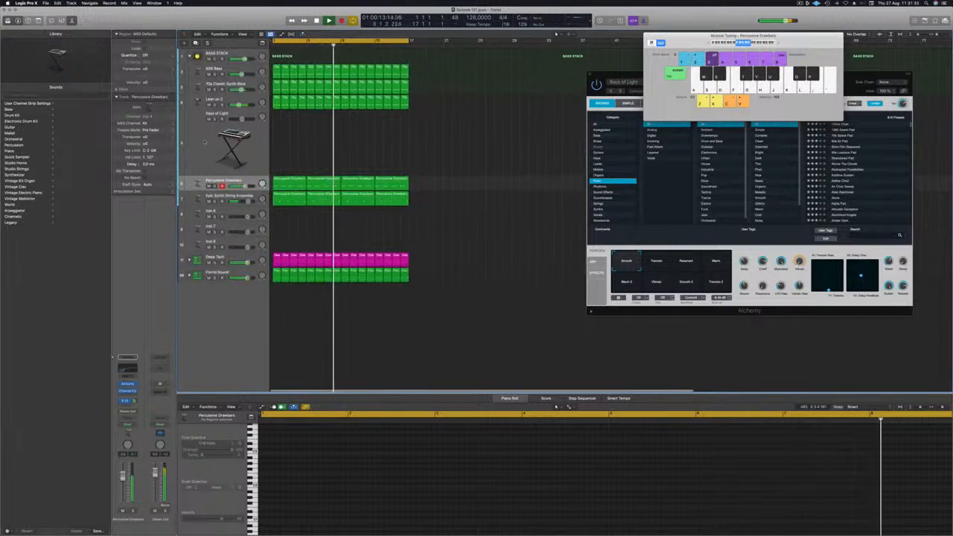
{"action": "left_click", "coordinate": [213, 140]}
{"action": "left_click_drag", "start_coordinate": [616, 78], "coordinate": [511, 133]}
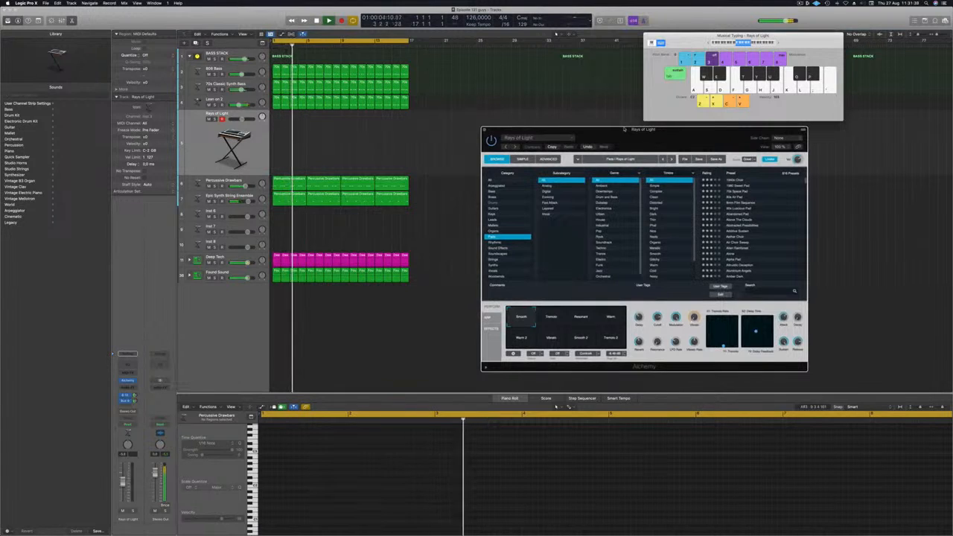
{"action": "left_click_drag", "start_coordinate": [624, 129], "coordinate": [592, 129]}
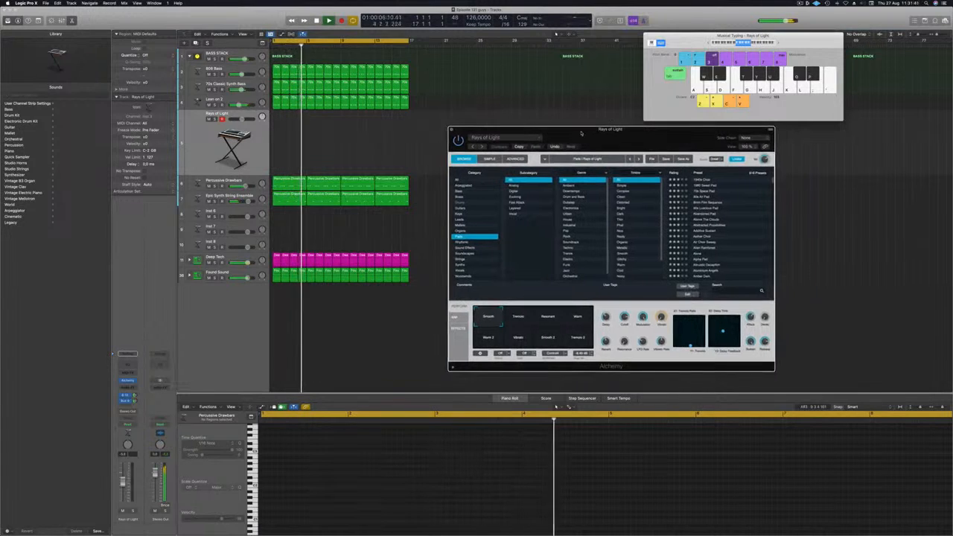
{"action": "left_click", "coordinate": [463, 221]}
{"action": "left_click", "coordinate": [708, 209]}
{"action": "left_click", "coordinate": [187, 163]}
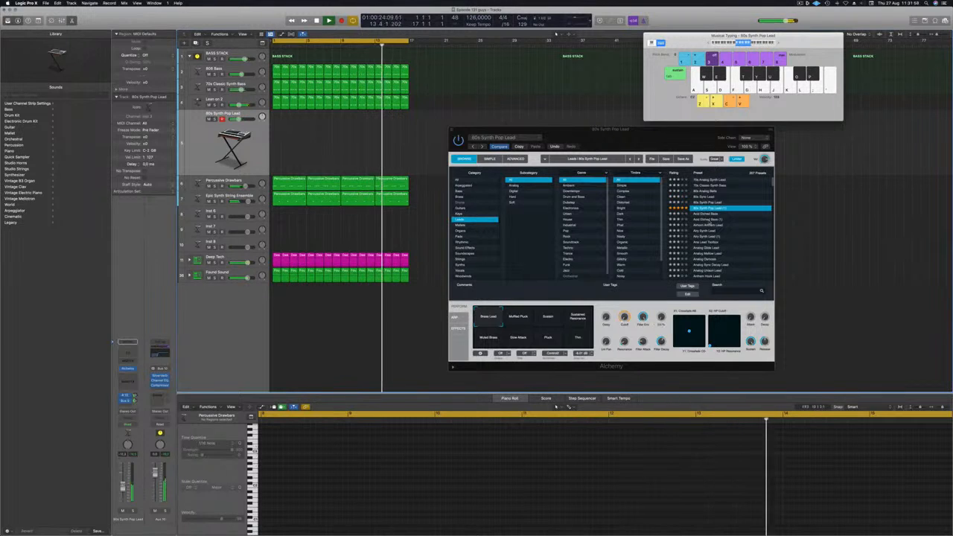
Rearrange the Alchemy and Musical Typing windows and load the Acid Etched Bass preset from the Leads list.
{"action": "left_click_drag", "start_coordinate": [669, 144], "coordinate": [683, 139]}
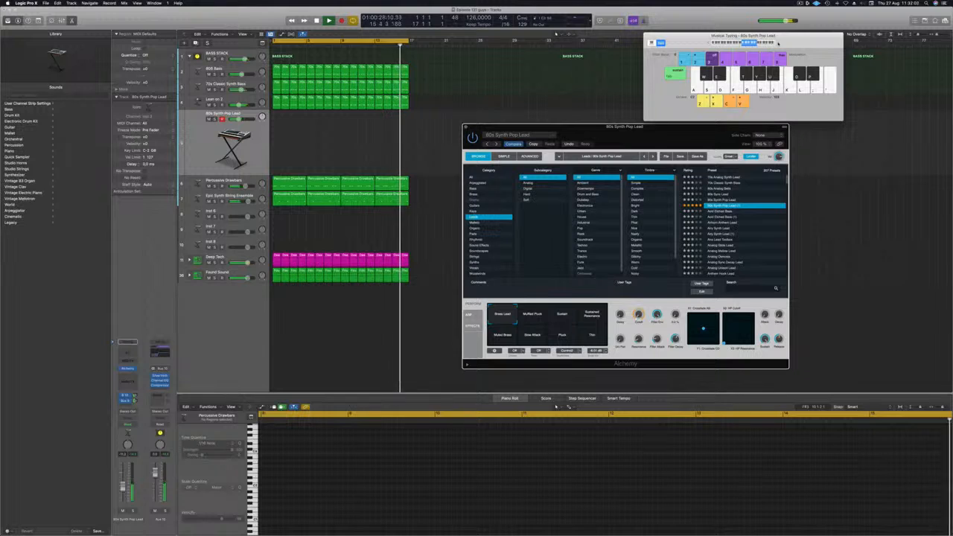
{"action": "left_click_drag", "start_coordinate": [779, 42], "coordinate": [808, 46]}
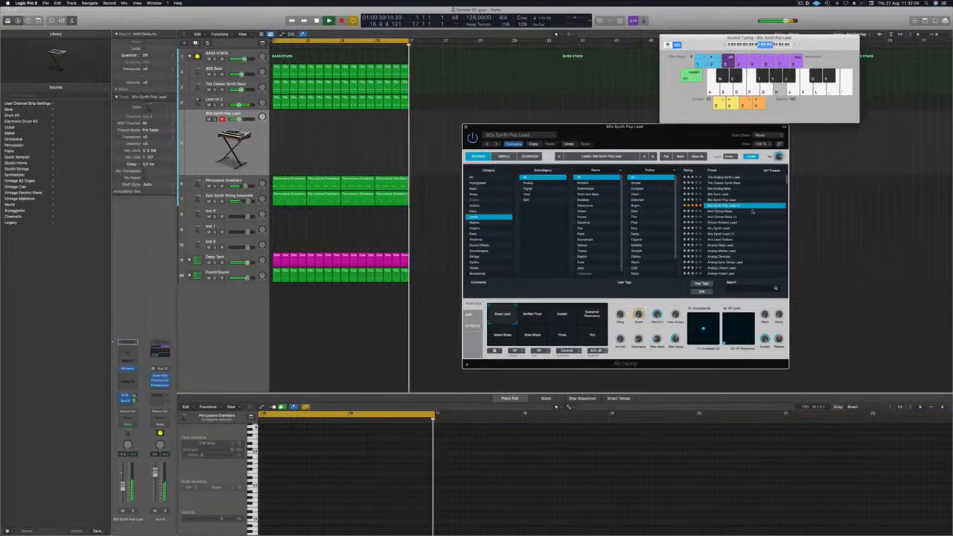
{"action": "left_click_drag", "start_coordinate": [726, 137], "coordinate": [735, 87]}
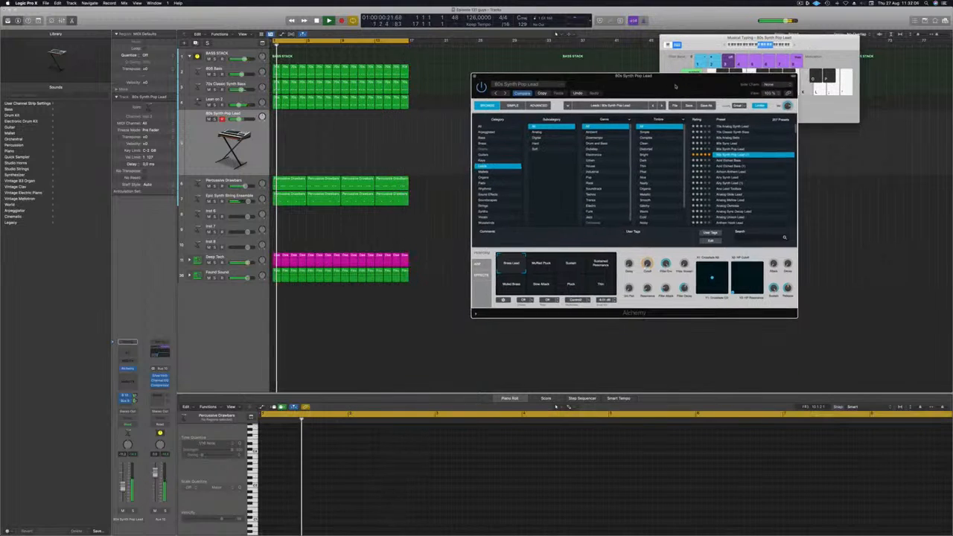
{"action": "left_click", "coordinate": [726, 160]}
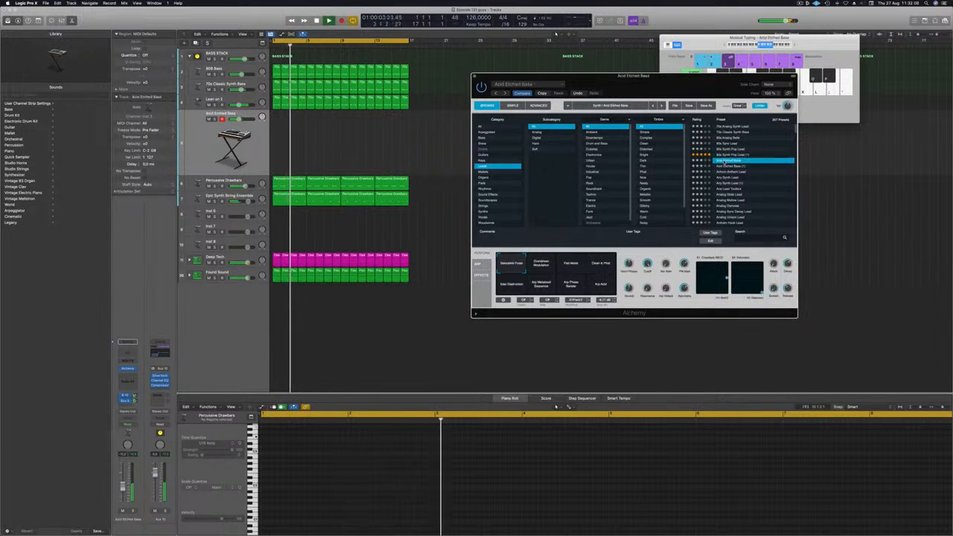
Audition the Airy Synth Lead and Analog Sync Decay Lead presets in Alchemy's Leads list.
{"action": "left_click", "coordinate": [724, 178]}
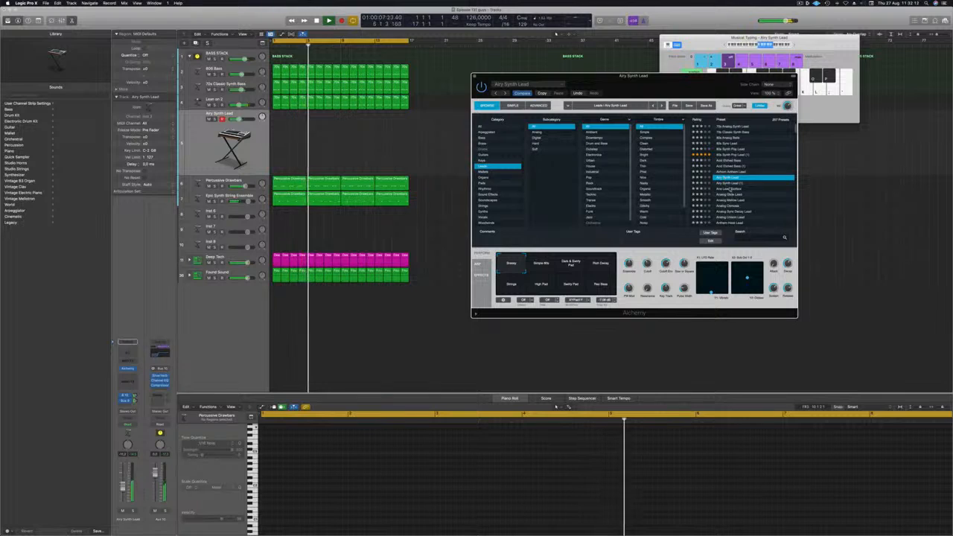
{"action": "scroll", "coordinate": [731, 189], "scroll_direction": "down", "scroll_amount": 2}
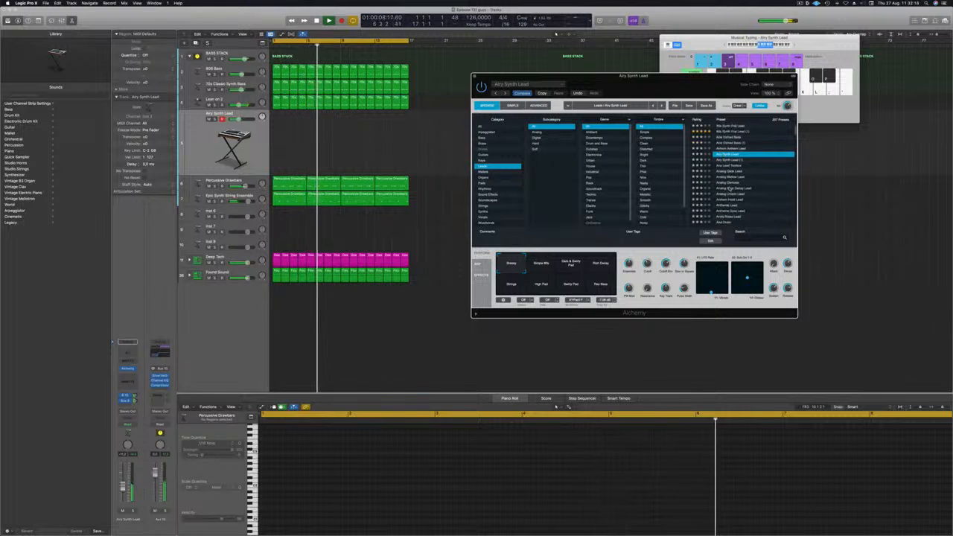
{"action": "left_click", "coordinate": [731, 189]}
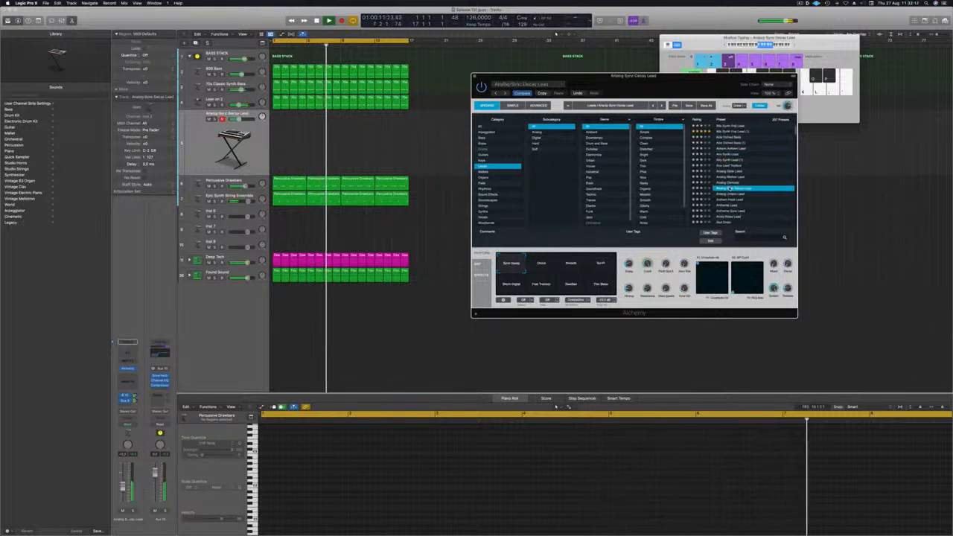
{"action": "left_click_drag", "start_coordinate": [795, 131], "coordinate": [795, 172]}
{"action": "scroll", "coordinate": [772, 179], "scroll_direction": "up", "scroll_amount": 1}
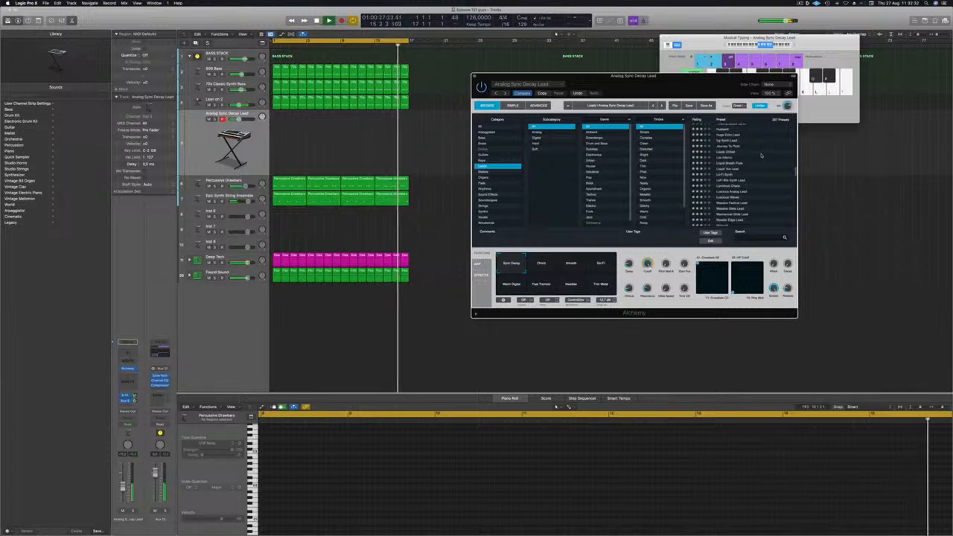
Audition the Les Inferno, Luminous Chaos and Luminous Analog Lead presets from Alchemy's Leads list.
{"action": "left_click", "coordinate": [724, 158]}
{"action": "scroll", "coordinate": [742, 171], "scroll_direction": "down", "scroll_amount": 1}
{"action": "scroll", "coordinate": [741, 173], "scroll_direction": "down", "scroll_amount": 1}
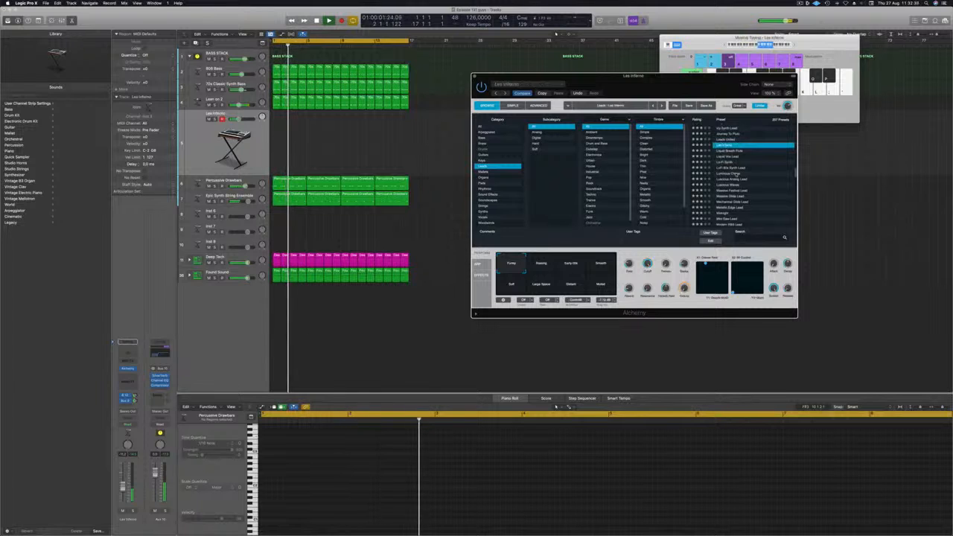
{"action": "left_click", "coordinate": [735, 173]}
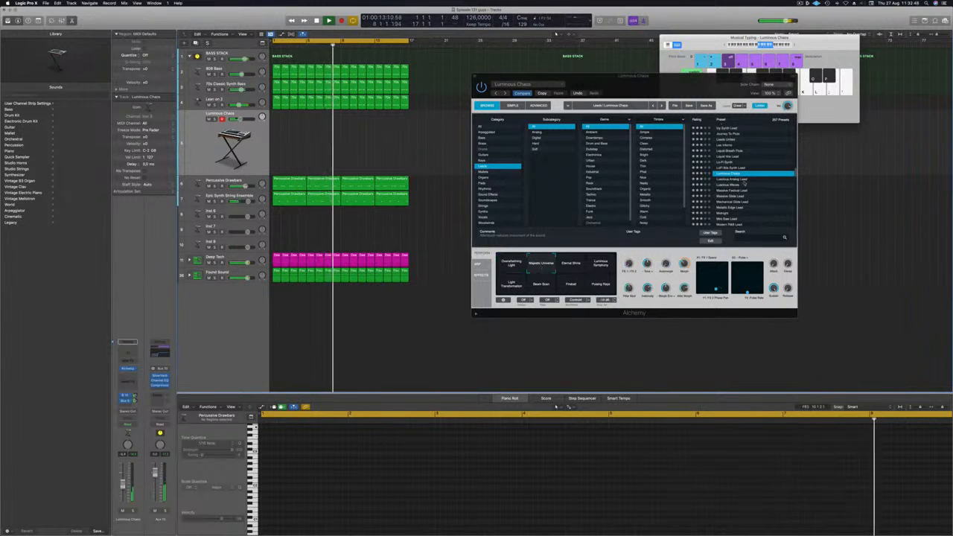
{"action": "left_click", "coordinate": [737, 180]}
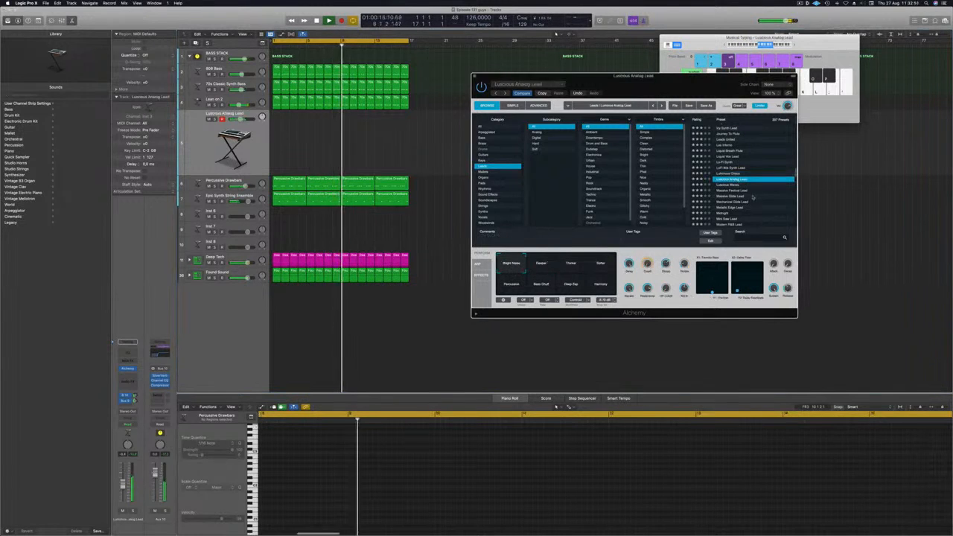
Load the Midnight lead preset and try it in a lower octave range of the Musical Typing keyboard.
{"action": "scroll", "coordinate": [748, 189], "scroll_direction": "down", "scroll_amount": 2}
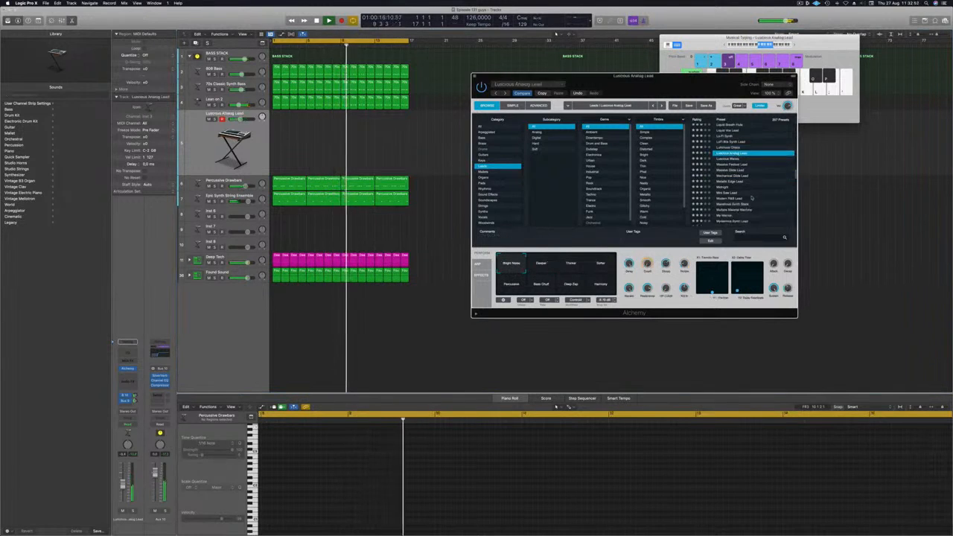
{"action": "left_click", "coordinate": [723, 187]}
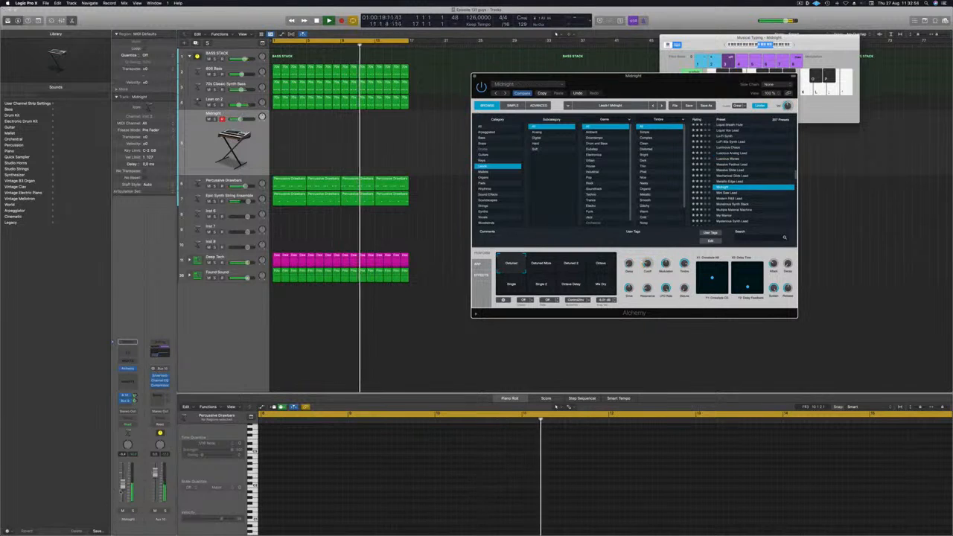
{"action": "left_click", "coordinate": [146, 471]}
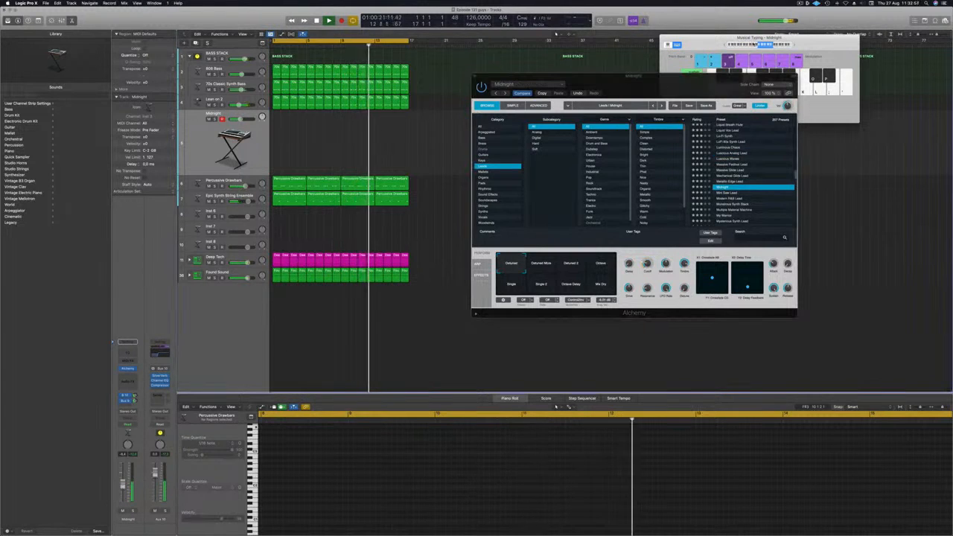
{"action": "left_click", "coordinate": [756, 44]}
{"action": "left_click_drag", "start_coordinate": [813, 40], "coordinate": [815, 39]}
{"action": "key", "text": "f"}
{"action": "scroll", "coordinate": [727, 173], "scroll_direction": "down", "scroll_amount": 2}
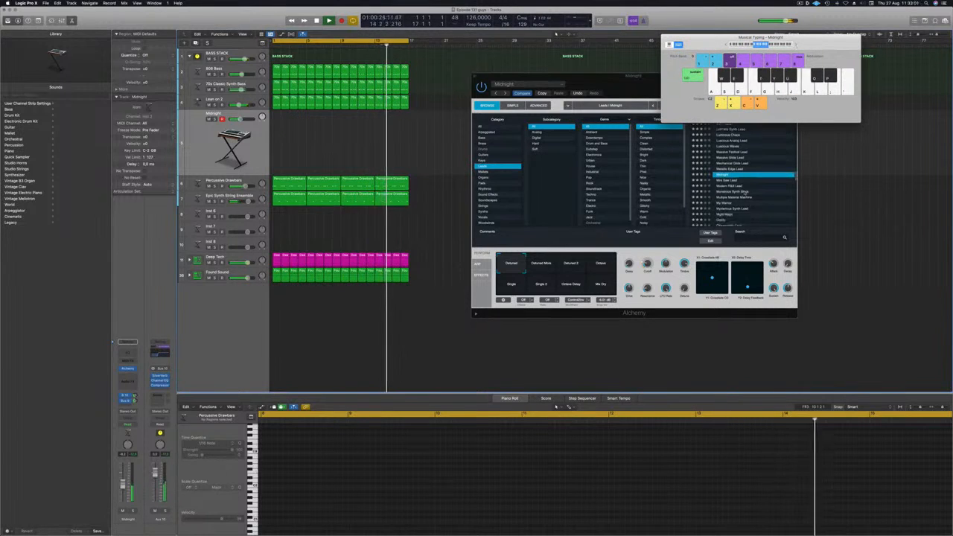
Load the Monstrous Synth Stack preset and try its Thick Midrange and No Bass performance snapshots.
{"action": "left_click", "coordinate": [734, 185]}
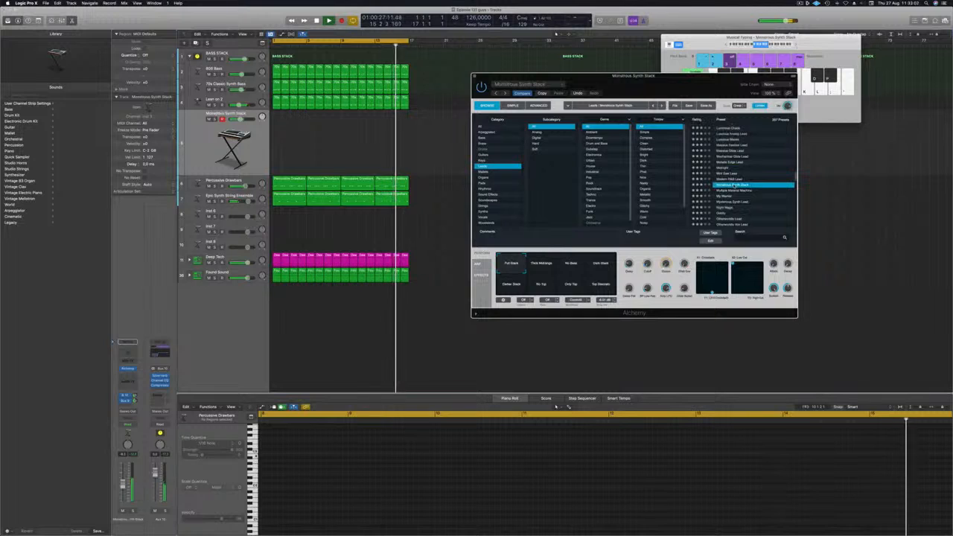
{"action": "left_click", "coordinate": [542, 265]}
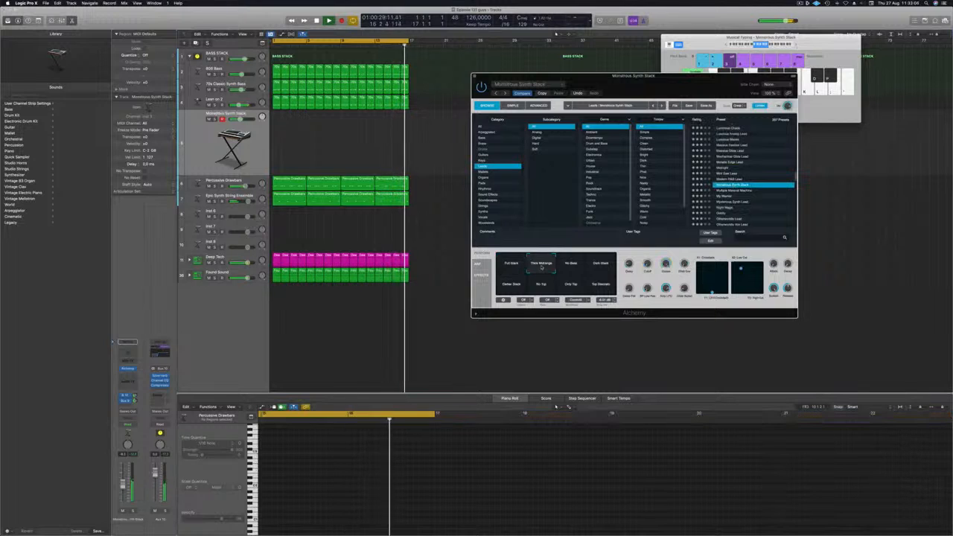
{"action": "left_click", "coordinate": [571, 266]}
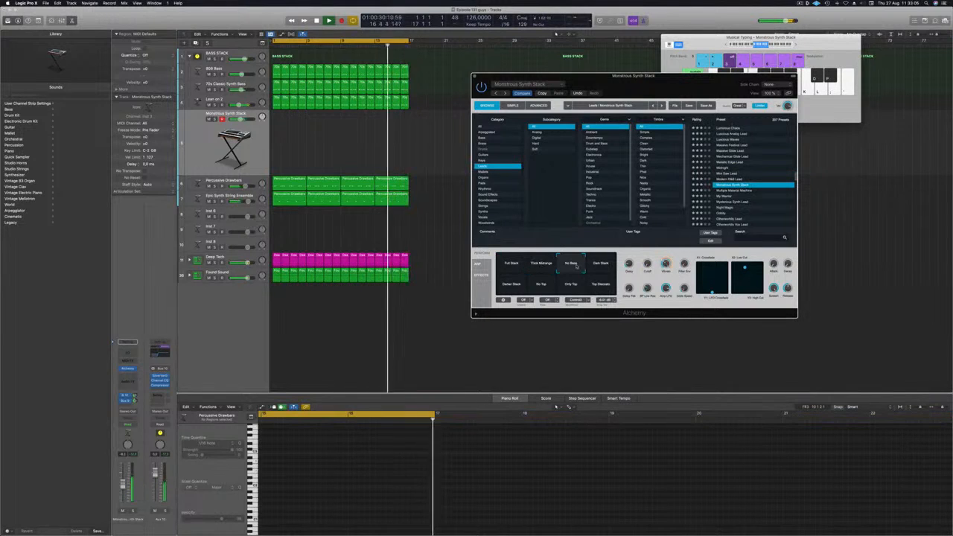
Audition the Multiple Material Machine, My Warrior, Night Magic and Oddity presets on the lead track.
{"action": "left_click", "coordinate": [741, 190]}
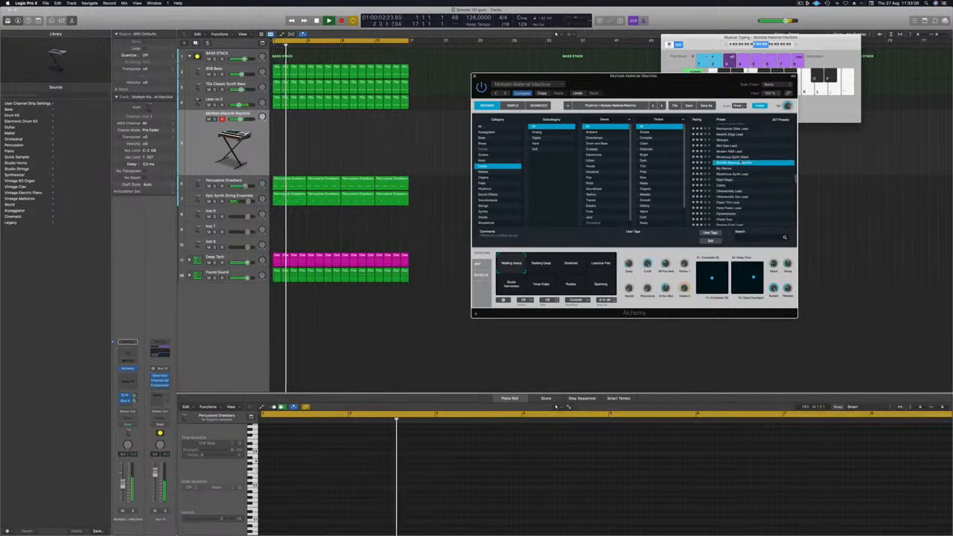
{"action": "left_click", "coordinate": [767, 169]}
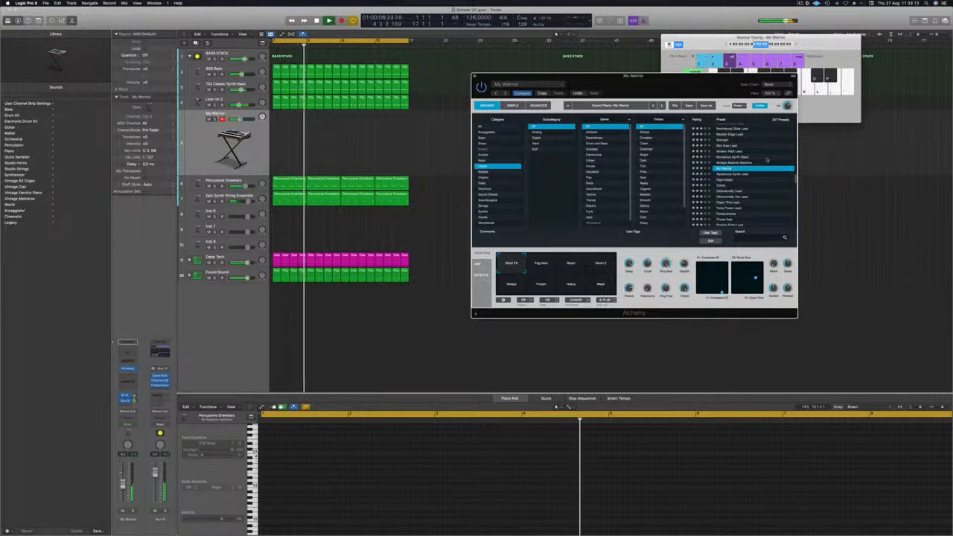
{"action": "left_click", "coordinate": [721, 180]}
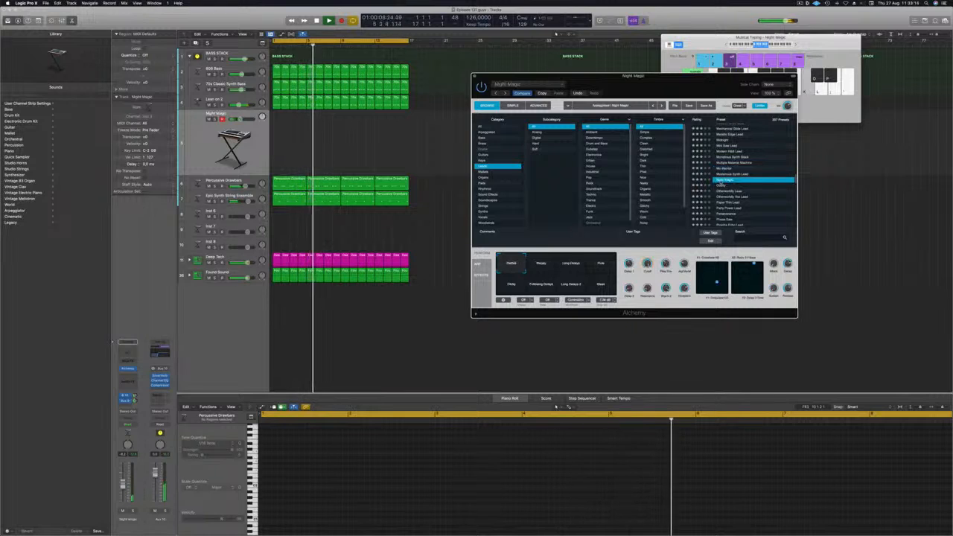
{"action": "left_click", "coordinate": [722, 185]}
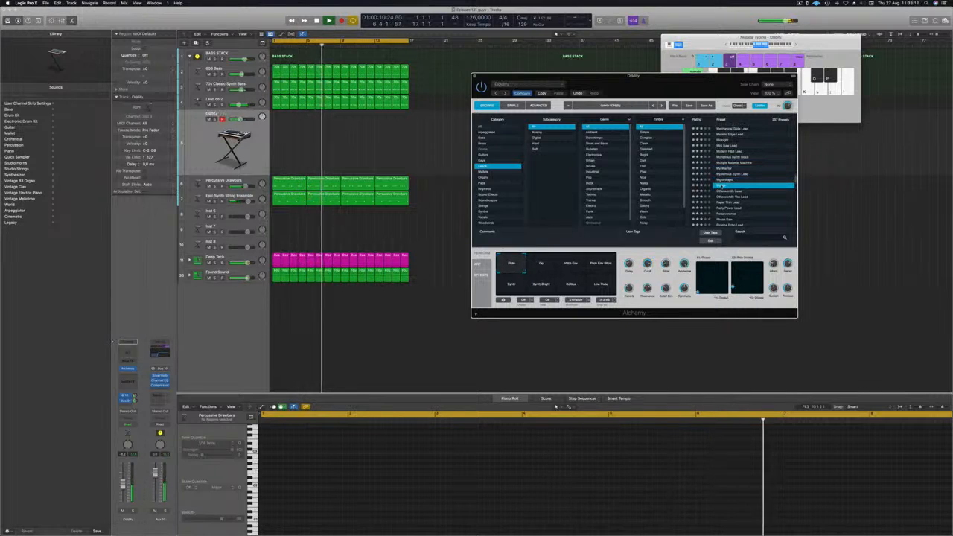
{"action": "scroll", "coordinate": [766, 171], "scroll_direction": "down", "scroll_amount": 2}
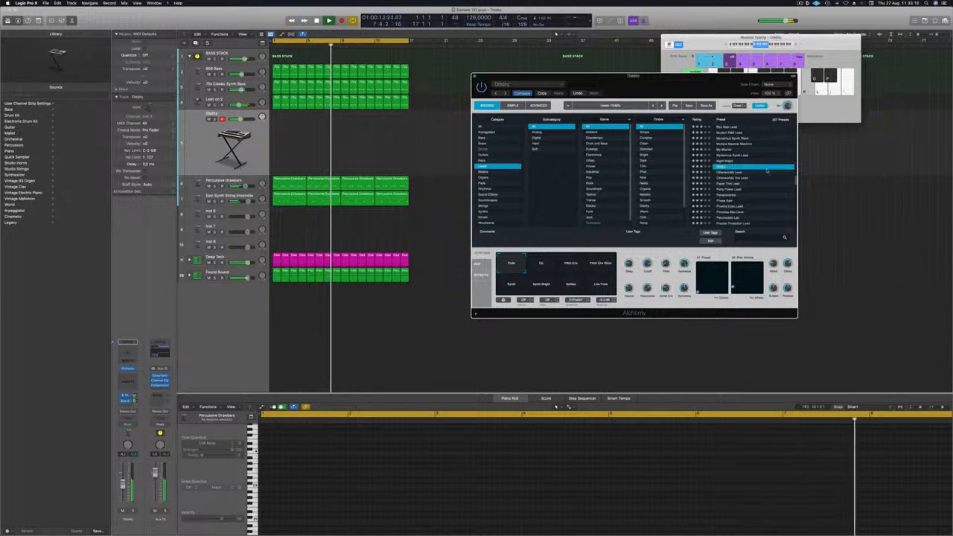
Load the Otherworldly Lead preset and test it in a higher and a lower Musical Typing octave range.
{"action": "left_click", "coordinate": [726, 172]}
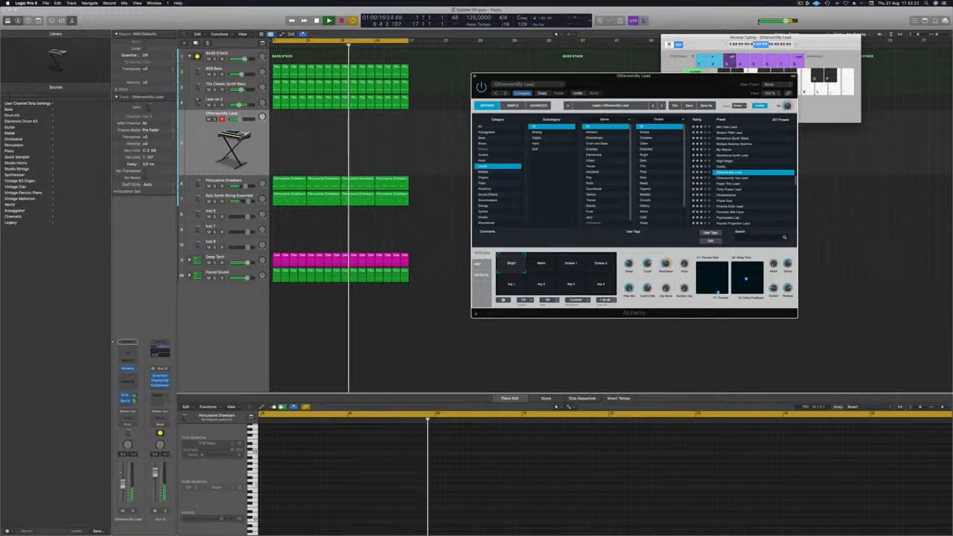
{"action": "left_click", "coordinate": [760, 37]}
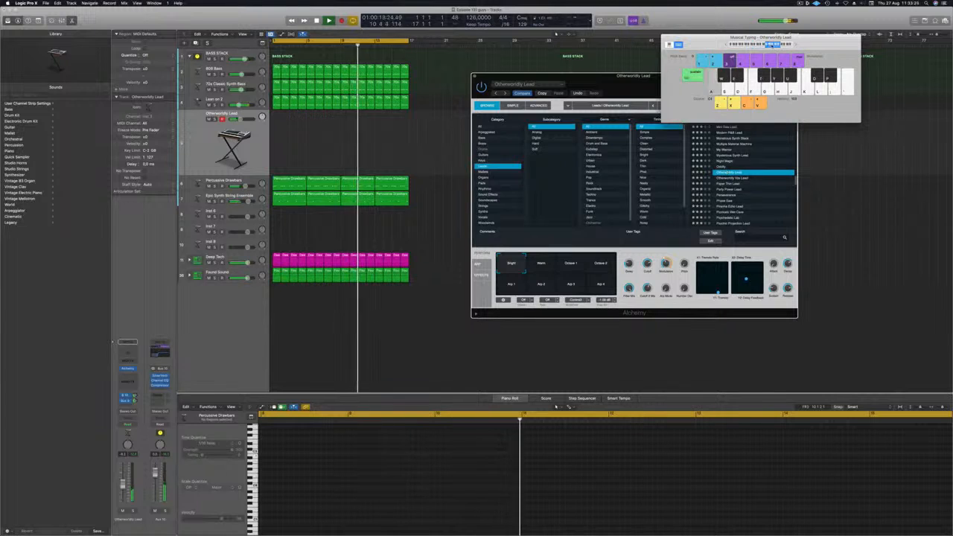
{"action": "key", "text": "f"}
{"action": "left_click", "coordinate": [756, 46]}
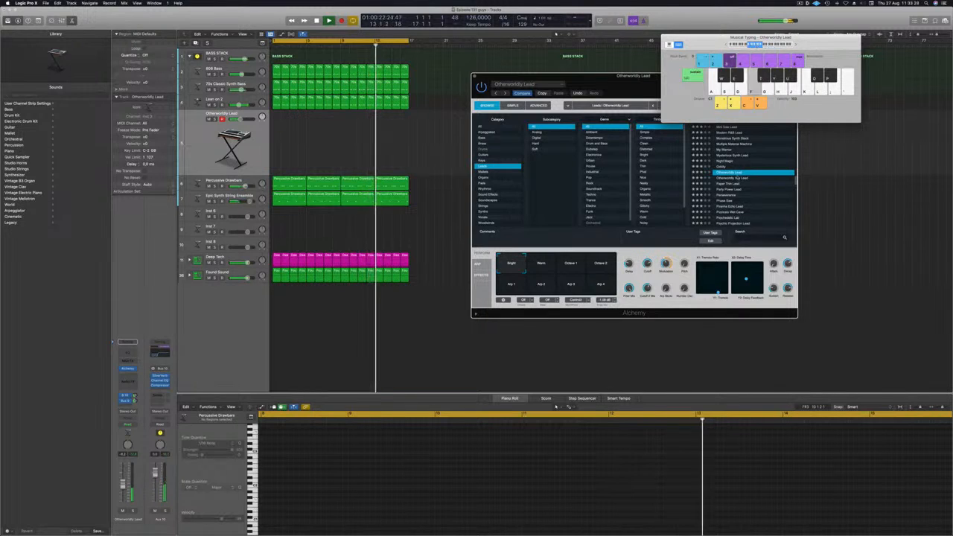
Audition the Otherworldly Vox Lead, Paper Thin Lead, Party Power Lead and Perseverance presets in Alchemy.
{"action": "left_click", "coordinate": [735, 178]}
{"action": "left_click", "coordinate": [735, 179]}
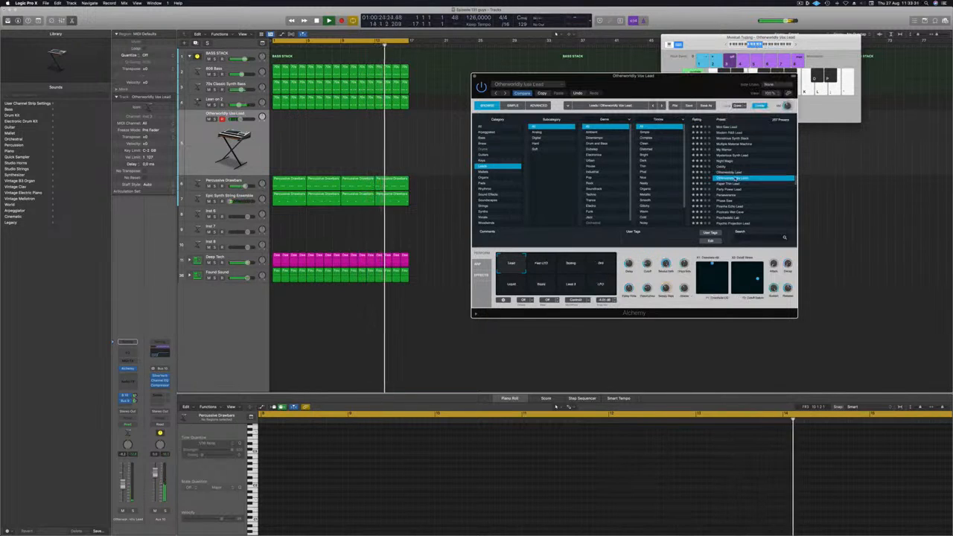
{"action": "left_click", "coordinate": [726, 184]}
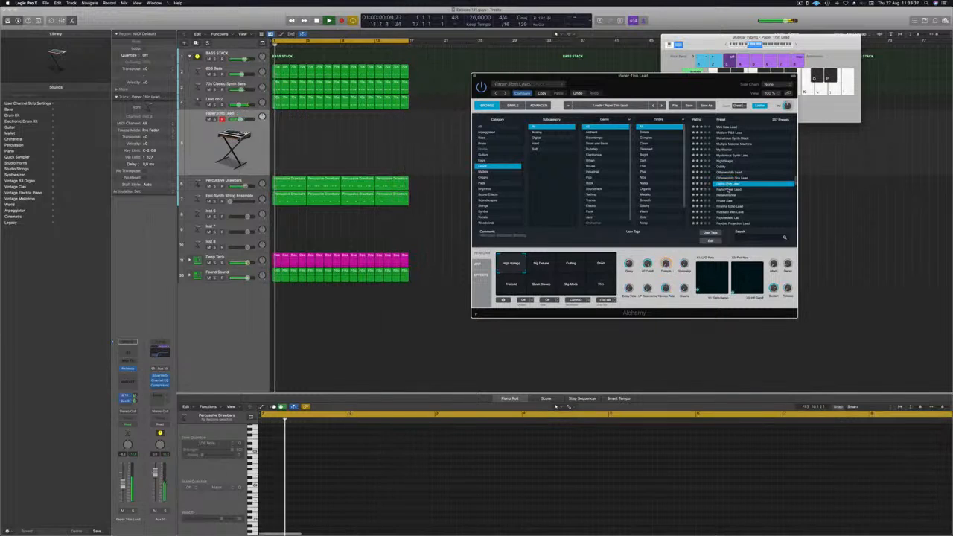
{"action": "left_click", "coordinate": [726, 190]}
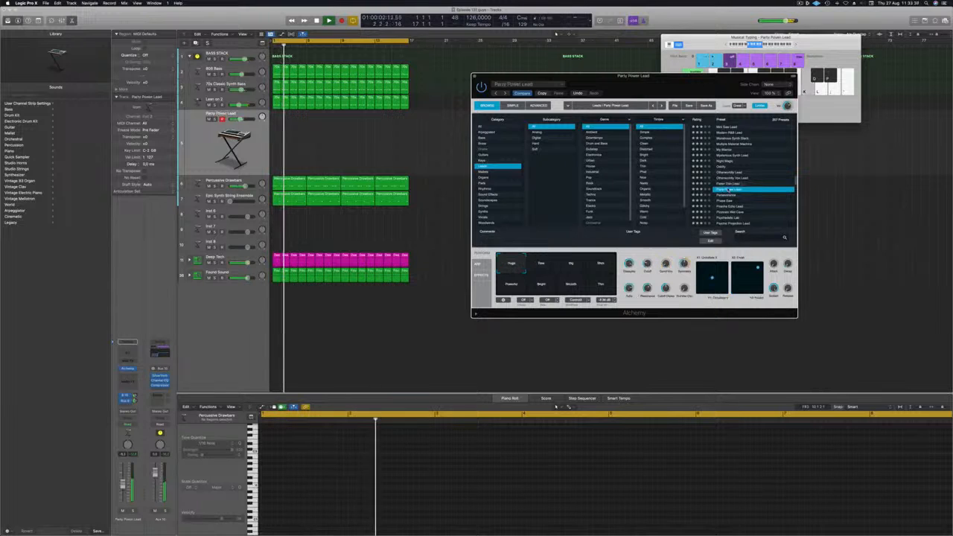
{"action": "left_click", "coordinate": [728, 195]}
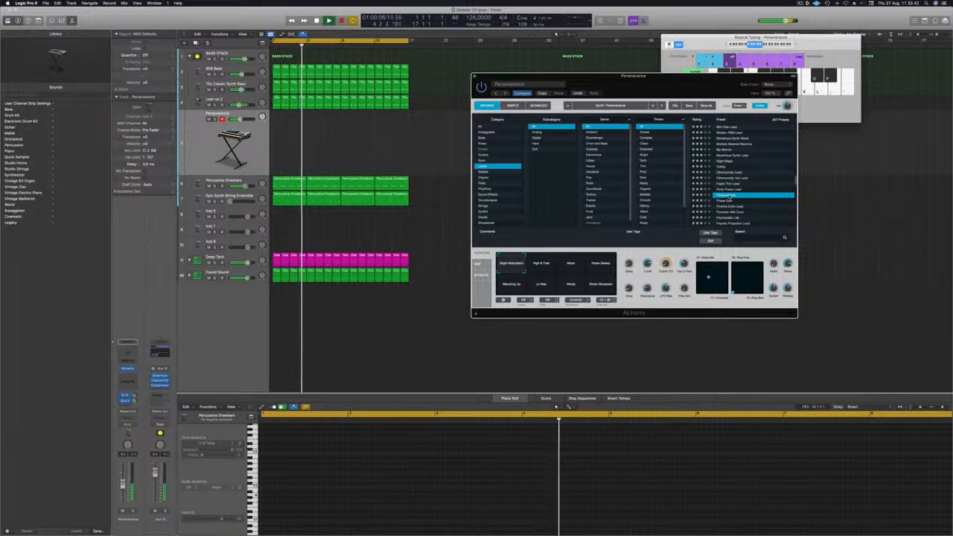
Load the Phase Saw preset from the Leads list and shift the Musical Typing range up an octave.
{"action": "left_click", "coordinate": [725, 201]}
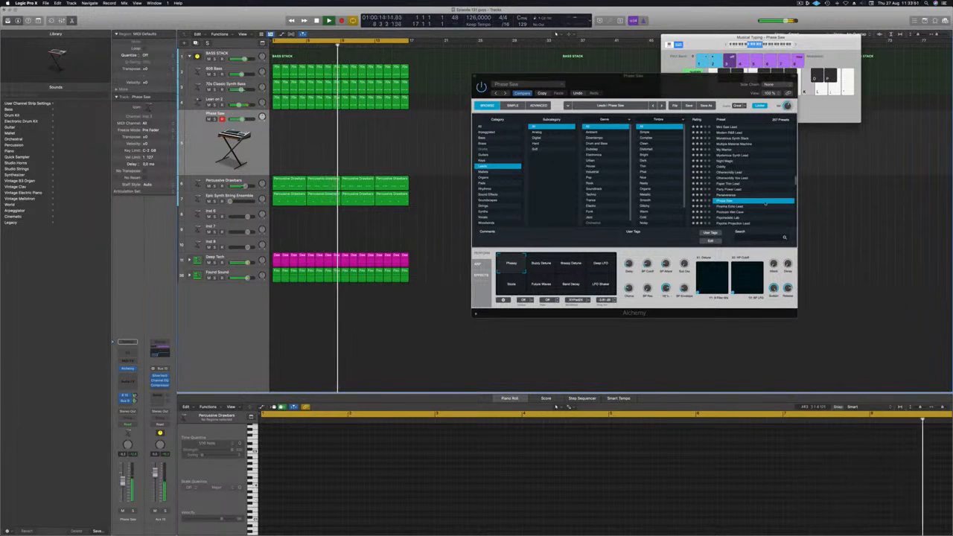
{"action": "left_click", "coordinate": [794, 42]}
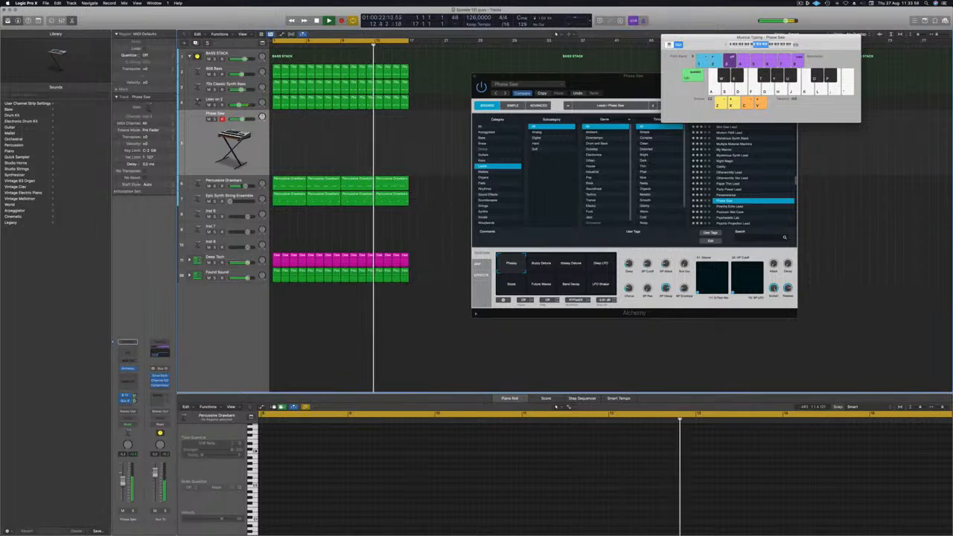
Compare Phase Saw's Buzzy Detune, Breezy Detune, Deep LFO, Future Waves, Band Decay and LFO Shaker snapshots, then return to Phasey.
{"action": "left_click", "coordinate": [542, 269]}
{"action": "left_click", "coordinate": [571, 264]}
{"action": "left_click", "coordinate": [600, 265]}
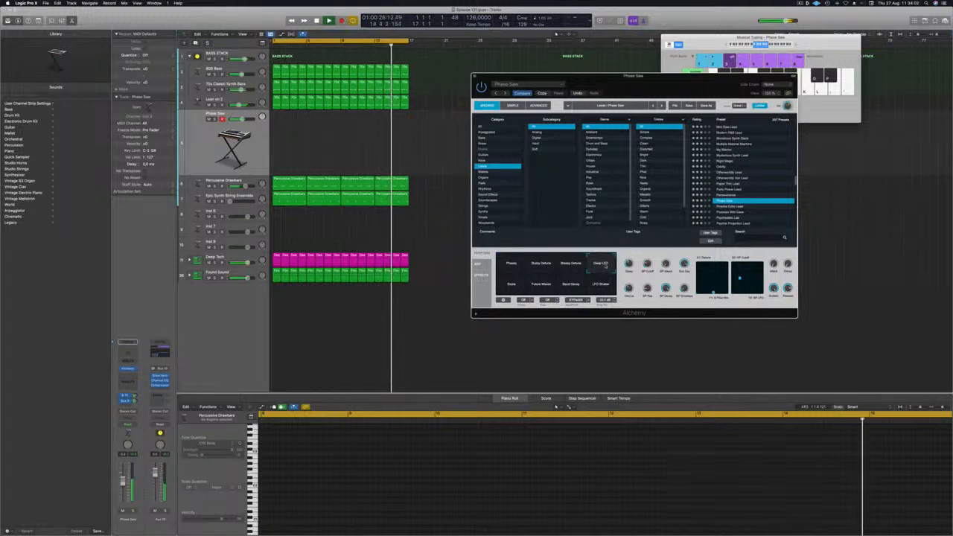
{"action": "left_click", "coordinate": [542, 288]}
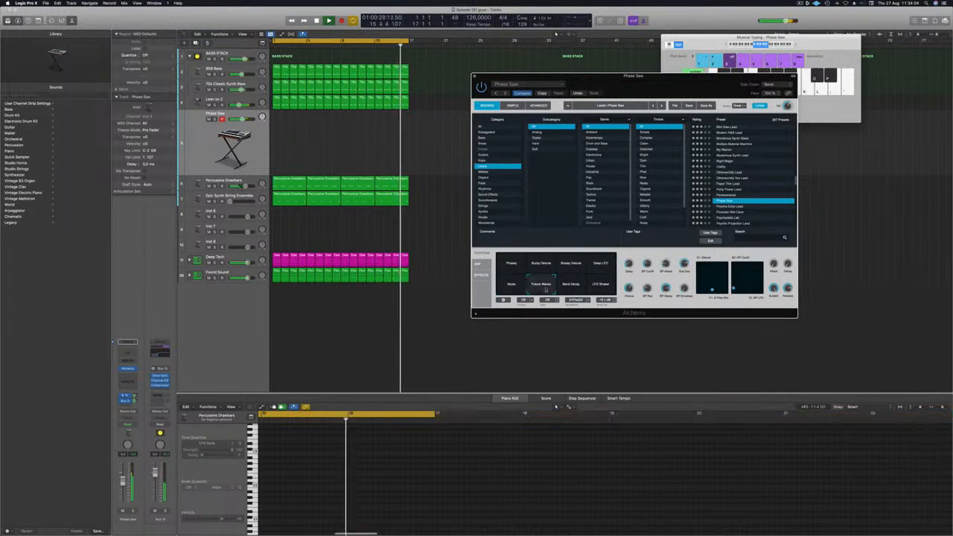
{"action": "left_click", "coordinate": [569, 288]}
{"action": "left_click", "coordinate": [600, 286]}
{"action": "left_click", "coordinate": [507, 266]}
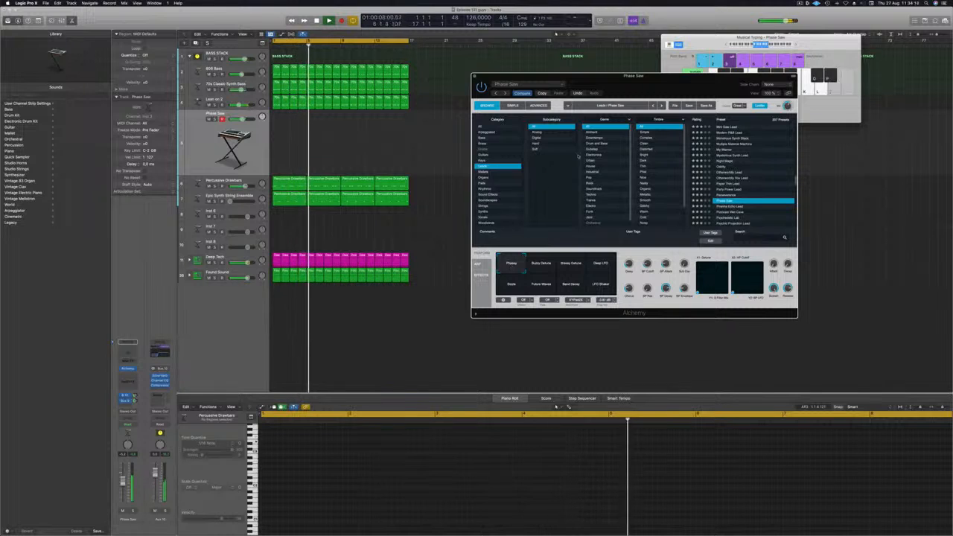
Record a Phase Saw lead melody with Musical Typing over the looping groove, stopping near the end of the 16-bar loop.
{"action": "left_click", "coordinate": [795, 44]}
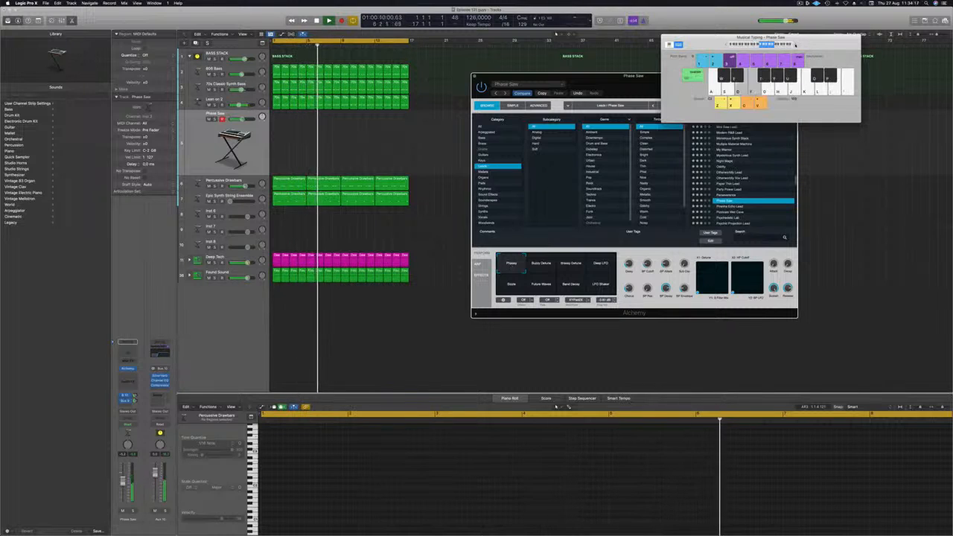
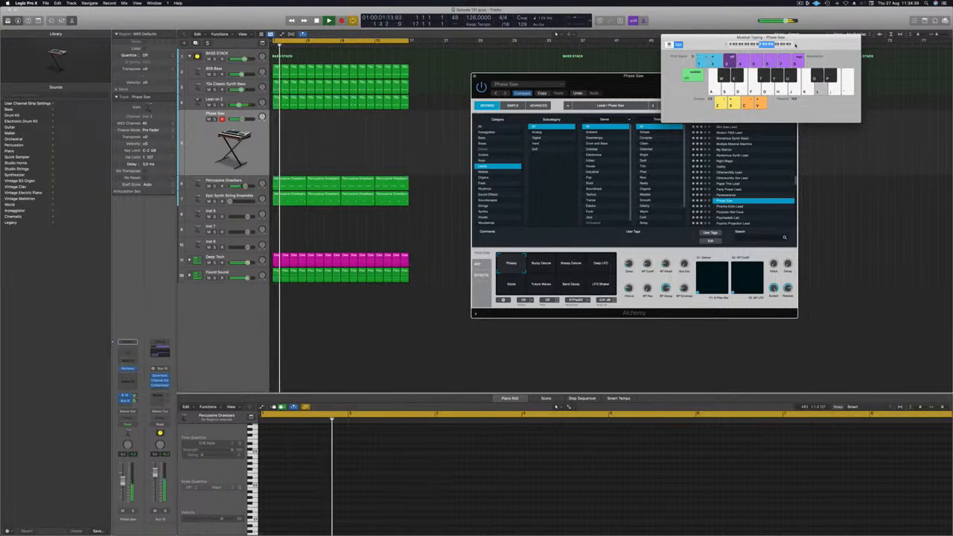
{"action": "key", "text": "r"}
{"action": "key", "text": "l"}
{"action": "key", "text": "semicolon"}
{"action": "key", "text": "l"}
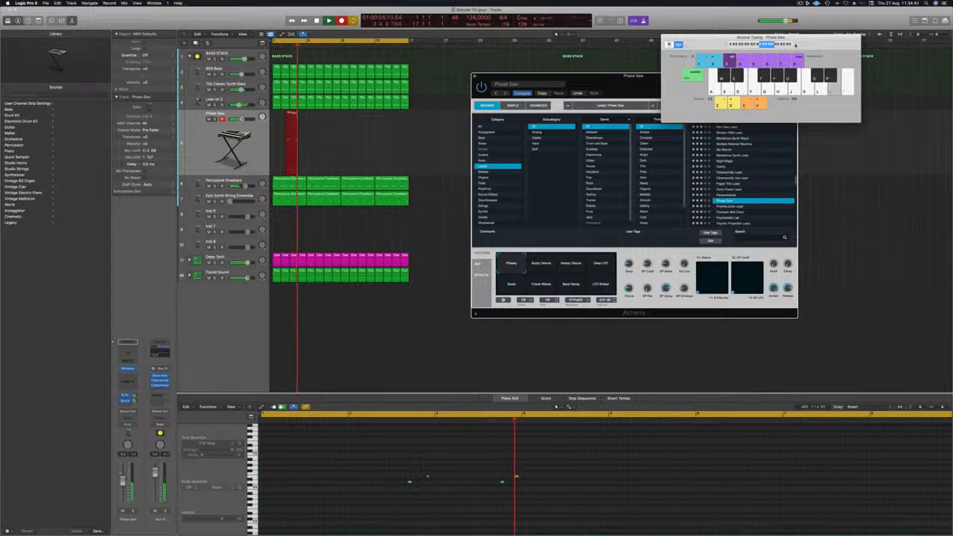
{"action": "key", "text": "l"}
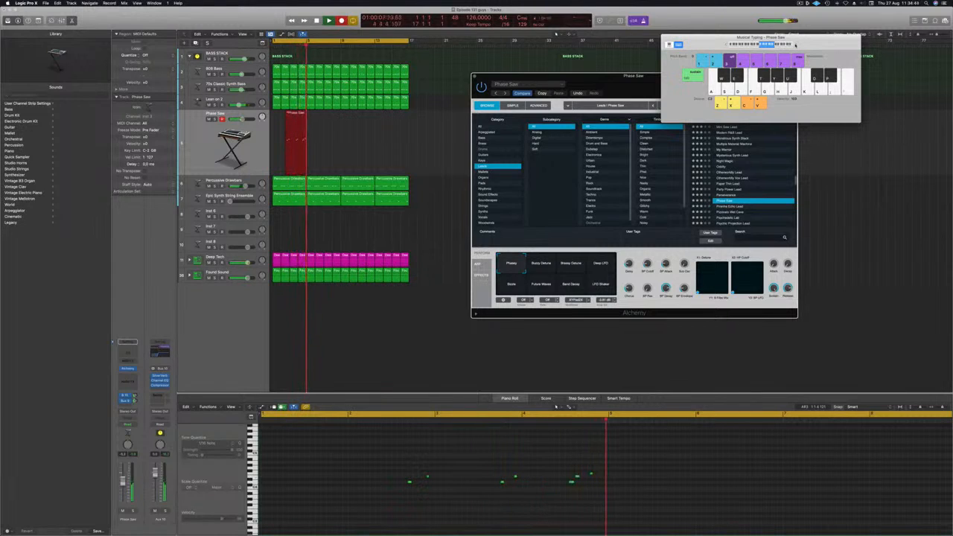
{"action": "key", "text": "l"}
{"action": "key", "text": "semicolon"}
{"action": "key", "text": "l"}
{"action": "key", "text": "semicolon"}
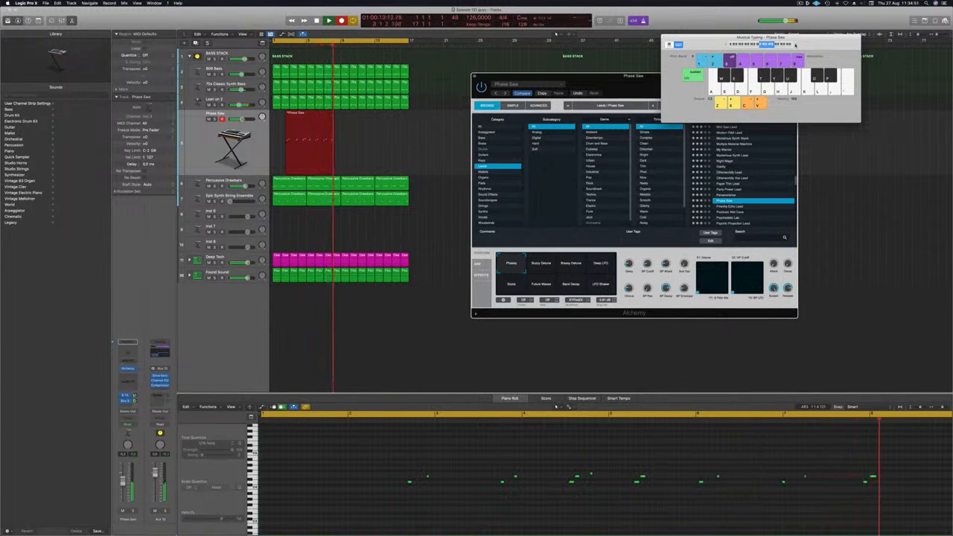
{"action": "key", "text": "h"}
{"action": "key", "text": "g"}
{"action": "key", "text": "f"}
{"action": "key", "text": "d"}
{"action": "key", "text": "l"}
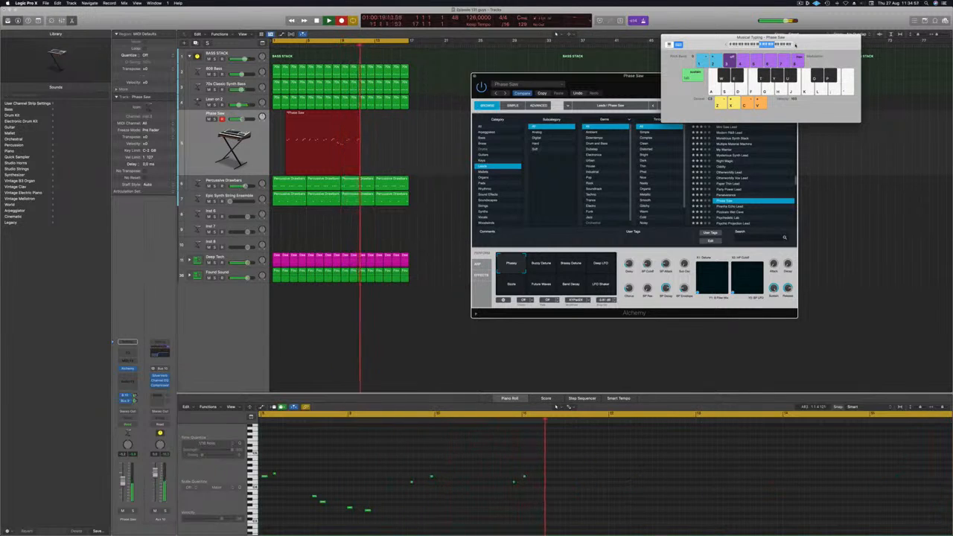
{"action": "key", "text": "semicolon"}
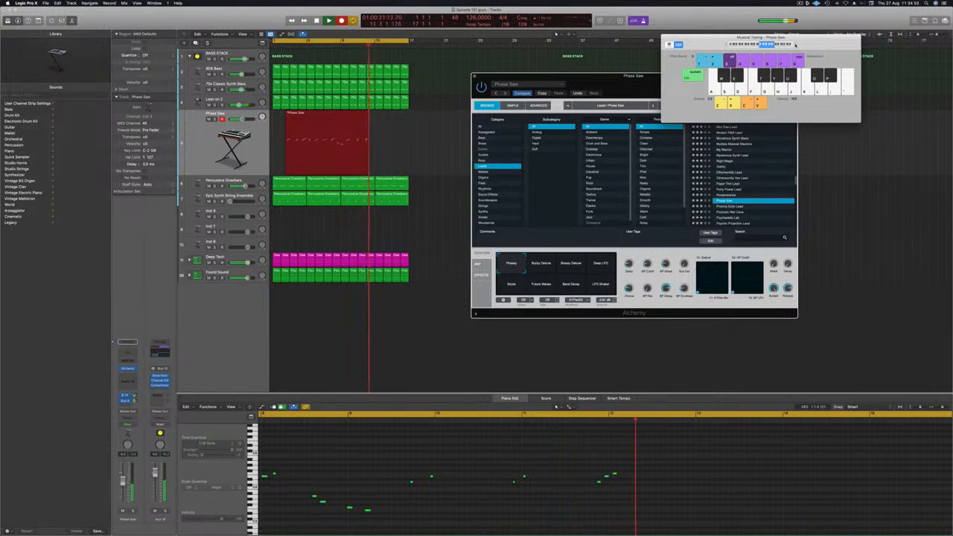
{"action": "key", "text": "l"}
{"action": "key", "text": "semicolon"}
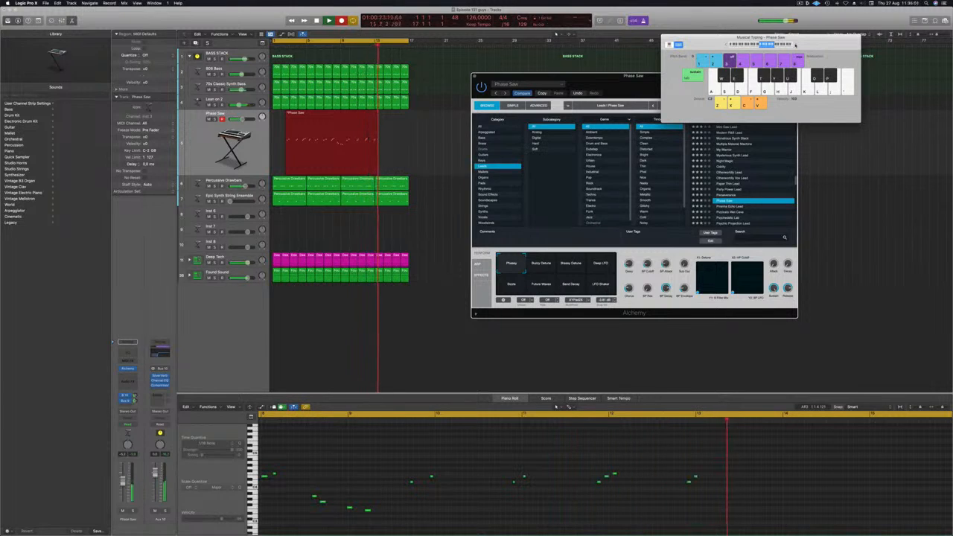
{"action": "key", "text": "l"}
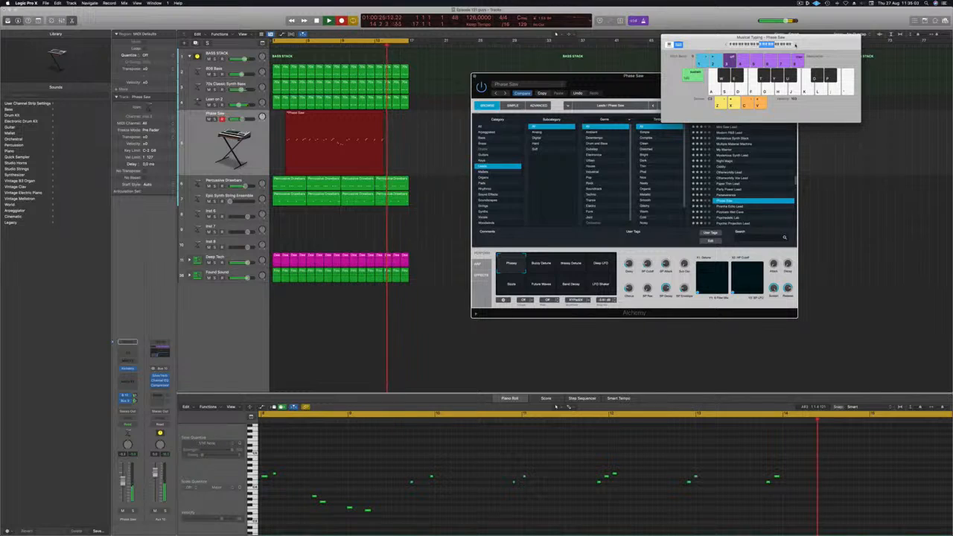
{"action": "key", "text": "semicolon"}
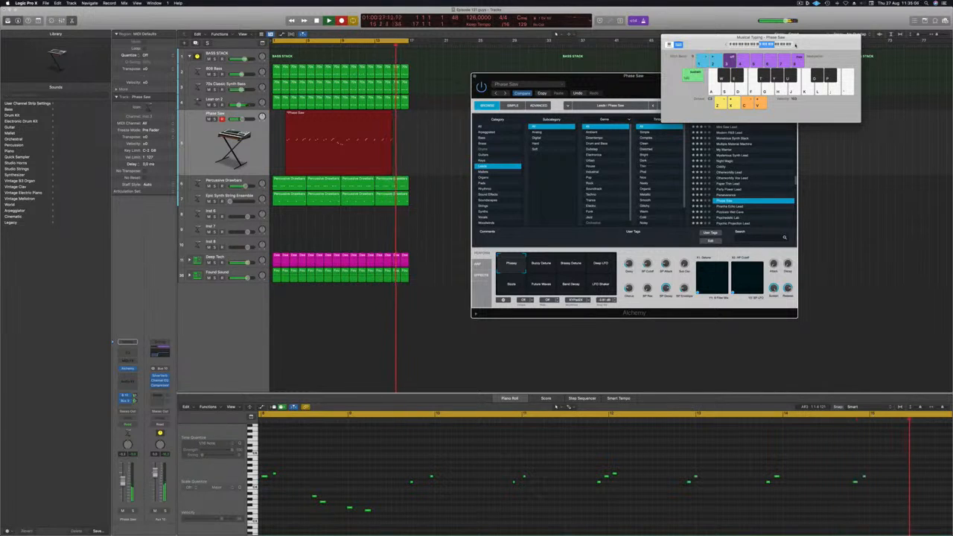
{"action": "key", "text": "space"}
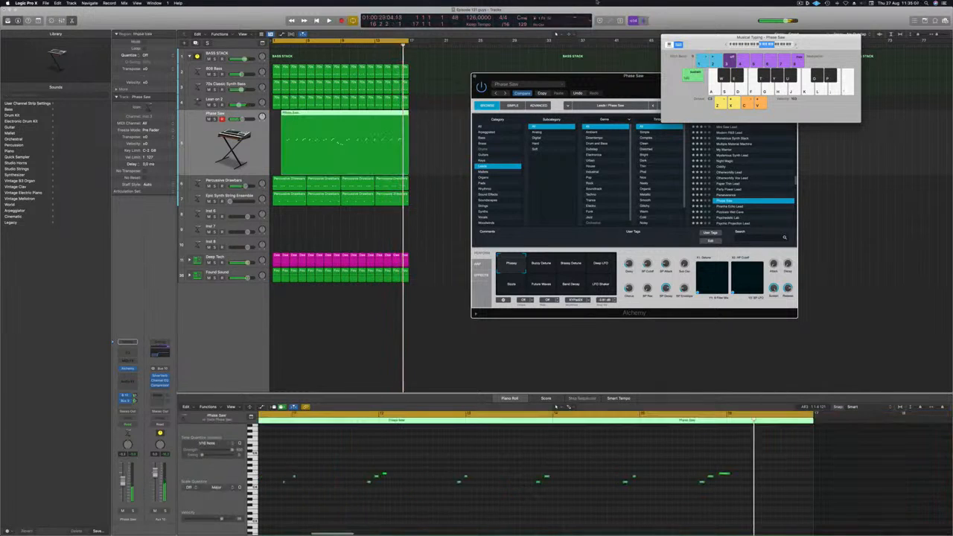
Split the Phase Saw recording around bar 10, remove the earlier part and move the remaining region to bar 1.
{"action": "key", "text": "space"}
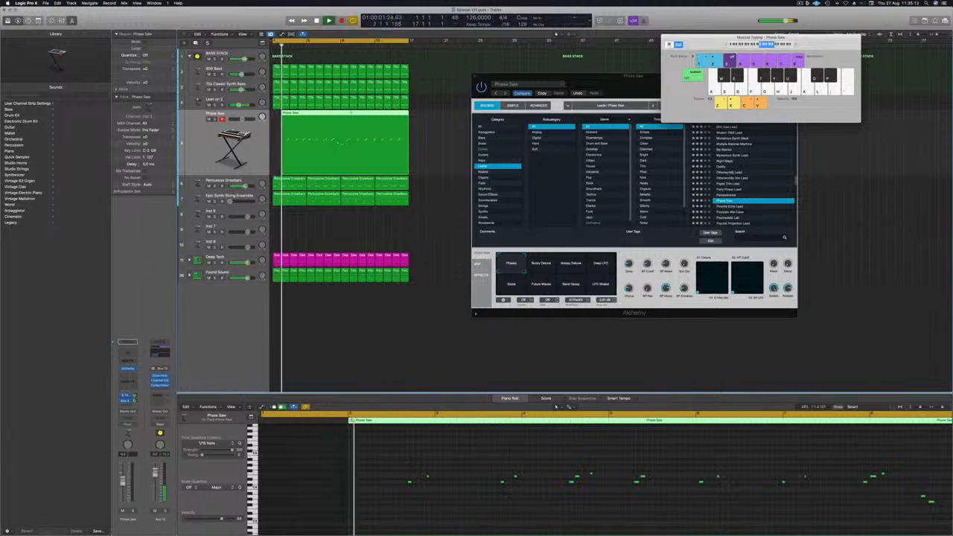
{"action": "left_click", "coordinate": [350, 113], "text": "super"}
{"action": "left_click", "coordinate": [336, 113]}
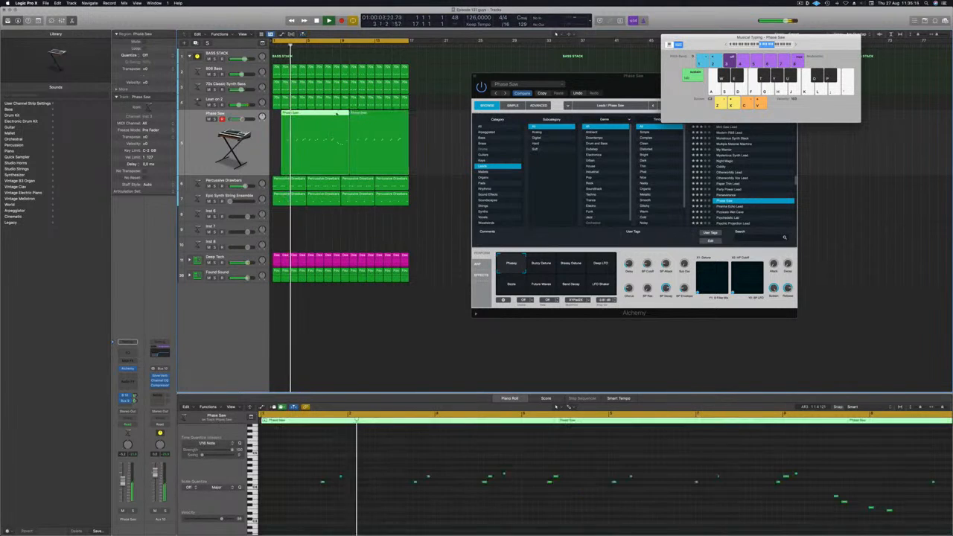
{"action": "key", "text": "Delete"}
{"action": "key", "text": "Delete"}
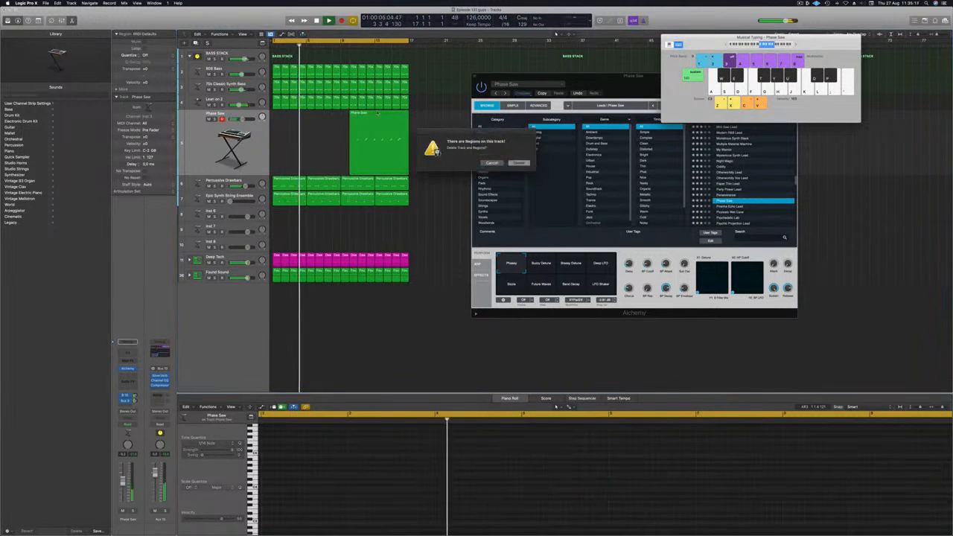
{"action": "key", "text": "Escape"}
{"action": "left_click_drag", "start_coordinate": [380, 116], "coordinate": [302, 116]}
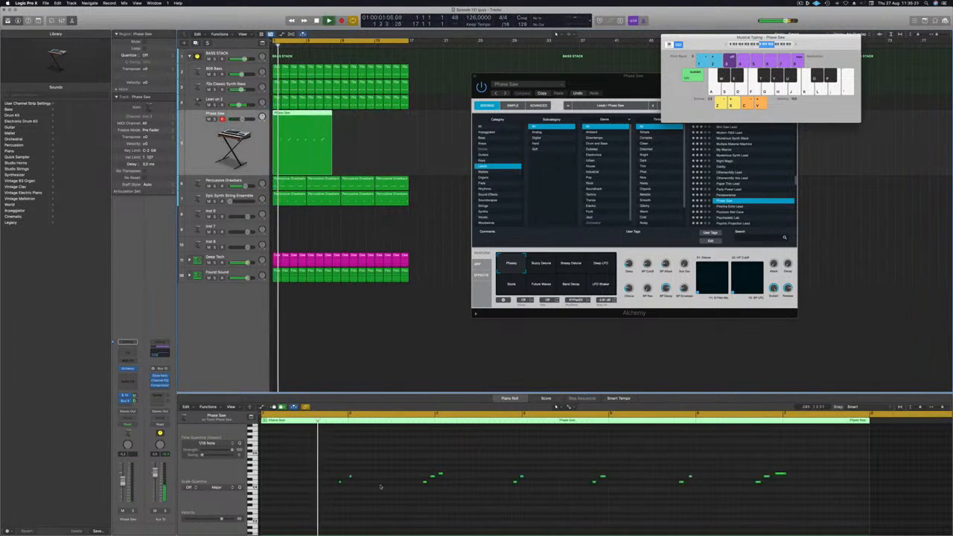
Nudge all notes of the Phase Saw region along the 1/16 grid and trim the region to the first four bars.
{"action": "key", "text": "super+a"}
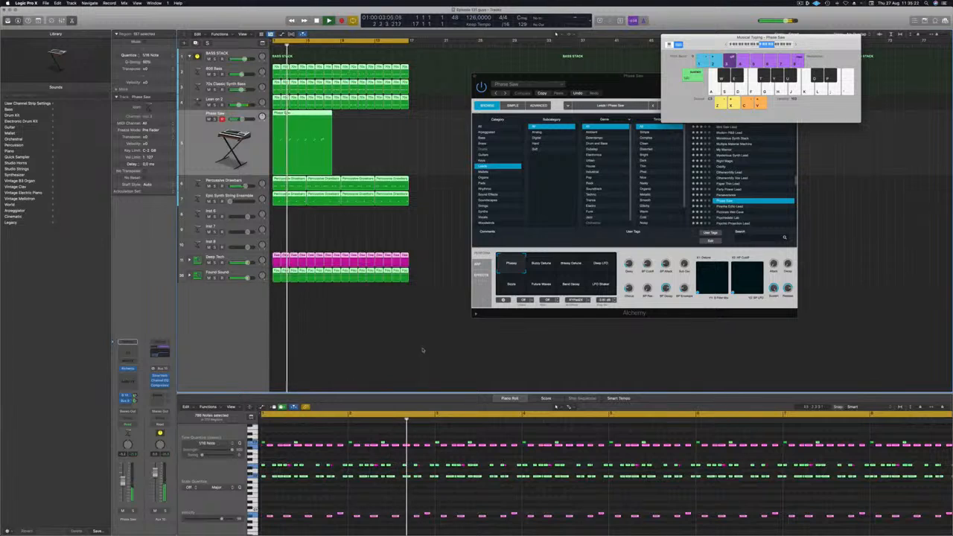
{"action": "left_click", "coordinate": [454, 211]}
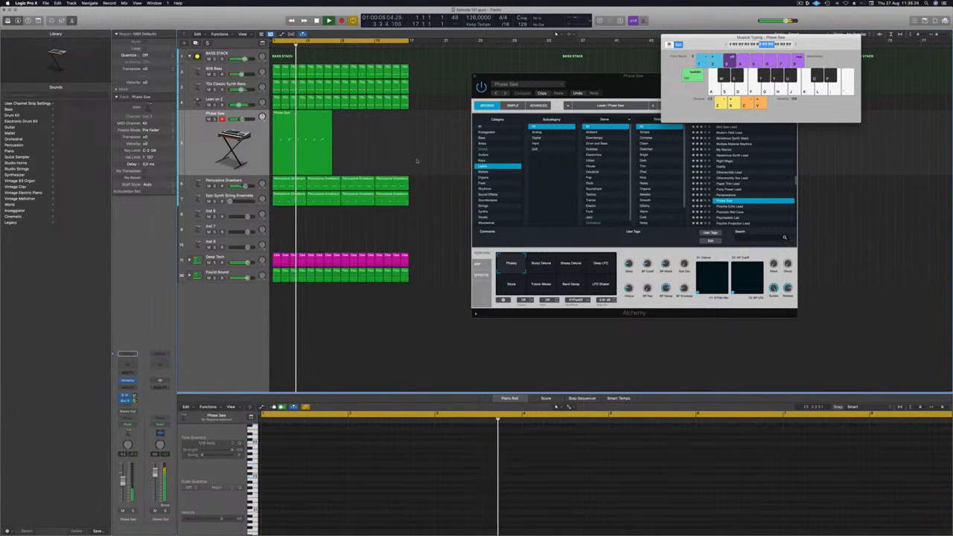
{"action": "left_click", "coordinate": [302, 121]}
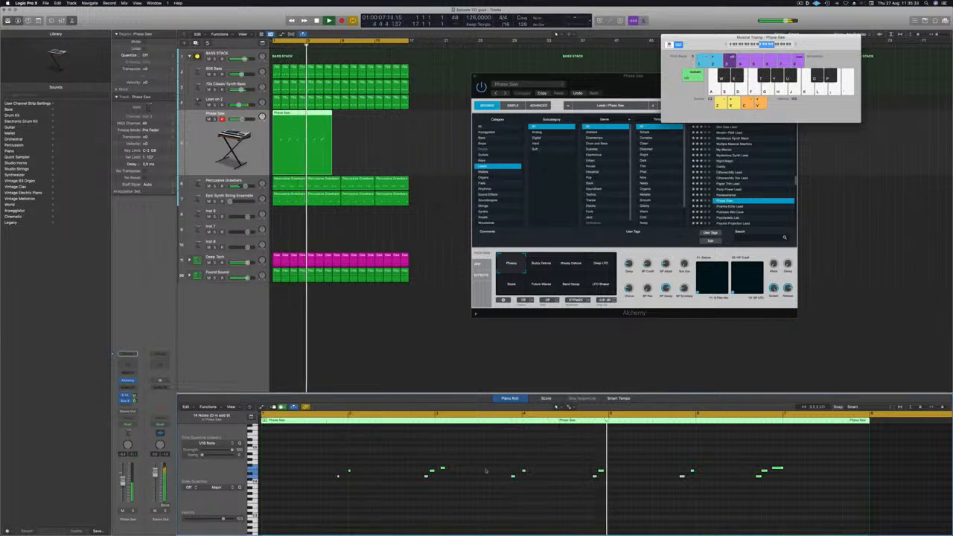
{"action": "left_click", "coordinate": [347, 459]}
{"action": "left_click_drag", "start_coordinate": [355, 471], "coordinate": [883, 490]}
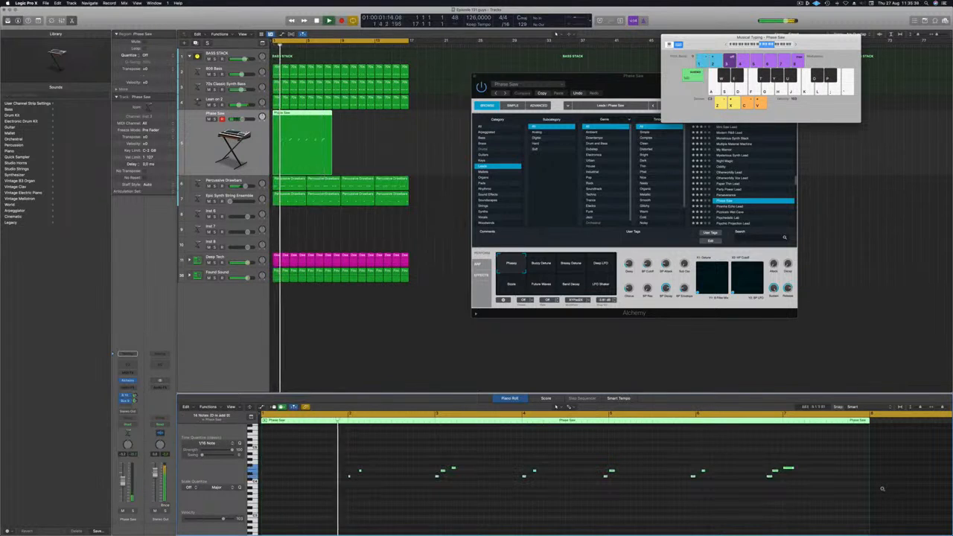
{"action": "key", "text": "alt+Left"}
{"action": "key", "text": "Return"}
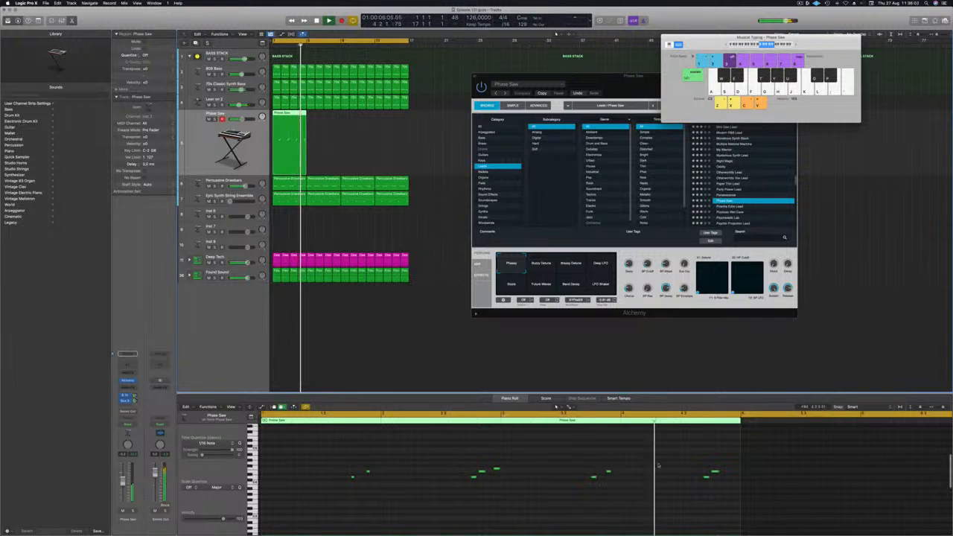
Shift the last two notes of the Phase Saw region slightly later and copy the four-bar region to fill the 16-bar loop.
{"action": "left_click", "coordinate": [707, 478]}
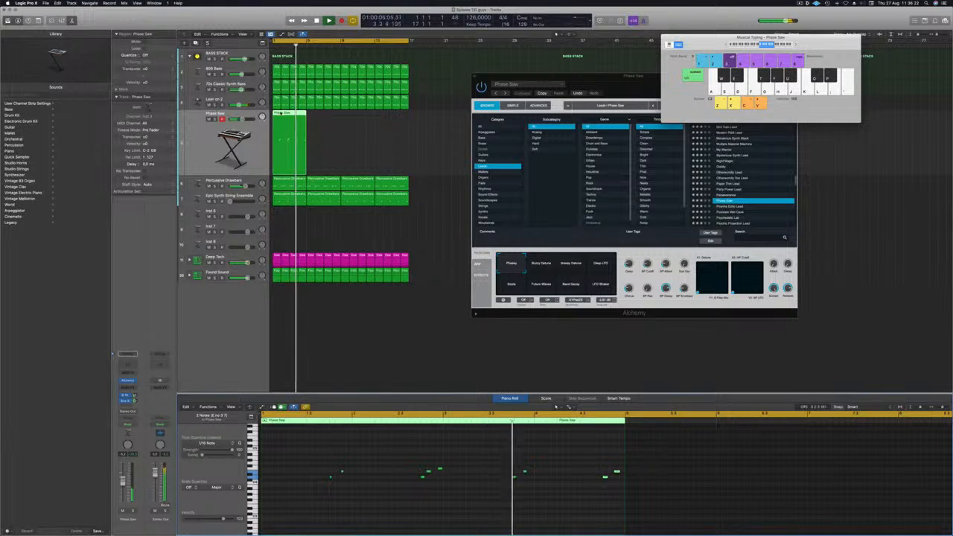
{"action": "left_click_drag", "start_coordinate": [278, 112], "coordinate": [358, 120]}
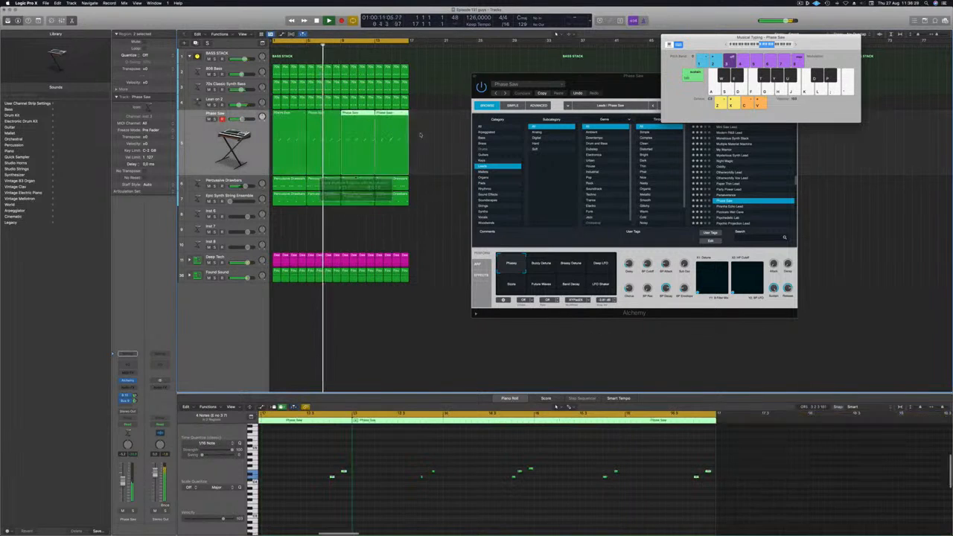
Transpose all notes in the four Phase Saw regions down one octave, also trying them a second octave lower.
{"action": "left_click", "coordinate": [481, 496]}
{"action": "key", "text": "super+a"}
{"action": "key", "text": "shift+alt+Down"}
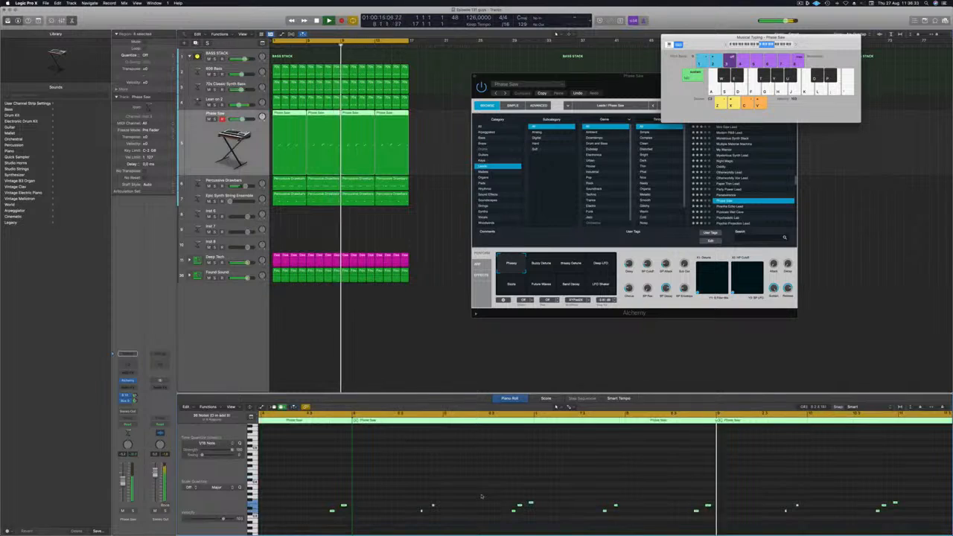
{"action": "key", "text": "shift+alt+Down"}
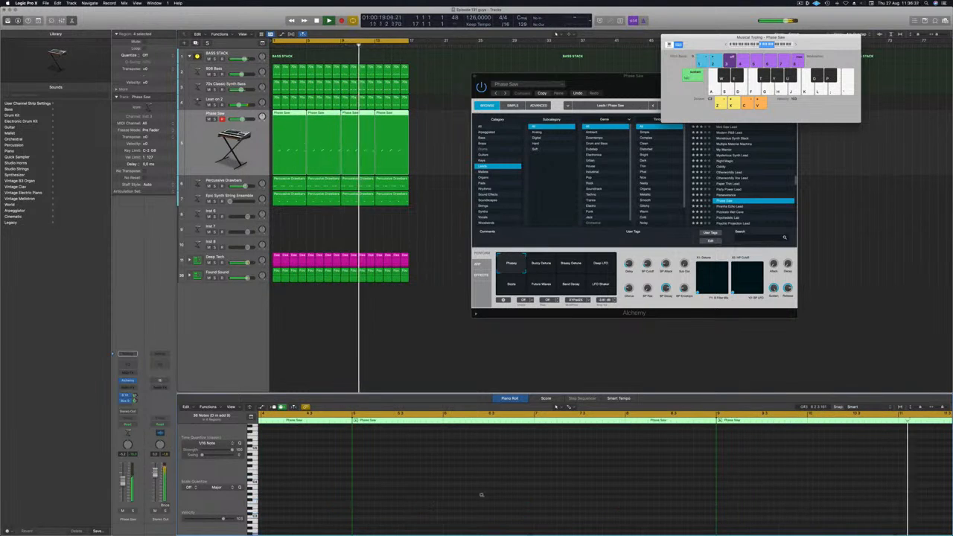
{"action": "key", "text": "shift+alt+Up"}
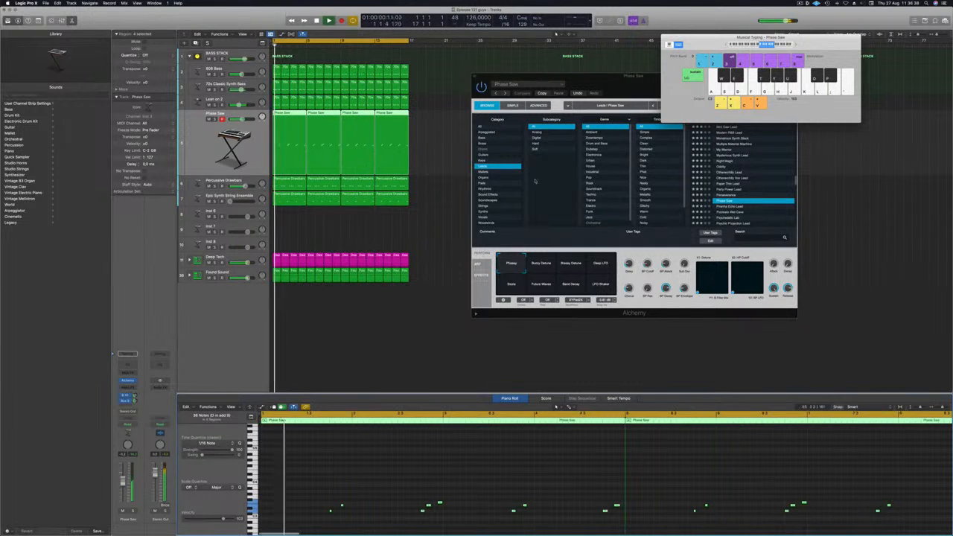
Move the Alchemy window clear of Musical Typing and audition the Piranha Echo Lead and Pizzicato Wet Cave presets on the melody.
{"action": "left_click_drag", "start_coordinate": [542, 84], "coordinate": [435, 84]}
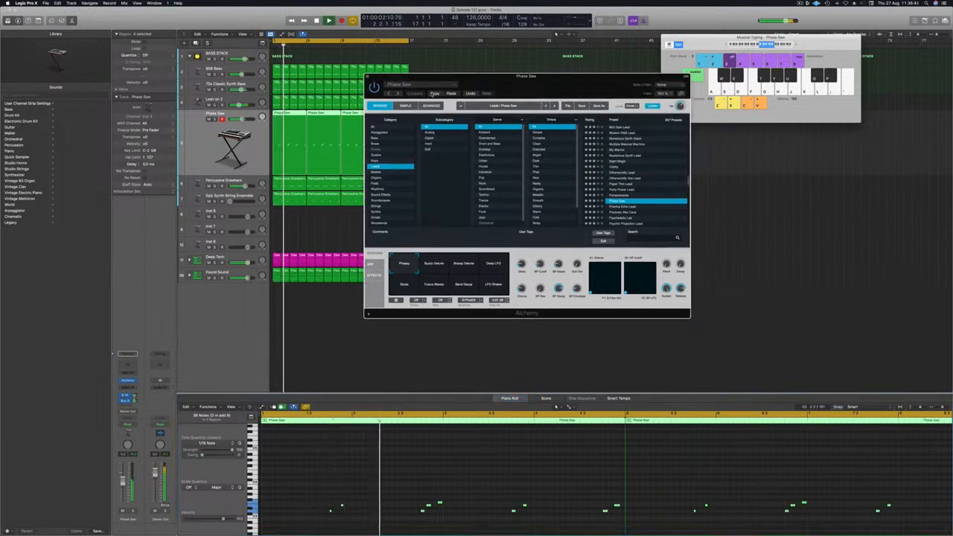
{"action": "scroll", "coordinate": [611, 172], "scroll_direction": "down", "scroll_amount": 2}
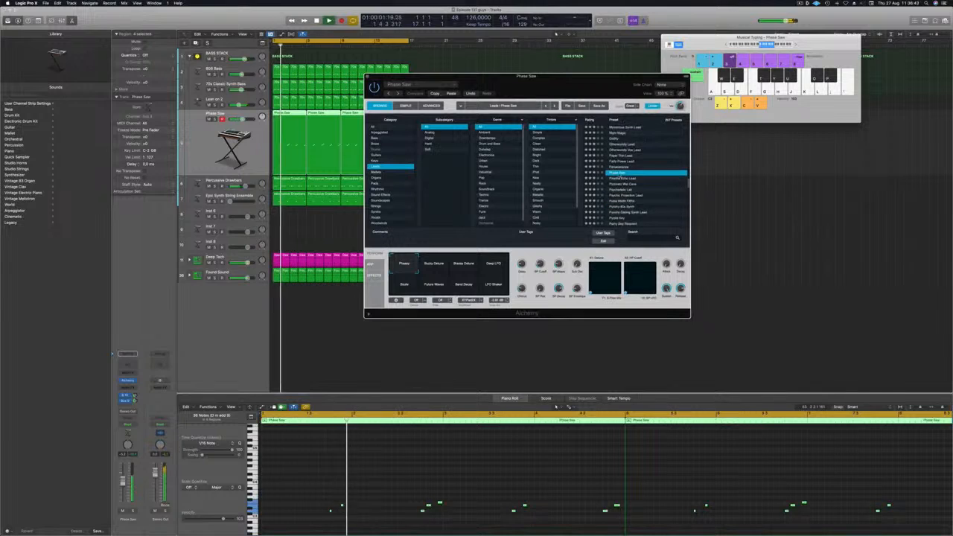
{"action": "left_click", "coordinate": [621, 180]}
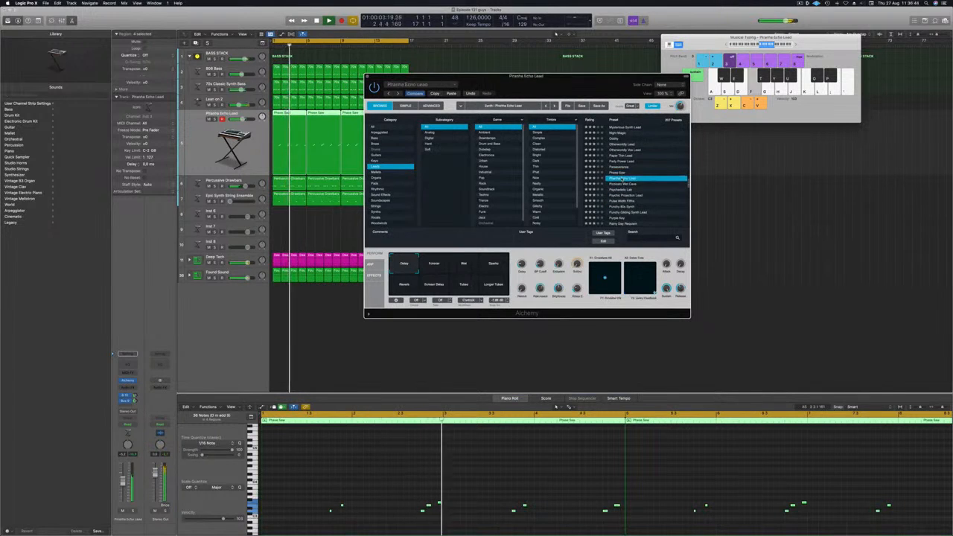
{"action": "left_click", "coordinate": [621, 184]}
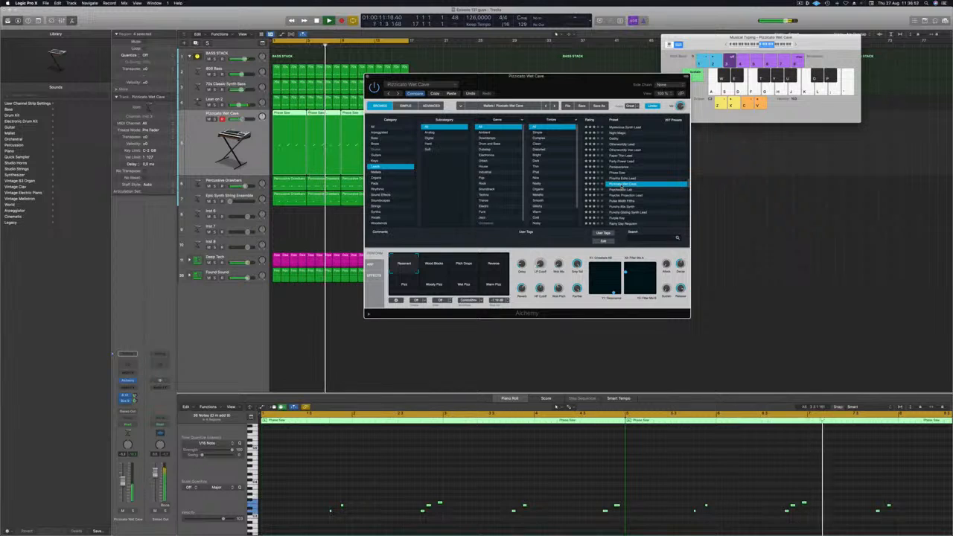
{"action": "scroll", "coordinate": [621, 189], "scroll_direction": "down", "scroll_amount": 2}
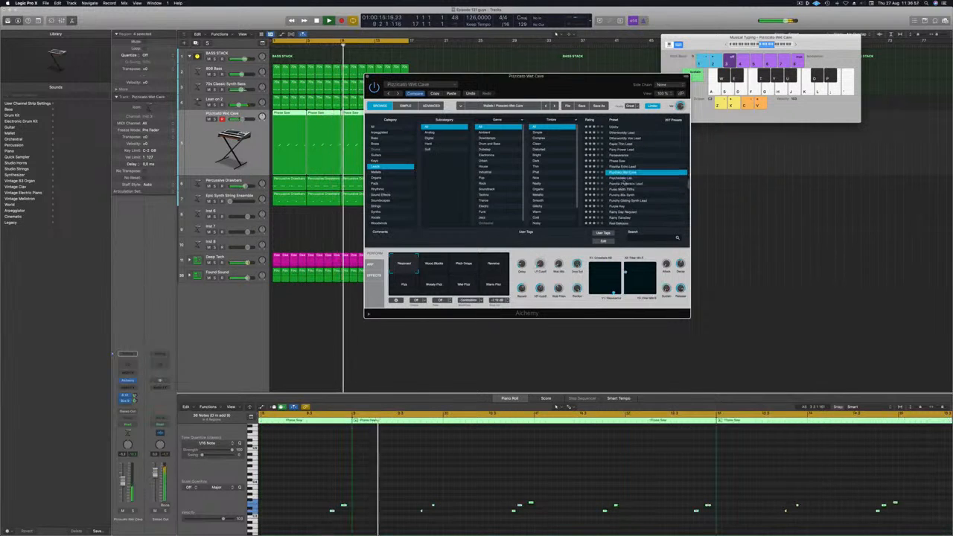
Audition the performance snapshots of the Pizzicato Wet Cave preset on the melody, return to Resonant and close the Alchemy window.
{"action": "left_click", "coordinate": [434, 264]}
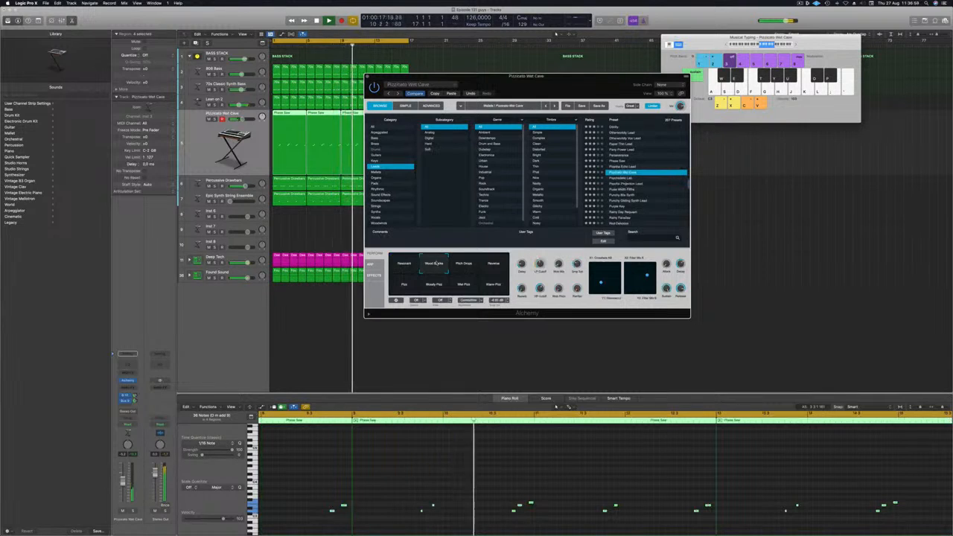
{"action": "left_click", "coordinate": [460, 264]}
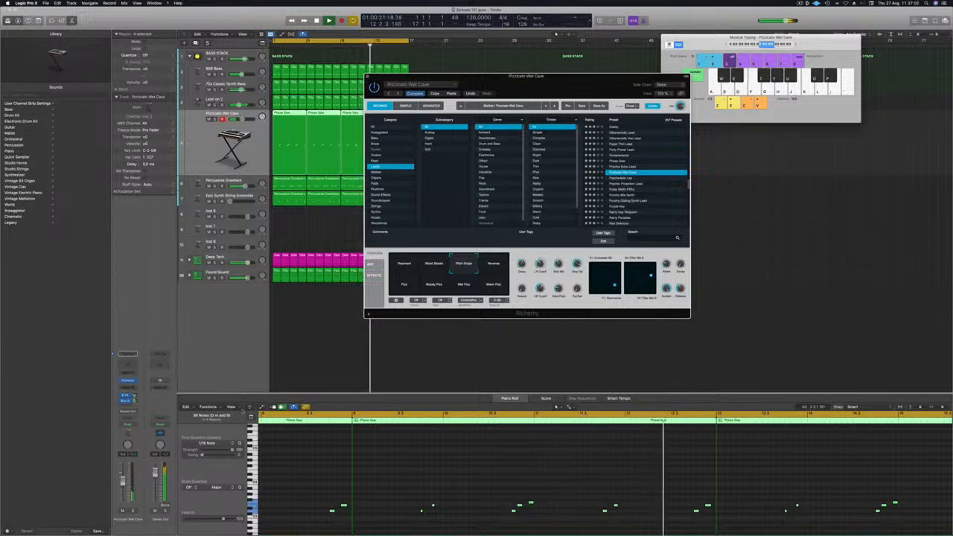
{"action": "left_click", "coordinate": [556, 406]}
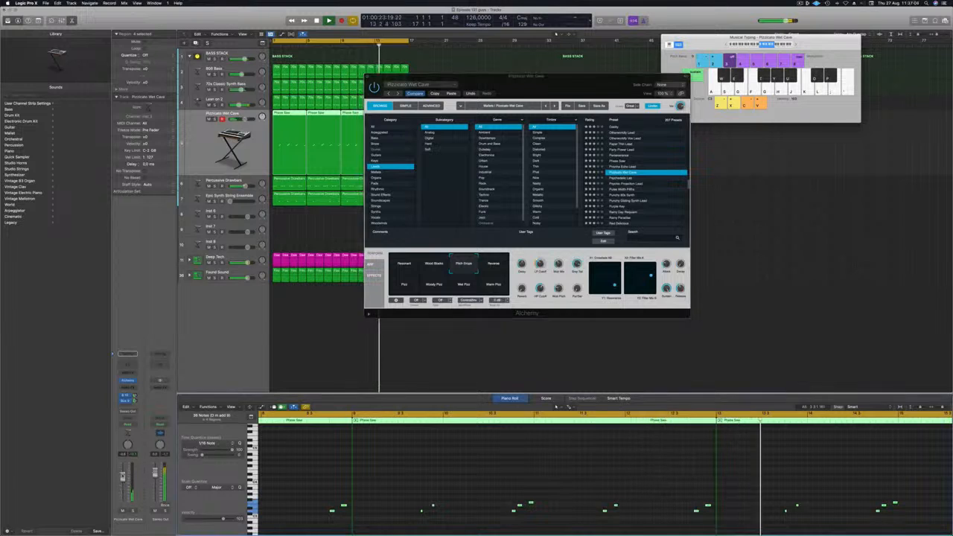
{"action": "left_click", "coordinate": [494, 264]}
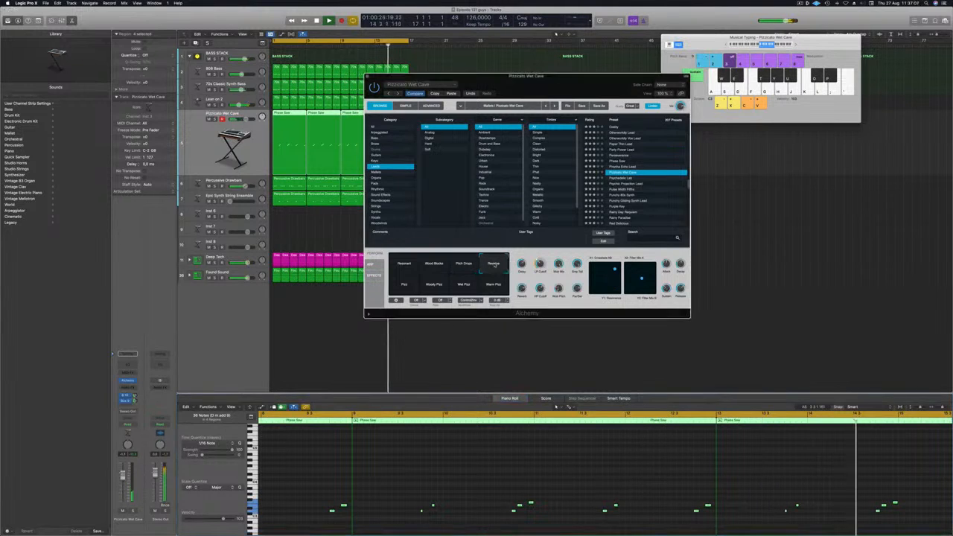
{"action": "left_click", "coordinate": [401, 287]}
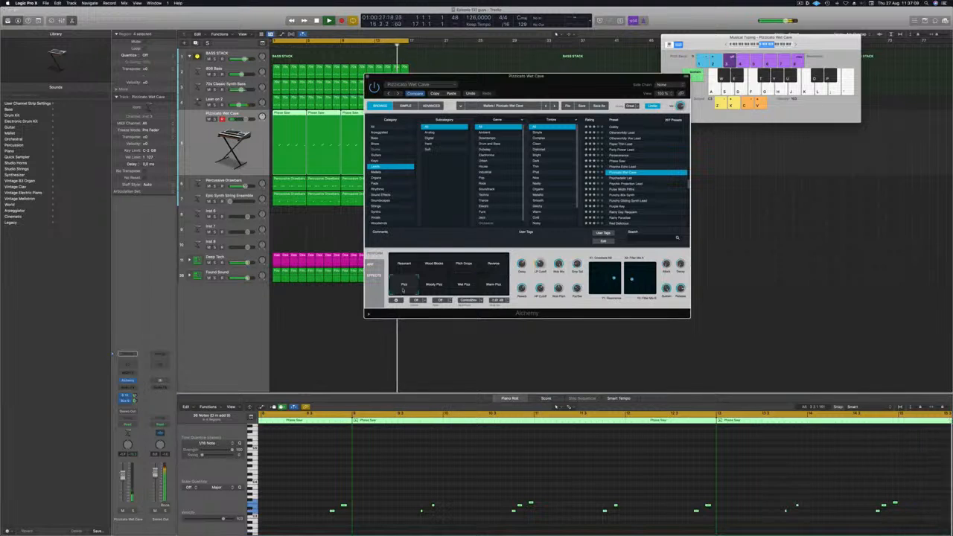
{"action": "left_click", "coordinate": [429, 288]}
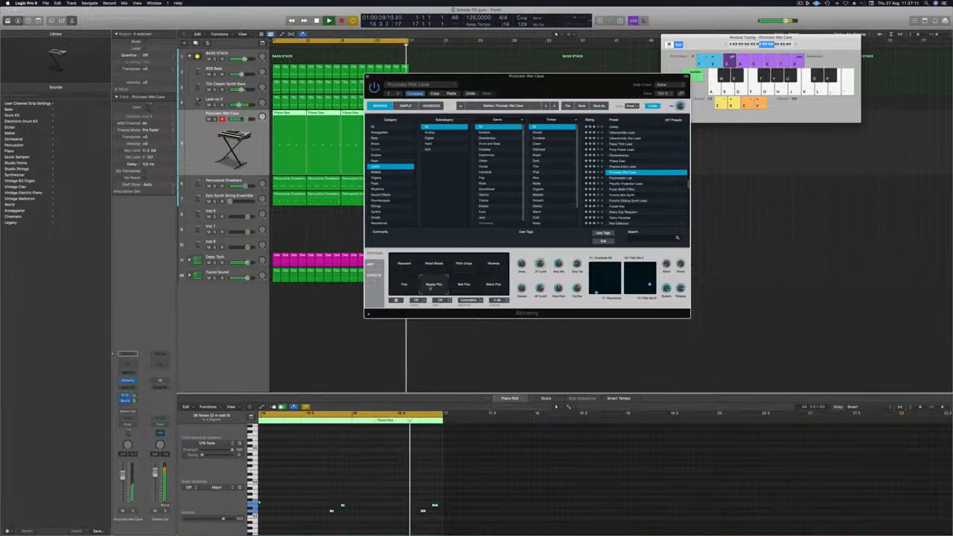
{"action": "left_click", "coordinate": [466, 287]}
{"action": "left_click", "coordinate": [495, 285]}
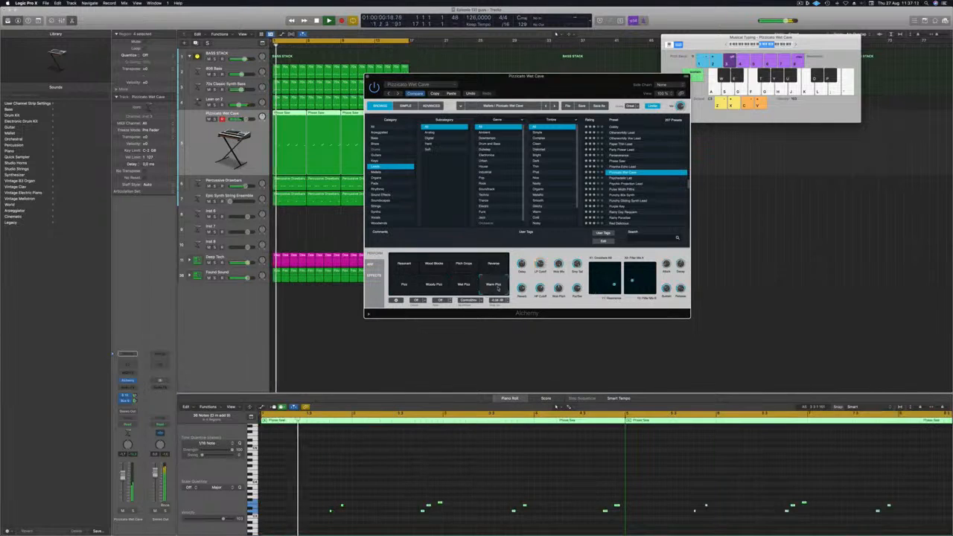
{"action": "left_click", "coordinate": [403, 273]}
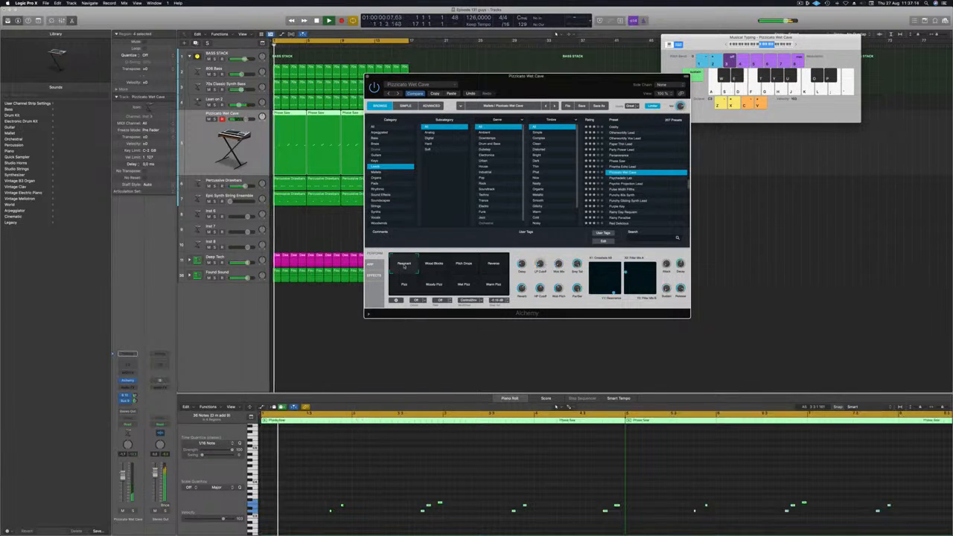
{"action": "left_click_drag", "start_coordinate": [396, 76], "coordinate": [480, 108]}
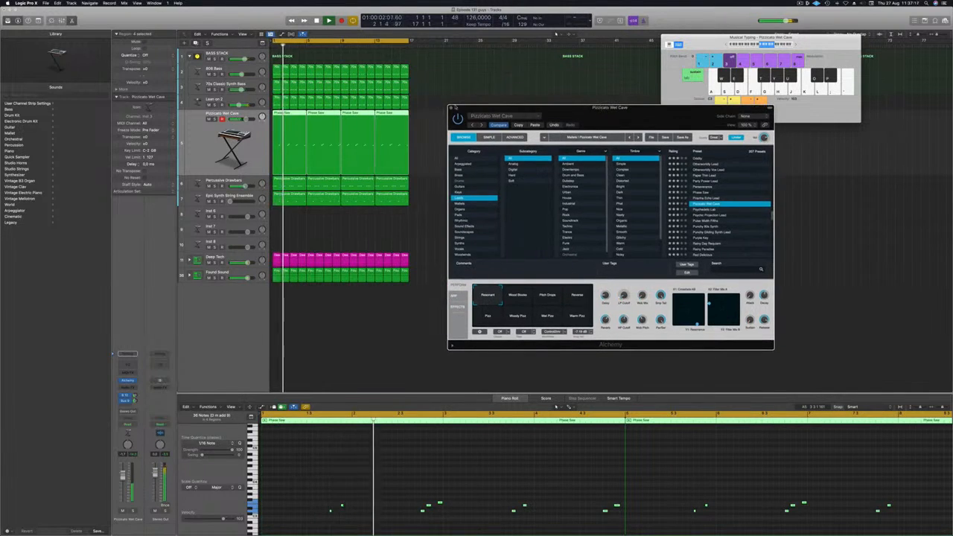
{"action": "left_click", "coordinate": [451, 109]}
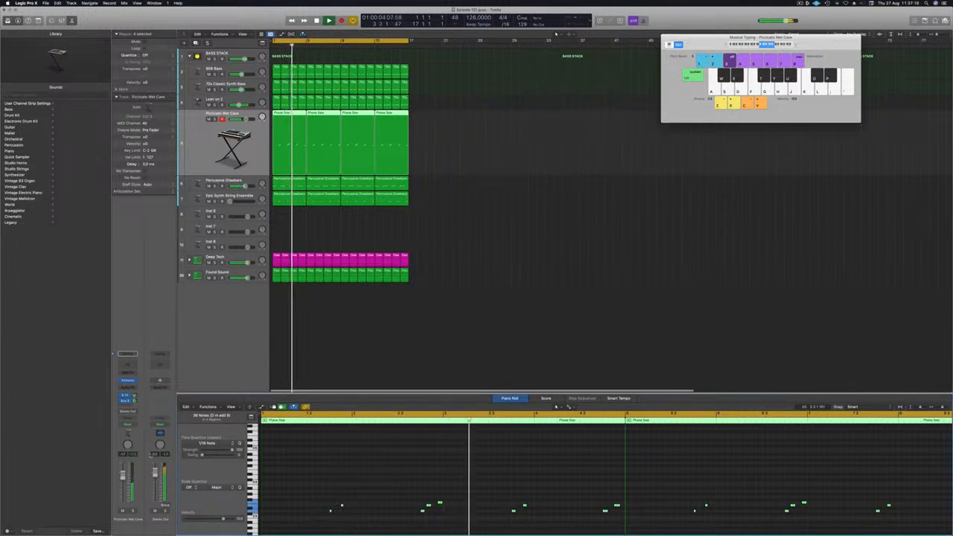
Set the Pizzicato Wet Cave track's automation mode to Touch and restart playback from the beginning.
{"action": "key", "text": "Return"}
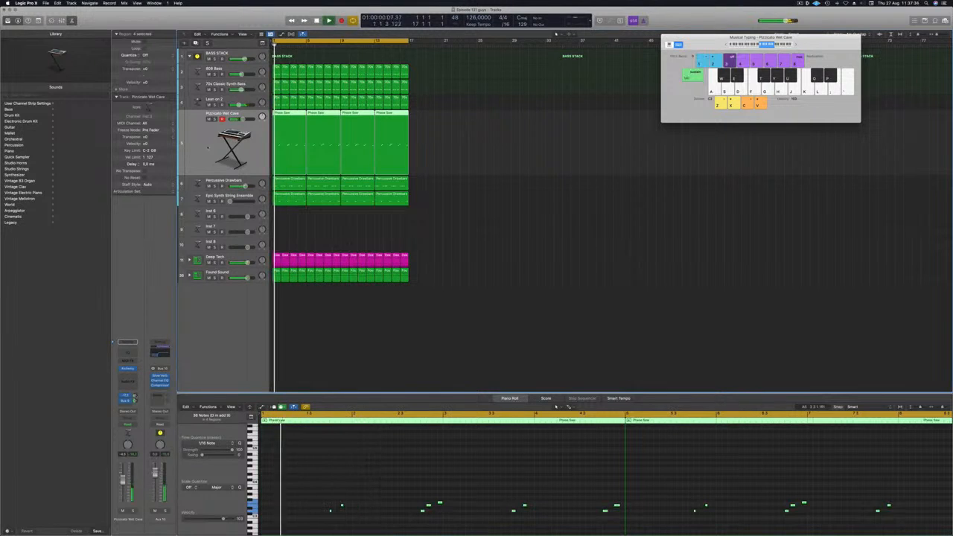
{"action": "left_click", "coordinate": [132, 425]}
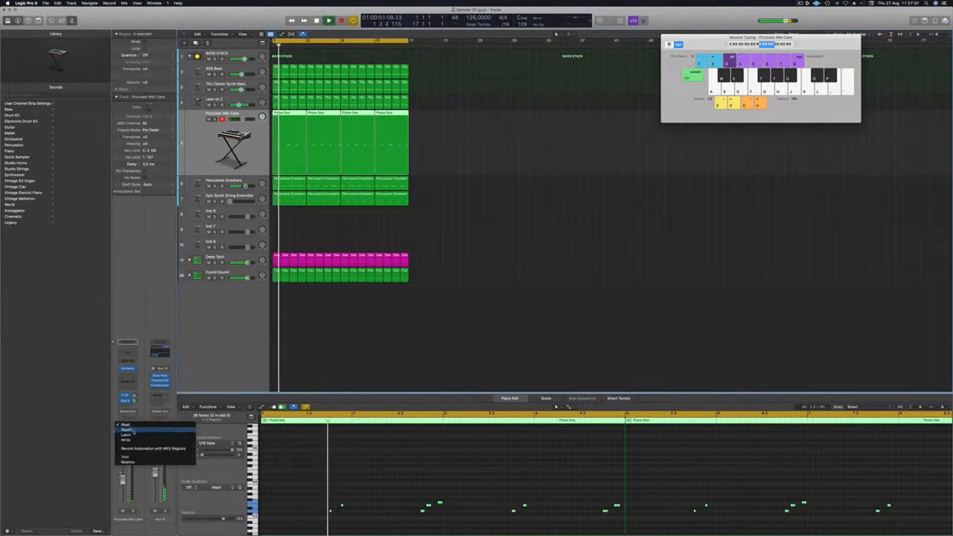
{"action": "left_click", "coordinate": [128, 430]}
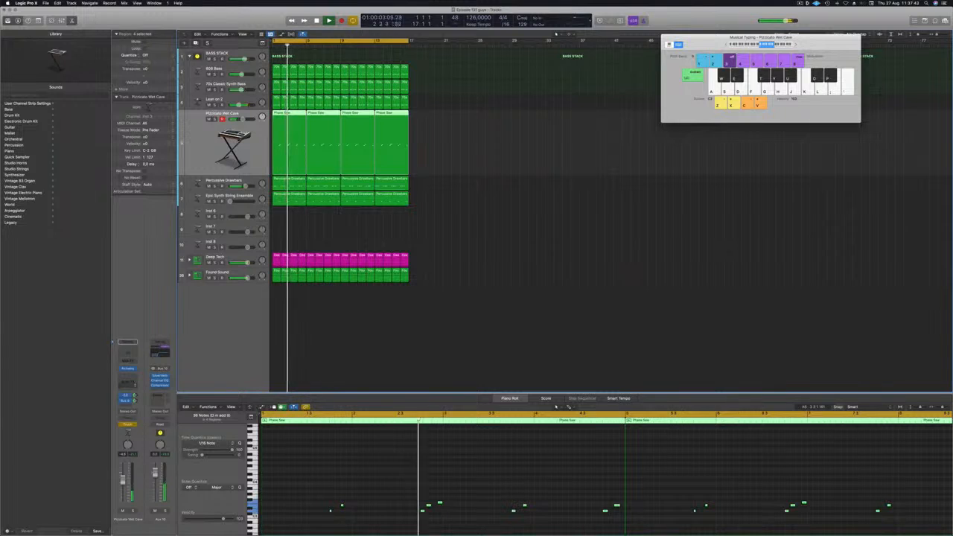
{"action": "key", "text": "Return"}
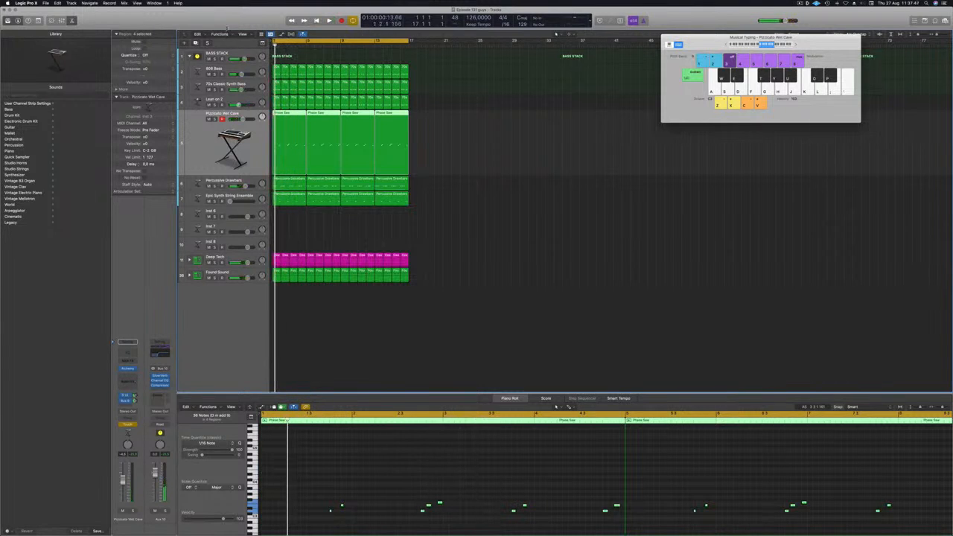
Hide Musical Typing and show the Pizzicato Wet Cave track's automation with its bus send level as the parameter and the mode set to Read.
{"action": "key", "text": "ctrl+alt+super+t"}
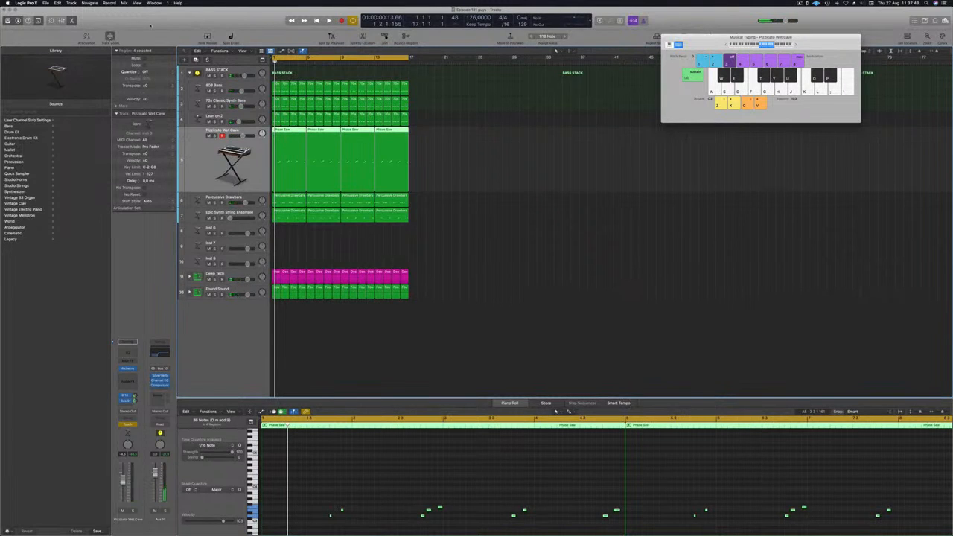
{"action": "left_click", "coordinate": [480, 206]}
{"action": "key", "text": "super+k"}
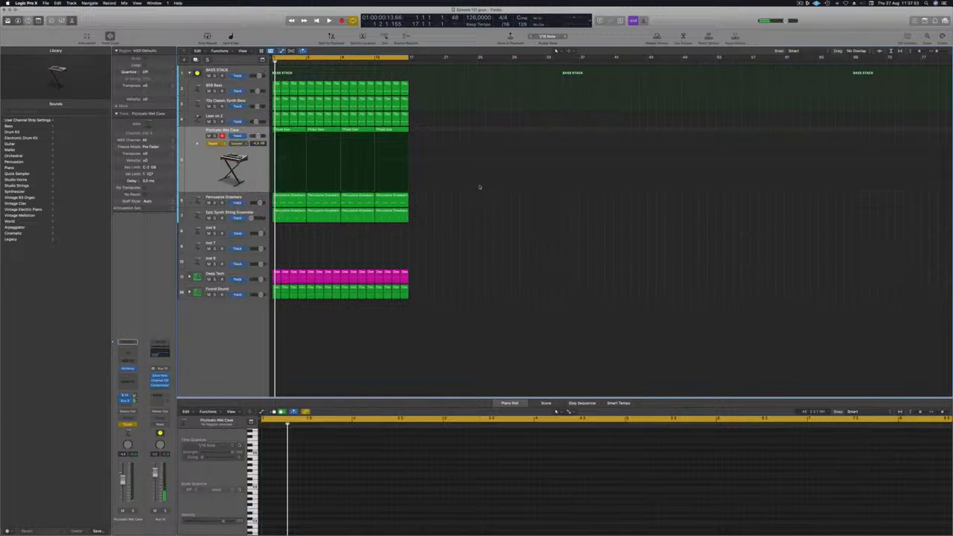
{"action": "left_click", "coordinate": [238, 143]}
{"action": "left_click", "coordinate": [250, 200]}
{"action": "left_click", "coordinate": [216, 143]}
{"action": "left_click", "coordinate": [213, 138]}
Draw send-level automation rising over bars 1 to 4, dropping at bar 5, rising to 0.0 dB at bar 9 and dropping again.
{"action": "mouse_move", "coordinate": [295, 177]}
{"action": "left_mouse_down"}
{"action": "mouse_move", "coordinate": [273, 177]}
{"action": "mouse_move", "coordinate": [308, 164]}
{"action": "left_mouse_up"}
{"action": "key", "text": "space"}
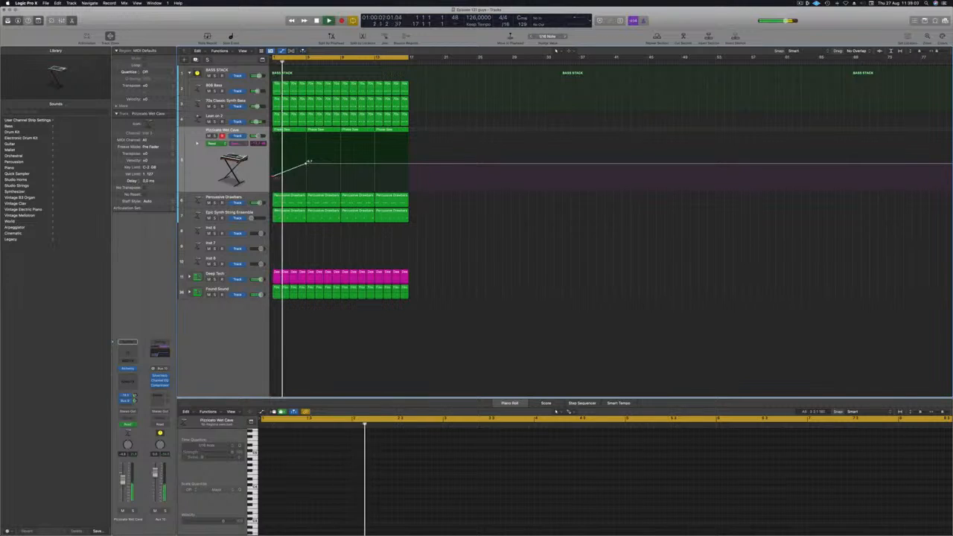
{"action": "left_click_drag", "start_coordinate": [309, 164], "coordinate": [344, 181]}
Select the four Phase Saw regions and examine their notes in the Piano Roll while listening to the automated send.
{"action": "left_click_drag", "start_coordinate": [375, 130], "coordinate": [301, 143]}
{"action": "left_click", "coordinate": [484, 494]}
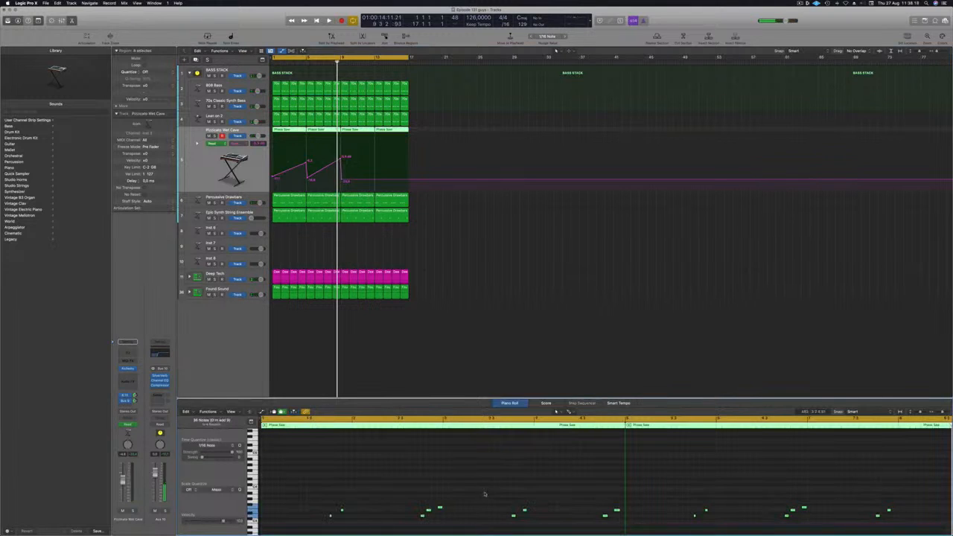
{"action": "key", "text": "Return"}
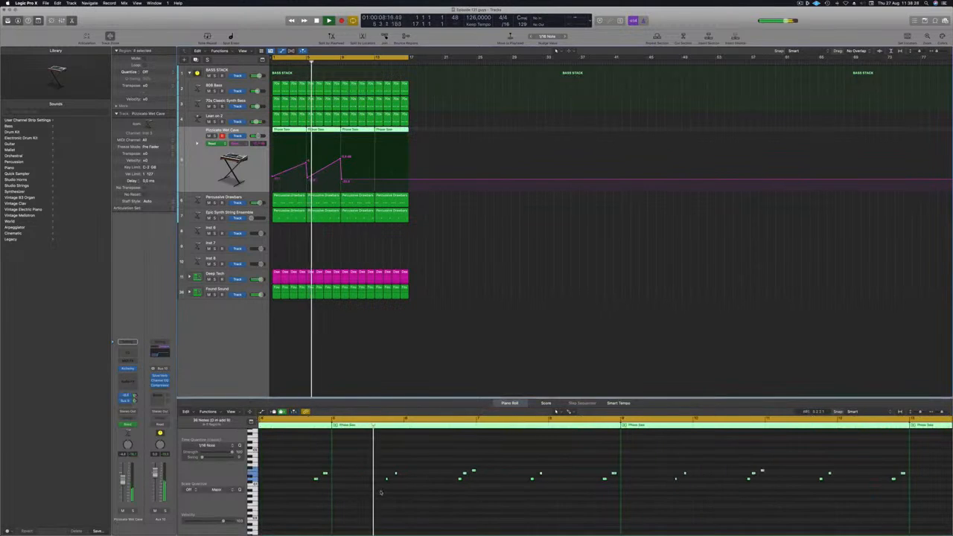
{"action": "key", "text": "super+a"}
{"action": "left_click", "coordinate": [449, 227]}
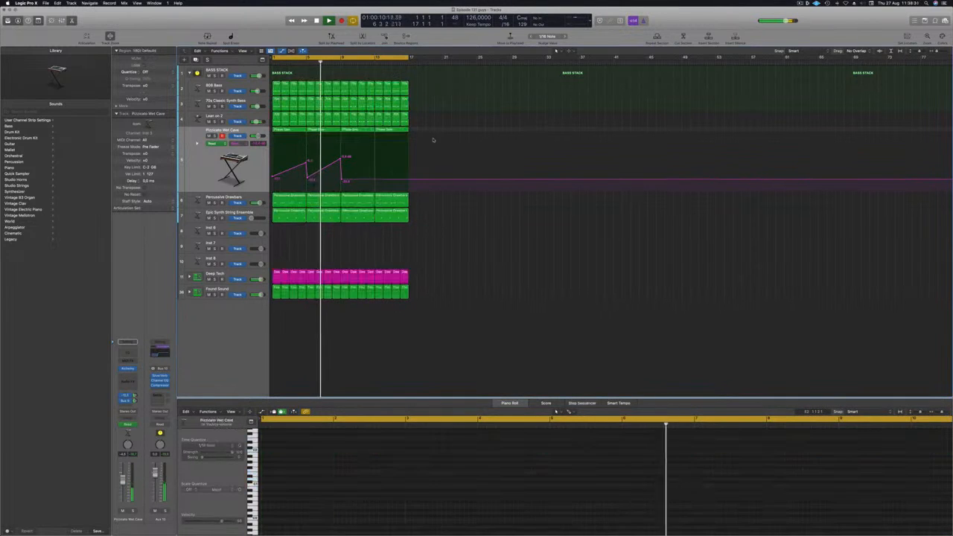
{"action": "left_click_drag", "start_coordinate": [424, 128], "coordinate": [292, 137]}
{"action": "left_click", "coordinate": [398, 449]}
{"action": "scroll", "coordinate": [398, 449], "scroll_direction": "down", "scroll_amount": 3}
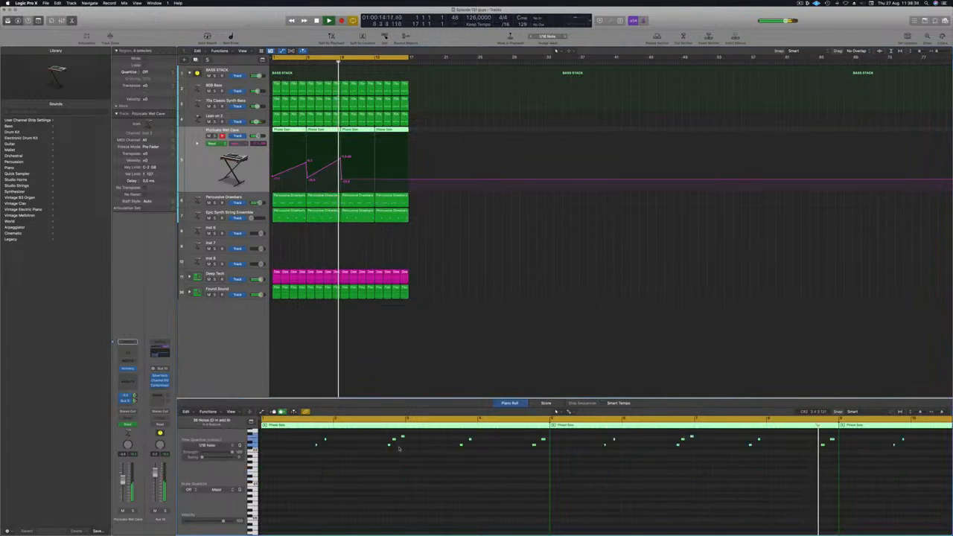
Play the loop from the start, raise the Pizzicato Wet Cave track's volume slightly and deselect the regions.
{"action": "key", "text": "Return"}
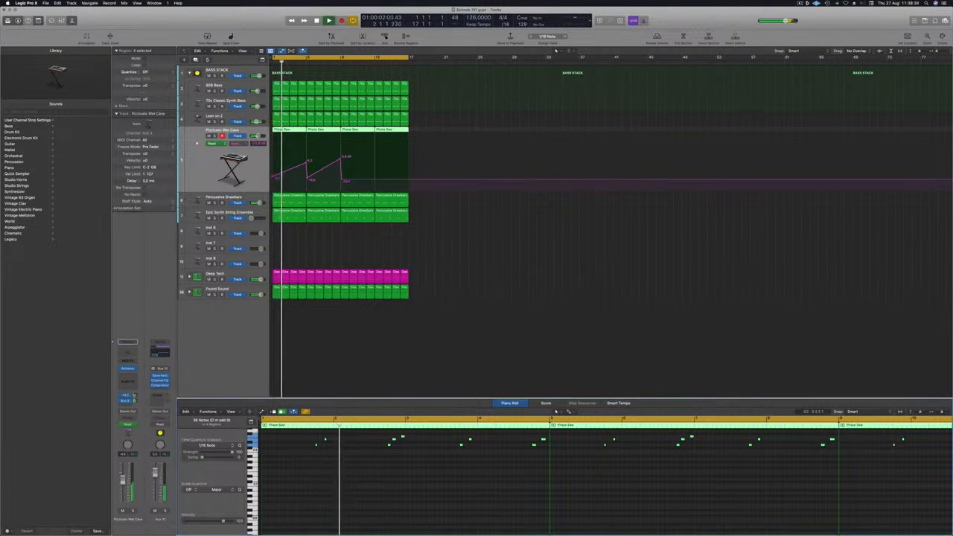
{"action": "scroll", "coordinate": [310, 201], "scroll_direction": "up", "scroll_amount": 1}
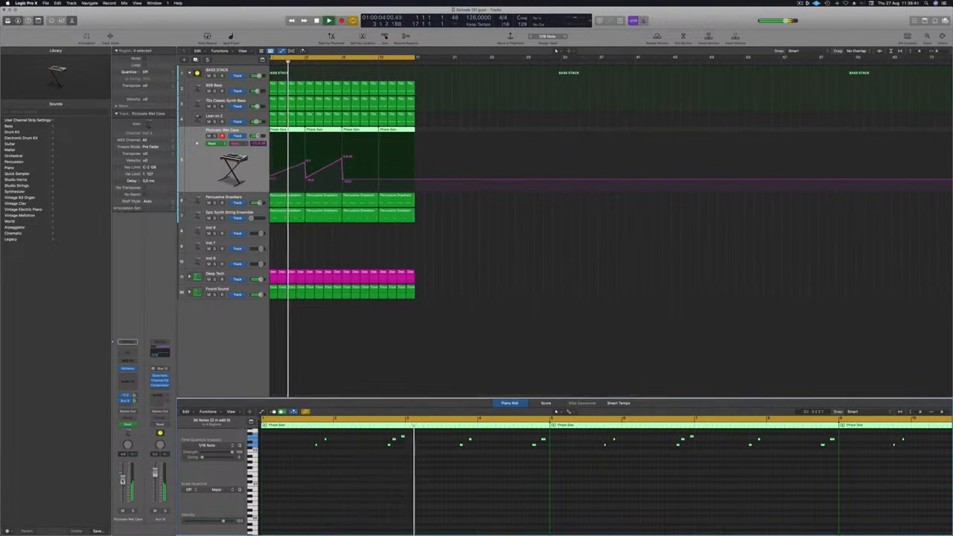
{"action": "left_click_drag", "start_coordinate": [123, 480], "coordinate": [123, 477]}
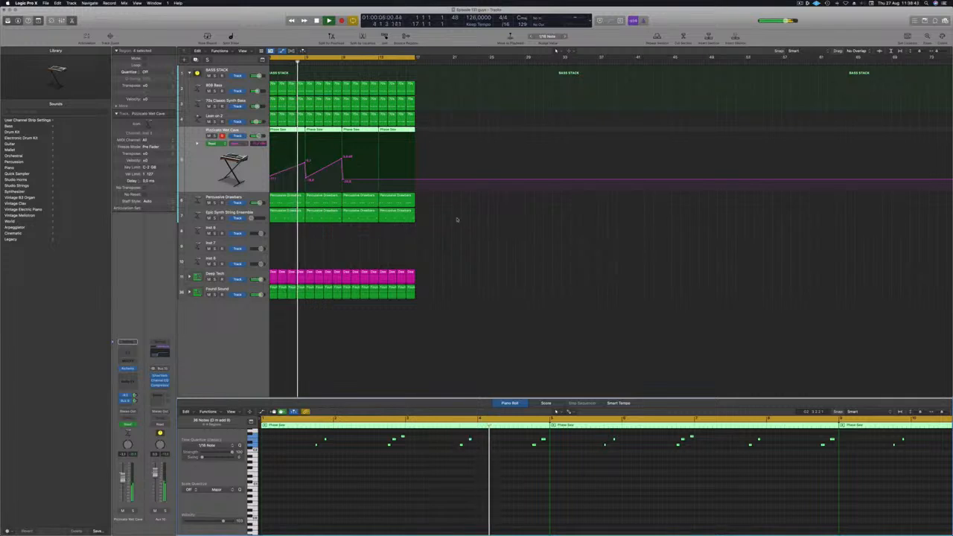
{"action": "scroll", "coordinate": [469, 264], "scroll_direction": "down", "scroll_amount": 2}
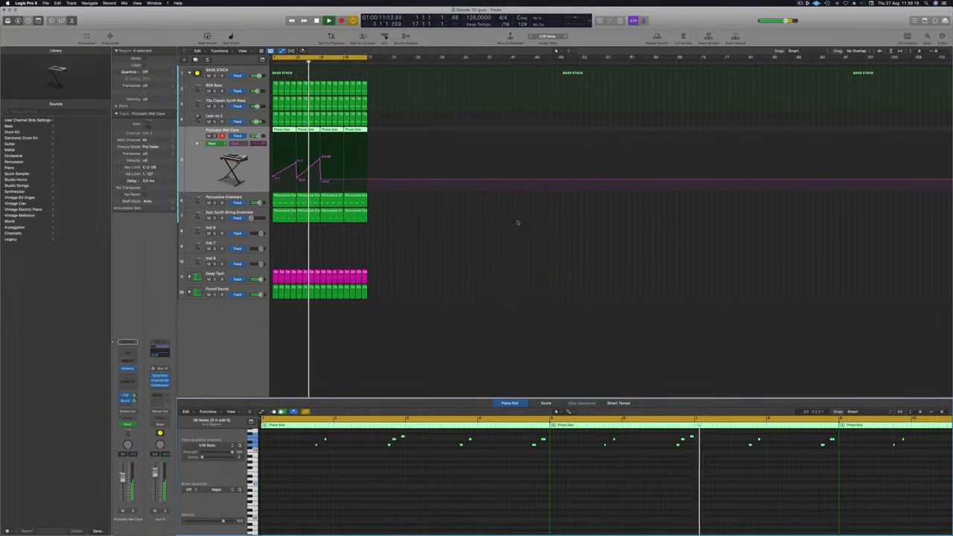
{"action": "left_click", "coordinate": [468, 257]}
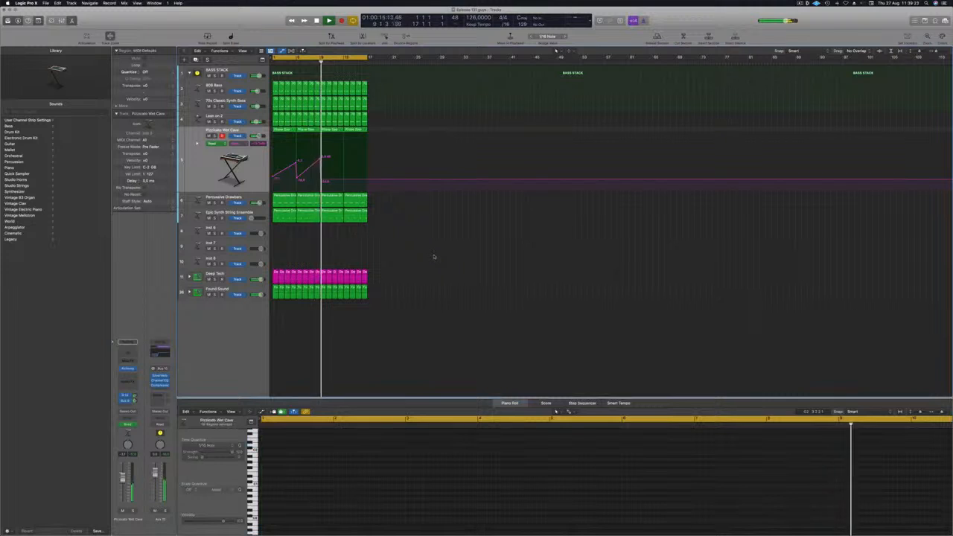
{"action": "left_click", "coordinate": [800, 3]}
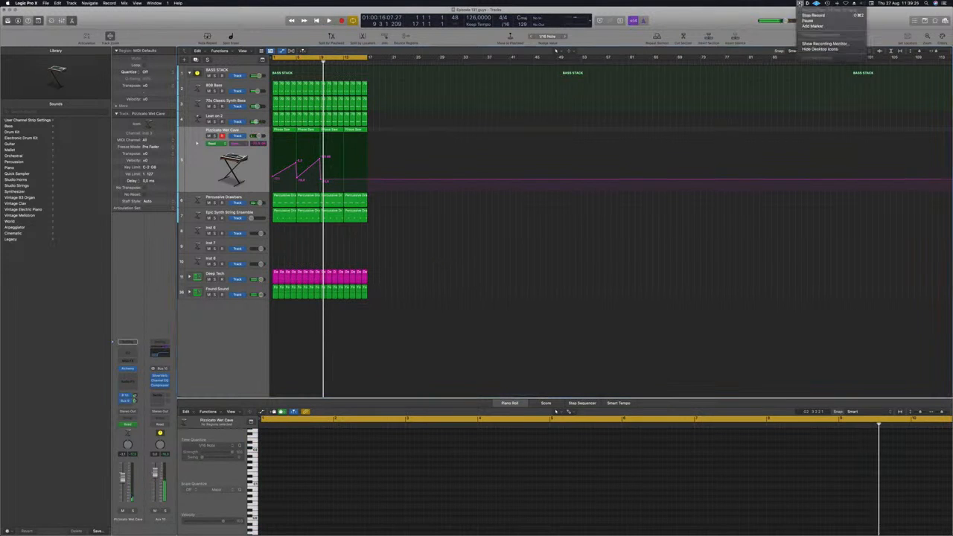
{"action": "left_click", "coordinate": [813, 15]}
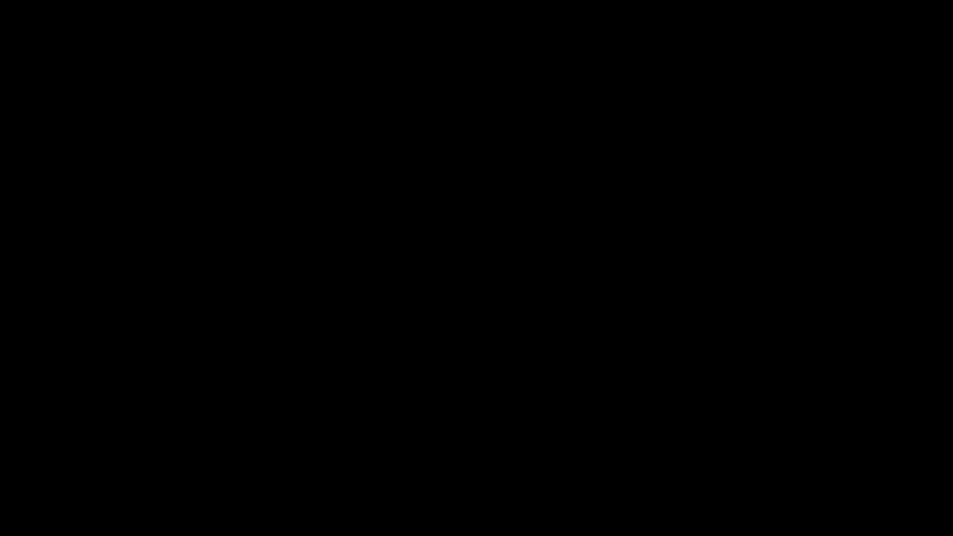